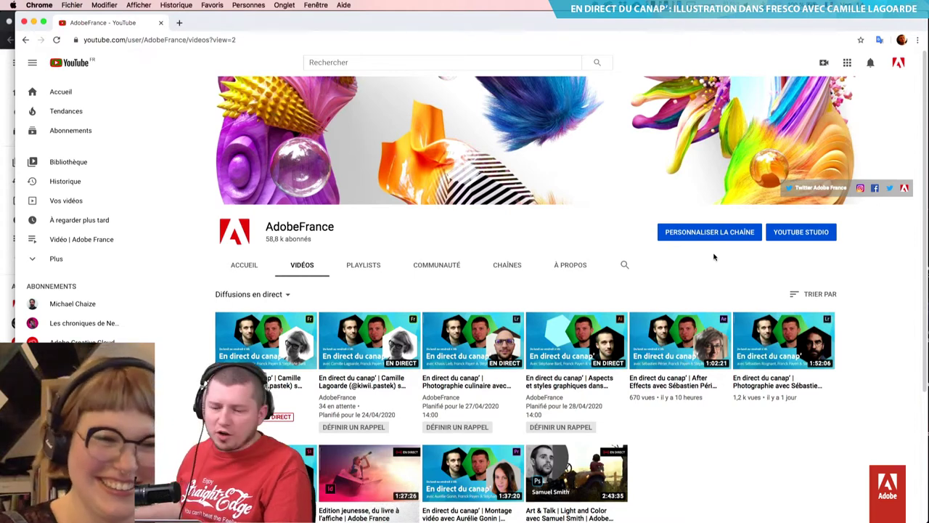
- Show the AdobeFrance channel's Accueil home page instead of its videos list
{"action": "left_click", "coordinate": [245, 266]}
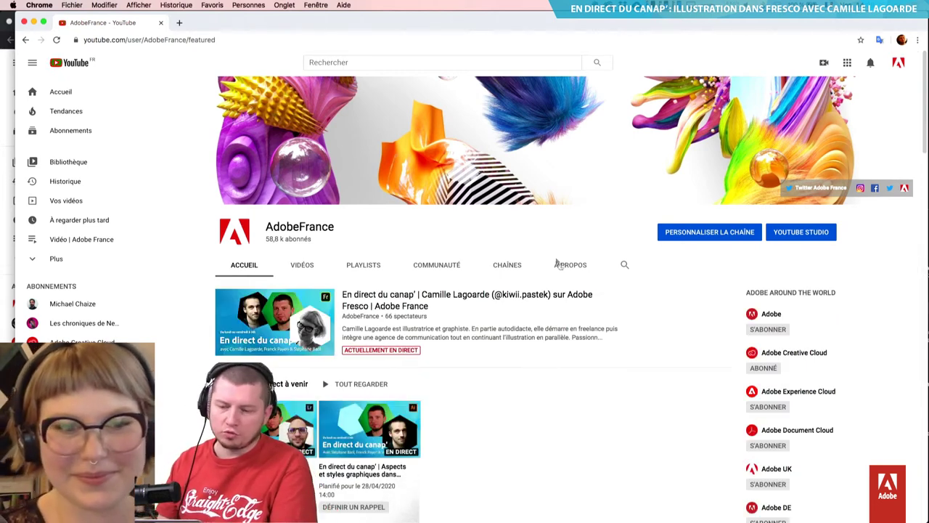
{"action": "scroll", "coordinate": [560, 353], "scroll_direction": "down", "scroll_amount": 1}
{"action": "scroll", "coordinate": [570, 363], "scroll_direction": "down", "scroll_amount": 5}
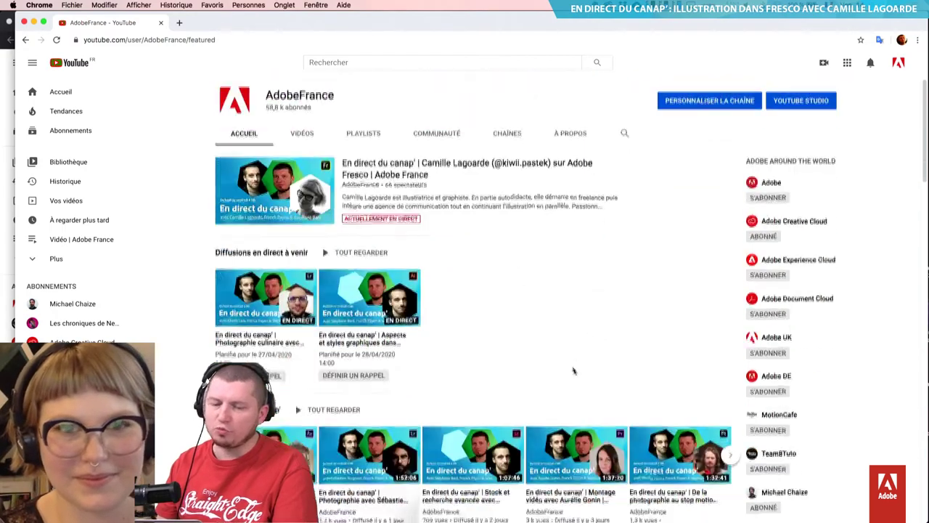
{"action": "scroll", "coordinate": [555, 290], "scroll_direction": "up", "scroll_amount": 1}
{"action": "scroll", "coordinate": [549, 258], "scroll_direction": "up", "scroll_amount": 2}
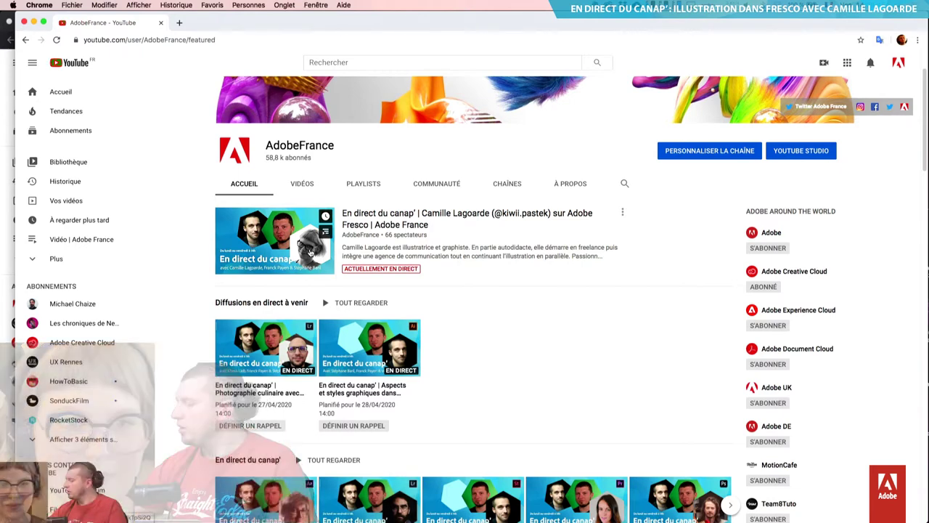
- Scroll down to the subject playlists, including Photographie and Graphisme & Design
{"action": "scroll", "coordinate": [308, 250], "scroll_direction": "down", "scroll_amount": 5}
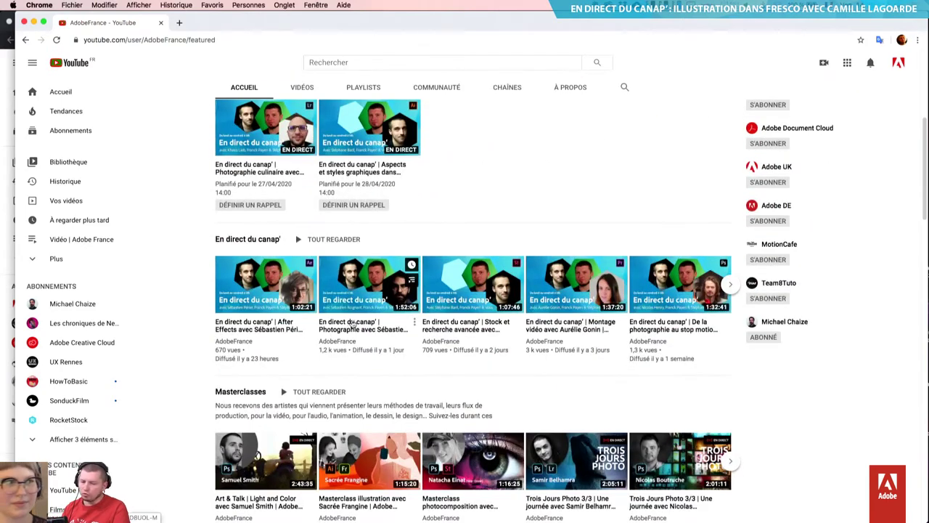
{"action": "scroll", "coordinate": [608, 304], "scroll_direction": "down", "scroll_amount": 5}
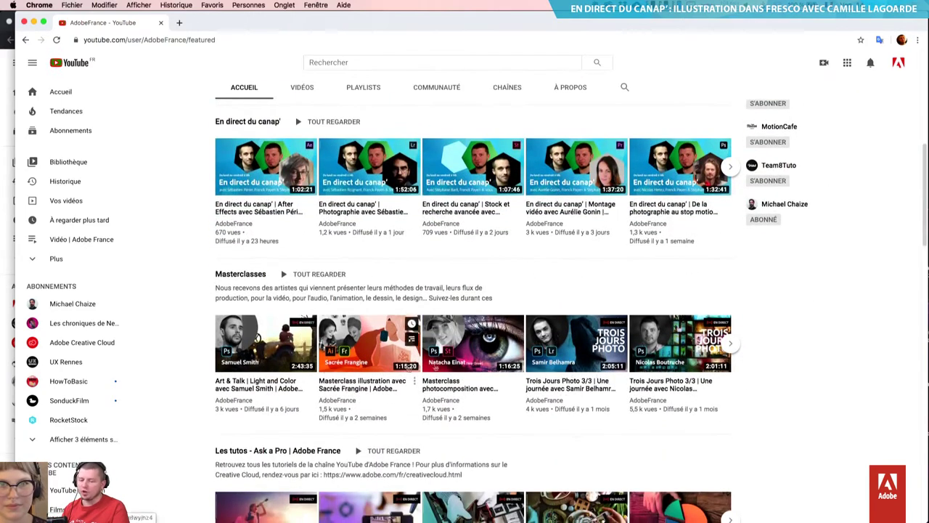
{"action": "scroll", "coordinate": [265, 444], "scroll_direction": "down", "scroll_amount": 2}
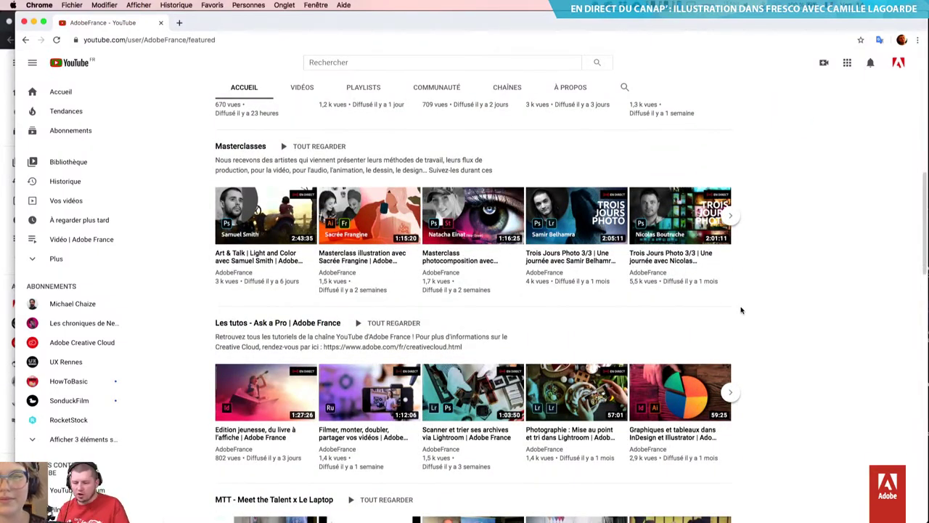
{"action": "scroll", "coordinate": [481, 334], "scroll_direction": "down", "scroll_amount": 7}
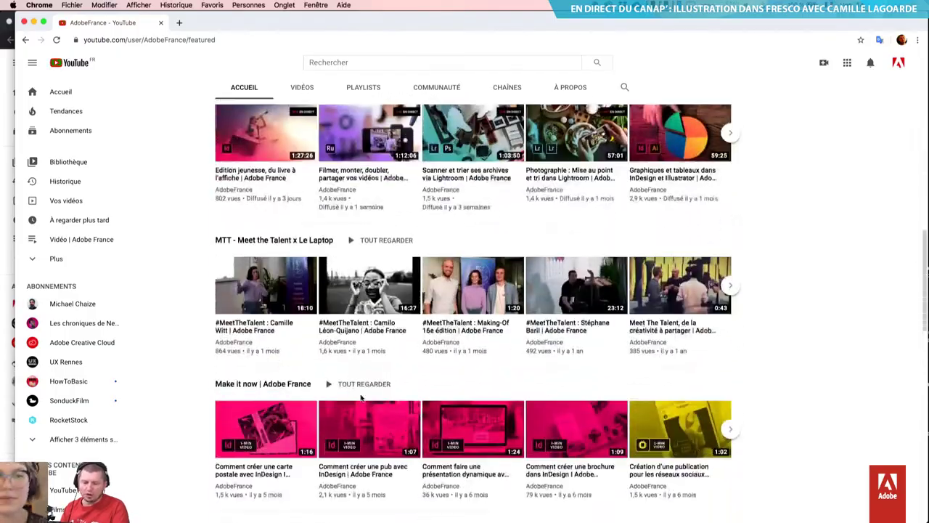
{"action": "scroll", "coordinate": [360, 396], "scroll_direction": "down", "scroll_amount": 10}
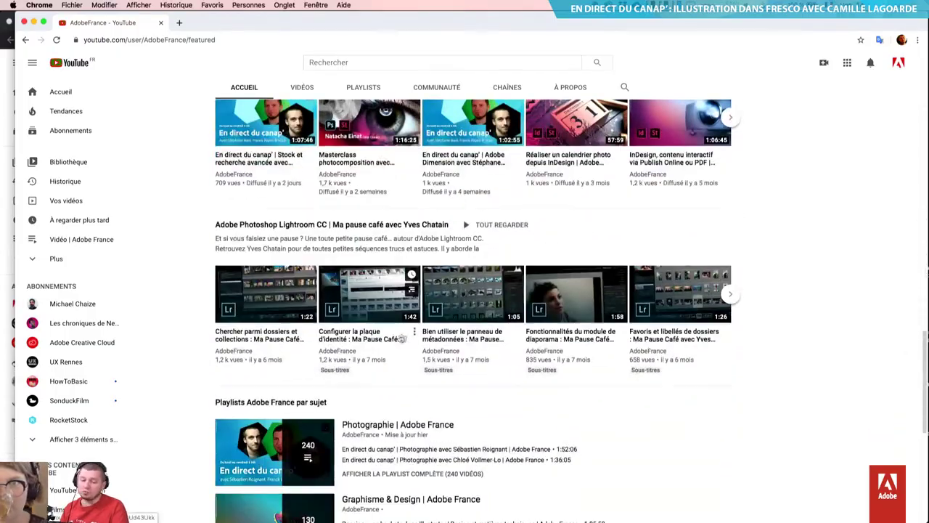
{"action": "scroll", "coordinate": [402, 339], "scroll_direction": "down", "scroll_amount": 4}
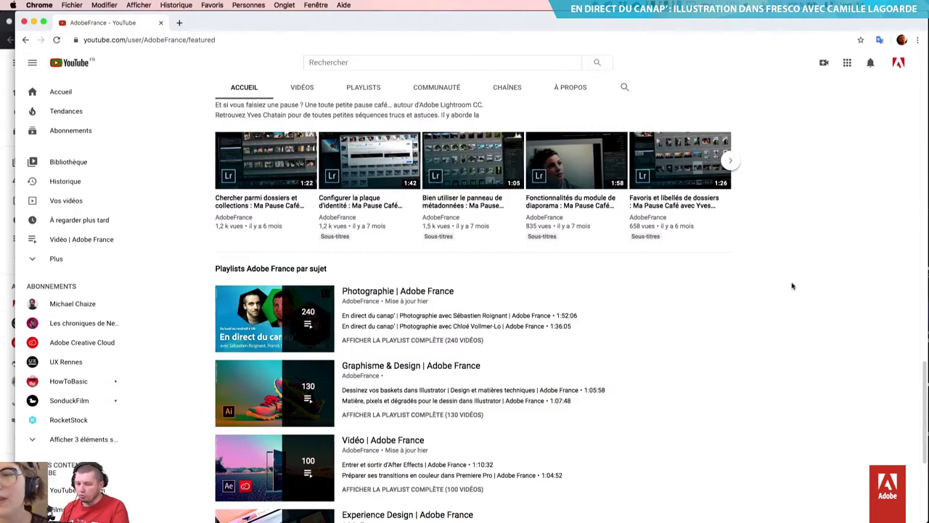
{"action": "scroll", "coordinate": [395, 356], "scroll_direction": "down", "scroll_amount": 1}
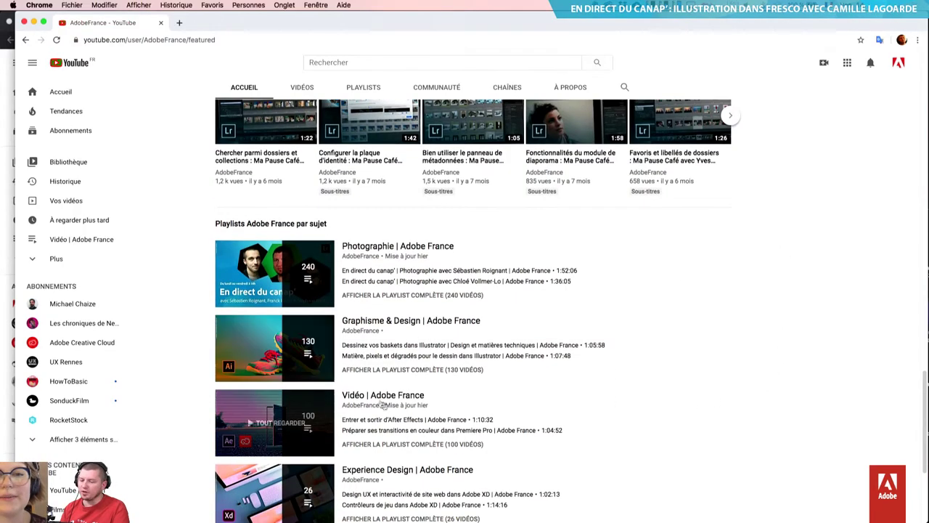
{"action": "scroll", "coordinate": [382, 405], "scroll_direction": "down", "scroll_amount": 4}
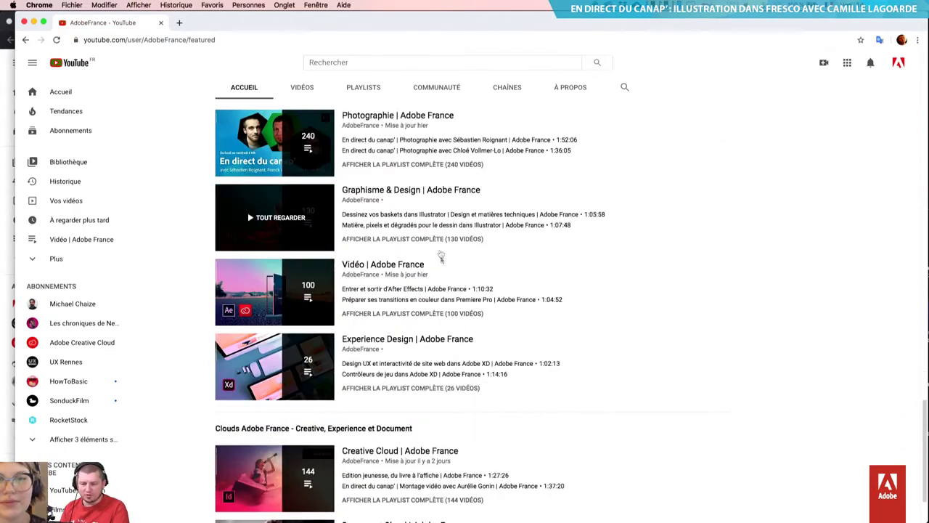
{"action": "scroll", "coordinate": [450, 290], "scroll_direction": "up", "scroll_amount": 1}
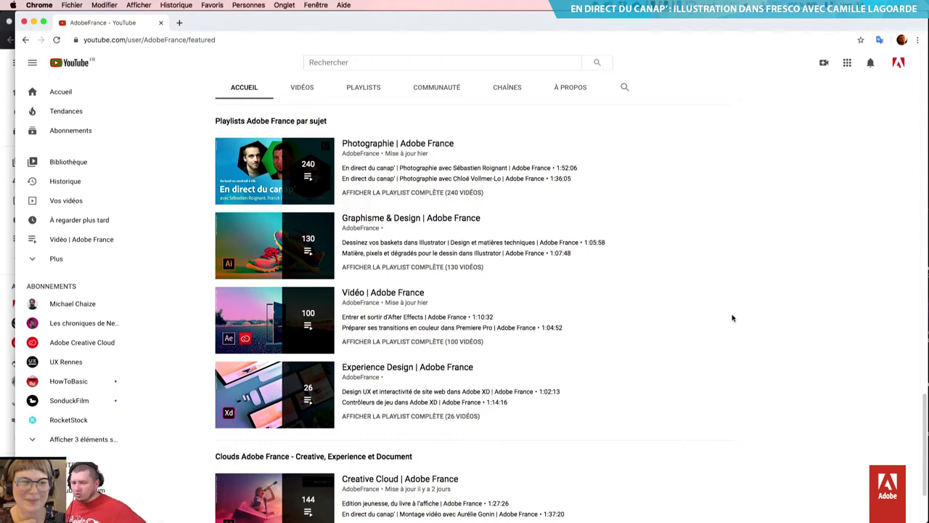
- Load the illustrator's instagram.com profile in a new tab
{"action": "key", "text": "super+t"}
{"action": "type", "text": "in"}
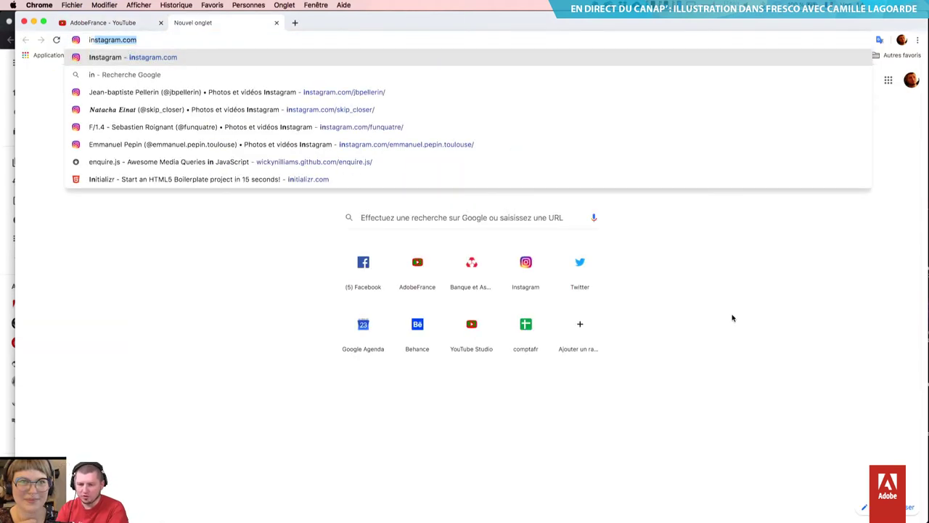
{"action": "key", "text": "Right"}
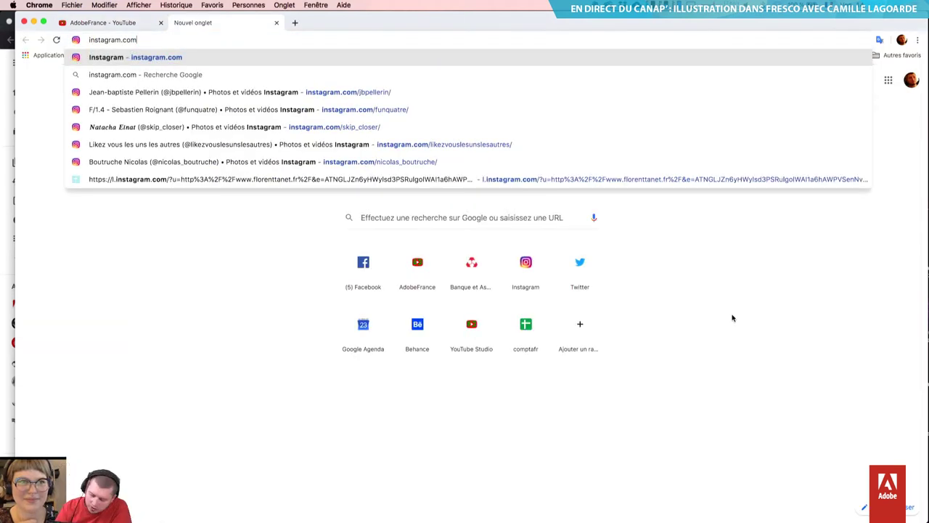
{"action": "type", "text": "/ki"}
{"action": "key", "text": "Return"}
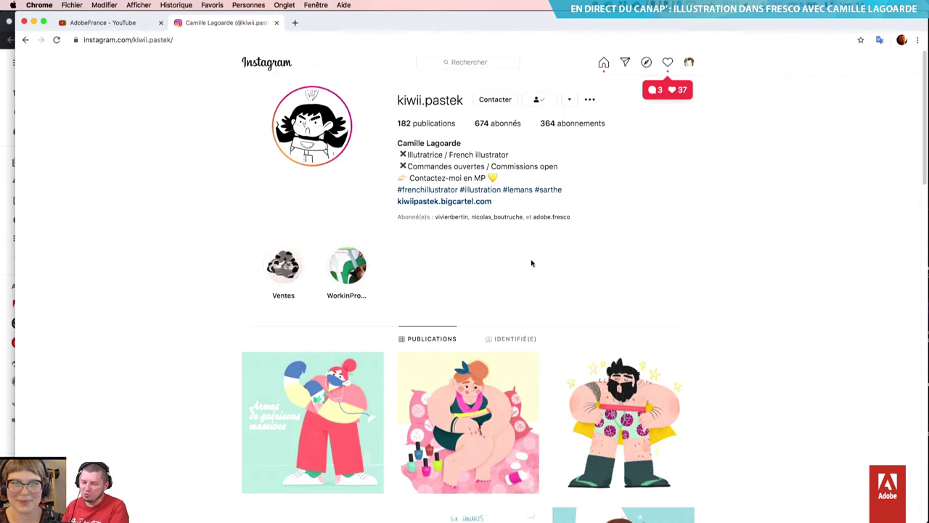
- Open her bigcartel shop link in another tab and browse her post grid
{"action": "left_click", "coordinate": [445, 203]}
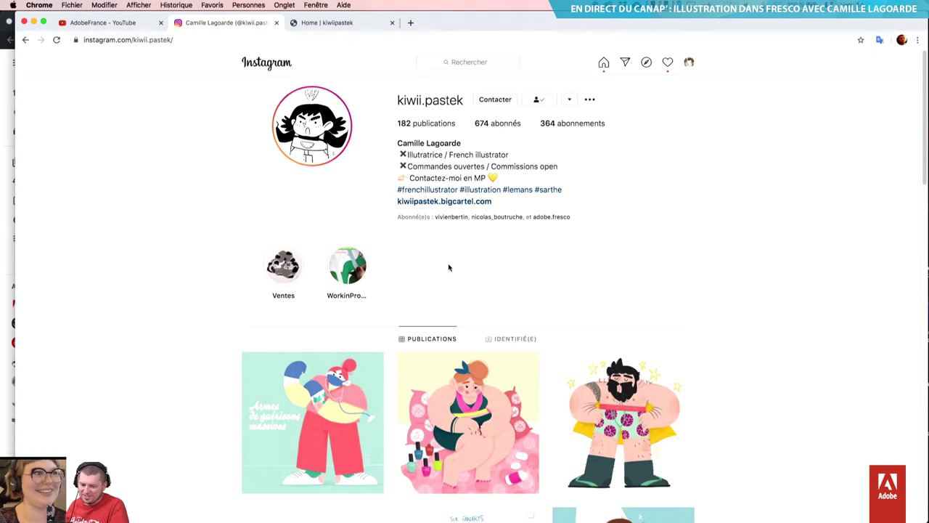
{"action": "scroll", "coordinate": [448, 266], "scroll_direction": "down", "scroll_amount": 5}
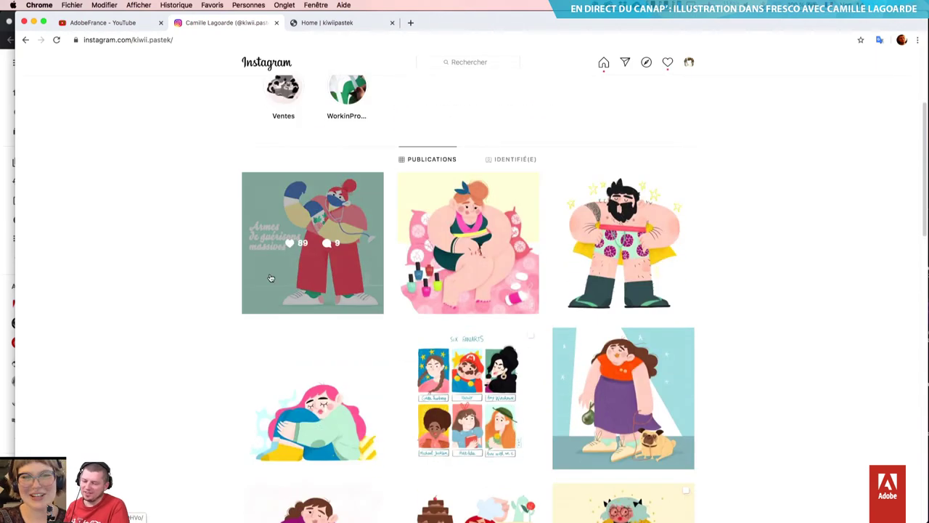
{"action": "scroll", "coordinate": [193, 301], "scroll_direction": "down", "scroll_amount": 1}
{"action": "scroll", "coordinate": [192, 300], "scroll_direction": "down", "scroll_amount": 2}
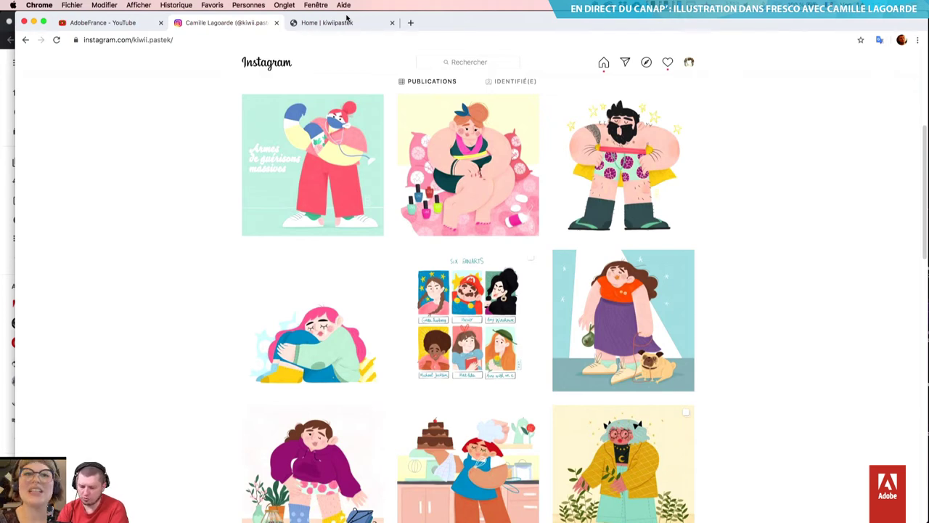
- Load the Kiwii illustration portfolio site in a new tab
{"action": "key", "text": "super+t"}
{"action": "type", "text": "kiw"}
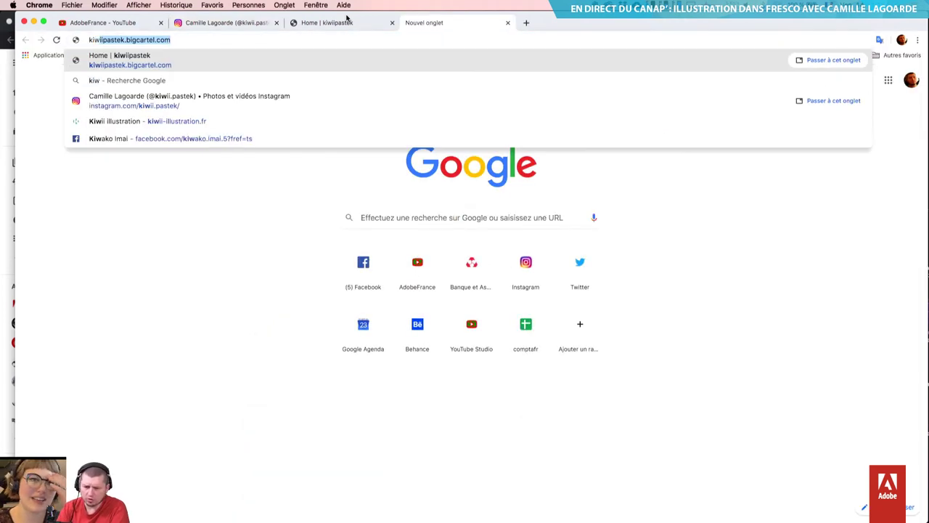
{"action": "key", "text": "Down"}
{"action": "key", "text": "Down"}
{"action": "key", "text": "Down"}
{"action": "key", "text": "Return"}
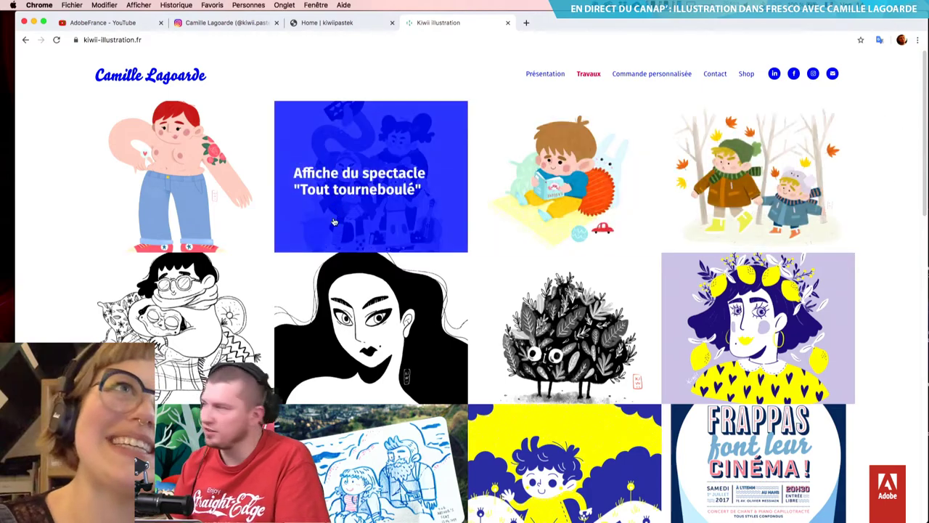
- Narrow the browser window from the left and browse the Travaux works grid
{"action": "scroll", "coordinate": [334, 222], "scroll_direction": "down", "scroll_amount": 2}
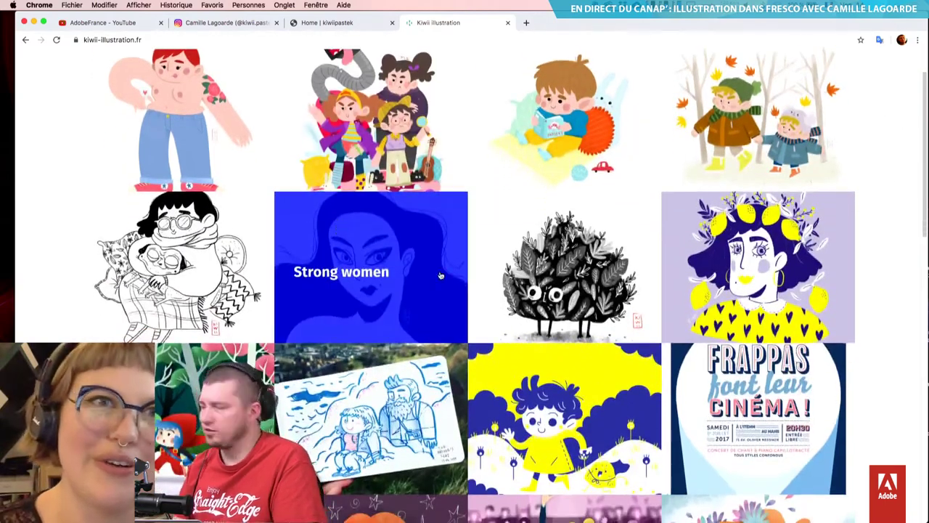
{"action": "left_click_drag", "start_coordinate": [13, 228], "coordinate": [155, 225]}
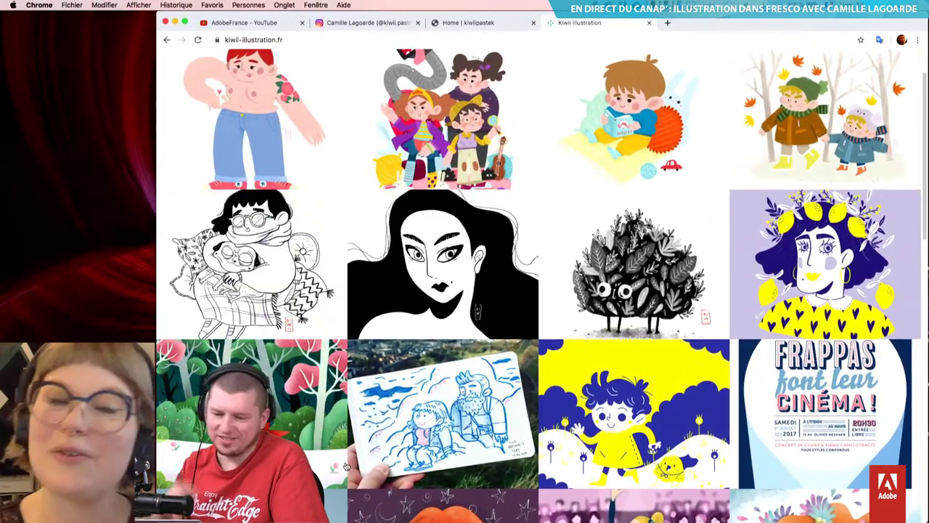
{"action": "scroll", "coordinate": [347, 466], "scroll_direction": "down", "scroll_amount": 2}
{"action": "scroll", "coordinate": [347, 466], "scroll_direction": "down", "scroll_amount": 4}
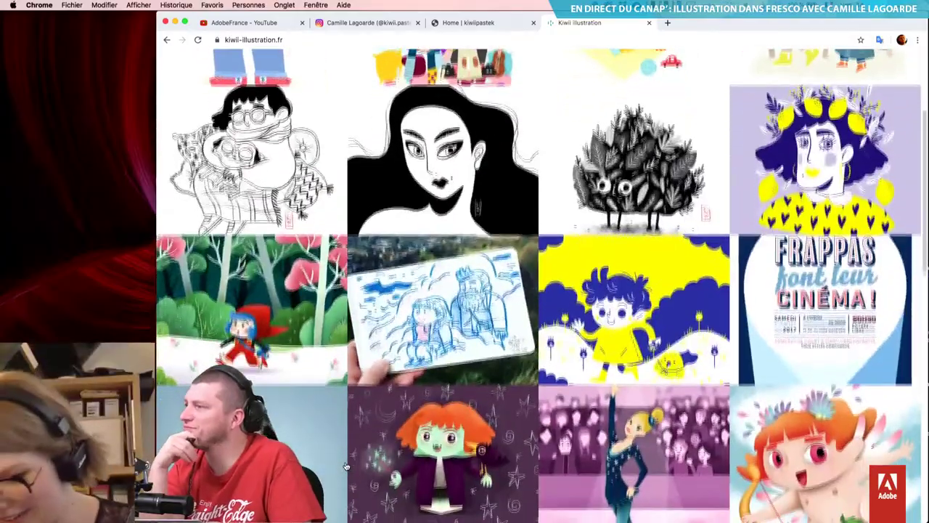
{"action": "scroll", "coordinate": [347, 466], "scroll_direction": "down", "scroll_amount": 4}
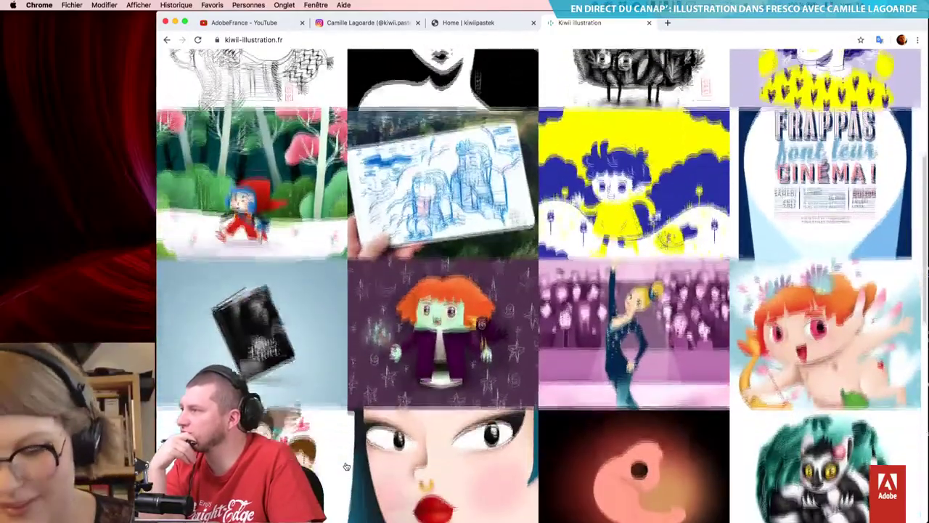
{"action": "scroll", "coordinate": [346, 467], "scroll_direction": "down", "scroll_amount": 4}
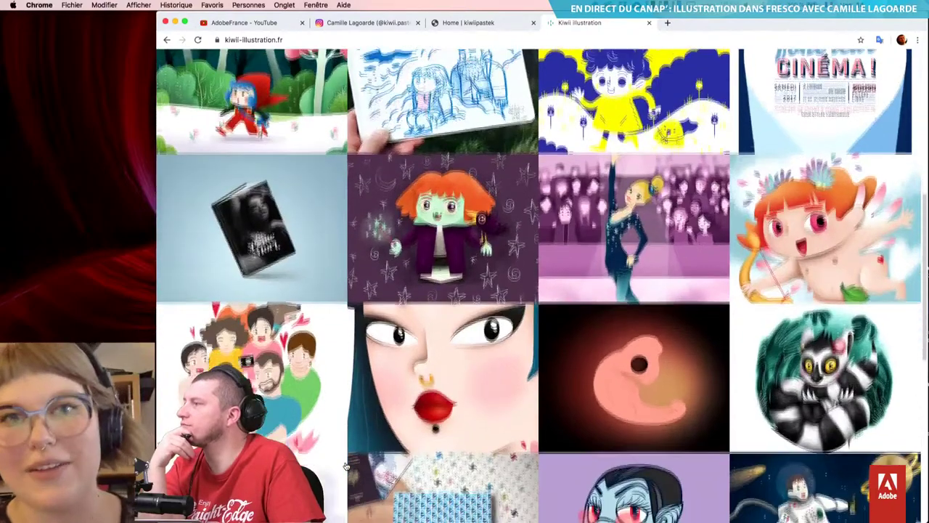
{"action": "scroll", "coordinate": [346, 467], "scroll_direction": "down", "scroll_amount": 1}
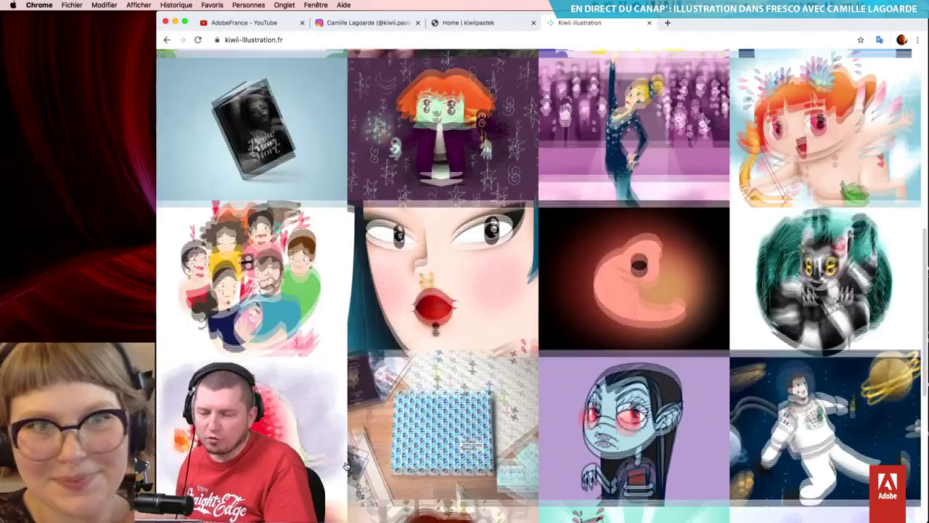
{"action": "scroll", "coordinate": [568, 260], "scroll_direction": "up", "scroll_amount": 10}
{"action": "scroll", "coordinate": [569, 260], "scroll_direction": "up", "scroll_amount": 5}
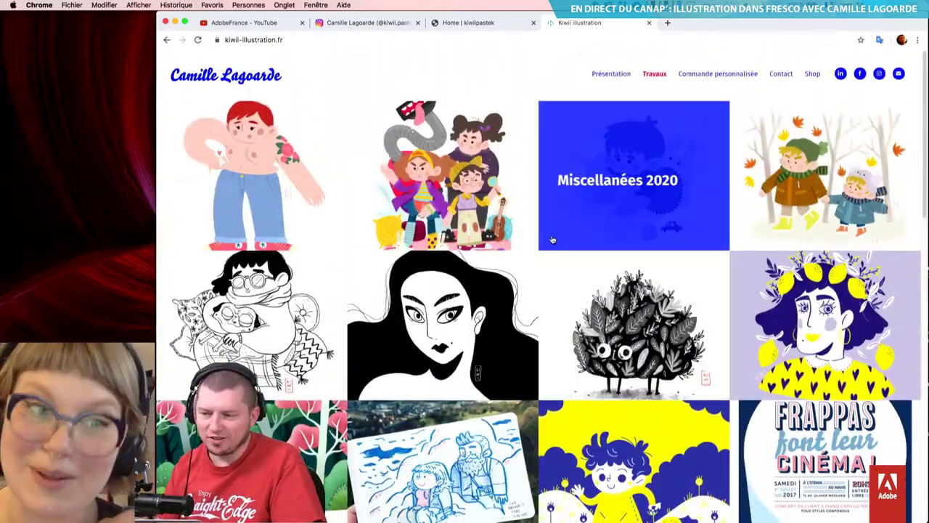
- Go to behance.net in a new tab
{"action": "key", "text": "super+t"}
{"action": "type", "text": "beh"}
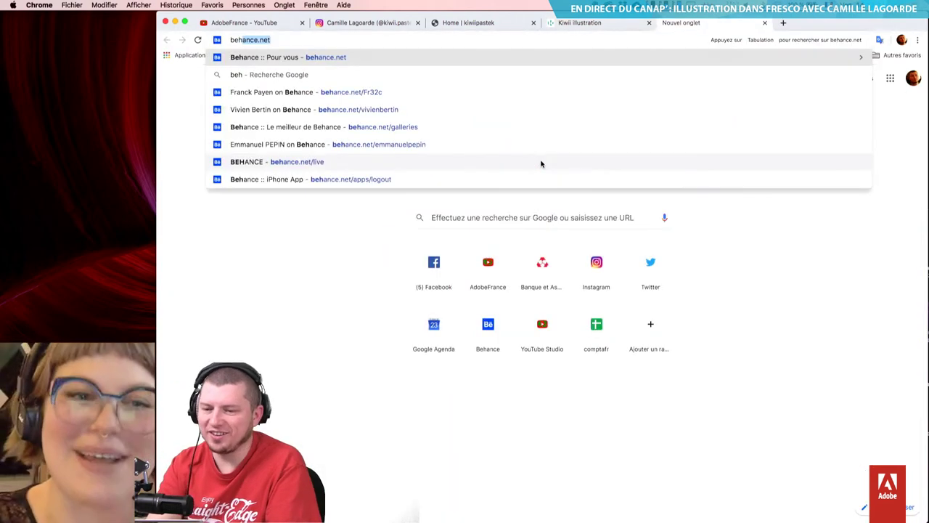
{"action": "key", "text": "Return"}
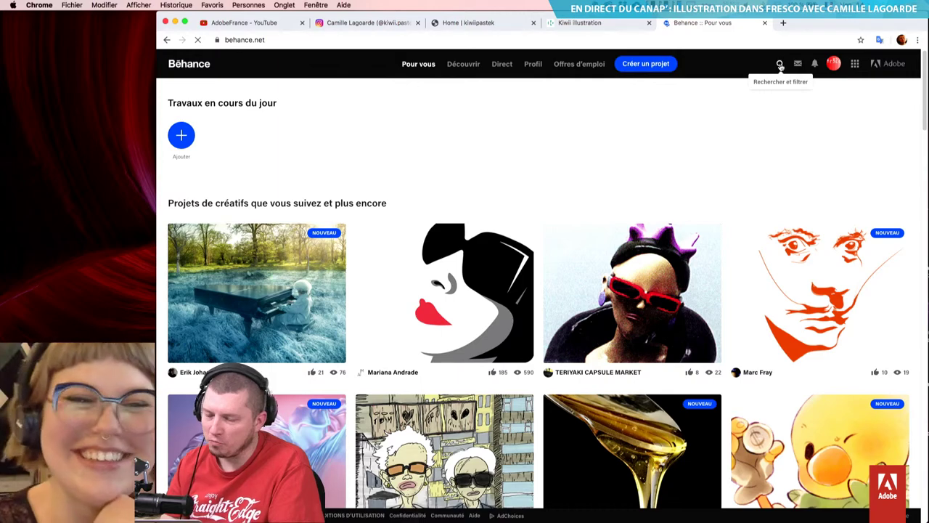
- Search Behance people for the illustrator's name and follow the second profile
{"action": "left_click", "coordinate": [780, 64]}
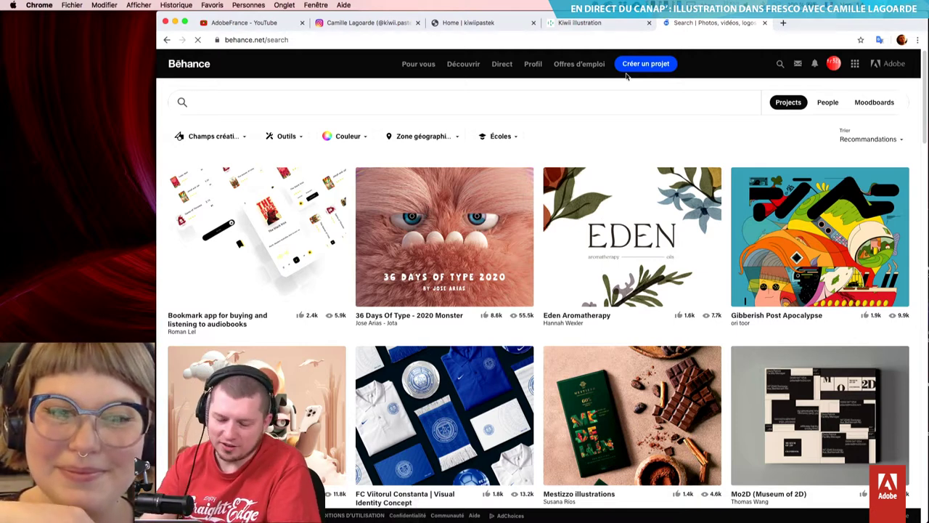
{"action": "type", "text": "camille lo"}
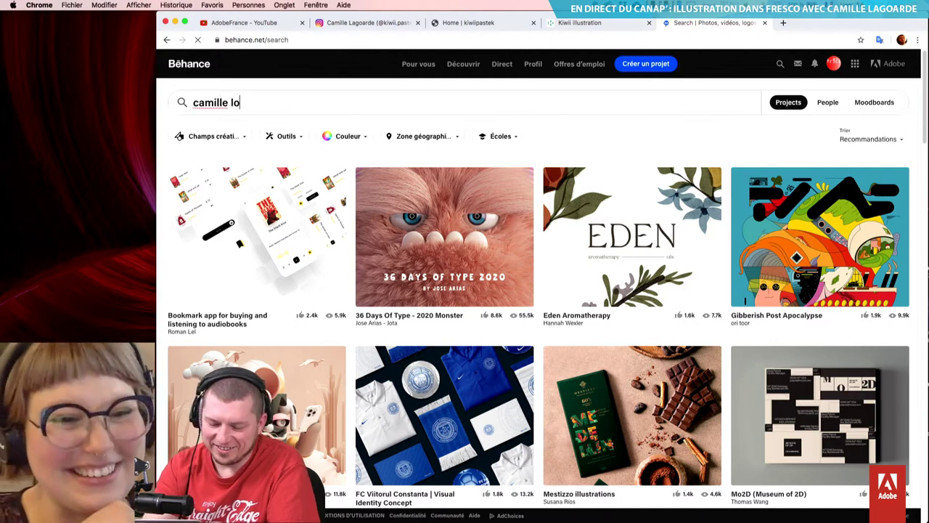
{"action": "key", "text": "BackSpace"}
{"action": "type", "text": "a"}
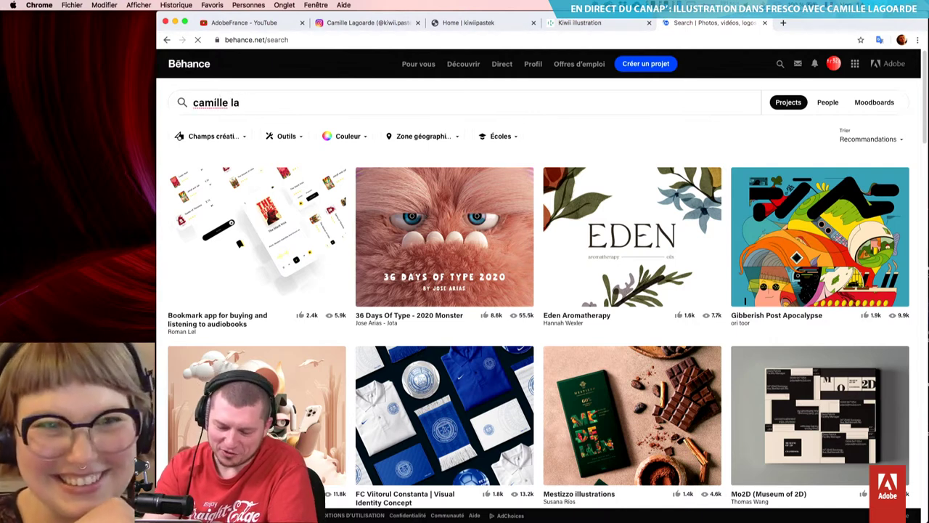
{"action": "type", "text": "goa"}
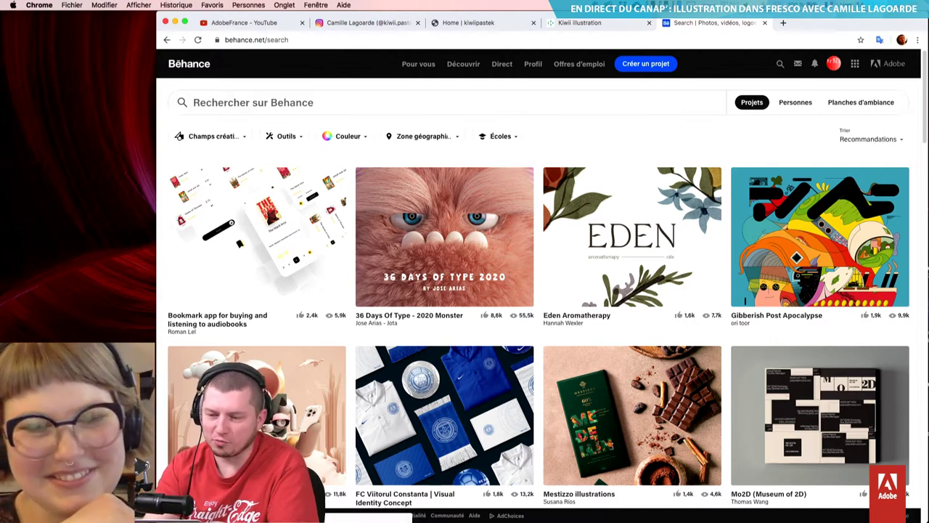
{"action": "type", "text": "camille la"}
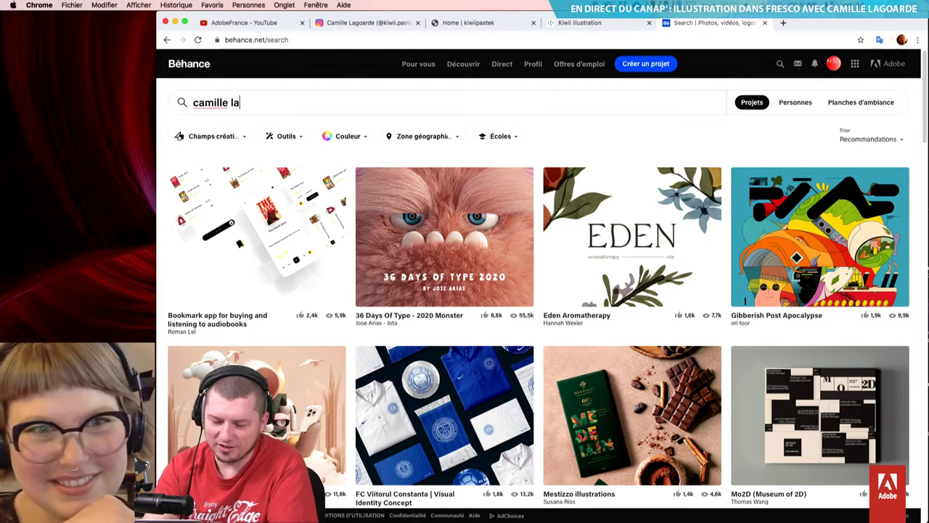
{"action": "type", "text": "goarde"}
{"action": "key", "text": "Return"}
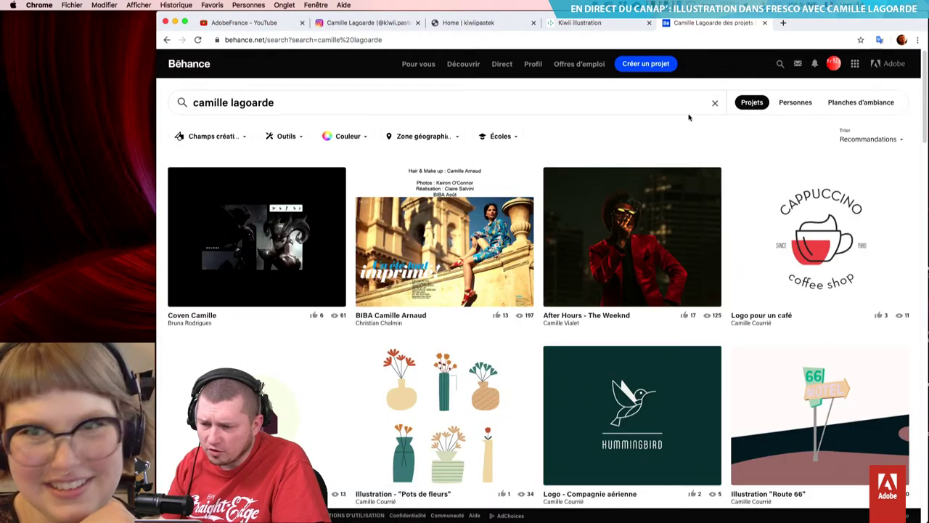
{"action": "left_click", "coordinate": [796, 102]}
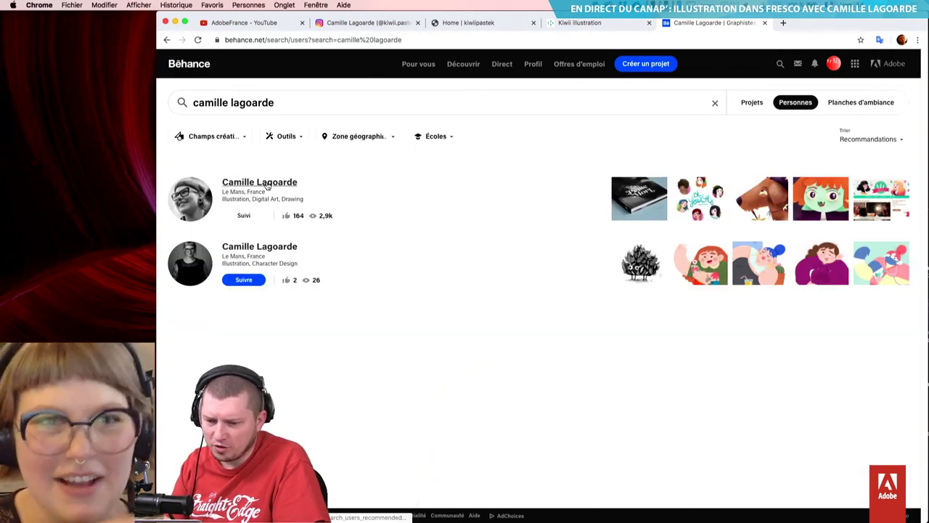
{"action": "left_click", "coordinate": [244, 279]}
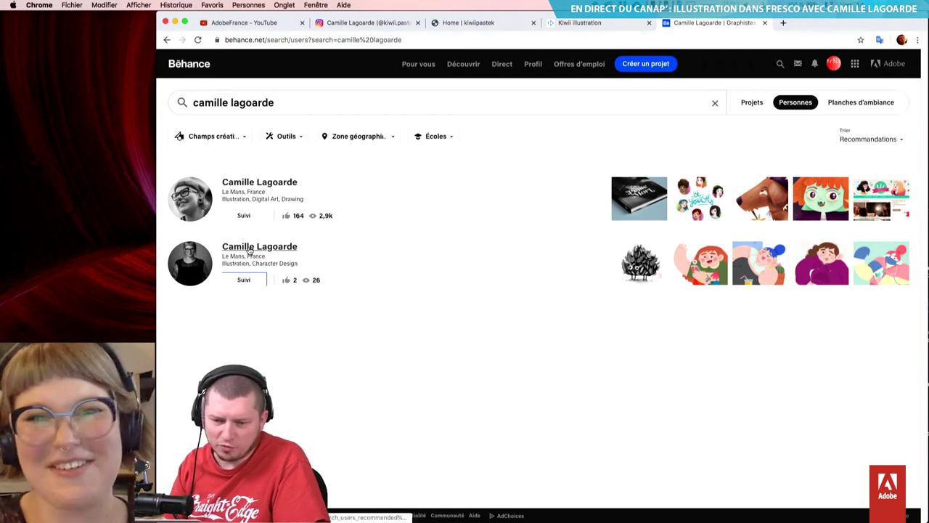
- Open the second Behance profile in its own tab, browse her work, then return to Instagram
{"action": "left_click", "coordinate": [249, 250], "text": "super"}
{"action": "left_click", "coordinate": [813, 22]}
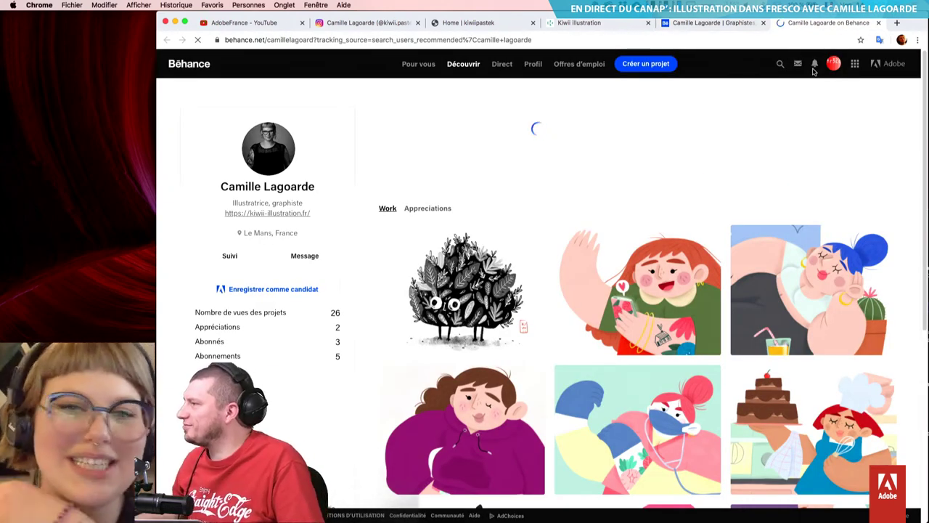
{"action": "scroll", "coordinate": [813, 70], "scroll_direction": "down", "scroll_amount": 1}
{"action": "scroll", "coordinate": [813, 70], "scroll_direction": "down", "scroll_amount": 4}
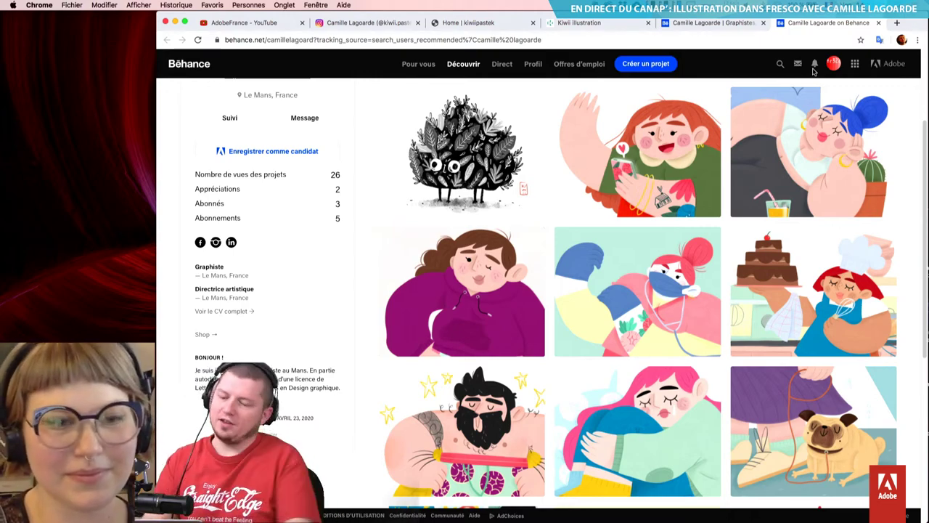
{"action": "scroll", "coordinate": [814, 71], "scroll_direction": "down", "scroll_amount": 5}
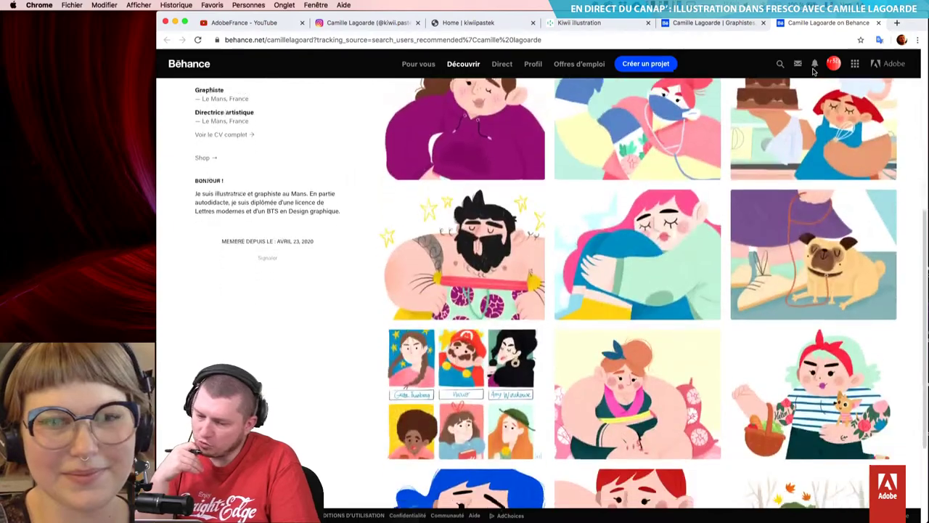
{"action": "scroll", "coordinate": [815, 71], "scroll_direction": "down", "scroll_amount": 4}
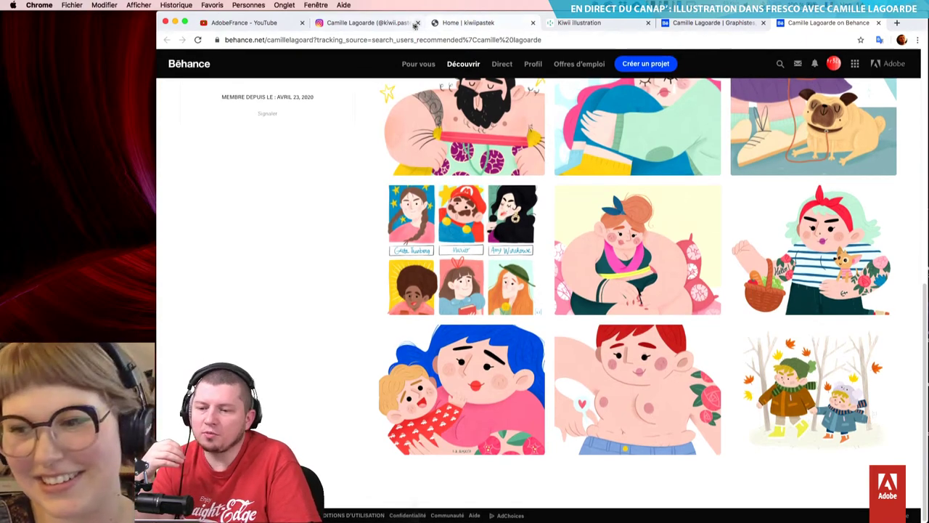
{"action": "left_click", "coordinate": [377, 22]}
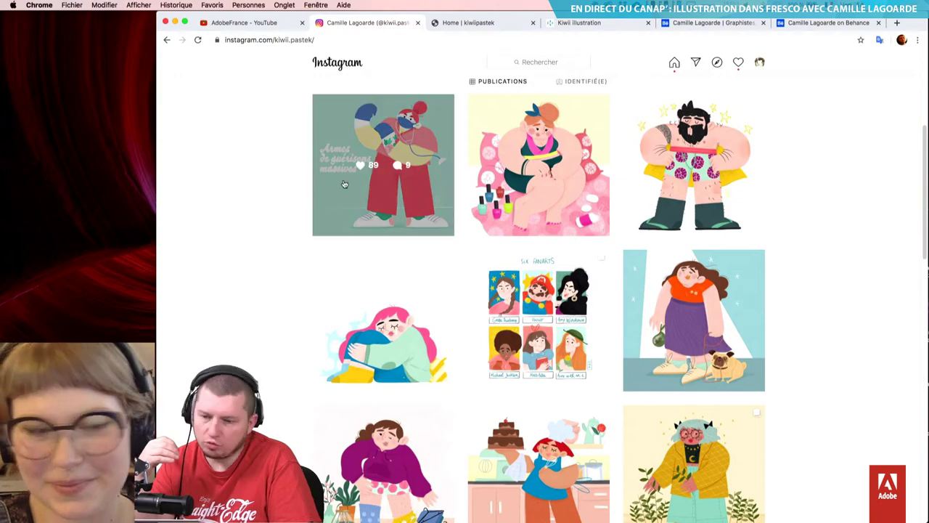
- Scroll the Instagram grid to older posts like the map reader and Christmas forest
{"action": "scroll", "coordinate": [283, 264], "scroll_direction": "down", "scroll_amount": 3}
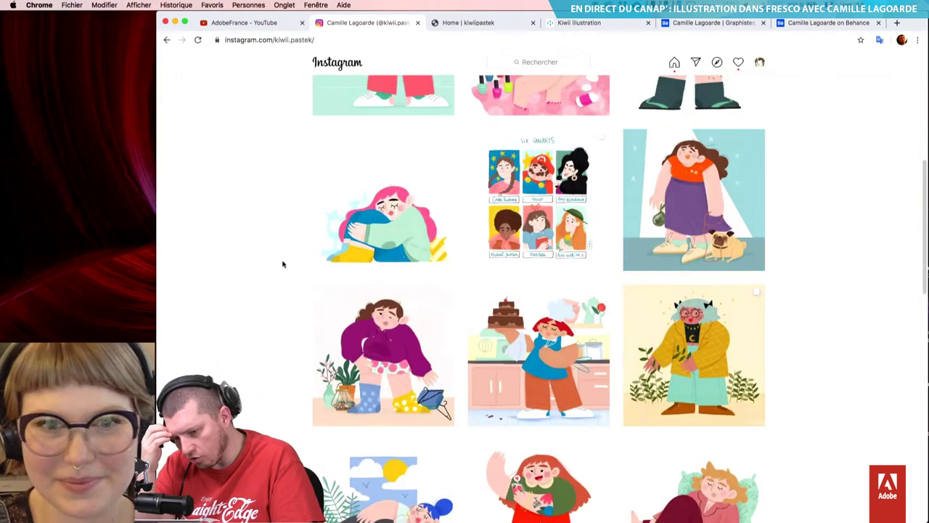
{"action": "scroll", "coordinate": [283, 264], "scroll_direction": "down", "scroll_amount": 15}
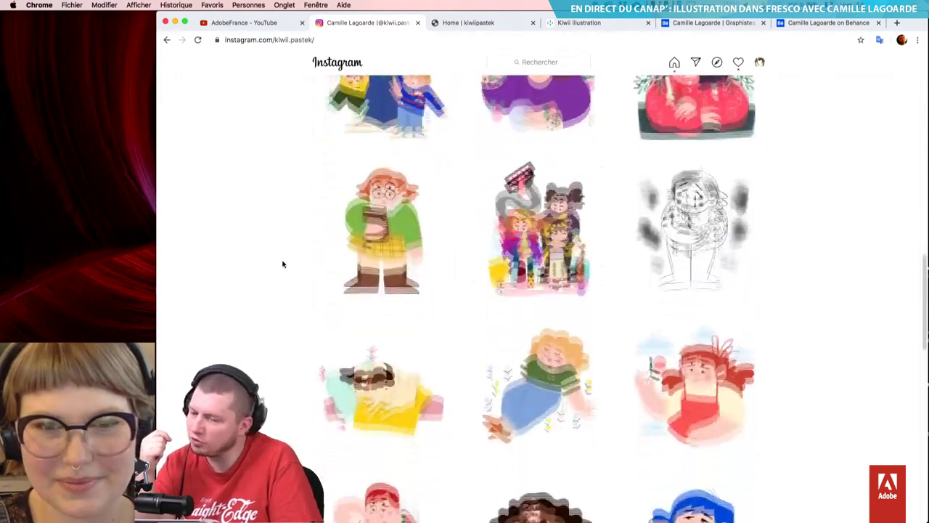
{"action": "scroll", "coordinate": [283, 264], "scroll_direction": "down", "scroll_amount": 15}
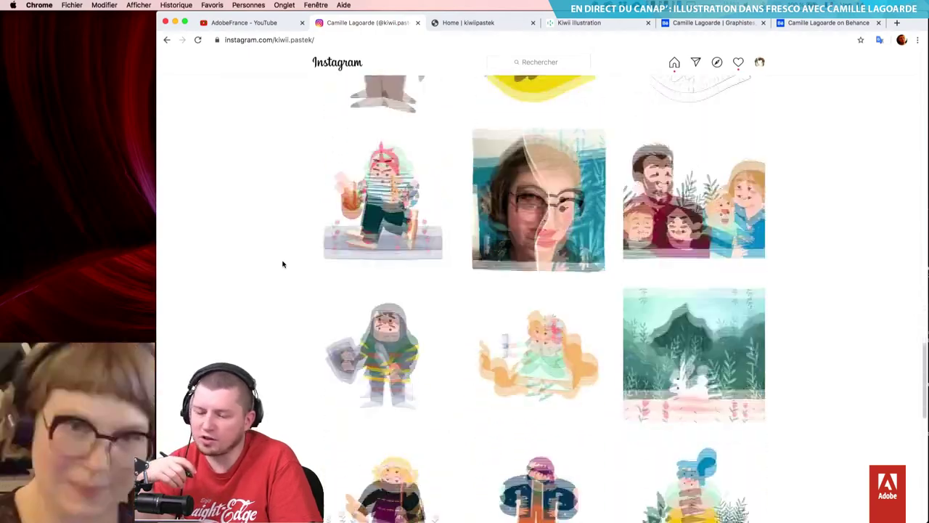
{"action": "scroll", "coordinate": [283, 264], "scroll_direction": "down", "scroll_amount": 8}
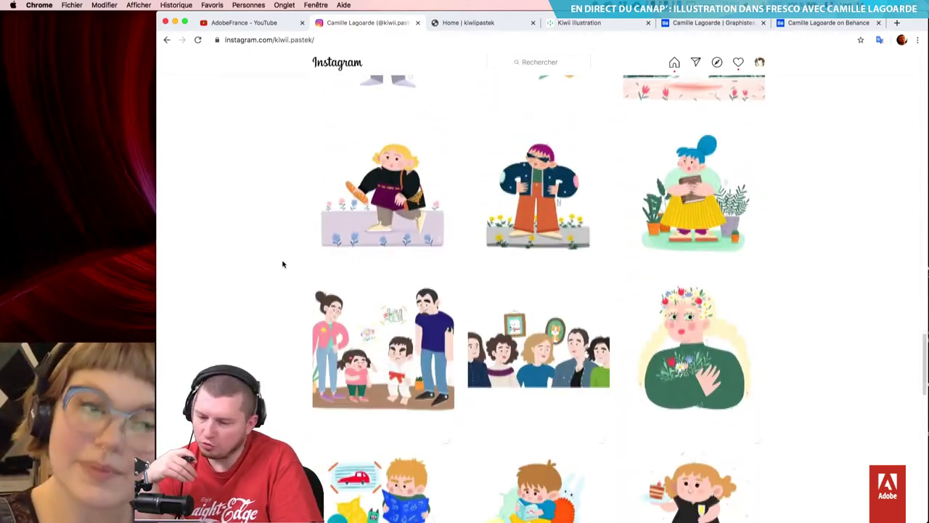
{"action": "scroll", "coordinate": [283, 265], "scroll_direction": "down", "scroll_amount": 5}
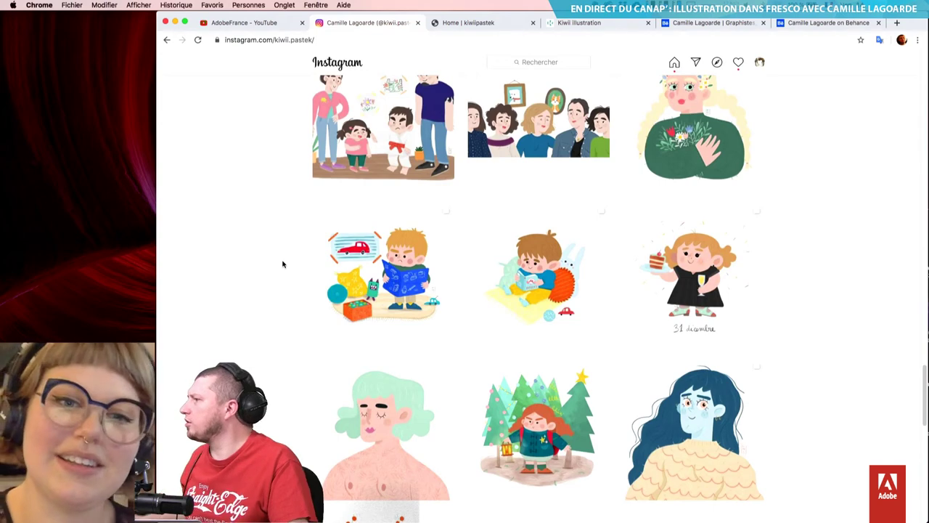
{"action": "scroll", "coordinate": [283, 264], "scroll_direction": "down", "scroll_amount": 1}
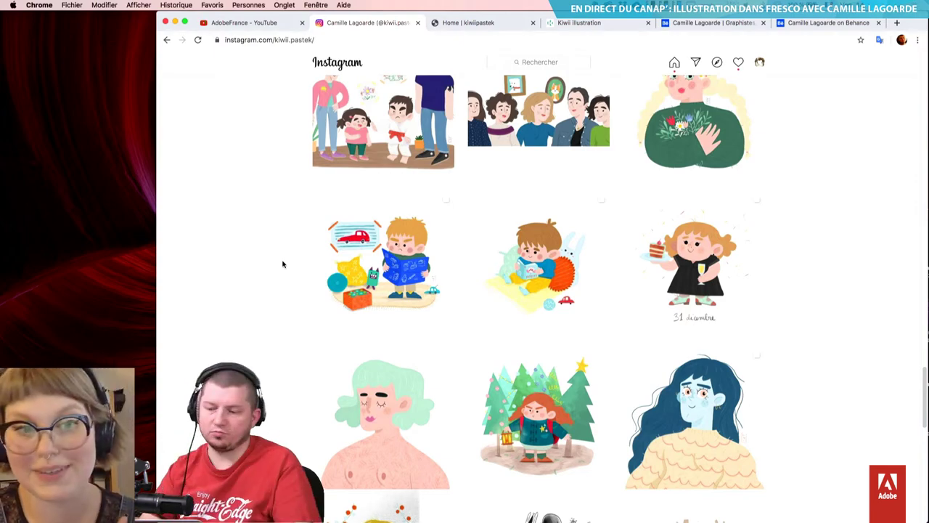
- Scroll further to the black-and-white ink portraits, then return to the Behance search results
{"action": "scroll", "coordinate": [442, 344], "scroll_direction": "down", "scroll_amount": 3}
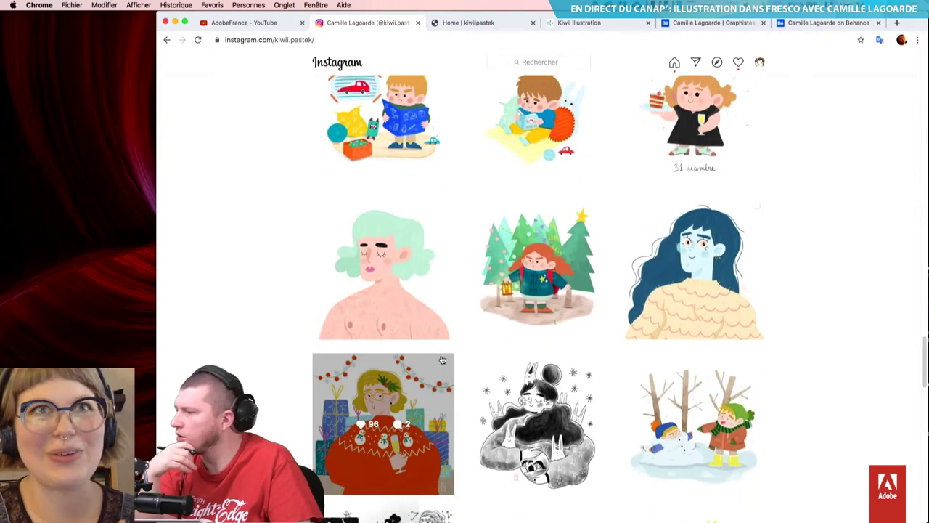
{"action": "scroll", "coordinate": [442, 359], "scroll_direction": "down", "scroll_amount": 1}
{"action": "scroll", "coordinate": [442, 360], "scroll_direction": "down", "scroll_amount": 2}
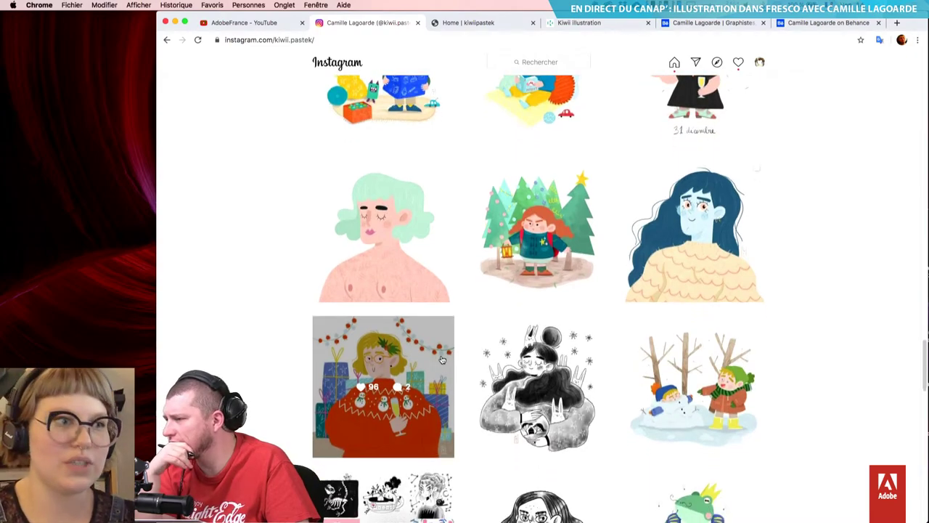
{"action": "scroll", "coordinate": [442, 359], "scroll_direction": "down", "scroll_amount": 5}
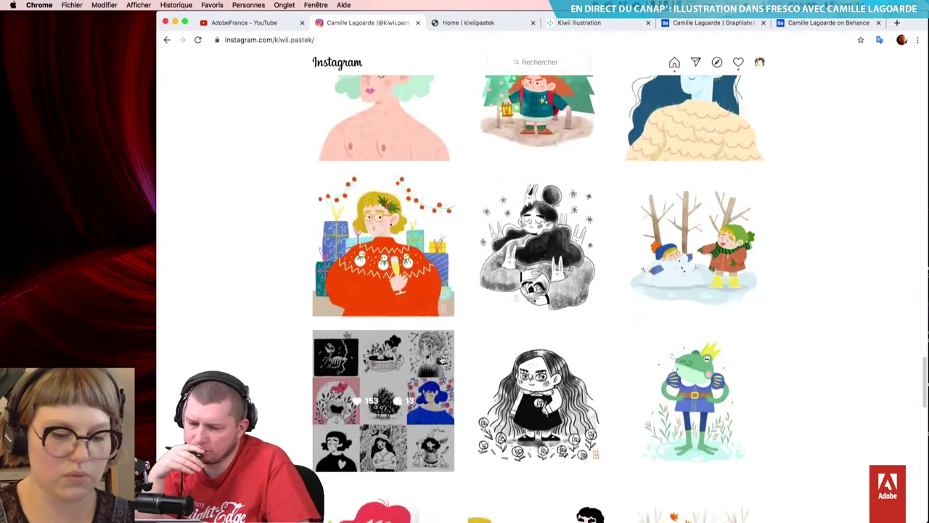
{"action": "scroll", "coordinate": [442, 359], "scroll_direction": "down", "scroll_amount": 5}
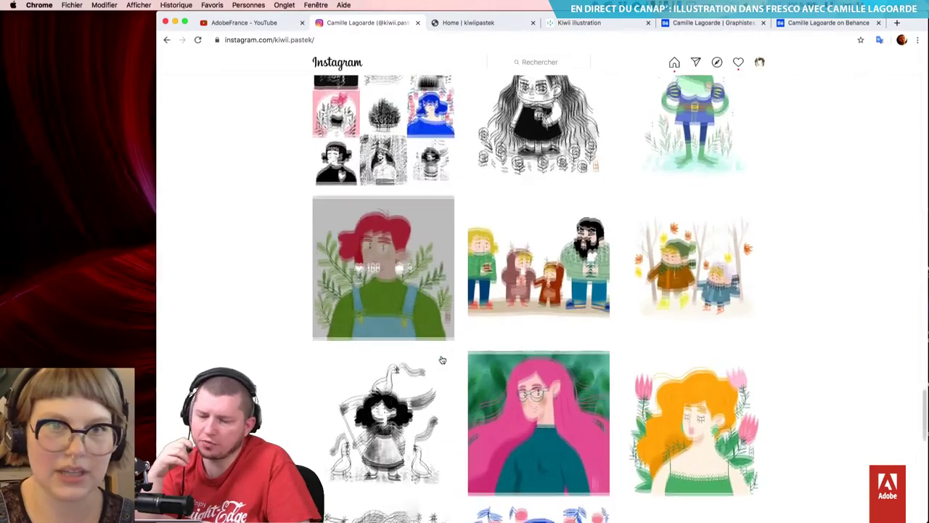
{"action": "scroll", "coordinate": [442, 359], "scroll_direction": "down", "scroll_amount": 4}
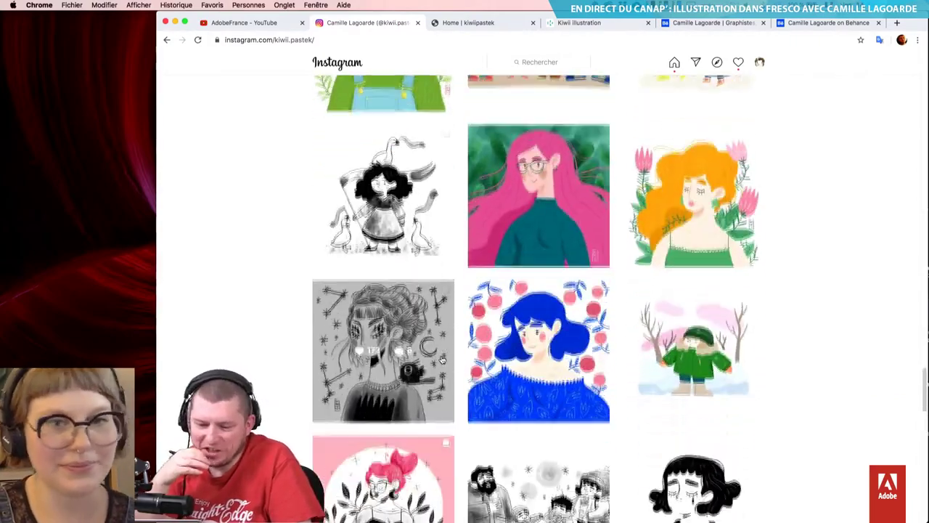
{"action": "scroll", "coordinate": [442, 359], "scroll_direction": "down", "scroll_amount": 5}
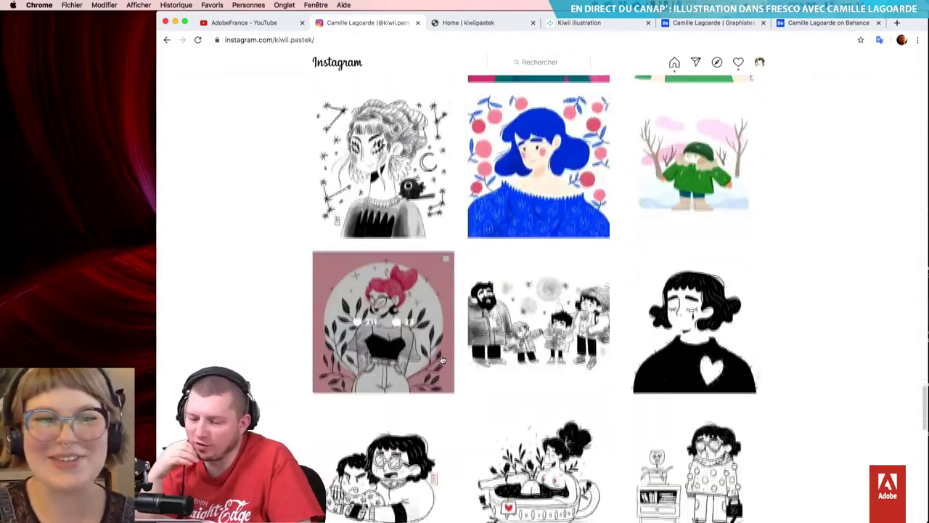
{"action": "scroll", "coordinate": [442, 359], "scroll_direction": "down", "scroll_amount": 1}
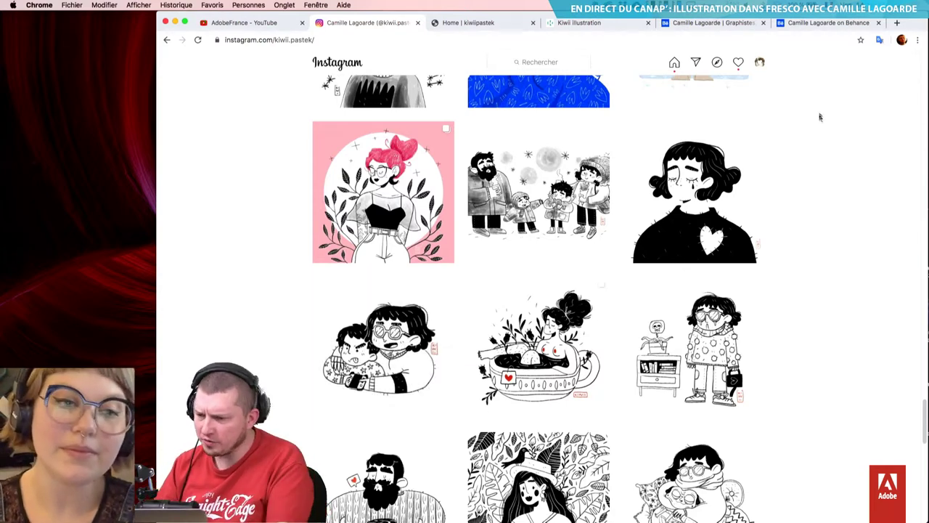
{"action": "left_click", "coordinate": [737, 25]}
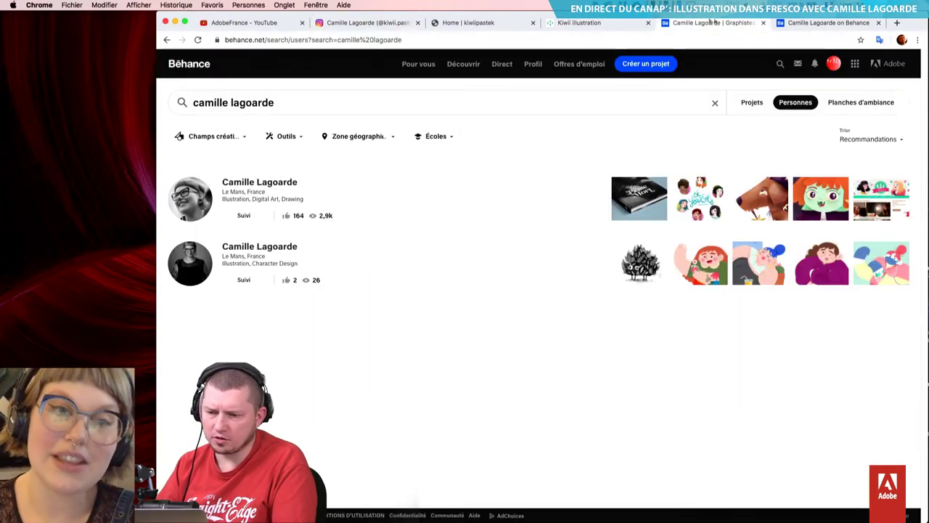
- Show the Kiwii Présentation page, narrow the window, and open the Rhetorike agency link
{"action": "left_click", "coordinate": [604, 24]}
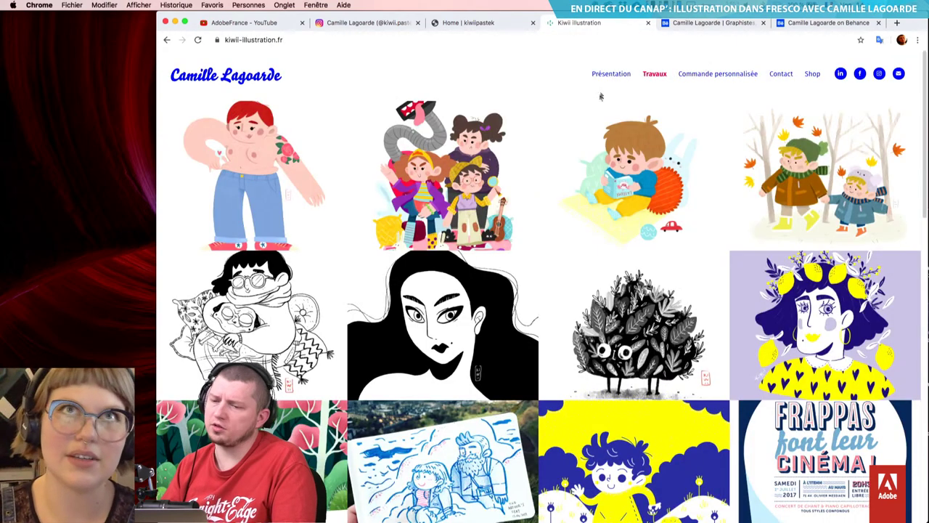
{"action": "left_click", "coordinate": [613, 74]}
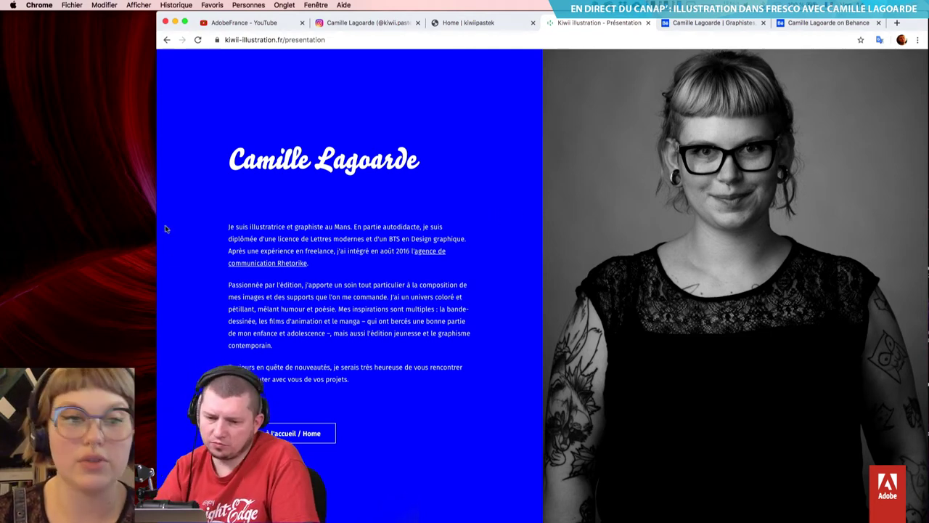
{"action": "left_click_drag", "start_coordinate": [152, 227], "coordinate": [301, 226]}
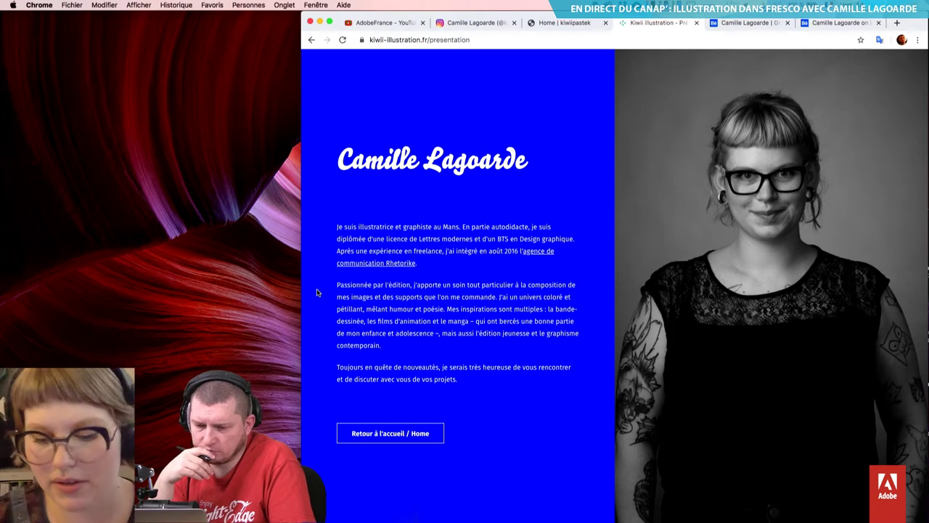
{"action": "left_click", "coordinate": [356, 268]}
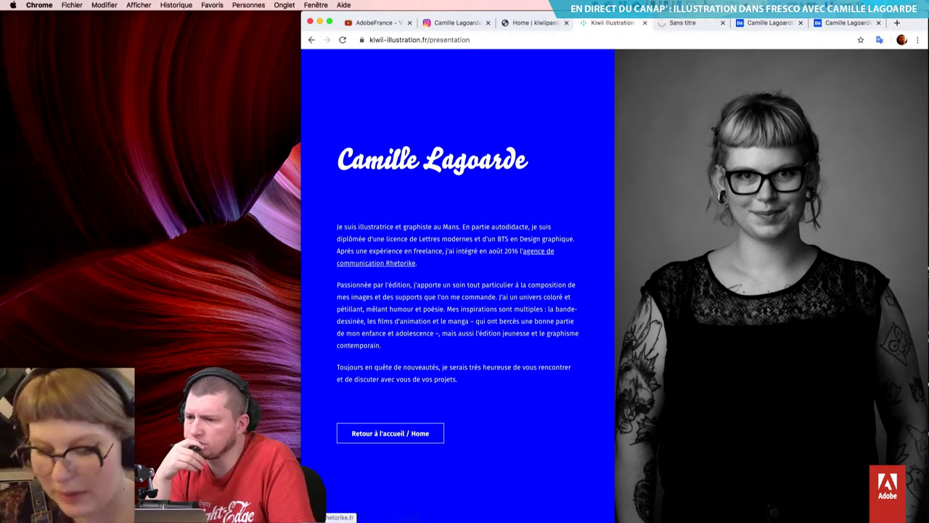
- Switch to the Rhetorike tab and scroll through the agency's services
{"action": "left_click", "coordinate": [688, 23]}
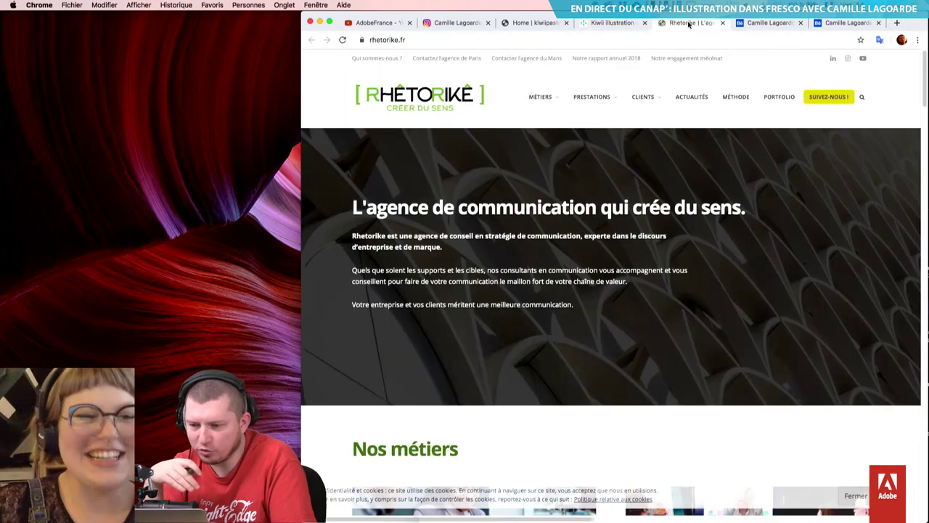
{"action": "scroll", "coordinate": [608, 245], "scroll_direction": "down", "scroll_amount": 10}
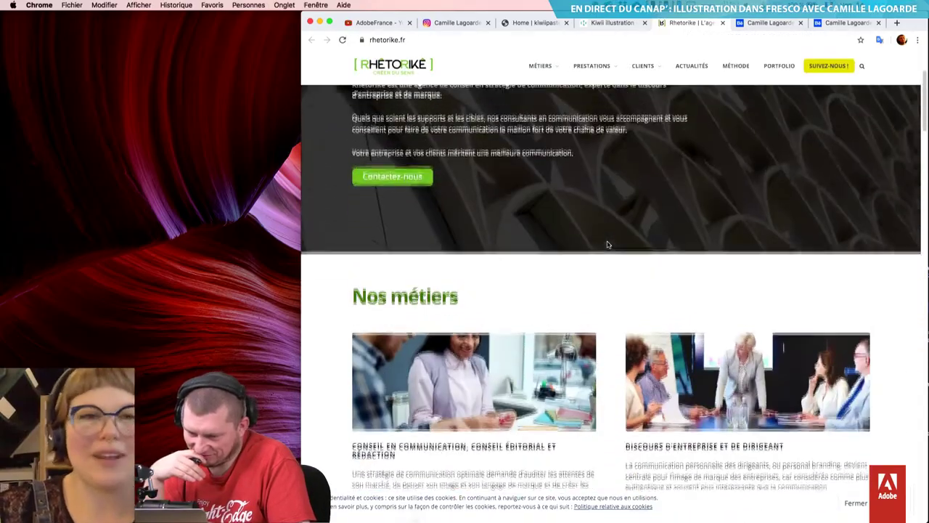
{"action": "scroll", "coordinate": [607, 244], "scroll_direction": "down", "scroll_amount": 3}
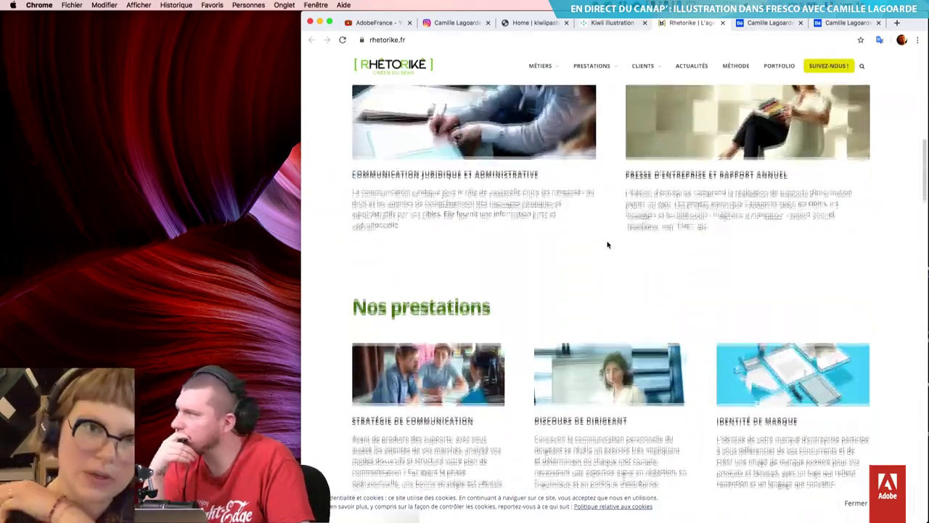
{"action": "scroll", "coordinate": [609, 245], "scroll_direction": "down", "scroll_amount": 3}
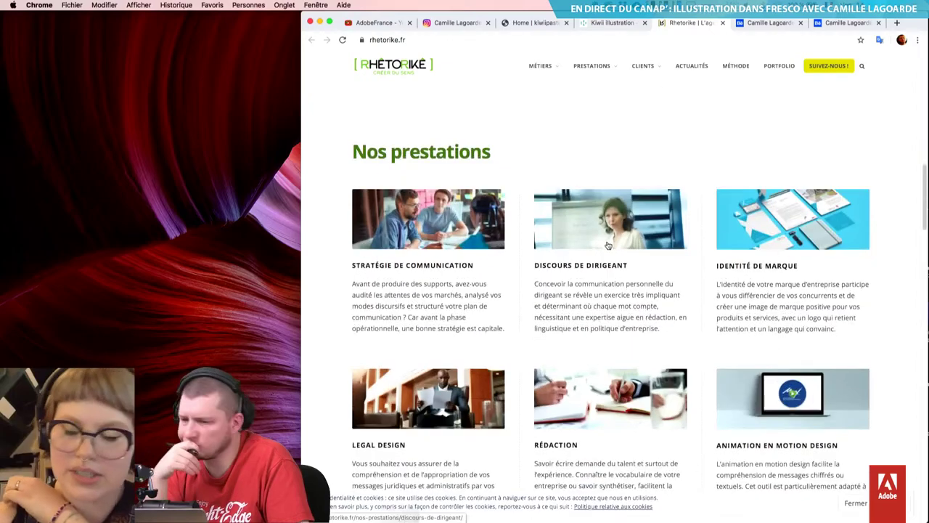
{"action": "scroll", "coordinate": [607, 242], "scroll_direction": "down", "scroll_amount": 5}
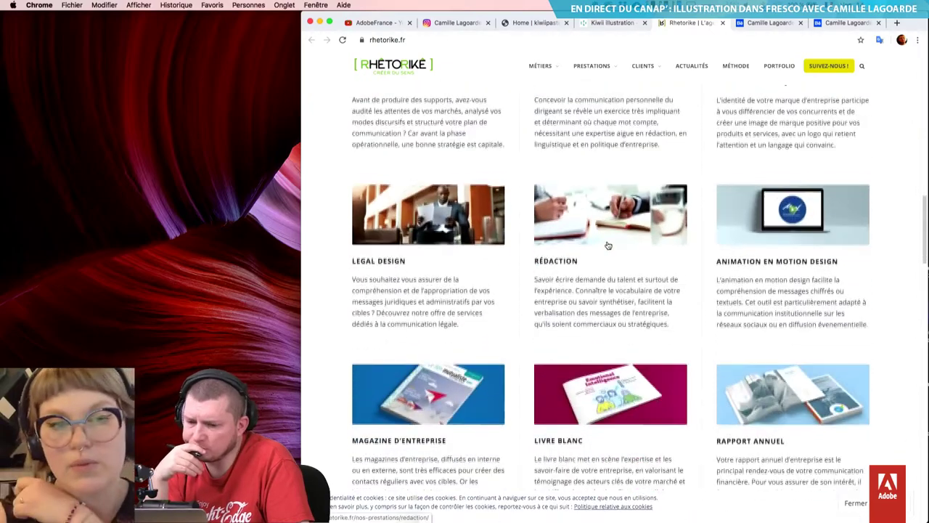
{"action": "scroll", "coordinate": [608, 242], "scroll_direction": "down", "scroll_amount": 3}
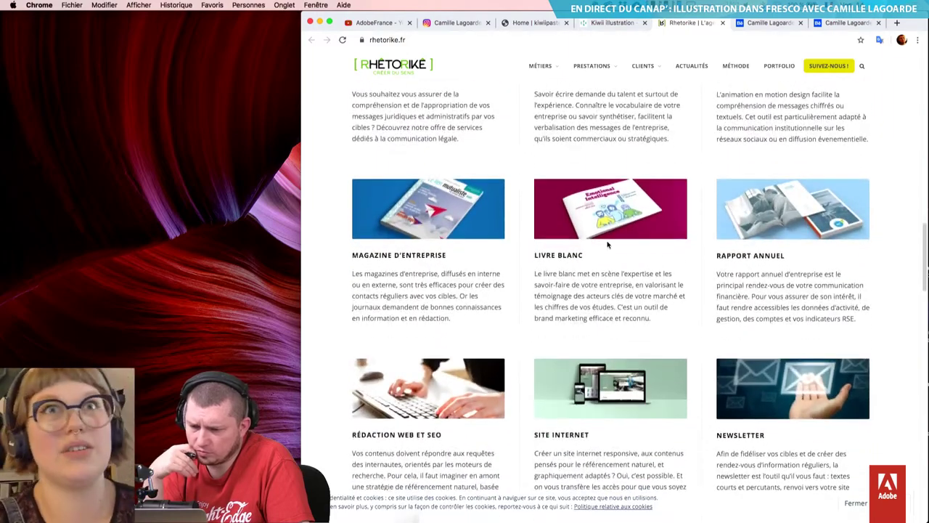
{"action": "scroll", "coordinate": [609, 244], "scroll_direction": "down", "scroll_amount": 1}
- View the Livre blanc service page, then go back to the Rhetorike homepage
{"action": "left_click", "coordinate": [600, 209]}
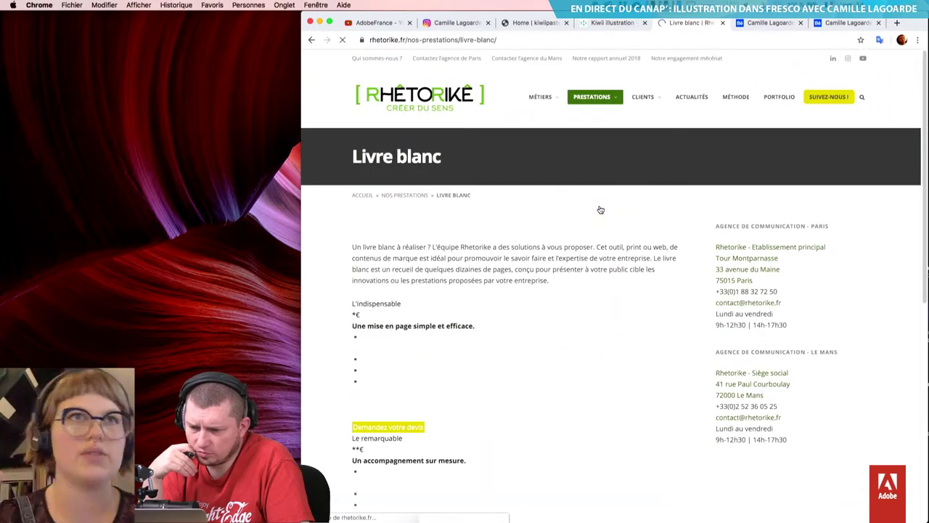
{"action": "scroll", "coordinate": [592, 236], "scroll_direction": "down", "scroll_amount": 10}
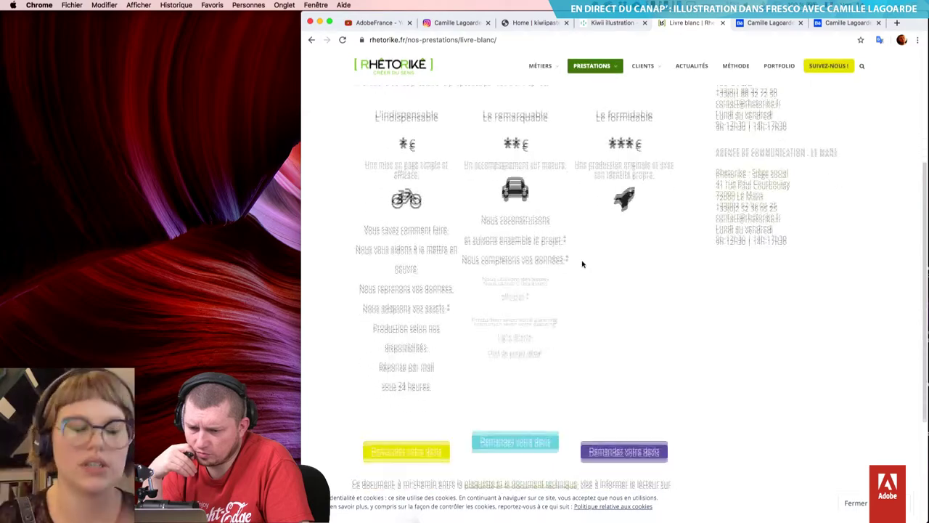
{"action": "scroll", "coordinate": [582, 266], "scroll_direction": "up", "scroll_amount": 10}
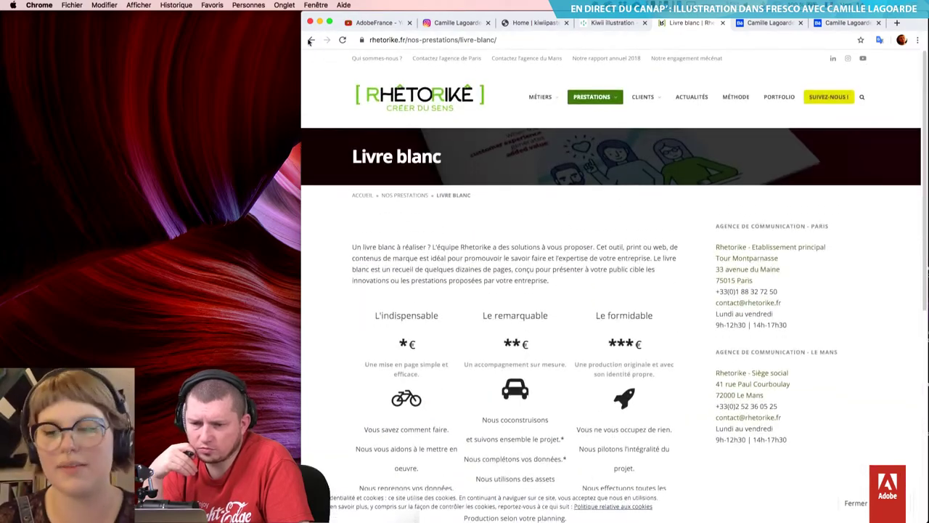
{"action": "left_click", "coordinate": [313, 39]}
{"action": "scroll", "coordinate": [577, 336], "scroll_direction": "down", "scroll_amount": 8}
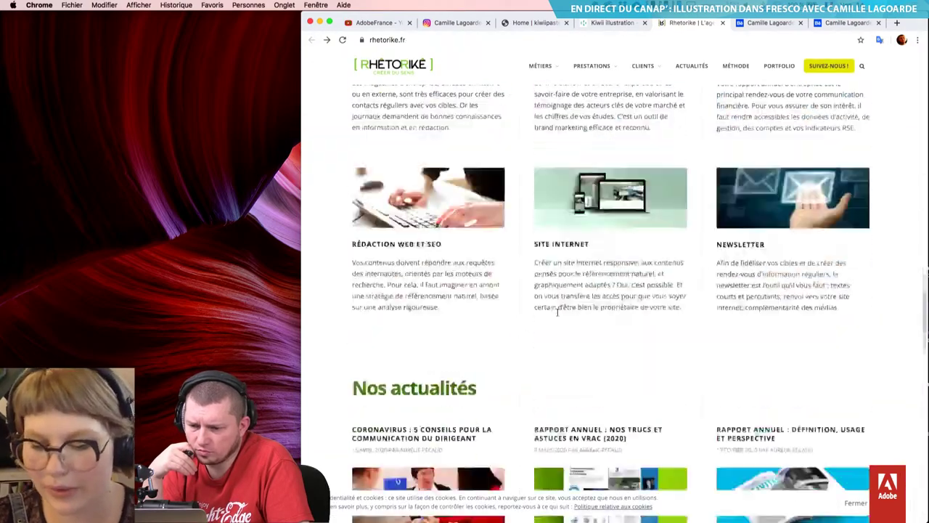
{"action": "scroll", "coordinate": [558, 315], "scroll_direction": "up", "scroll_amount": 8}
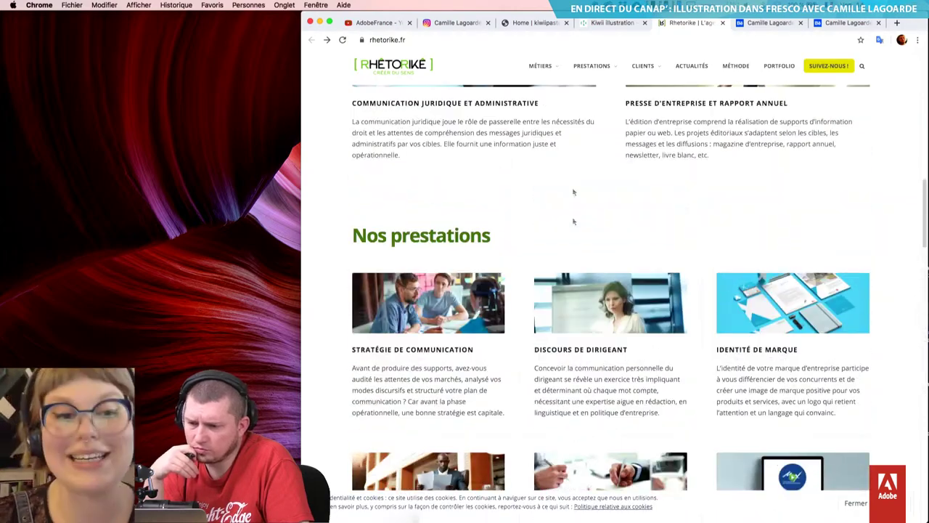
- Browse the agency's Nos réalisations portfolio, then return to the Kiwii Présentation page
{"action": "mouse_move", "coordinate": [588, 64]}
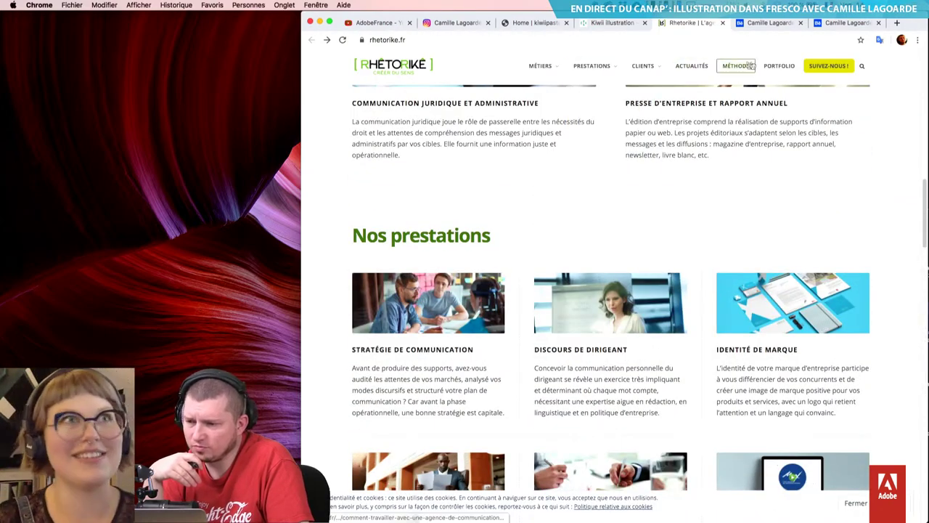
{"action": "left_click", "coordinate": [776, 67]}
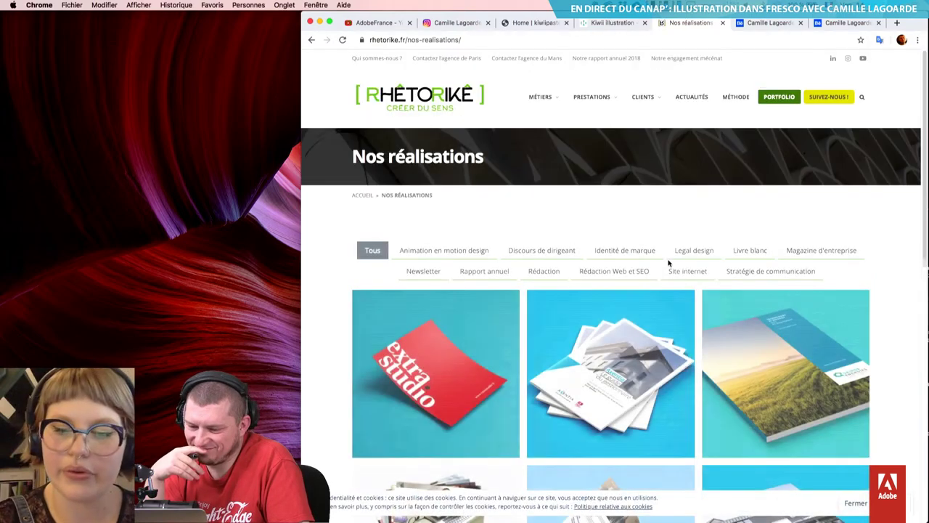
{"action": "scroll", "coordinate": [669, 264], "scroll_direction": "down", "scroll_amount": 6}
{"action": "scroll", "coordinate": [669, 264], "scroll_direction": "down", "scroll_amount": 8}
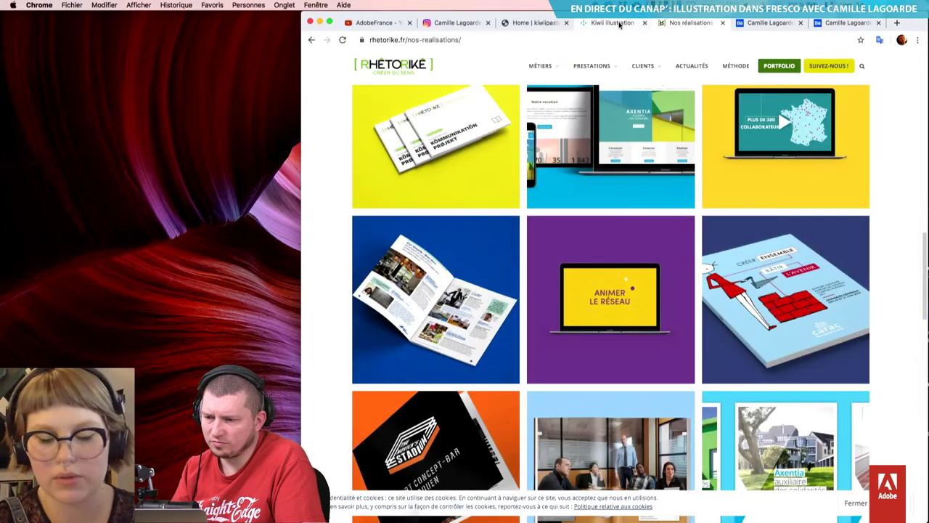
{"action": "left_click", "coordinate": [619, 24]}
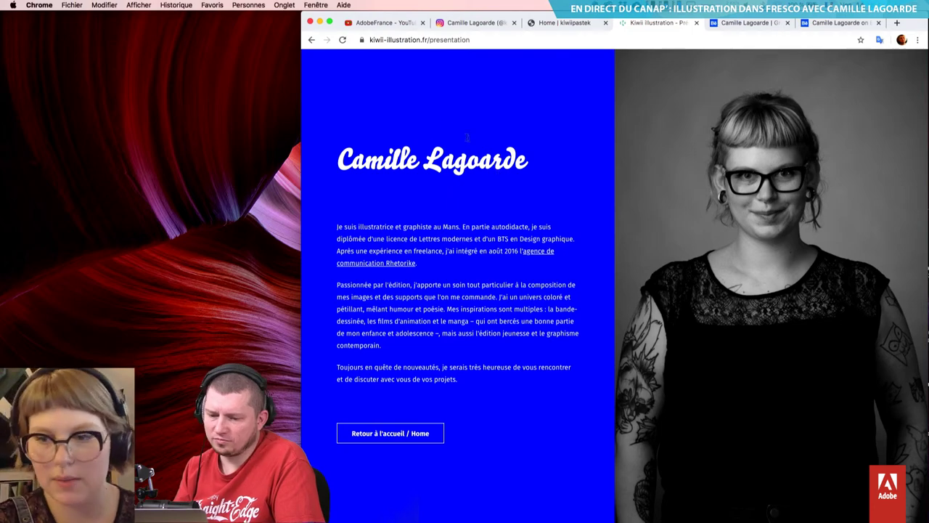
- Return to the Kiwii illustration Travaux project grid
{"action": "left_click", "coordinate": [388, 437]}
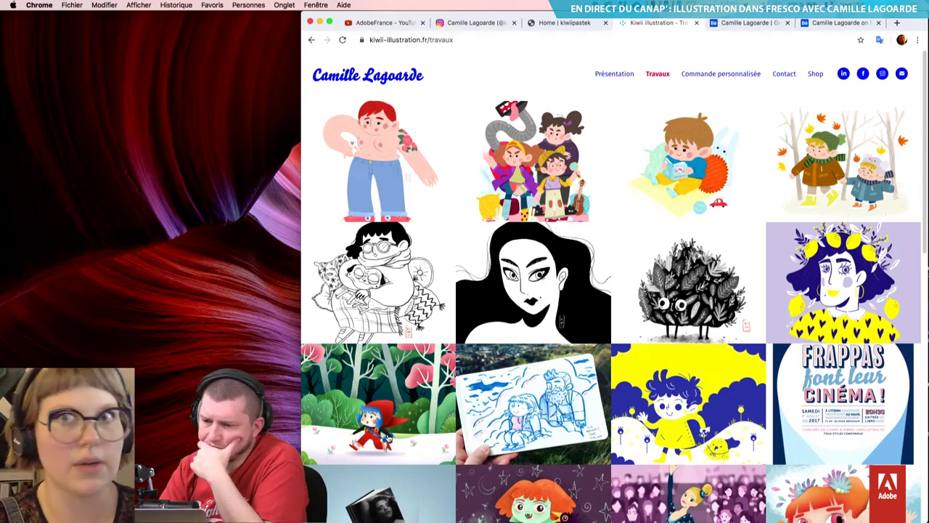
{"action": "scroll", "coordinate": [639, 478], "scroll_direction": "down", "scroll_amount": 5}
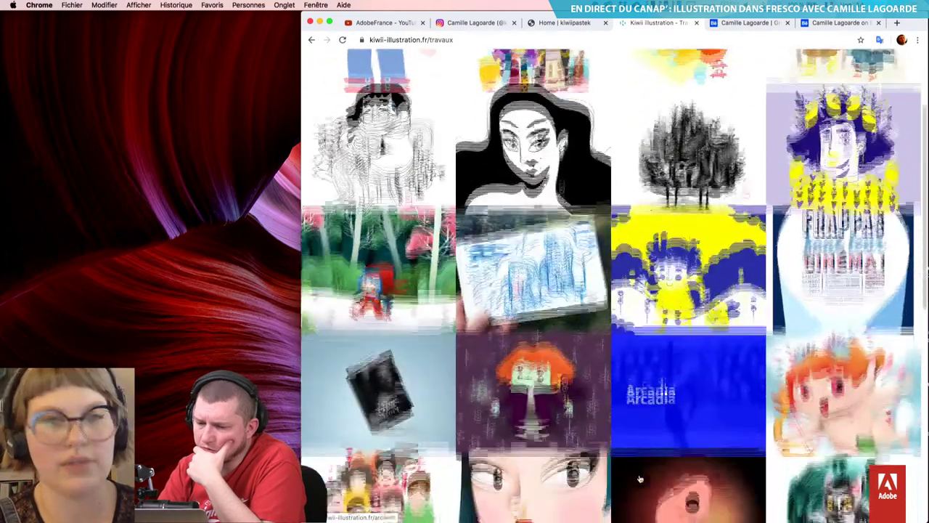
{"action": "scroll", "coordinate": [640, 479], "scroll_direction": "down", "scroll_amount": 10}
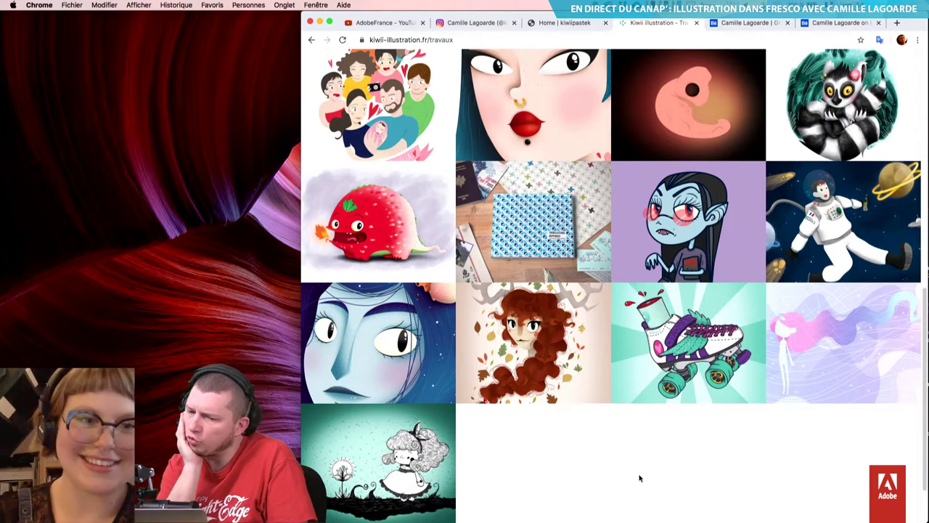
- Browse the grid past Les Frappas font leur cinéma and Arcadia to Tribulations nippones
{"action": "scroll", "coordinate": [639, 478], "scroll_direction": "down", "scroll_amount": 2}
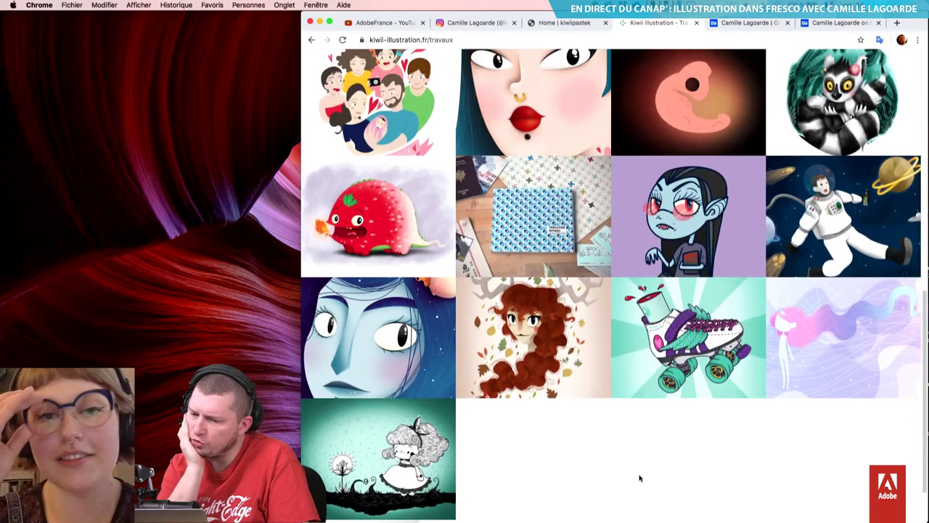
{"action": "scroll", "coordinate": [640, 477], "scroll_direction": "up", "scroll_amount": 1}
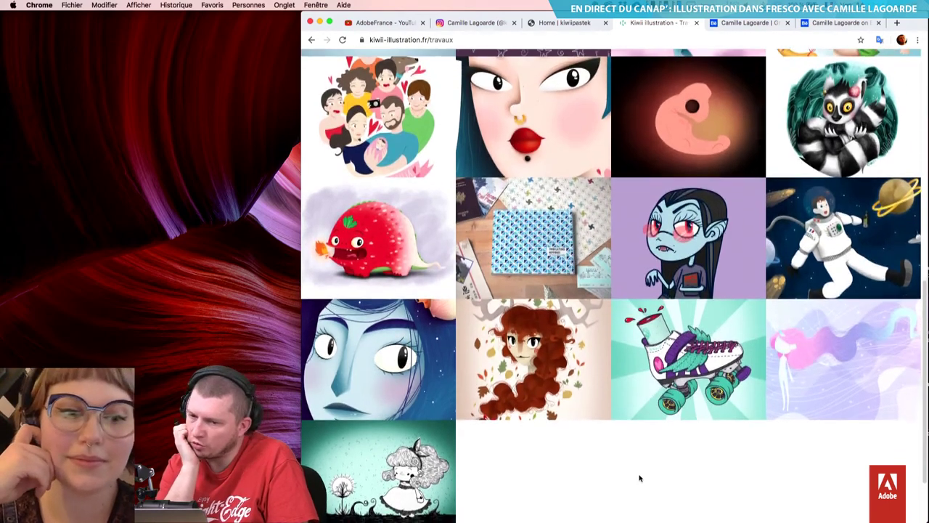
{"action": "scroll", "coordinate": [639, 477], "scroll_direction": "down", "scroll_amount": 1}
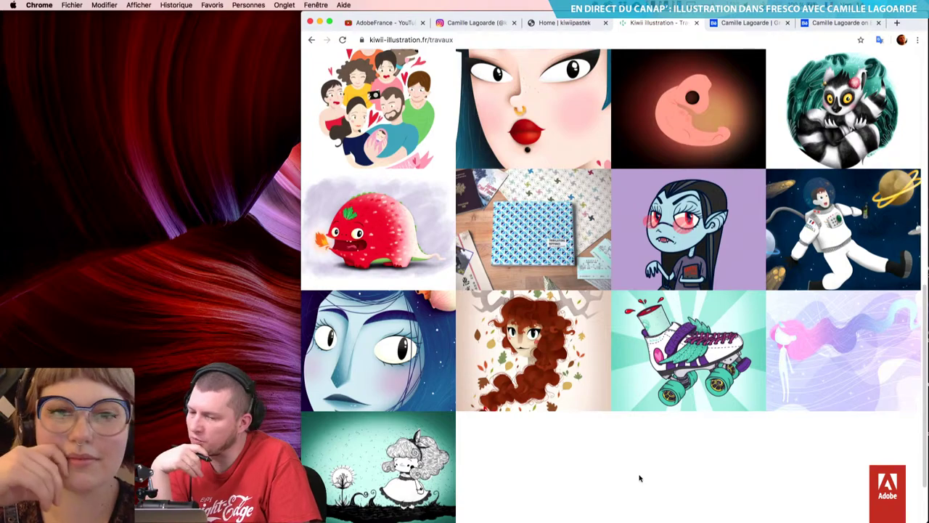
{"action": "scroll", "coordinate": [640, 478], "scroll_direction": "up", "scroll_amount": 5}
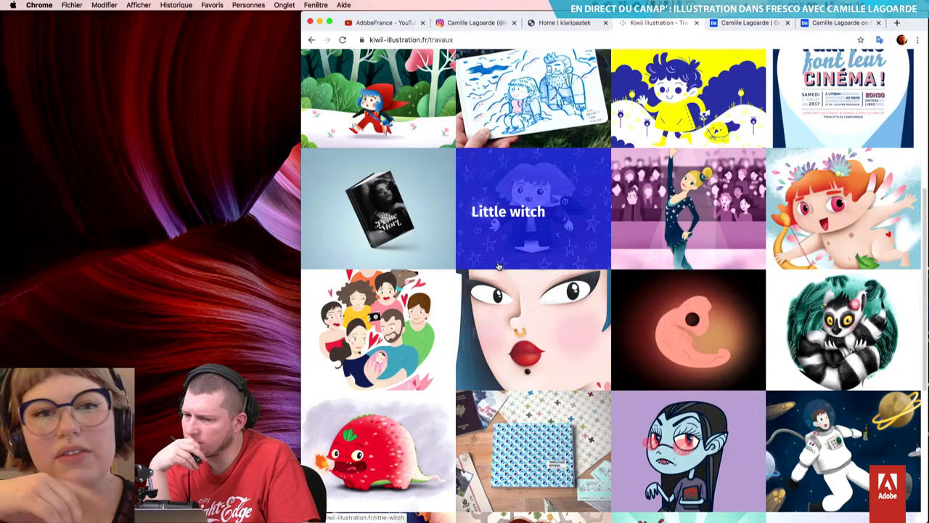
{"action": "scroll", "coordinate": [411, 243], "scroll_direction": "up", "scroll_amount": 3}
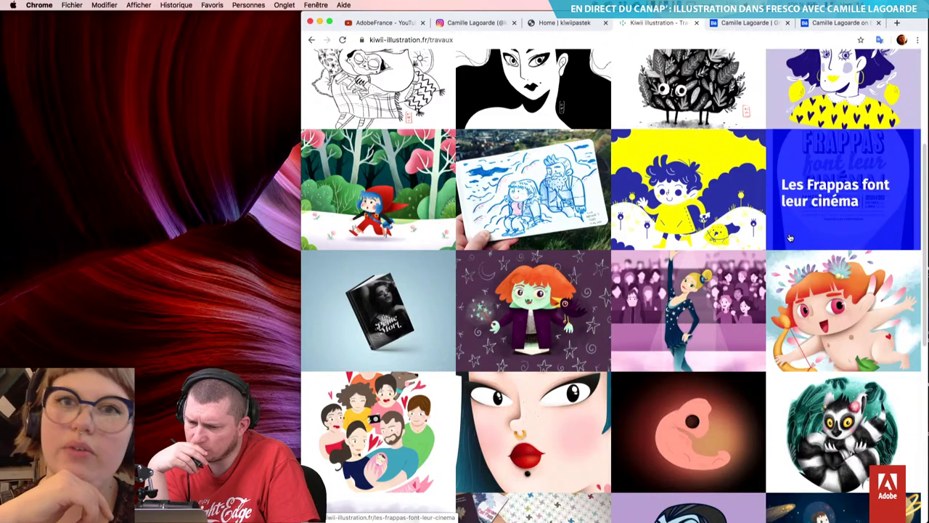
{"action": "scroll", "coordinate": [789, 238], "scroll_direction": "up", "scroll_amount": 2}
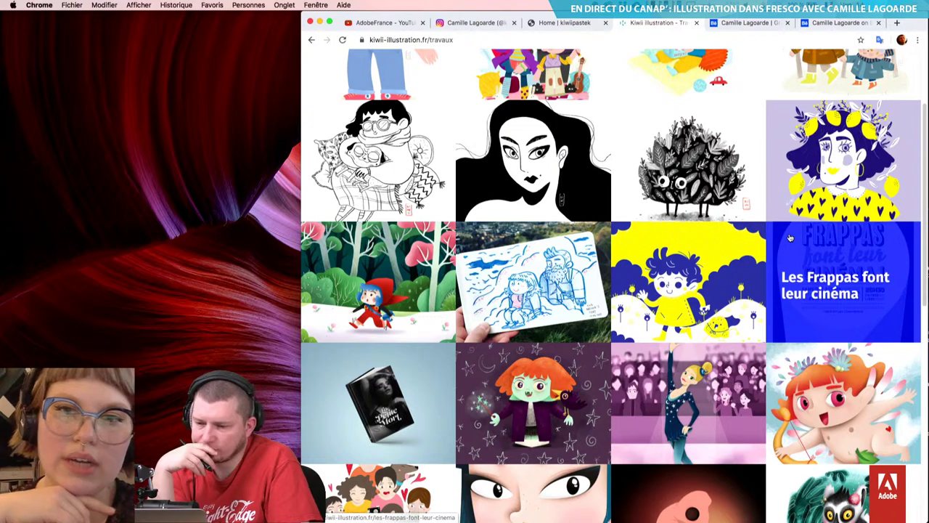
{"action": "scroll", "coordinate": [790, 238], "scroll_direction": "up", "scroll_amount": 1}
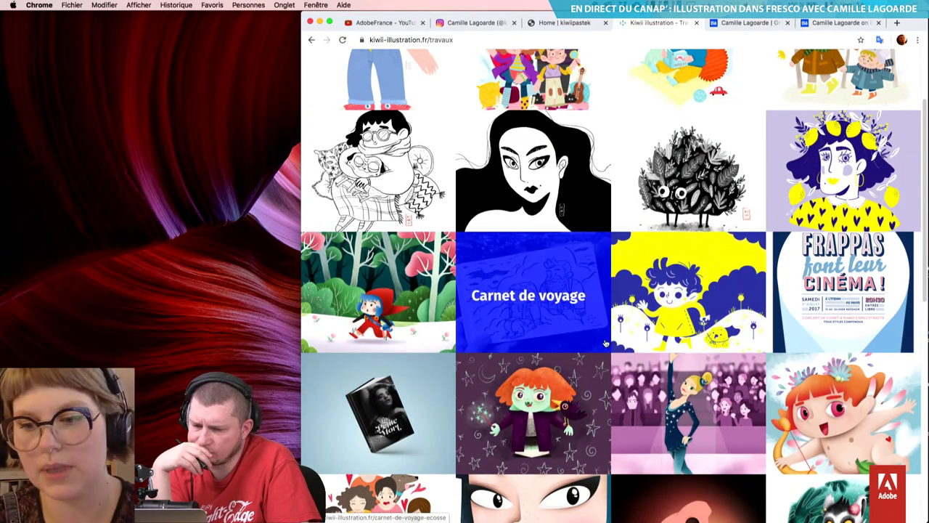
{"action": "scroll", "coordinate": [606, 350], "scroll_direction": "up", "scroll_amount": 3}
{"action": "scroll", "coordinate": [609, 353], "scroll_direction": "down", "scroll_amount": 5}
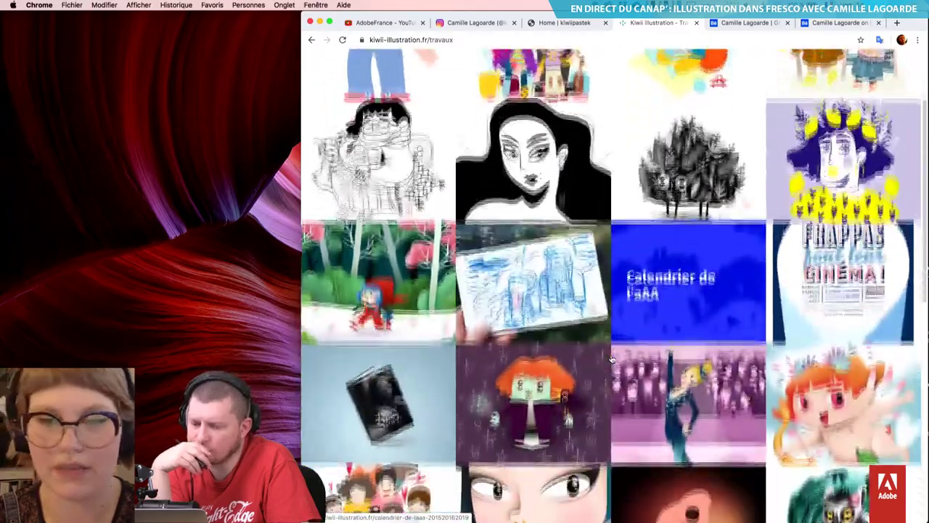
{"action": "scroll", "coordinate": [612, 358], "scroll_direction": "up", "scroll_amount": 1}
{"action": "scroll", "coordinate": [612, 359], "scroll_direction": "down", "scroll_amount": 1}
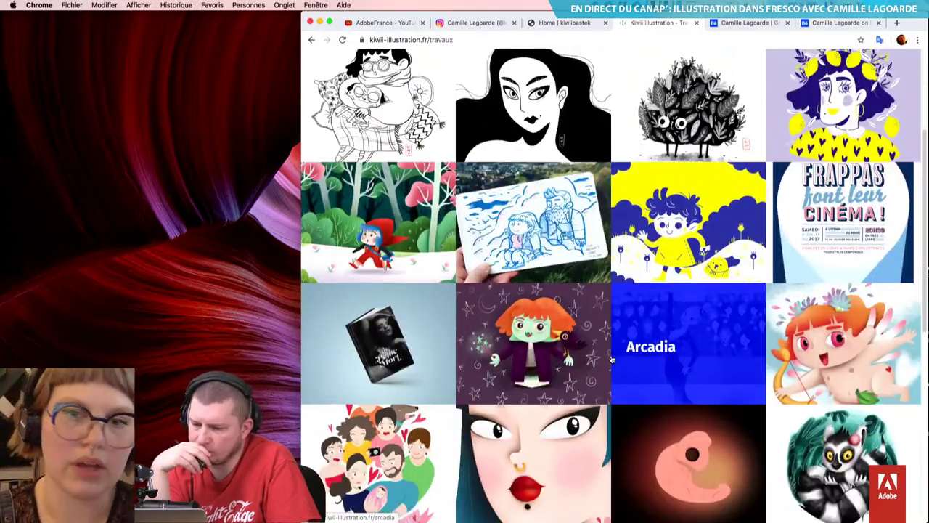
{"action": "scroll", "coordinate": [612, 359], "scroll_direction": "down", "scroll_amount": 4}
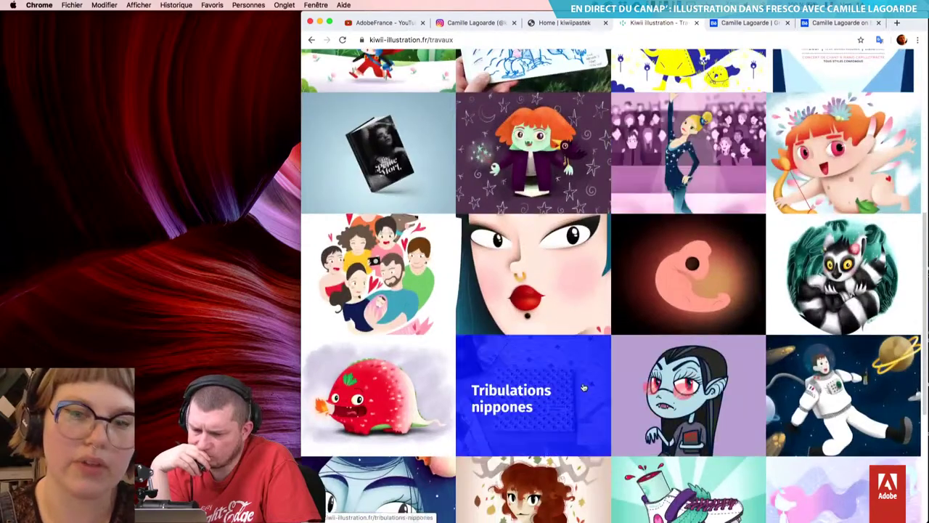
- Open the Tribulations nippones project page and scroll down through its book photos
{"action": "left_click", "coordinate": [545, 373]}
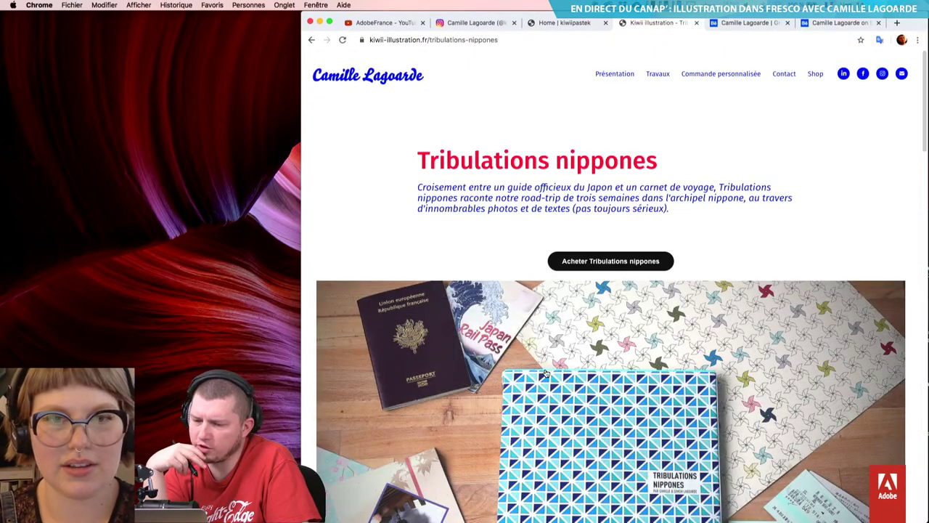
{"action": "scroll", "coordinate": [545, 373], "scroll_direction": "down", "scroll_amount": 4}
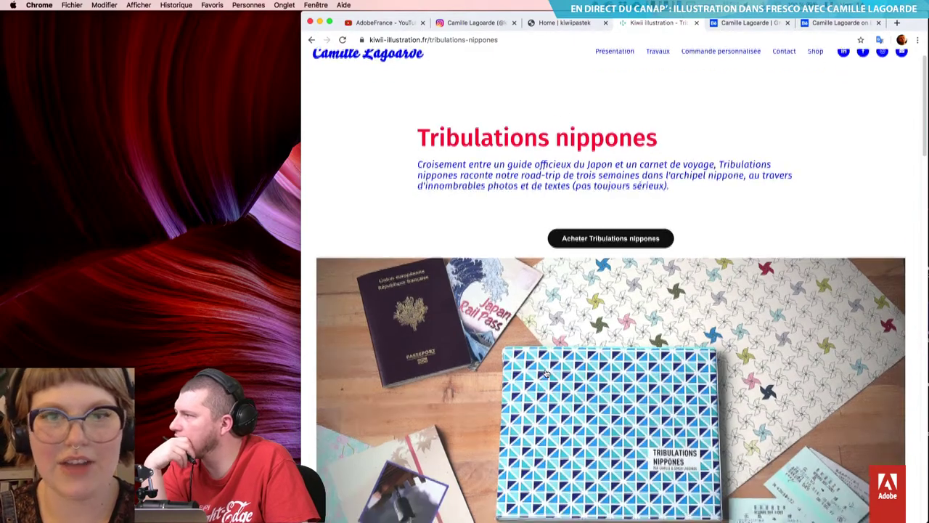
{"action": "scroll", "coordinate": [546, 373], "scroll_direction": "down", "scroll_amount": 1}
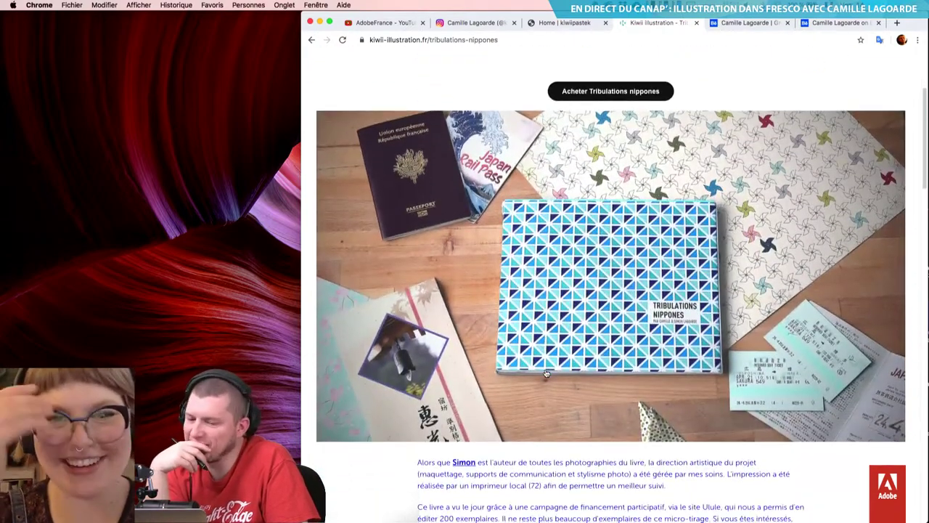
{"action": "scroll", "coordinate": [546, 373], "scroll_direction": "down", "scroll_amount": 2}
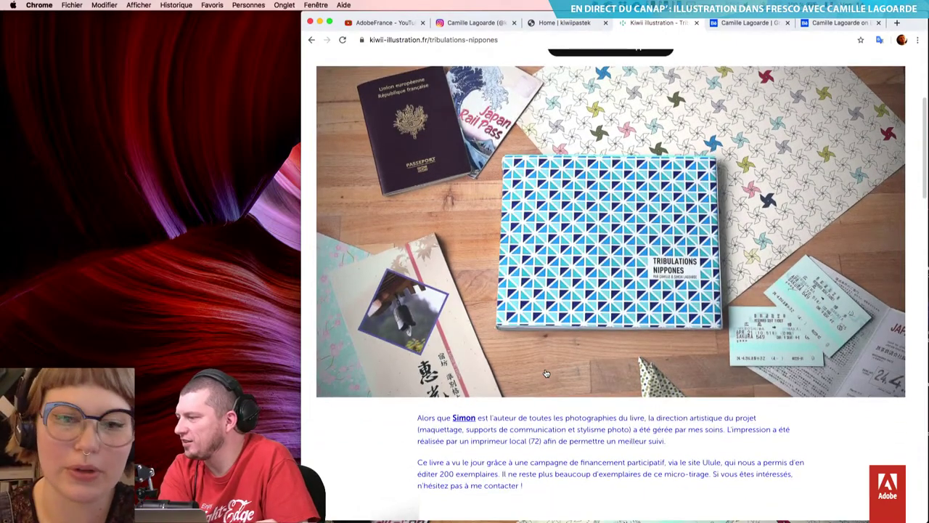
{"action": "scroll", "coordinate": [546, 373], "scroll_direction": "down", "scroll_amount": 10}
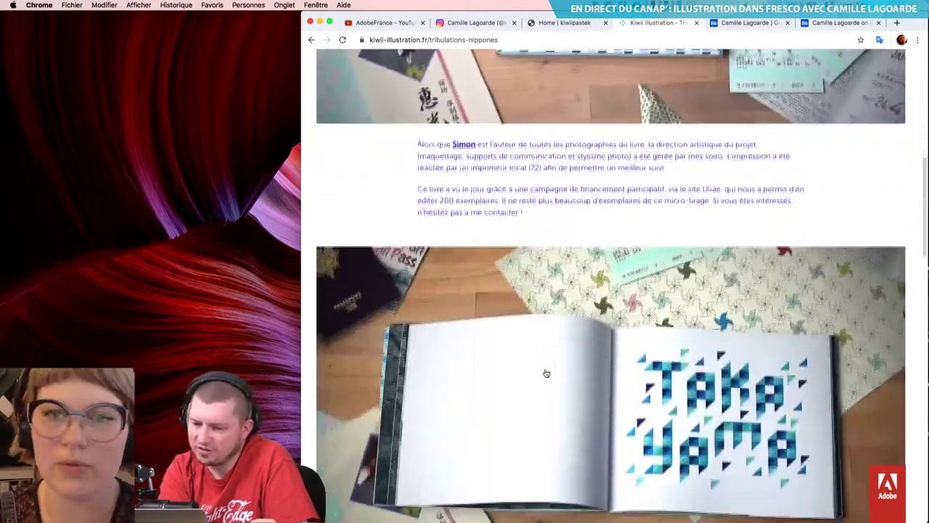
{"action": "scroll", "coordinate": [546, 373], "scroll_direction": "down", "scroll_amount": 7}
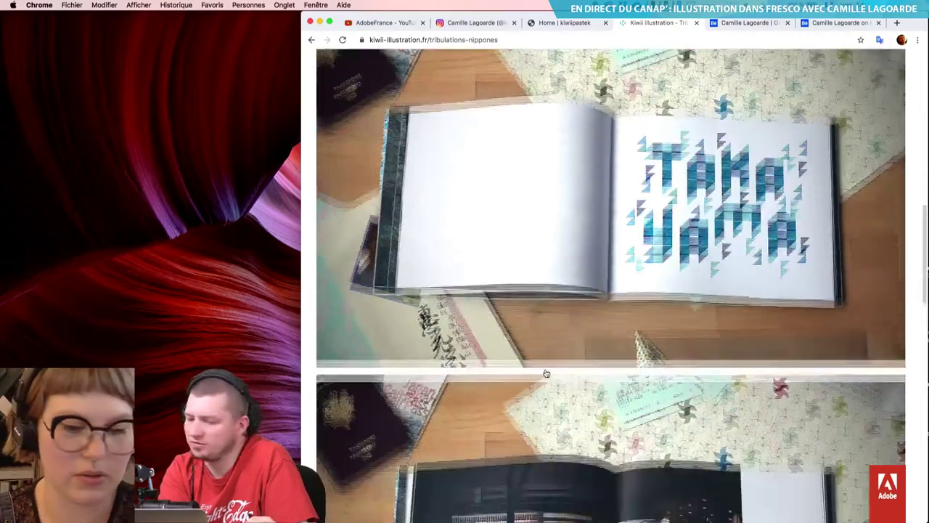
{"action": "scroll", "coordinate": [546, 373], "scroll_direction": "down", "scroll_amount": 2}
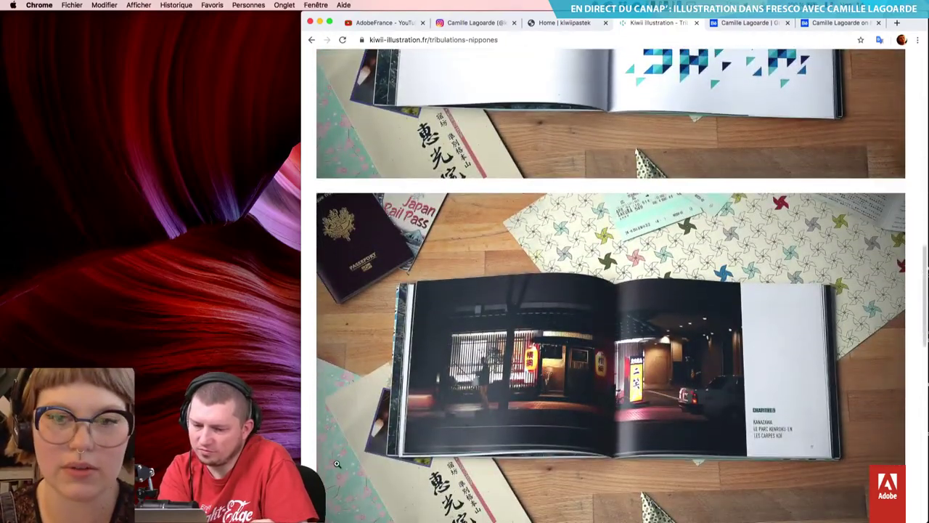
{"action": "scroll", "coordinate": [546, 374], "scroll_direction": "down", "scroll_amount": 10}
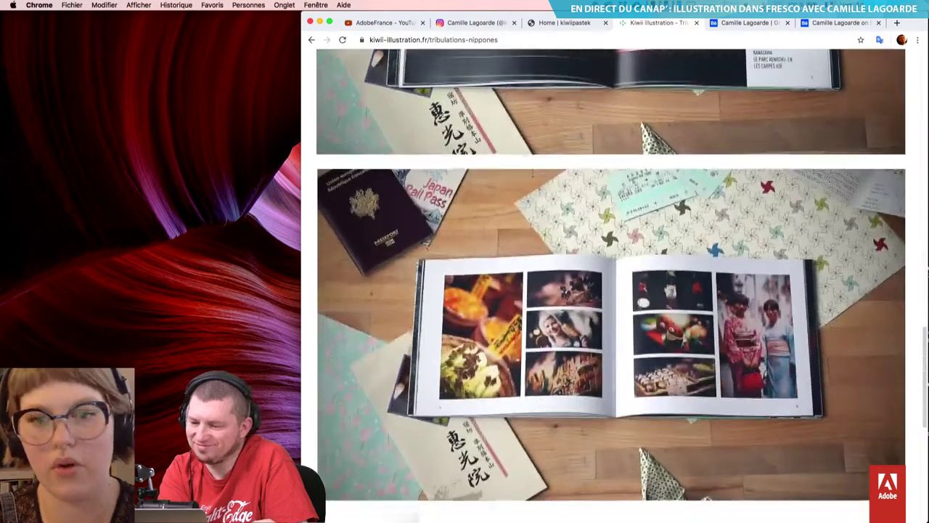
{"action": "scroll", "coordinate": [611, 285], "scroll_direction": "down", "scroll_amount": 1}
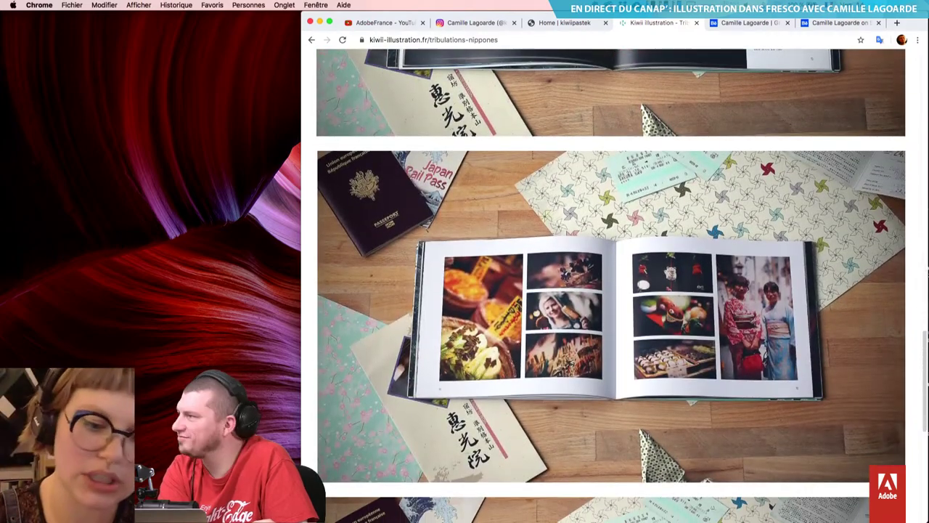
{"action": "scroll", "coordinate": [611, 286], "scroll_direction": "down", "scroll_amount": 1}
{"action": "scroll", "coordinate": [611, 285], "scroll_direction": "down", "scroll_amount": 9}
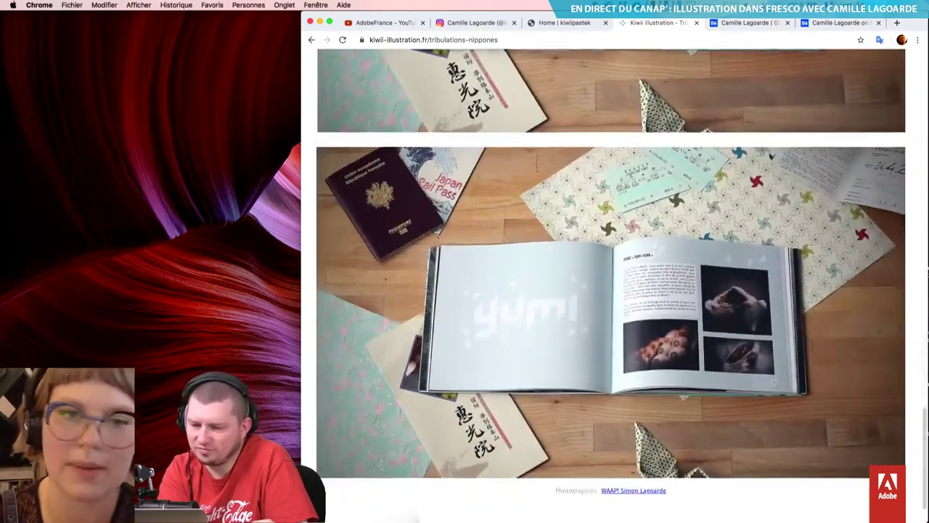
{"action": "scroll", "coordinate": [611, 291], "scroll_direction": "down", "scroll_amount": 1}
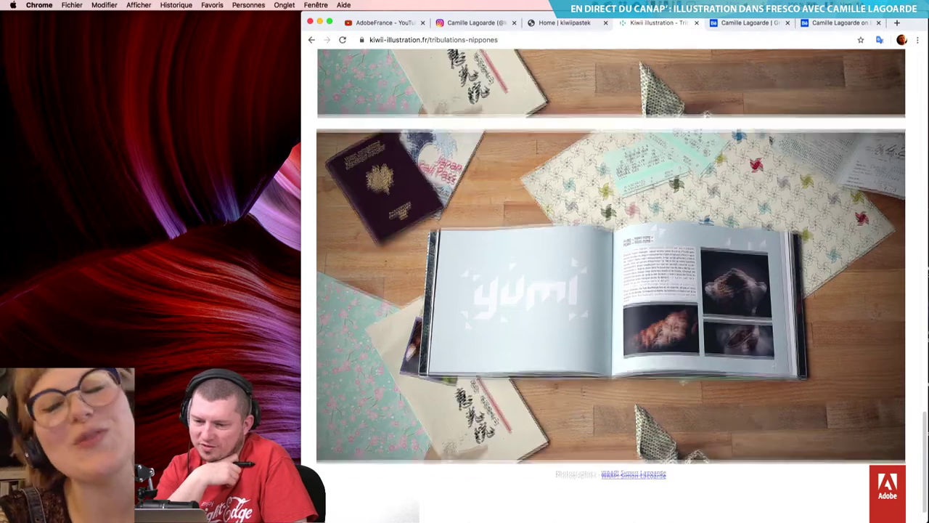
- Scroll back up to the project's title, description and purchase link
{"action": "scroll", "coordinate": [611, 291], "scroll_direction": "up", "scroll_amount": 3}
{"action": "scroll", "coordinate": [611, 285], "scroll_direction": "up", "scroll_amount": 3}
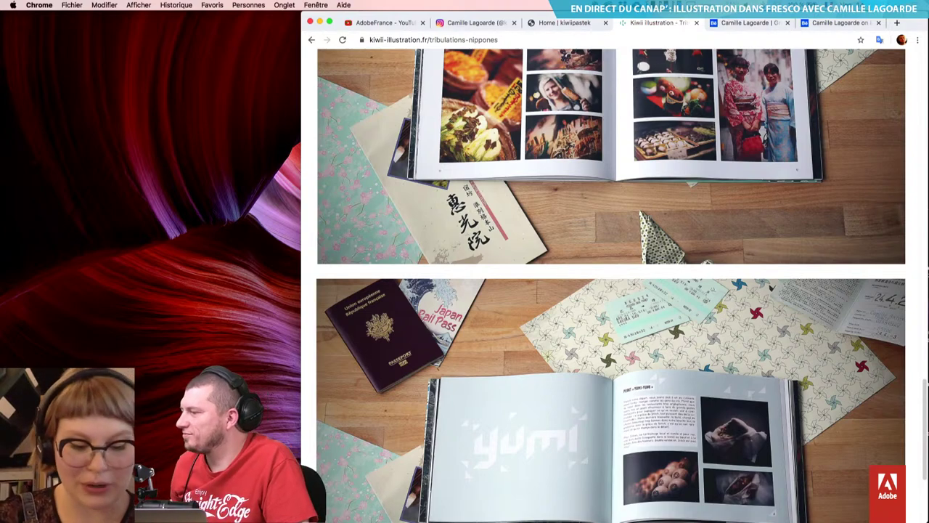
{"action": "scroll", "coordinate": [611, 286], "scroll_direction": "down", "scroll_amount": 7}
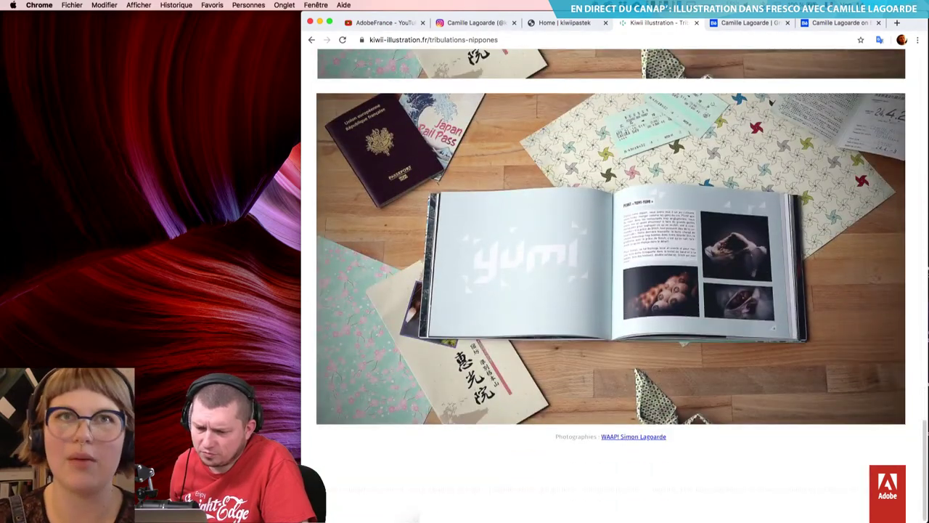
{"action": "scroll", "coordinate": [611, 285], "scroll_direction": "up", "scroll_amount": 1}
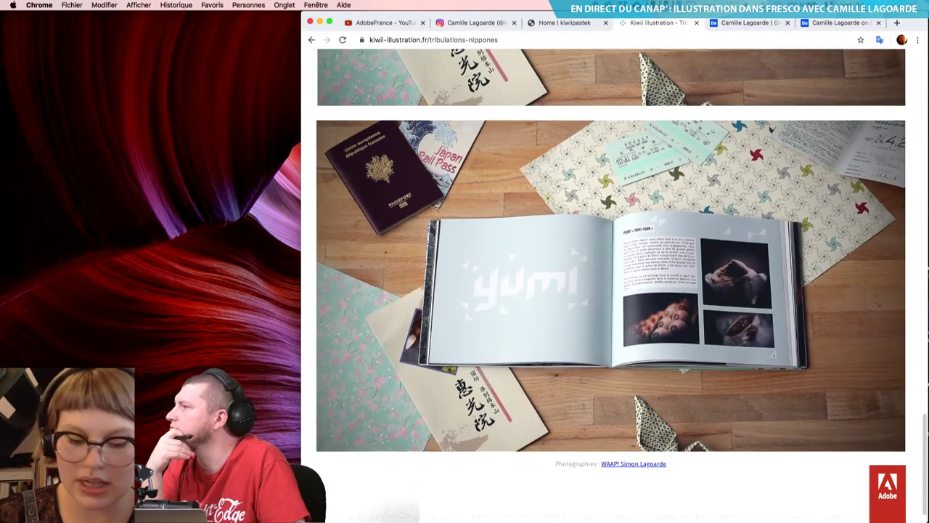
{"action": "scroll", "coordinate": [611, 285], "scroll_direction": "up", "scroll_amount": 1}
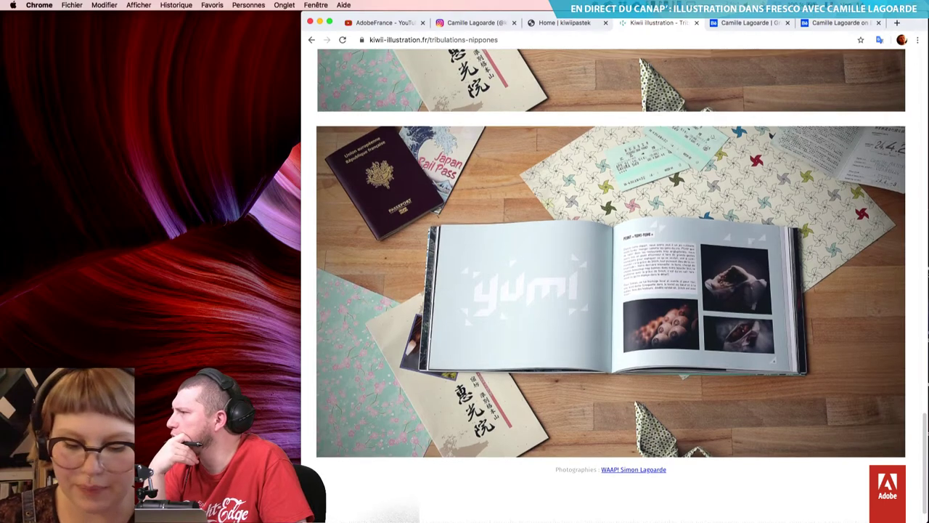
{"action": "scroll", "coordinate": [611, 285], "scroll_direction": "up", "scroll_amount": 8}
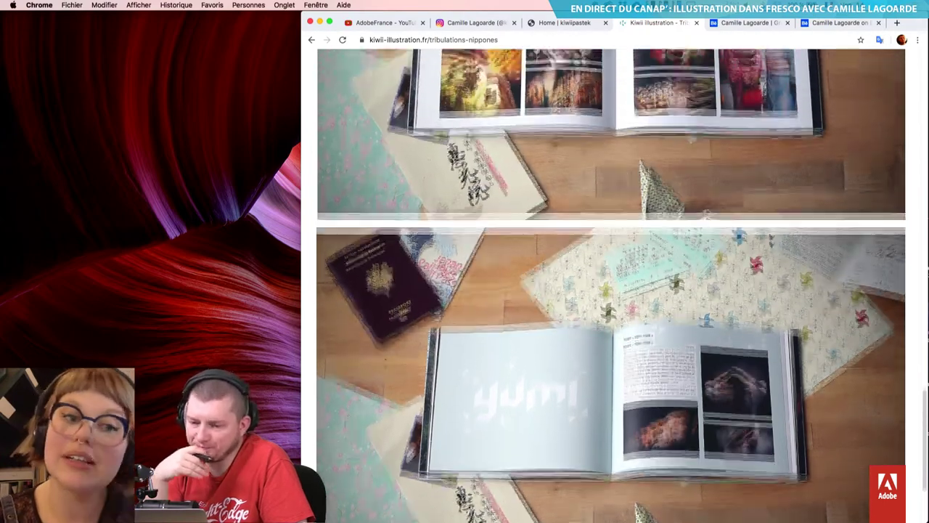
{"action": "scroll", "coordinate": [611, 285], "scroll_direction": "up", "scroll_amount": 10}
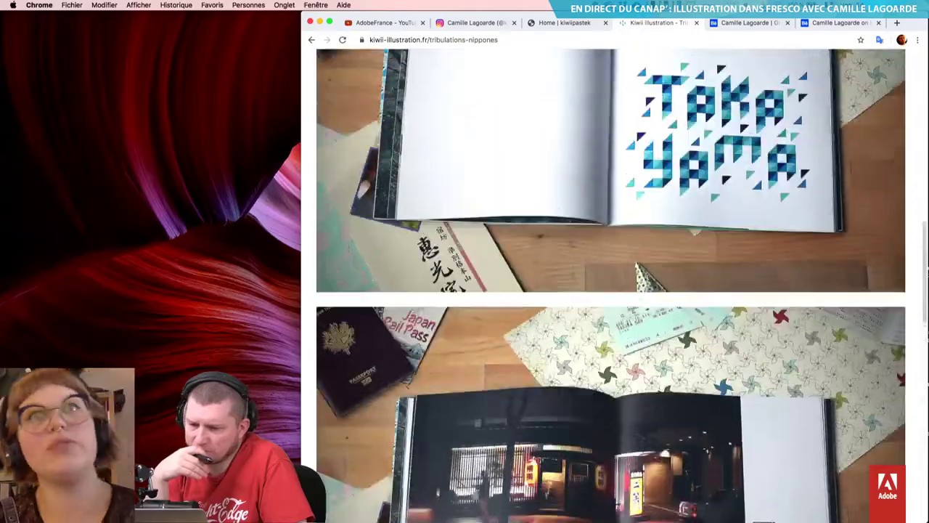
{"action": "scroll", "coordinate": [611, 285], "scroll_direction": "up", "scroll_amount": 8}
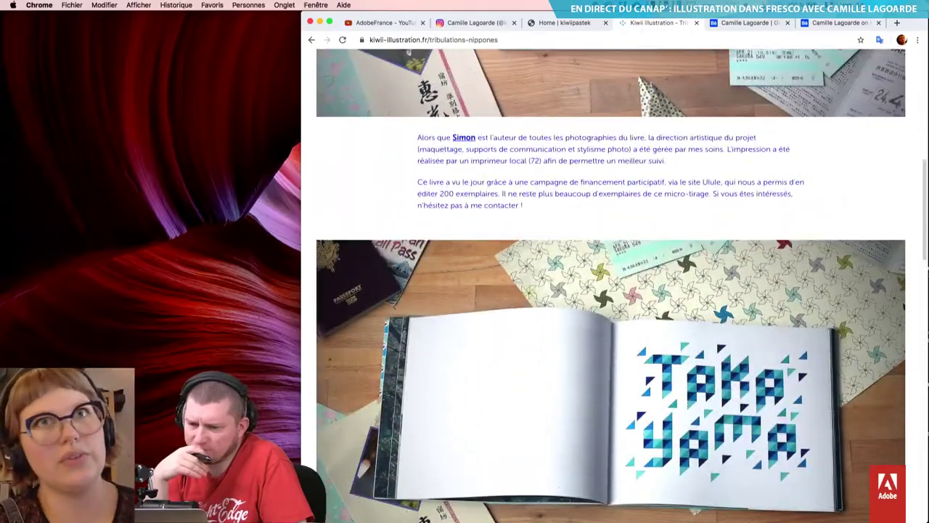
{"action": "scroll", "coordinate": [611, 285], "scroll_direction": "up", "scroll_amount": 12}
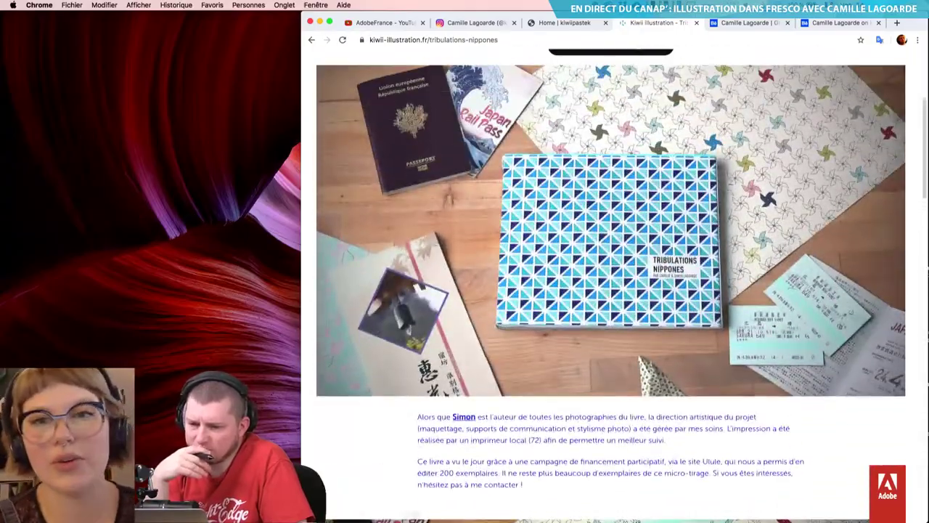
{"action": "scroll", "coordinate": [612, 285], "scroll_direction": "up", "scroll_amount": 3}
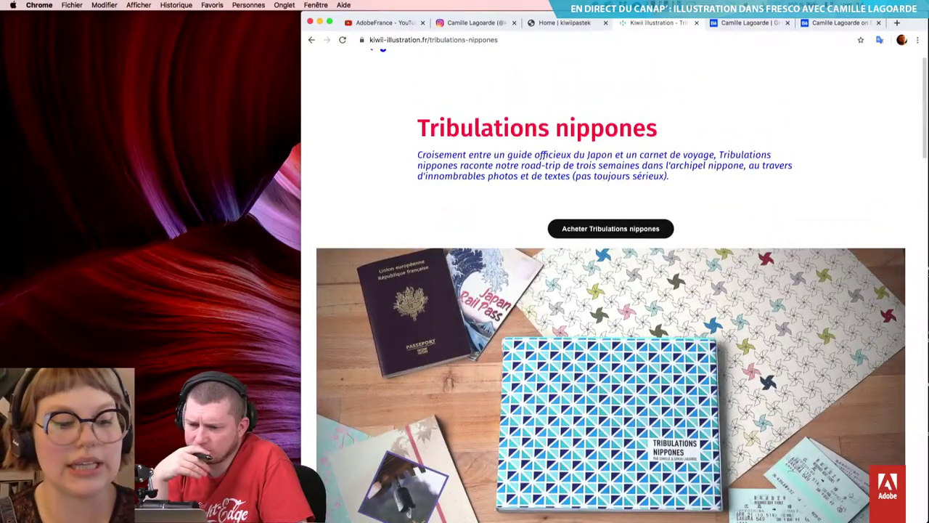
{"action": "scroll", "coordinate": [411, 271], "scroll_direction": "up", "scroll_amount": 1}
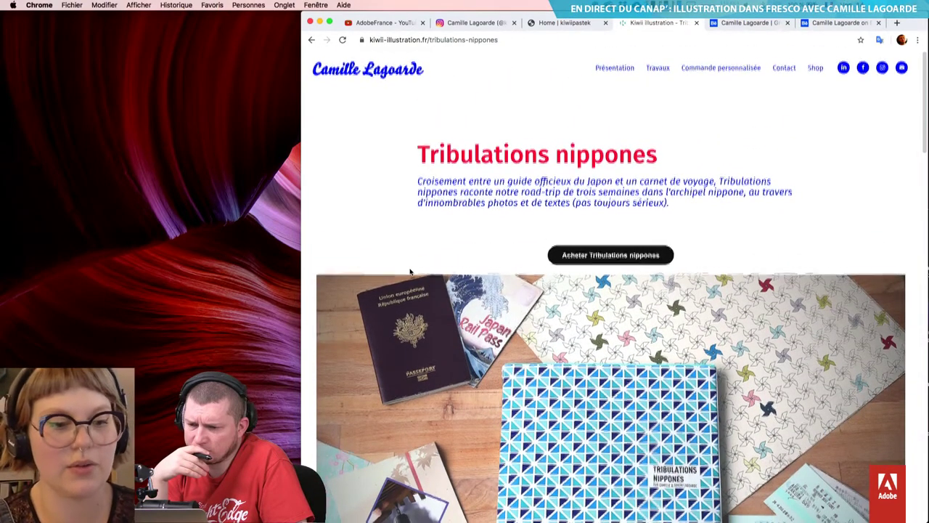
{"action": "scroll", "coordinate": [410, 272], "scroll_direction": "down", "scroll_amount": 4}
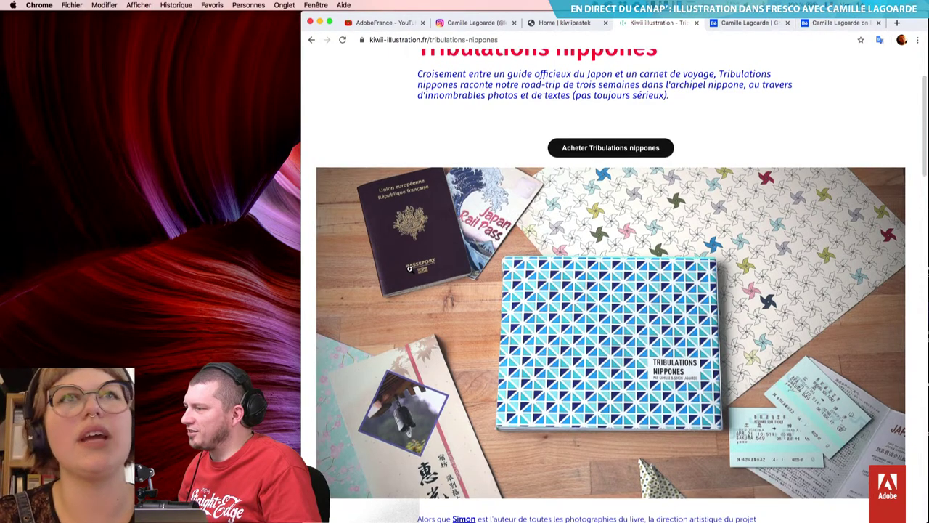
{"action": "scroll", "coordinate": [410, 269], "scroll_direction": "up", "scroll_amount": 1}
{"action": "scroll", "coordinate": [409, 268], "scroll_direction": "down", "scroll_amount": 1}
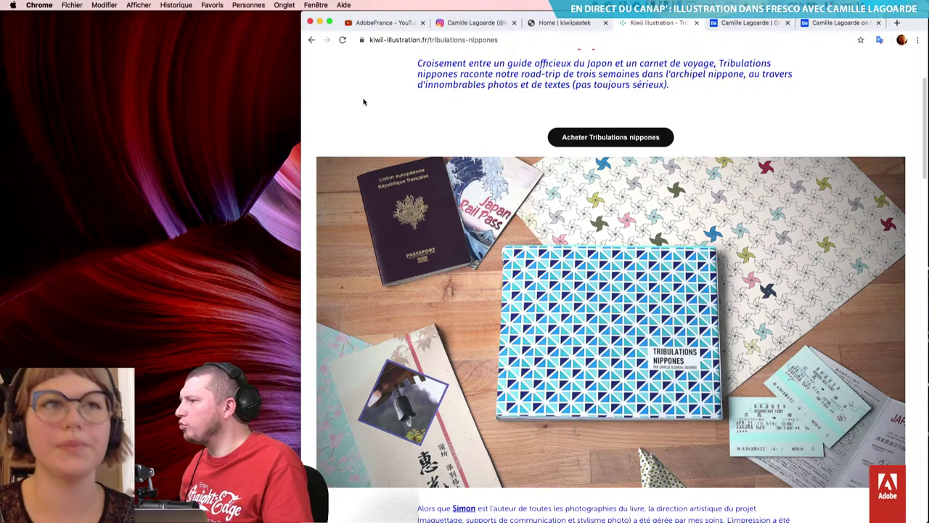
- Search Google for 'adobe illustrator draw' in a new tab and open Adobe's product page separately
{"action": "key", "text": "super+t"}
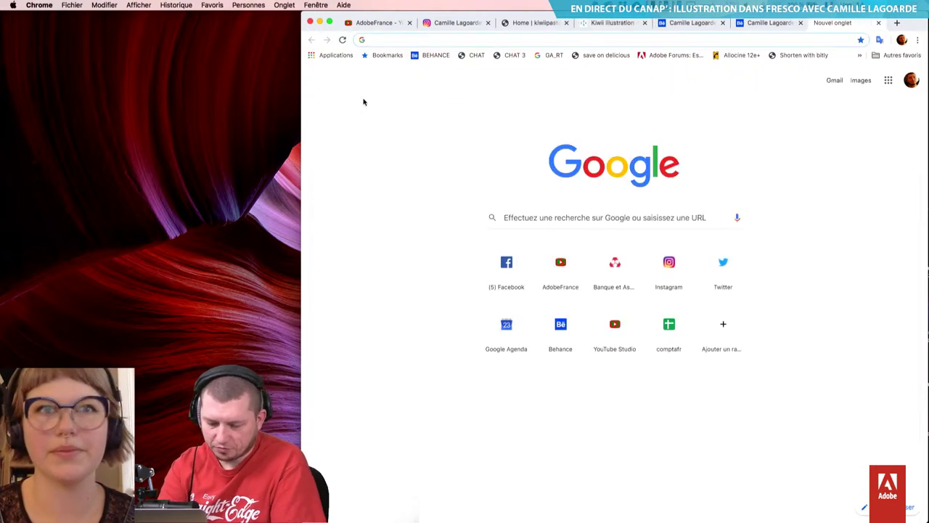
{"action": "type", "text": "adobe illus"}
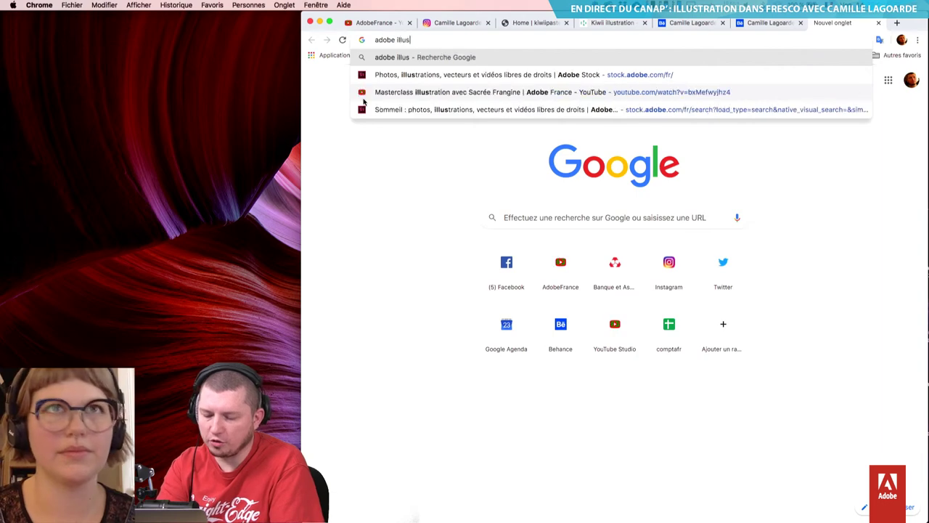
{"action": "type", "text": "trator draw"}
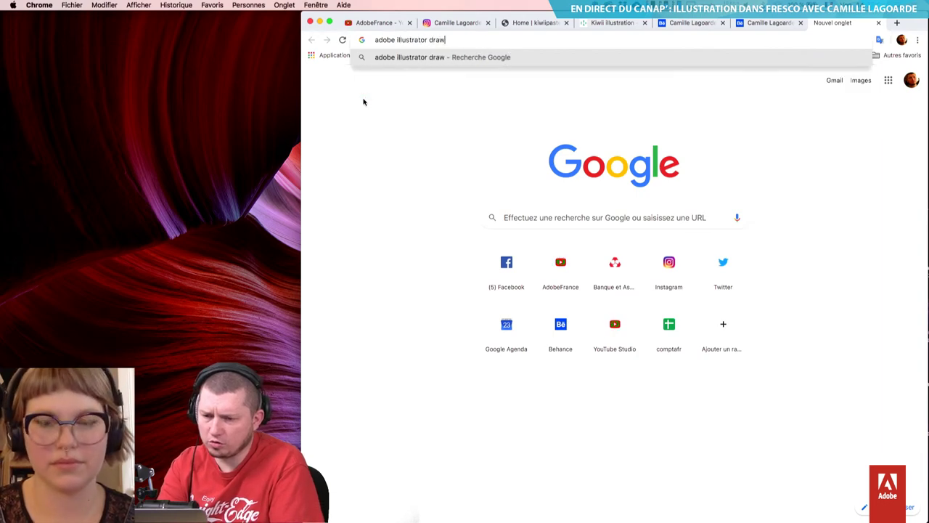
{"action": "key", "text": "Return"}
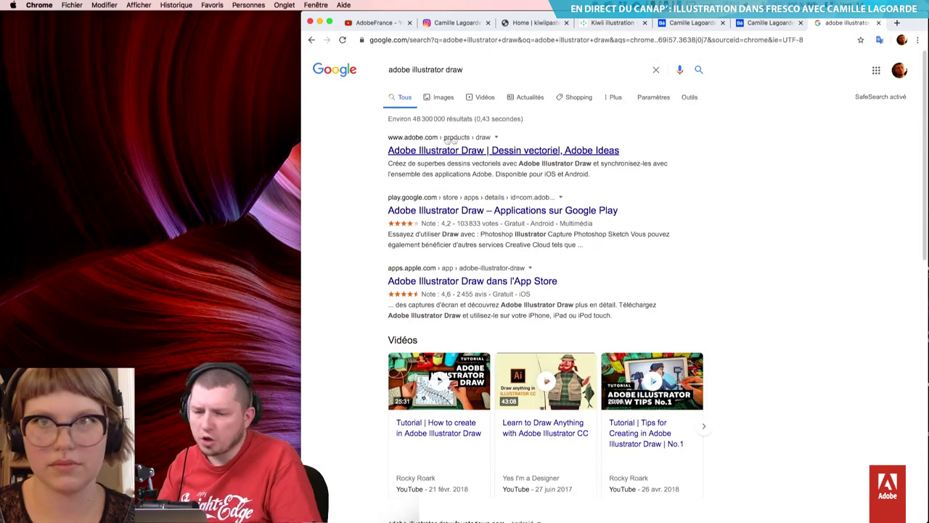
{"action": "left_click", "coordinate": [457, 147], "text": "super"}
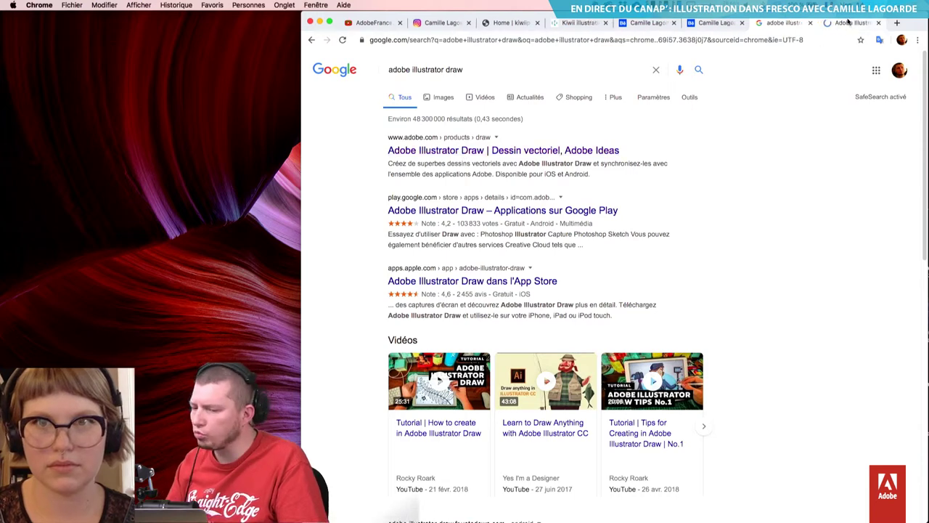
- Browse Adobe's French Illustrator Draw product page down to the footer and back up
{"action": "left_click", "coordinate": [853, 23]}
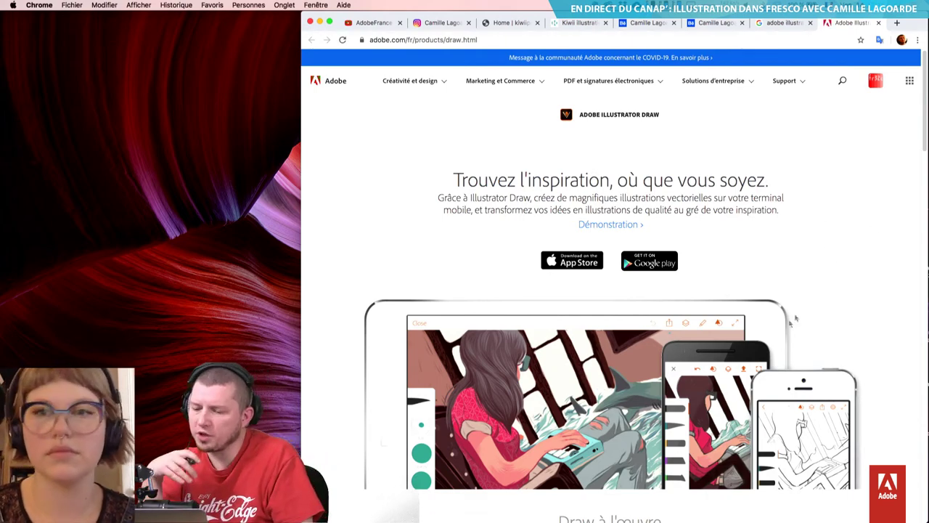
{"action": "scroll", "coordinate": [770, 349], "scroll_direction": "down", "scroll_amount": 3}
{"action": "scroll", "coordinate": [770, 349], "scroll_direction": "down", "scroll_amount": 2}
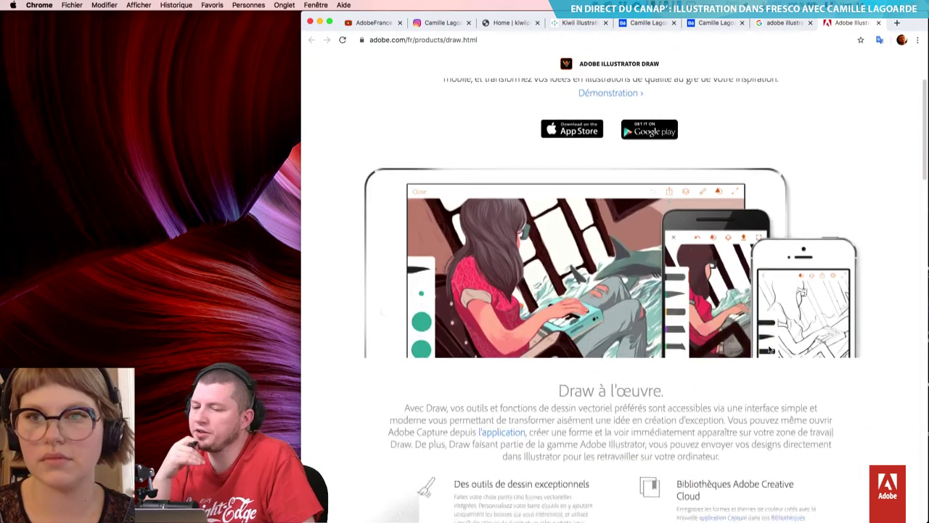
{"action": "scroll", "coordinate": [770, 349], "scroll_direction": "up", "scroll_amount": 3}
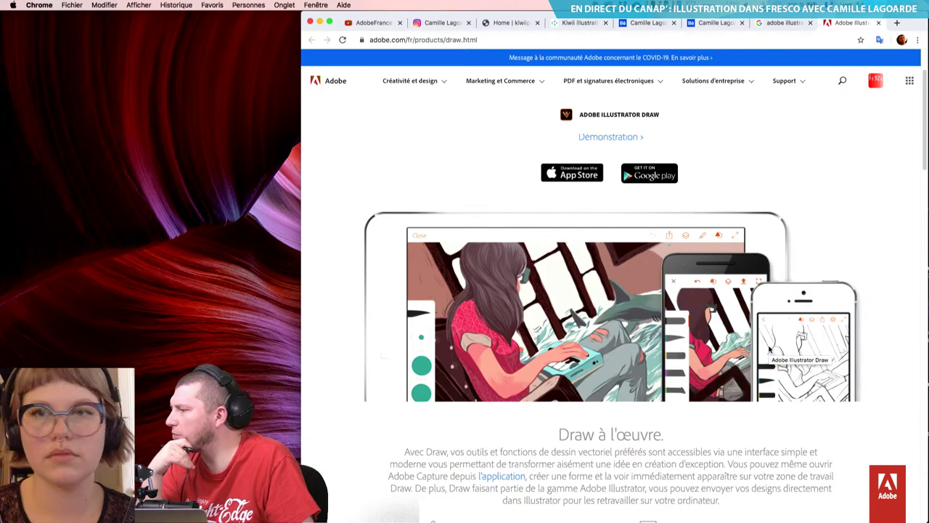
{"action": "scroll", "coordinate": [770, 349], "scroll_direction": "down", "scroll_amount": 2}
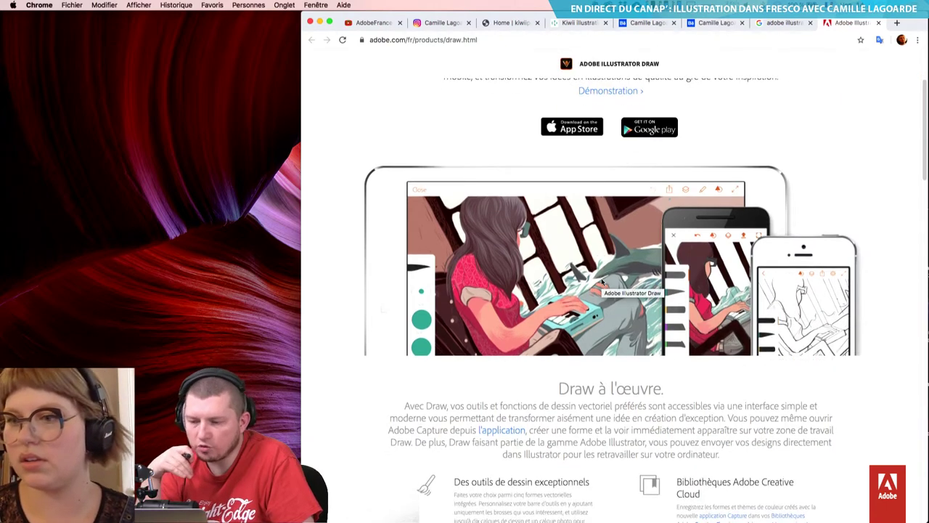
{"action": "scroll", "coordinate": [601, 282], "scroll_direction": "down", "scroll_amount": 5}
{"action": "scroll", "coordinate": [601, 282], "scroll_direction": "down", "scroll_amount": 10}
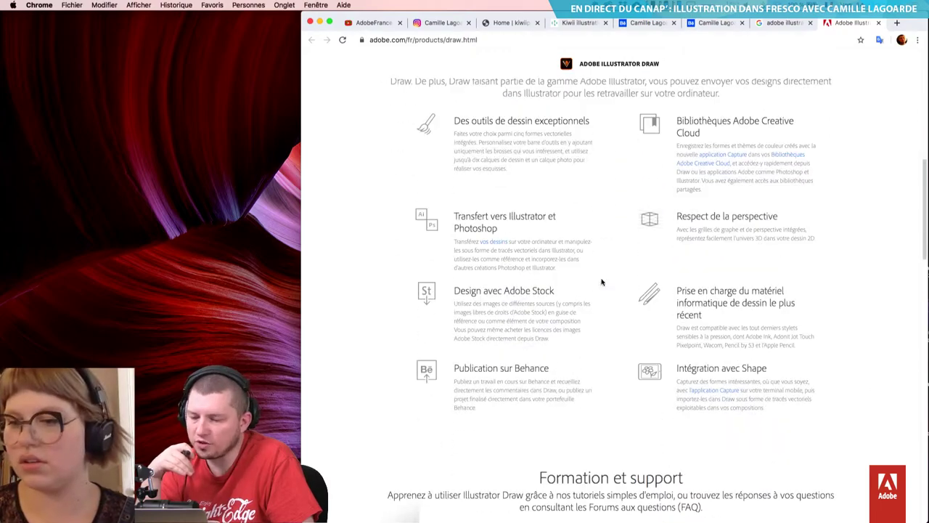
{"action": "scroll", "coordinate": [601, 282], "scroll_direction": "down", "scroll_amount": 4}
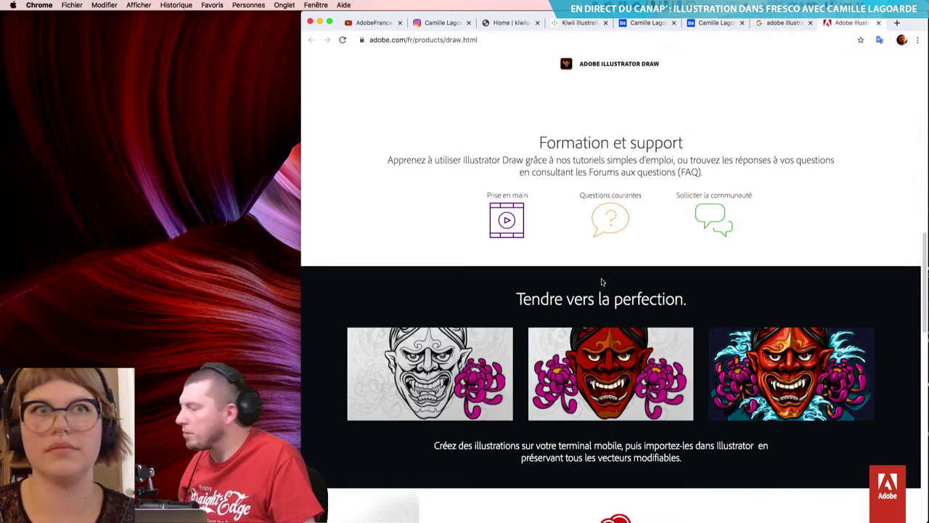
{"action": "scroll", "coordinate": [601, 282], "scroll_direction": "down", "scroll_amount": 6}
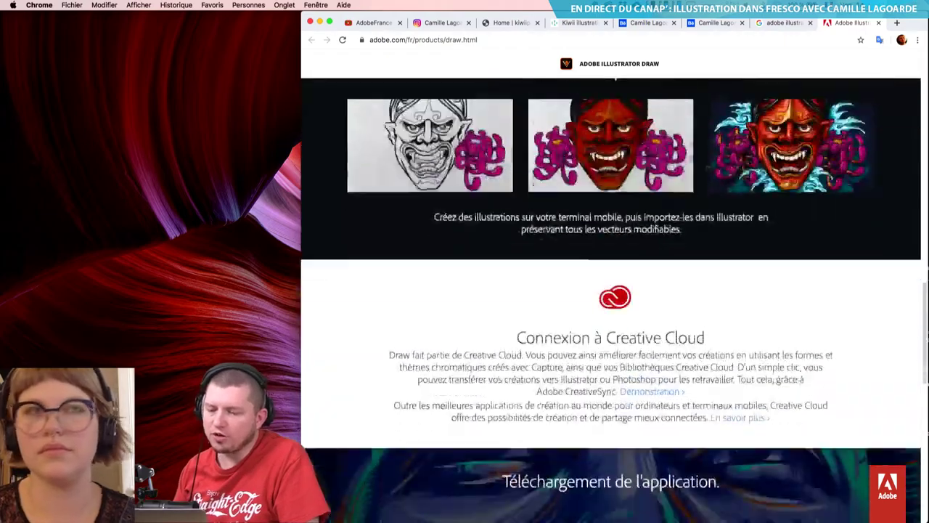
{"action": "scroll", "coordinate": [610, 299], "scroll_direction": "down", "scroll_amount": 7}
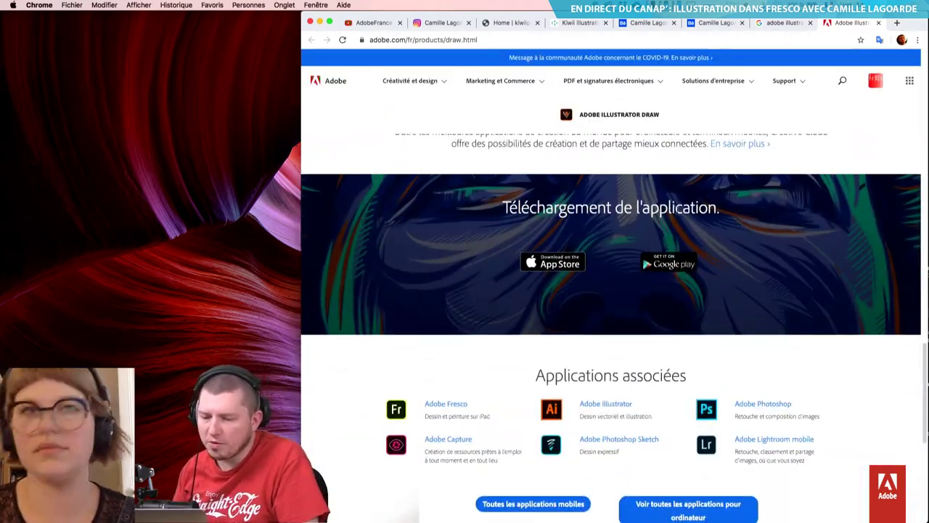
{"action": "scroll", "coordinate": [661, 294], "scroll_direction": "up", "scroll_amount": 13}
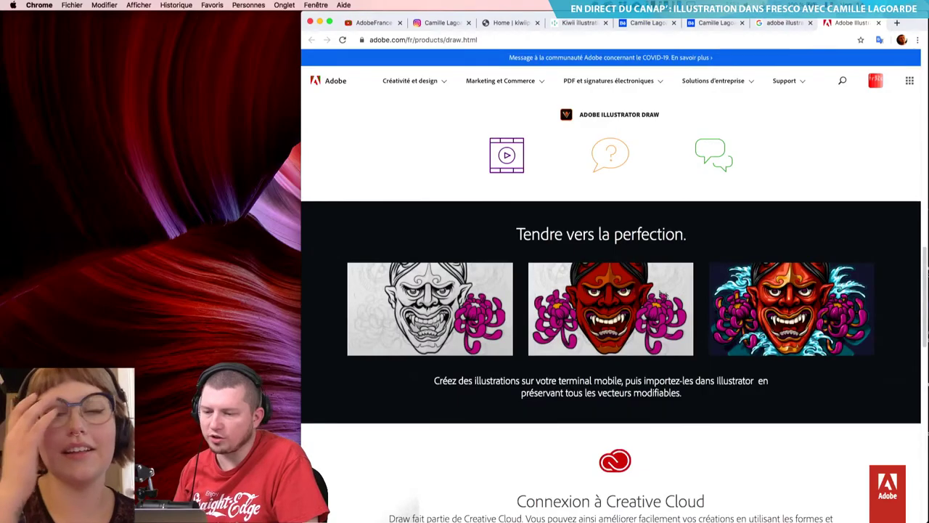
{"action": "scroll", "coordinate": [784, 347], "scroll_direction": "up", "scroll_amount": 7}
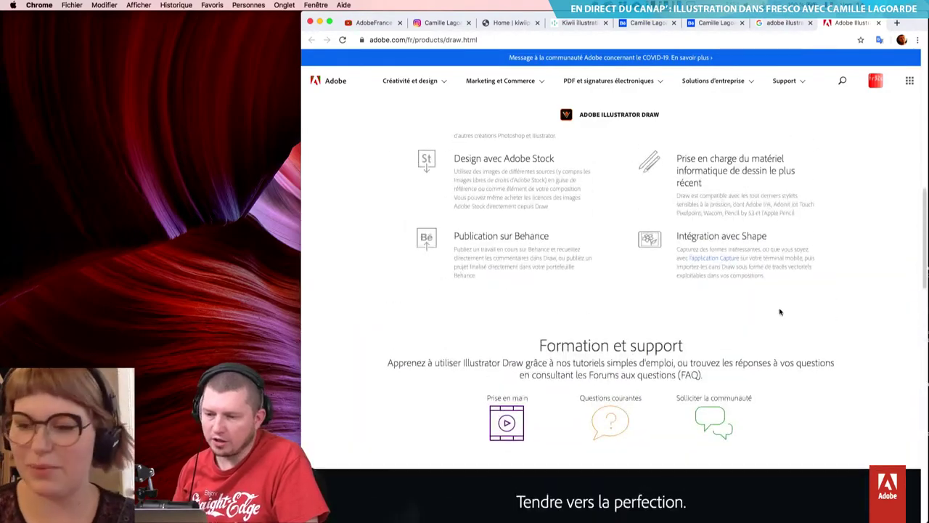
{"action": "scroll", "coordinate": [780, 311], "scroll_direction": "down", "scroll_amount": 5}
{"action": "scroll", "coordinate": [576, 371], "scroll_direction": "down", "scroll_amount": 15}
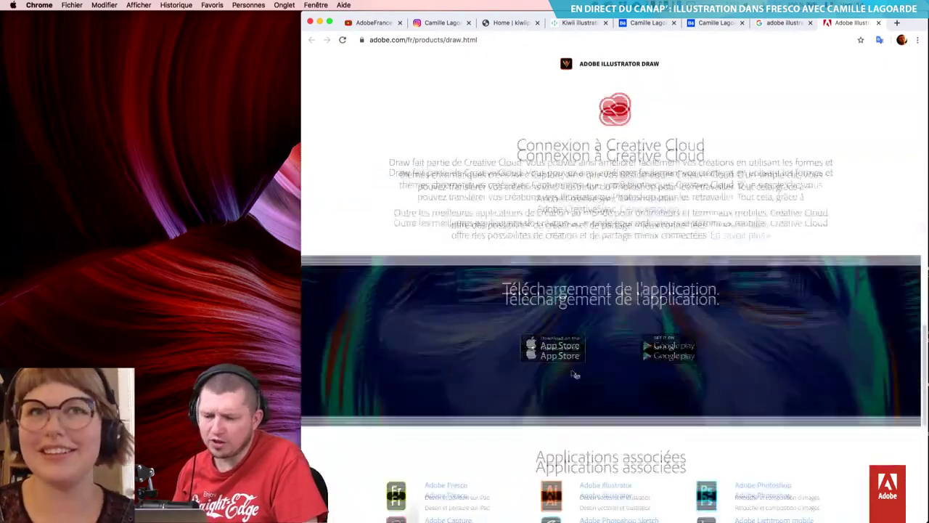
{"action": "scroll", "coordinate": [575, 371], "scroll_direction": "down", "scroll_amount": 8}
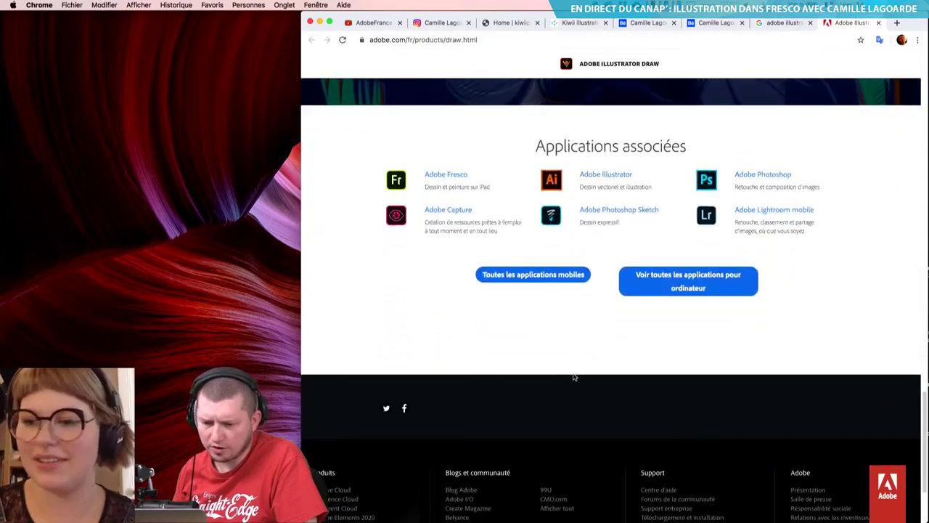
{"action": "scroll", "coordinate": [573, 375], "scroll_direction": "up", "scroll_amount": 20}
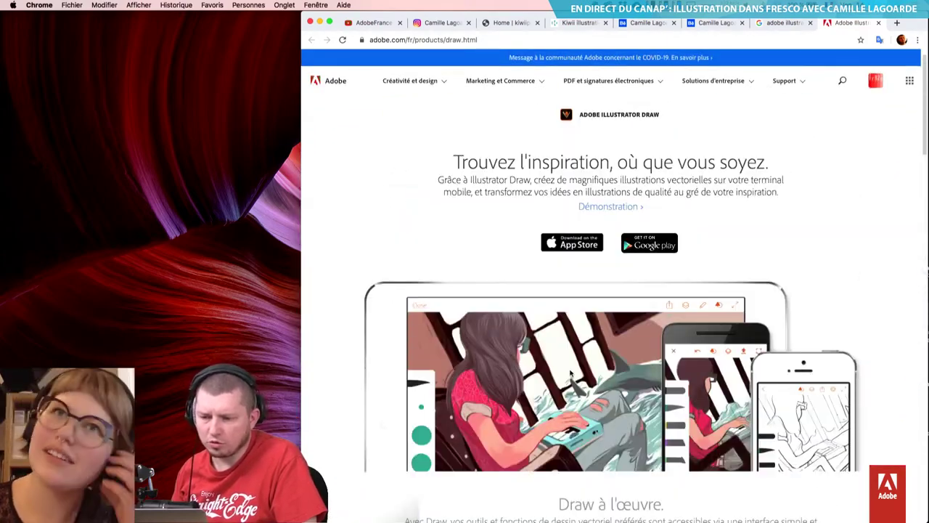
- Go to behance.net and open Behance's project search page
{"action": "type", "text": "b"}
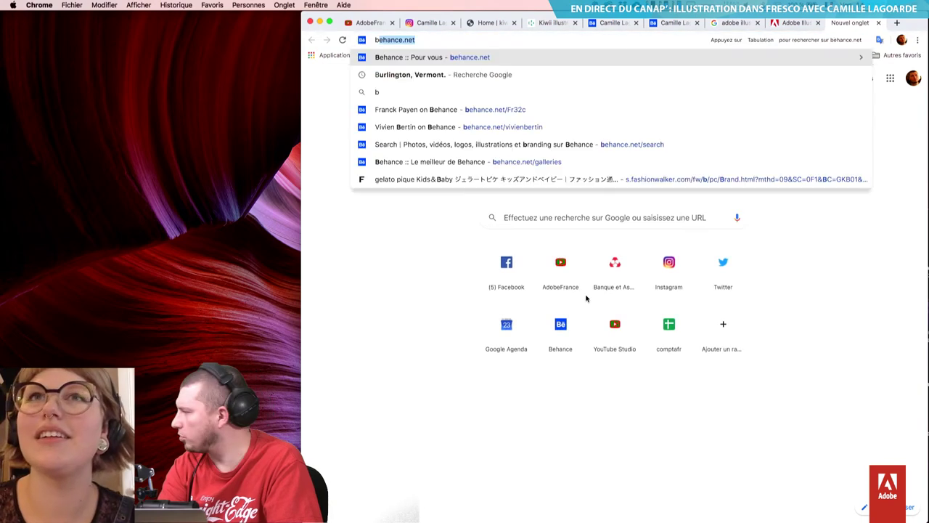
{"action": "type", "text": "eha"}
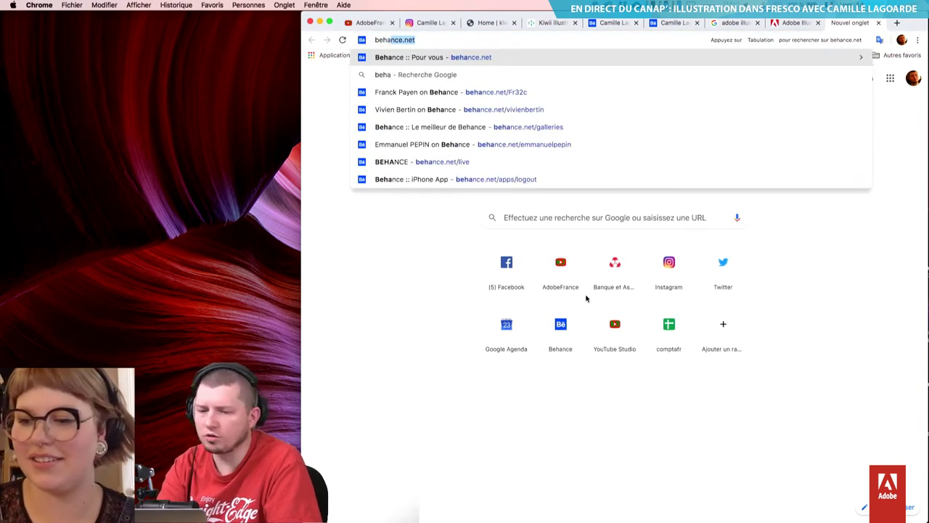
{"action": "key", "text": "Return"}
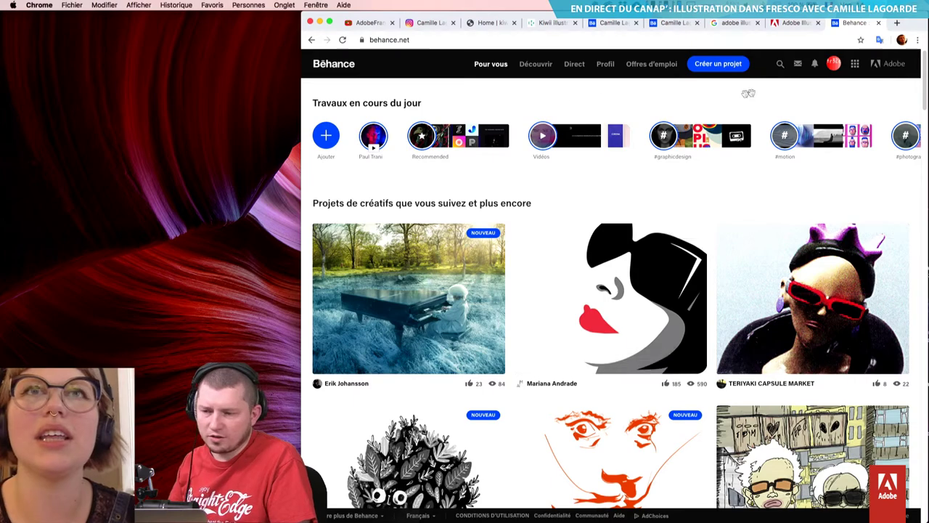
{"action": "left_click", "coordinate": [780, 65]}
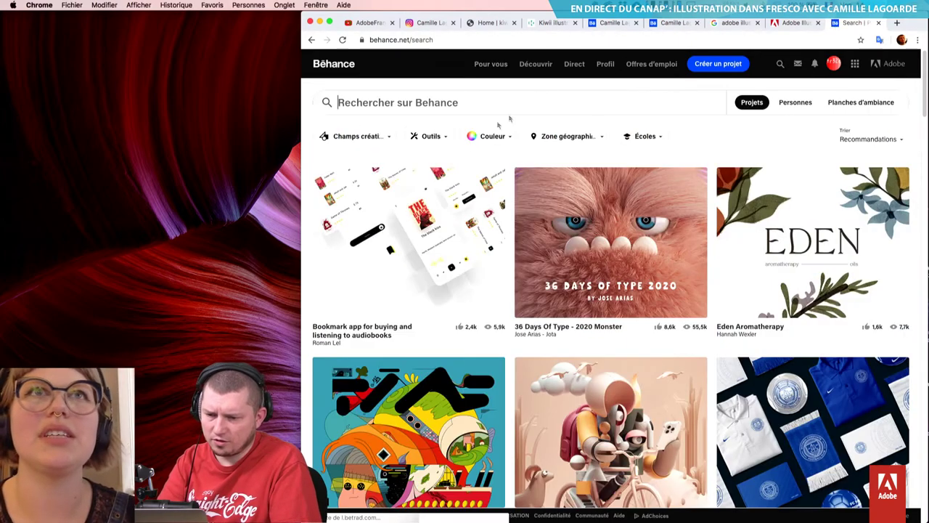
- Filter Behance projects by the tool Adobe Illustrator Draw, found by searching 'draw'
{"action": "left_click", "coordinate": [426, 137]}
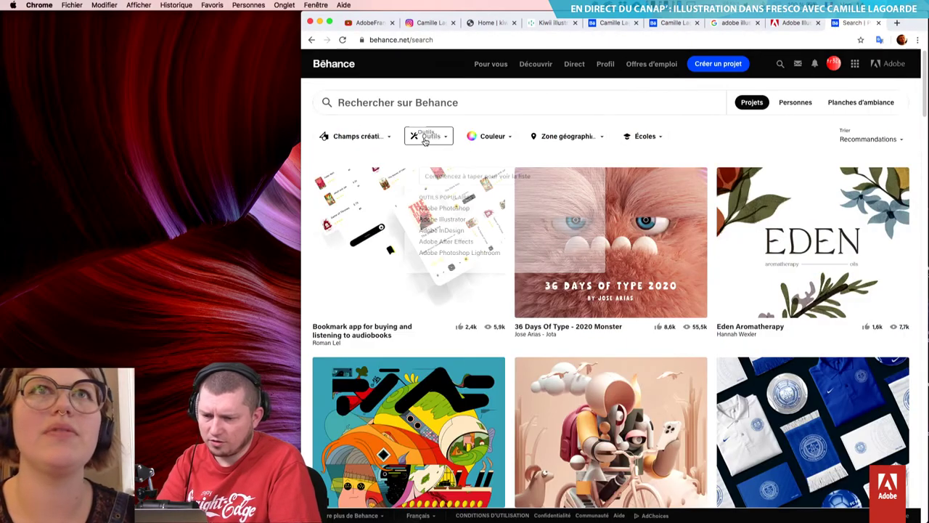
{"action": "type", "text": "dra"}
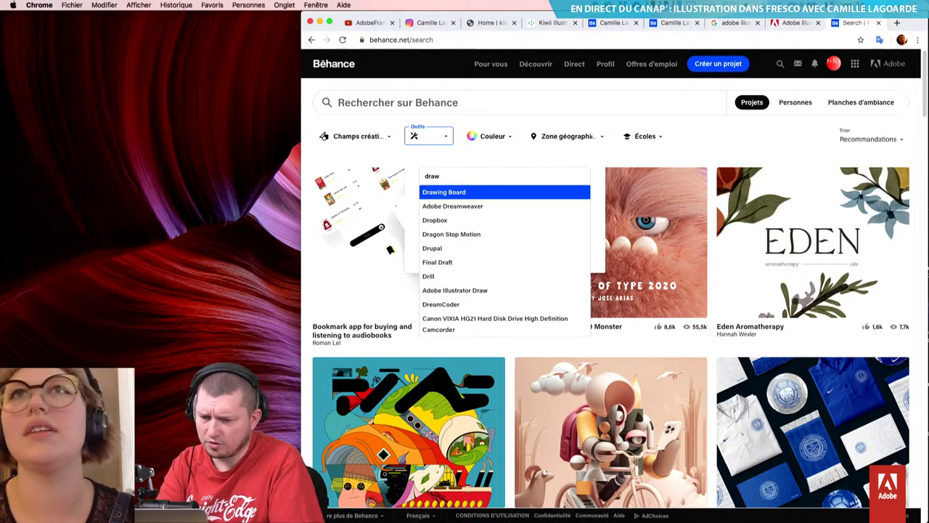
{"action": "type", "text": "w"}
{"action": "left_click", "coordinate": [446, 289]}
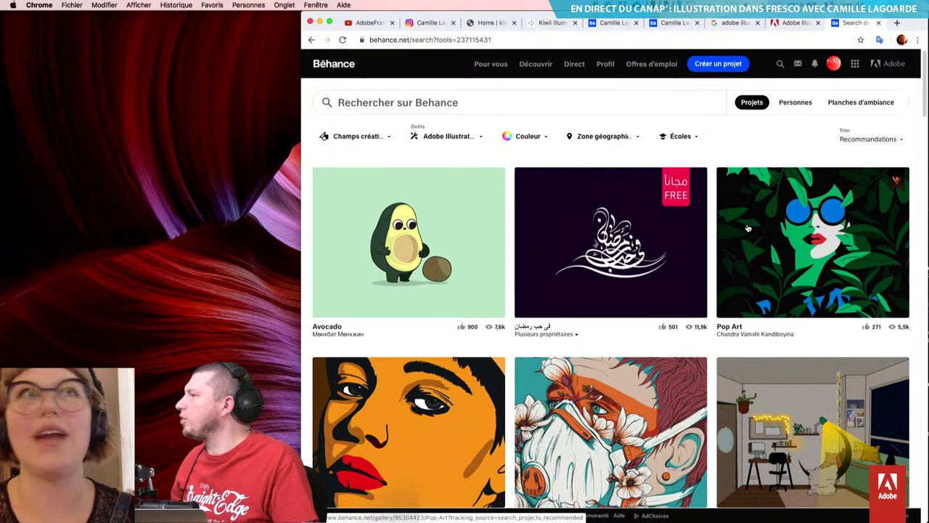
{"action": "scroll", "coordinate": [501, 222], "scroll_direction": "down", "scroll_amount": 1}
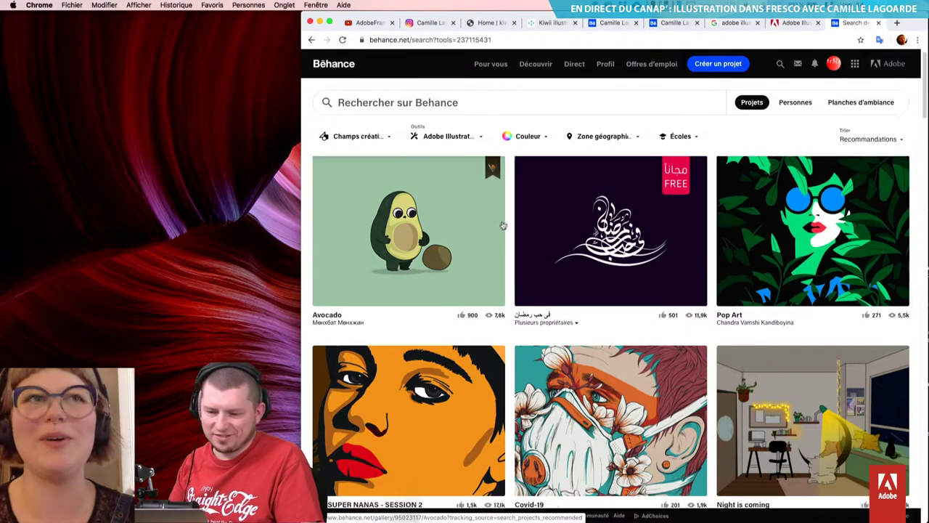
{"action": "scroll", "coordinate": [506, 261], "scroll_direction": "down", "scroll_amount": 1}
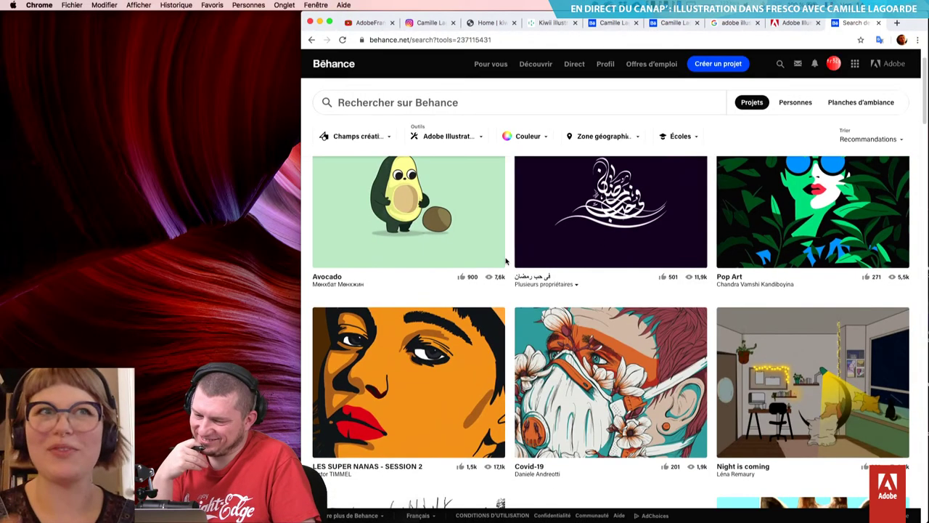
{"action": "scroll", "coordinate": [506, 262], "scroll_direction": "down", "scroll_amount": 5}
{"action": "scroll", "coordinate": [506, 261], "scroll_direction": "down", "scroll_amount": 4}
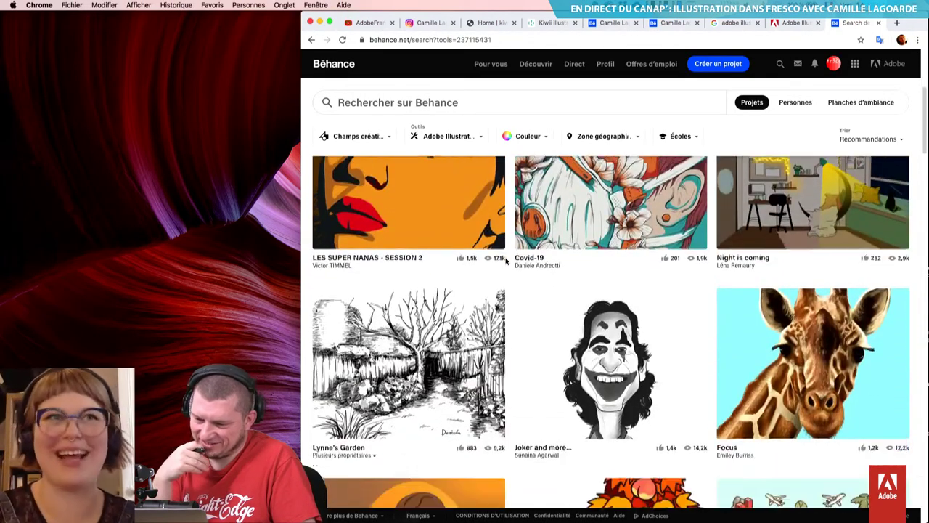
{"action": "scroll", "coordinate": [506, 261], "scroll_direction": "down", "scroll_amount": 5}
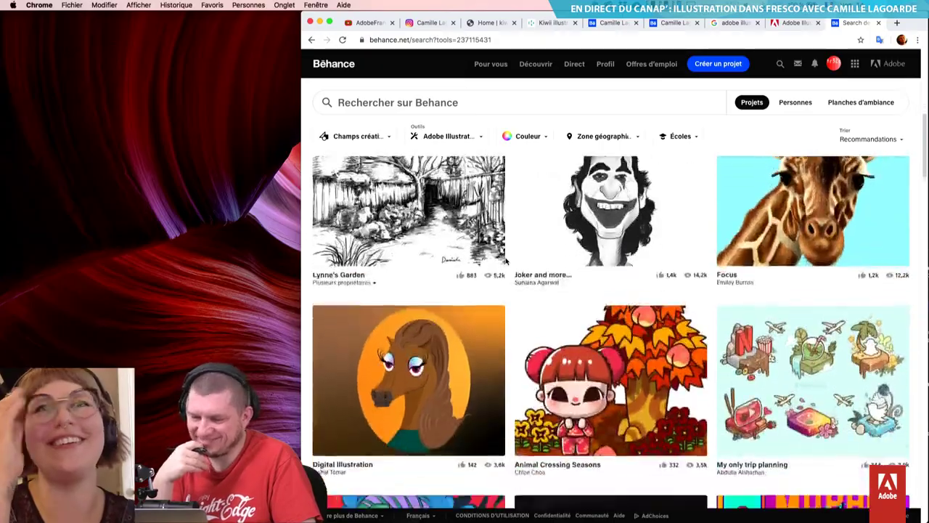
{"action": "scroll", "coordinate": [506, 261], "scroll_direction": "down", "scroll_amount": 6}
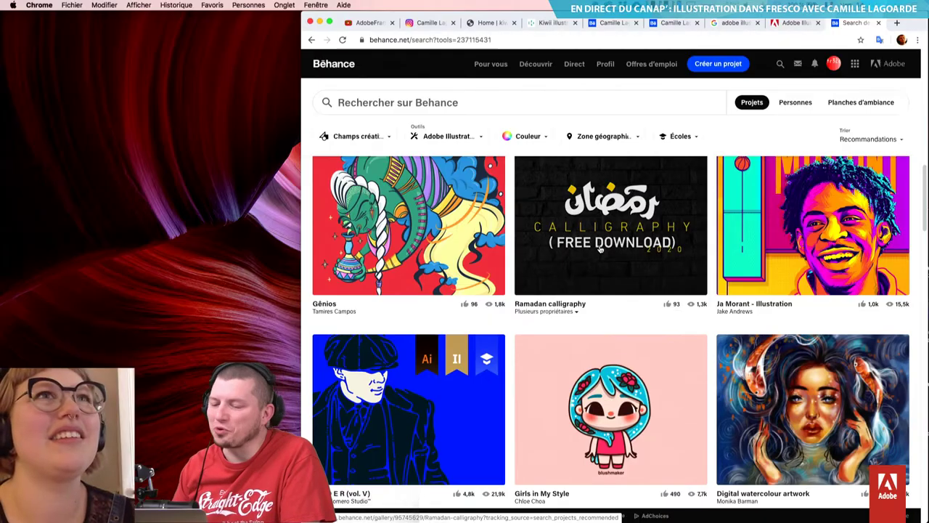
{"action": "scroll", "coordinate": [628, 341], "scroll_direction": "down", "scroll_amount": 10}
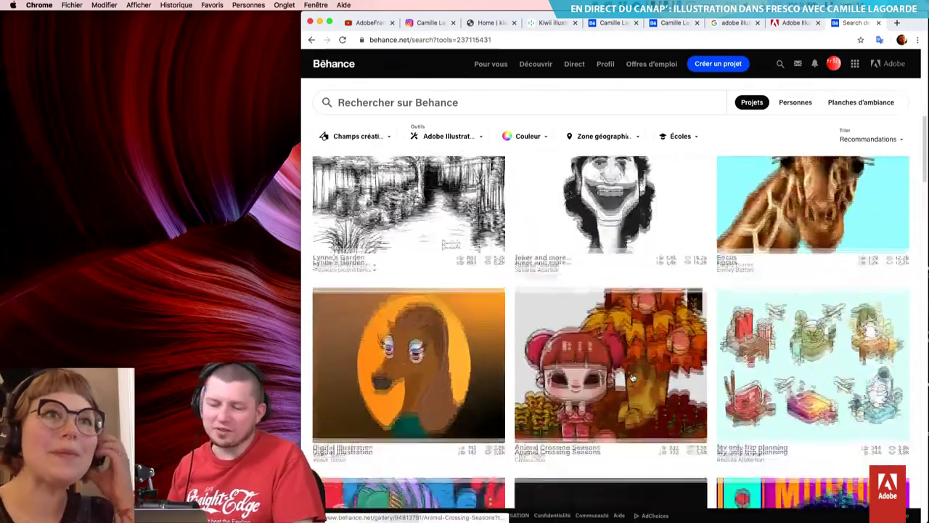
{"action": "scroll", "coordinate": [633, 377], "scroll_direction": "down", "scroll_amount": 3}
{"action": "scroll", "coordinate": [631, 376], "scroll_direction": "down", "scroll_amount": 6}
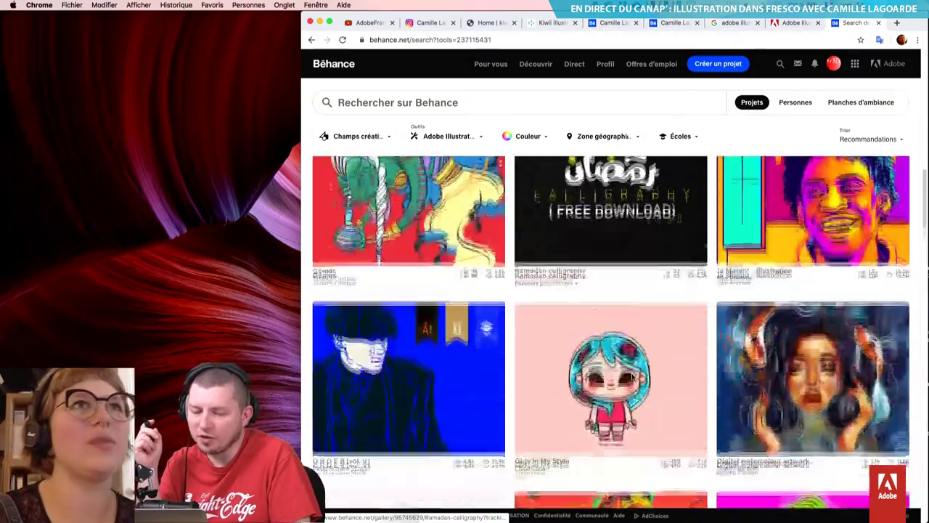
{"action": "scroll", "coordinate": [632, 376], "scroll_direction": "down", "scroll_amount": 5}
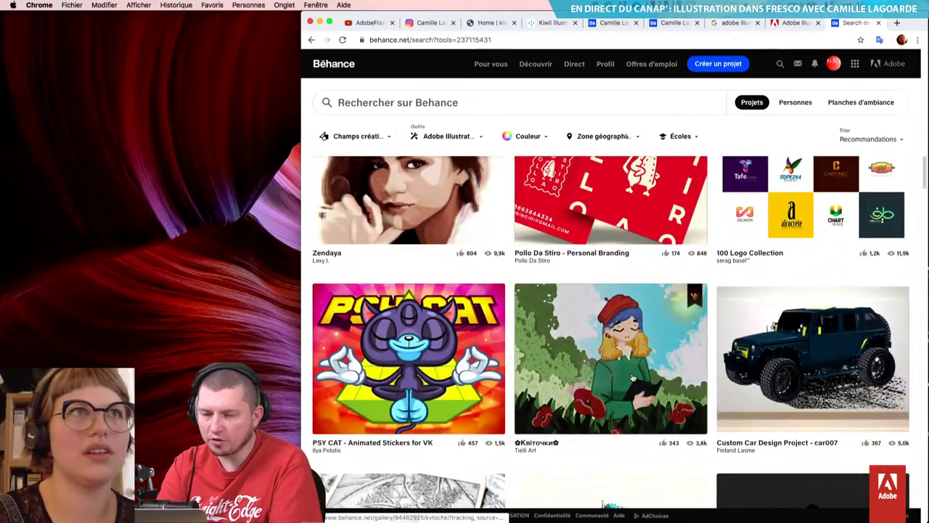
{"action": "scroll", "coordinate": [633, 377], "scroll_direction": "down", "scroll_amount": 10}
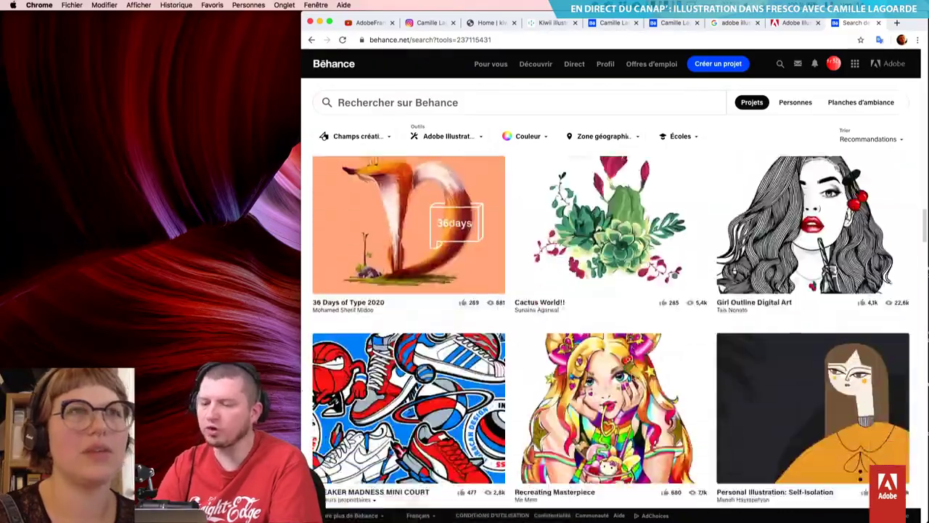
{"action": "scroll", "coordinate": [439, 142], "scroll_direction": "down", "scroll_amount": 7}
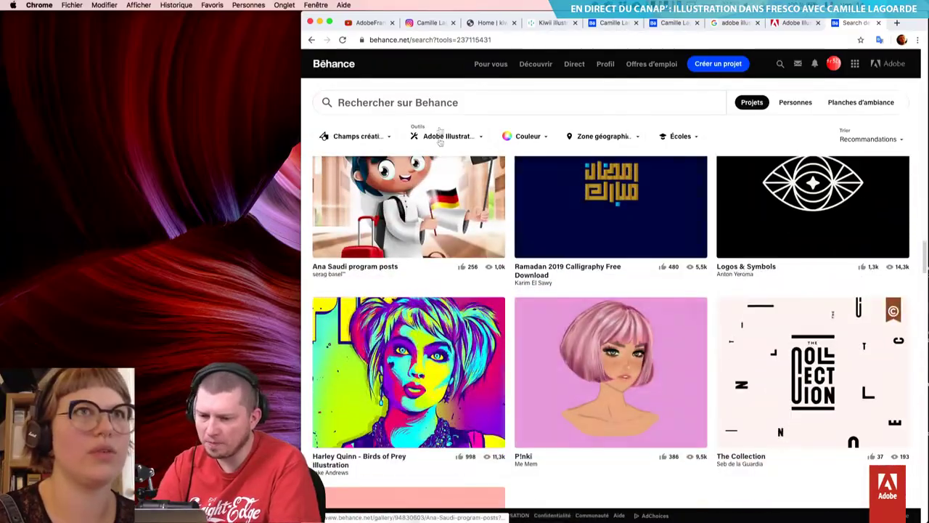
- Restrict the results to France in the Zone géographique filter and apply it
{"action": "left_click", "coordinate": [590, 142]}
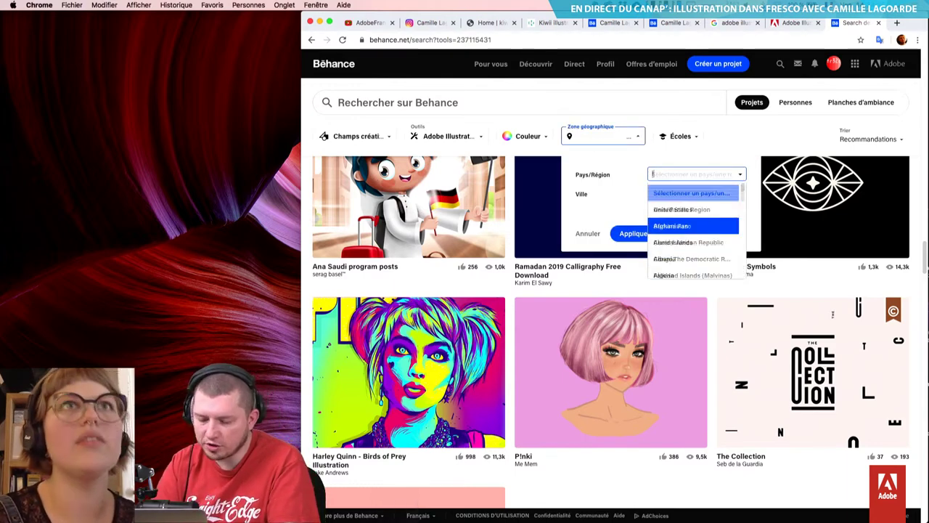
{"action": "type", "text": "fra"}
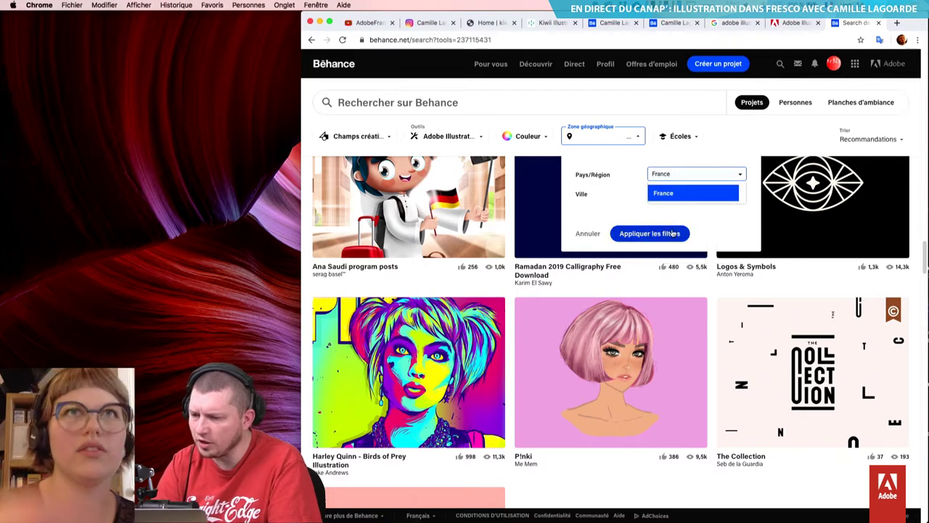
{"action": "left_click", "coordinate": [677, 193]}
{"action": "left_click", "coordinate": [698, 232]}
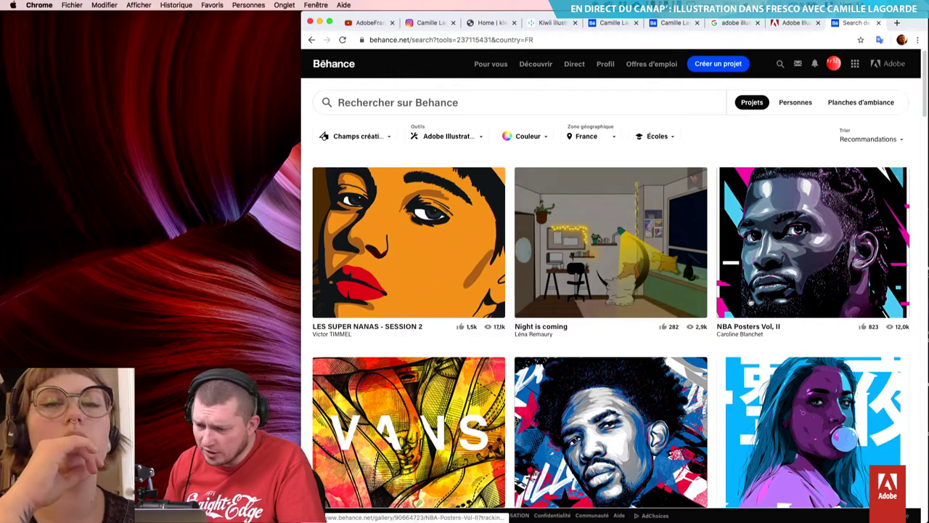
- Open the NBA Posters author's profile and browse her athlete portrait projects
{"action": "left_click", "coordinate": [749, 338]}
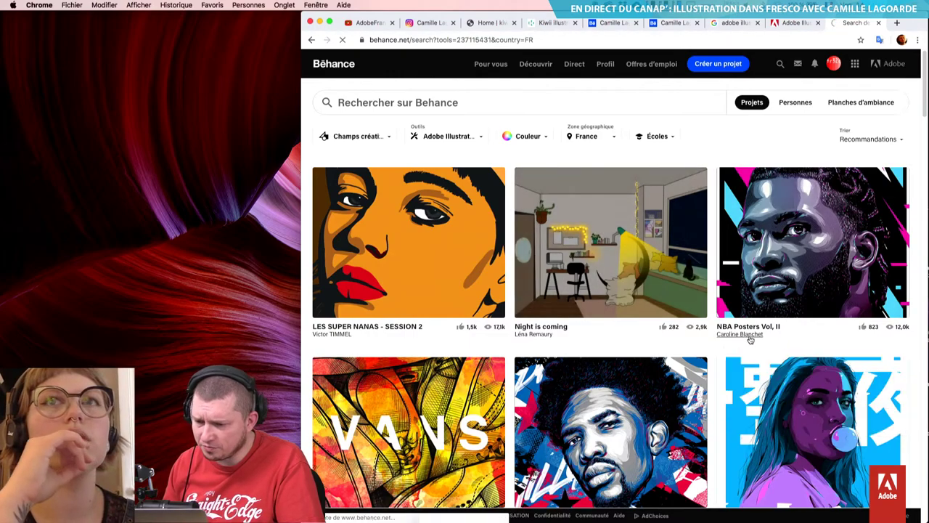
{"action": "scroll", "coordinate": [705, 408], "scroll_direction": "down", "scroll_amount": 5}
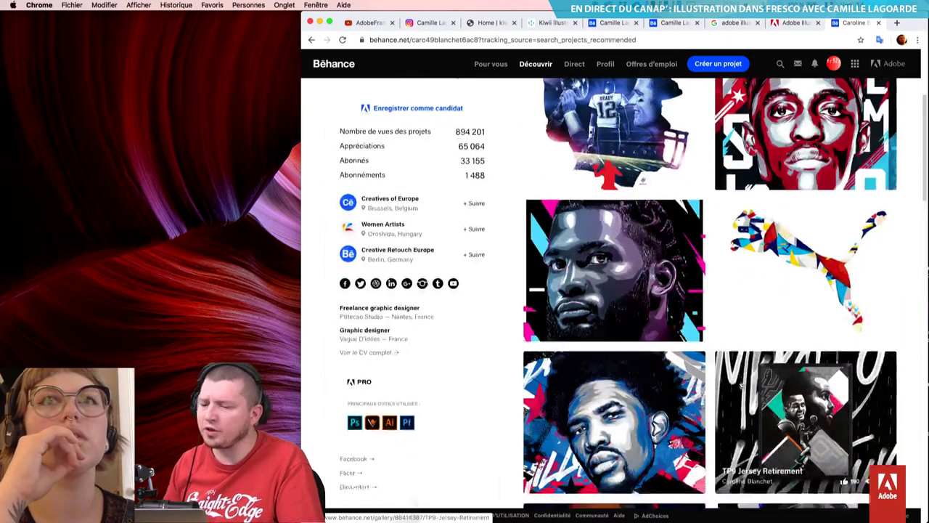
{"action": "scroll", "coordinate": [739, 404], "scroll_direction": "down", "scroll_amount": 5}
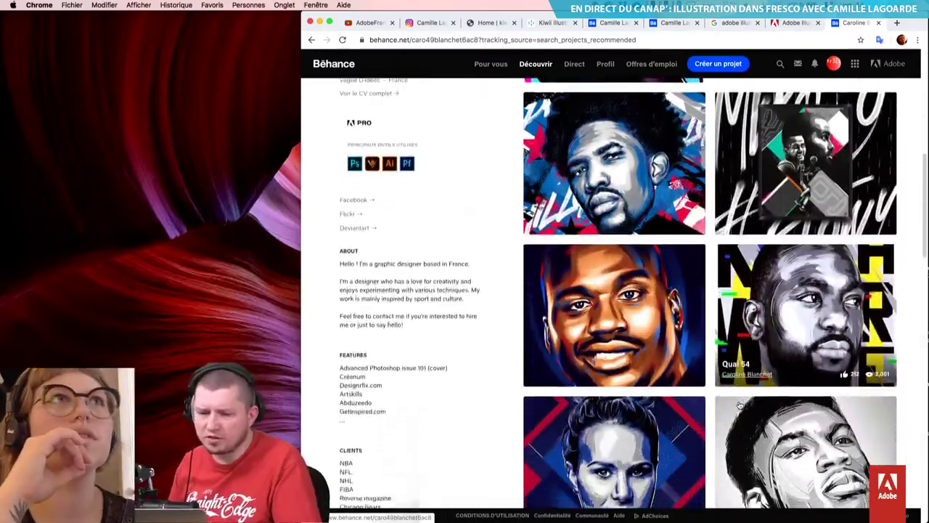
{"action": "scroll", "coordinate": [740, 404], "scroll_direction": "down", "scroll_amount": 7}
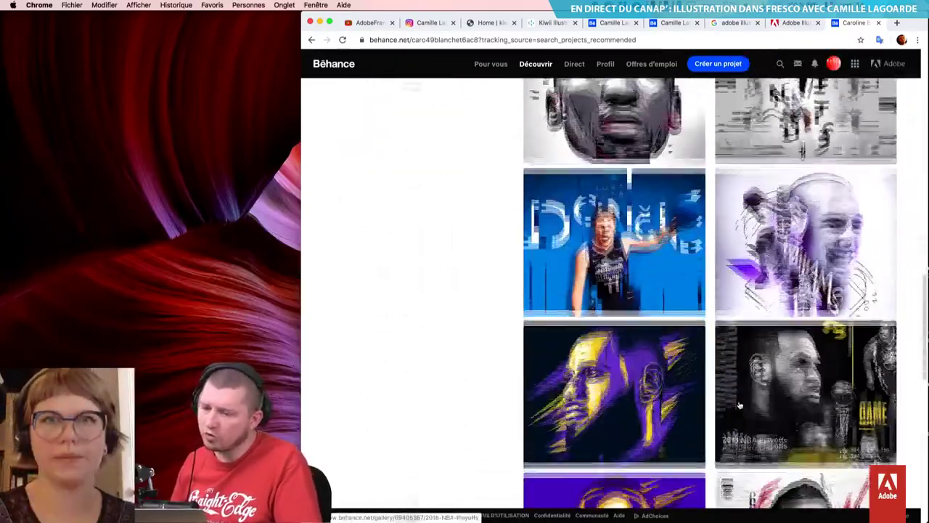
{"action": "scroll", "coordinate": [740, 404], "scroll_direction": "down", "scroll_amount": 1}
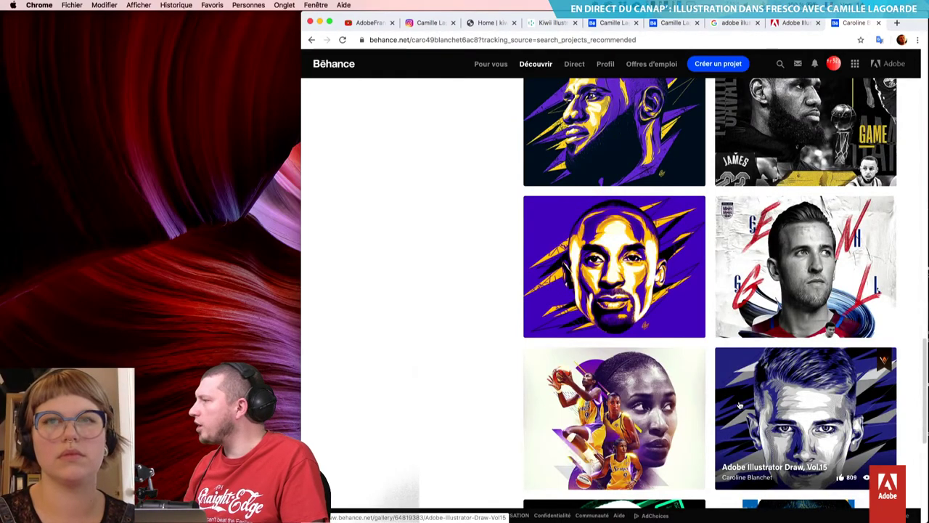
{"action": "scroll", "coordinate": [617, 290], "scroll_direction": "down", "scroll_amount": 1}
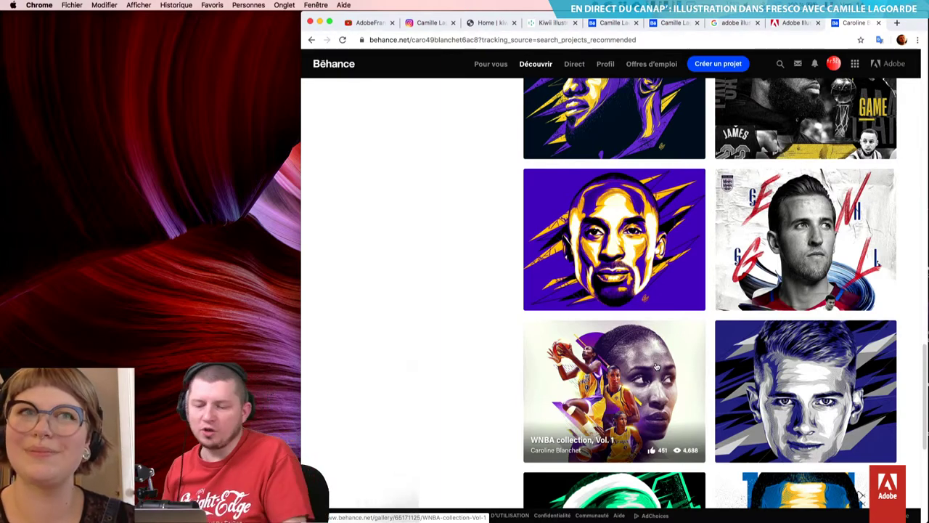
{"action": "scroll", "coordinate": [769, 445], "scroll_direction": "down", "scroll_amount": 1}
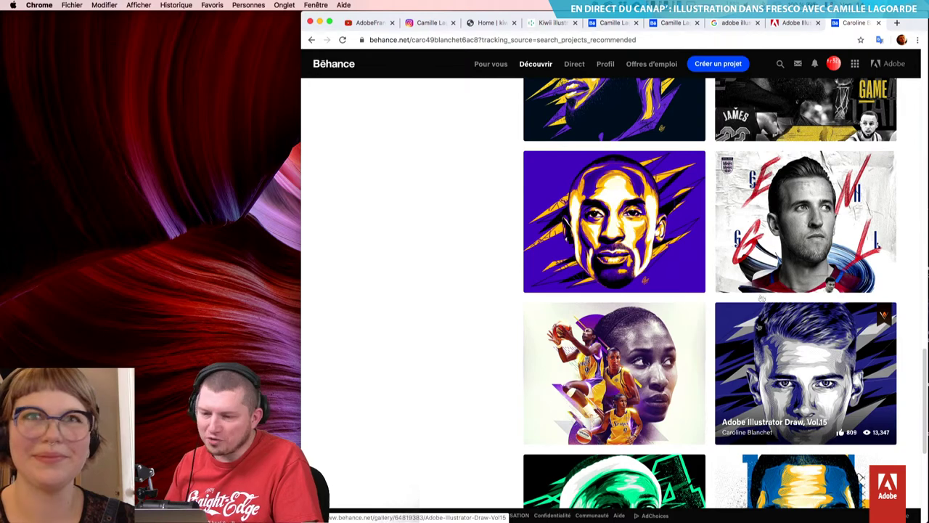
{"action": "scroll", "coordinate": [774, 354], "scroll_direction": "down", "scroll_amount": 3}
{"action": "scroll", "coordinate": [774, 354], "scroll_direction": "down", "scroll_amount": 2}
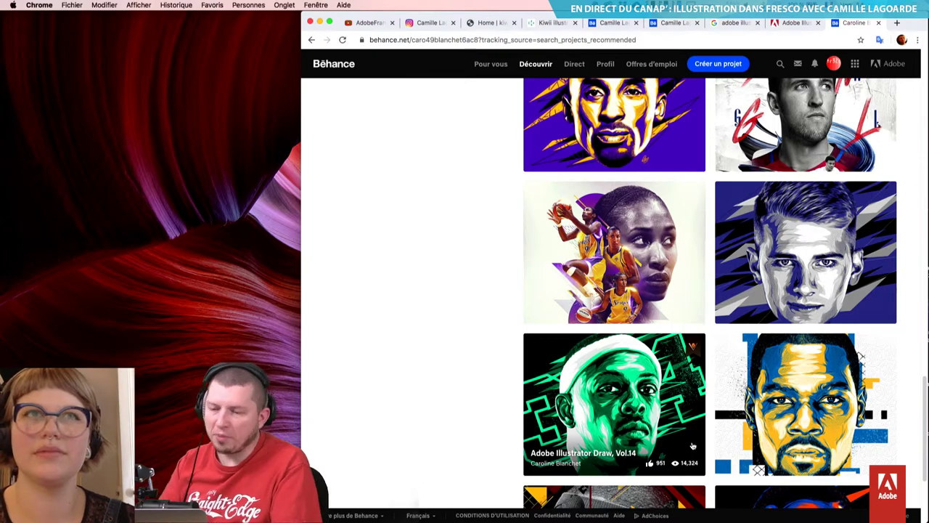
{"action": "scroll", "coordinate": [733, 98], "scroll_direction": "up", "scroll_amount": 5}
{"action": "scroll", "coordinate": [733, 102], "scroll_direction": "up", "scroll_amount": 5}
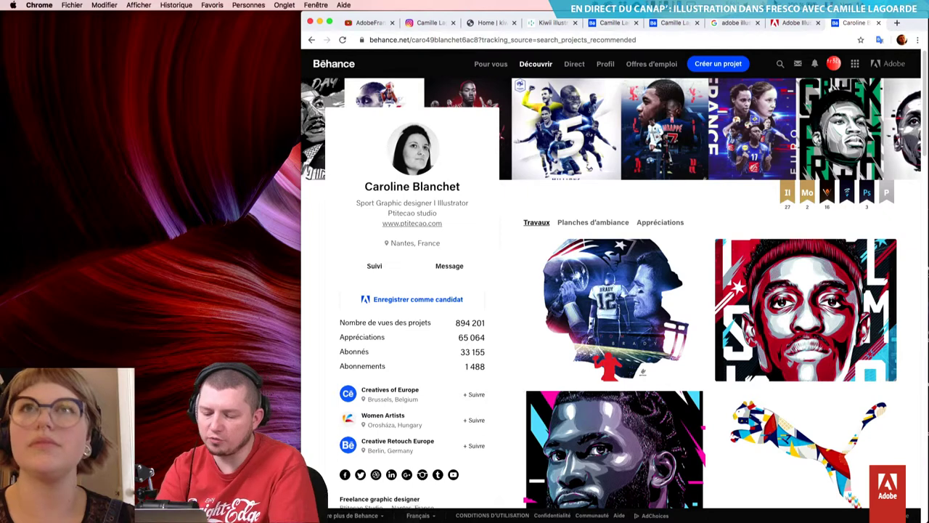
- Search Google for 'photoshop sketch' in a new tab and open Adobe's Photoshop Sketch page
{"action": "key", "text": "cmd+t"}
{"action": "type", "text": "photoshop sketch"}
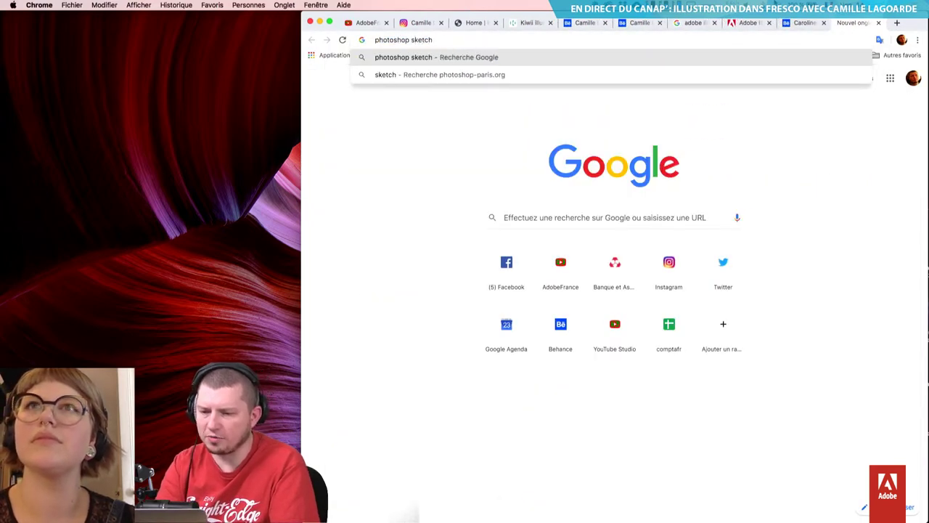
{"action": "key", "text": "Return"}
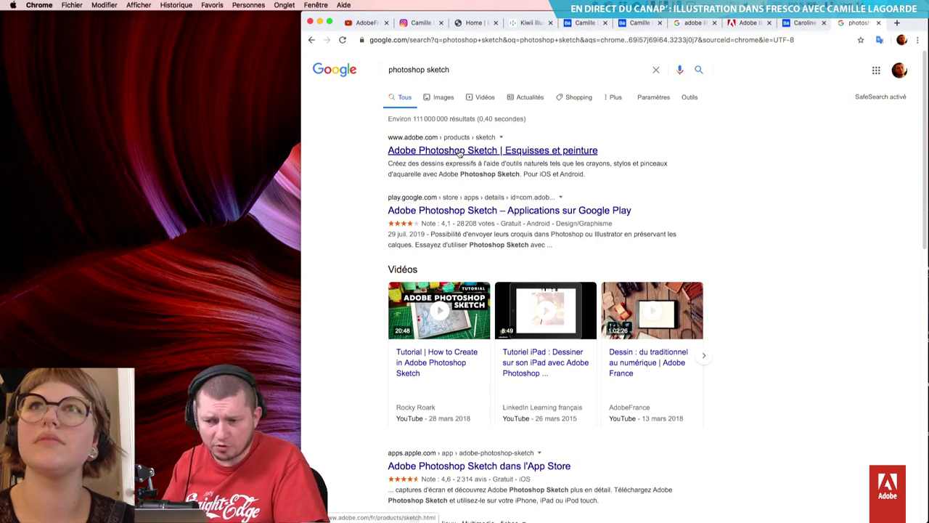
{"action": "left_click", "coordinate": [462, 151]}
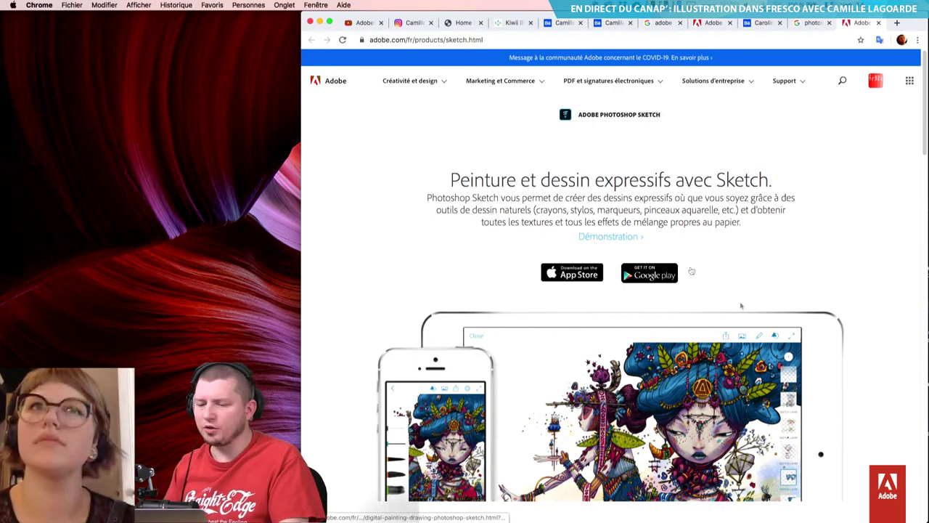
- Scroll through the Photoshop Sketch product page's introduction and features
{"action": "scroll", "coordinate": [632, 238], "scroll_direction": "down", "scroll_amount": 5}
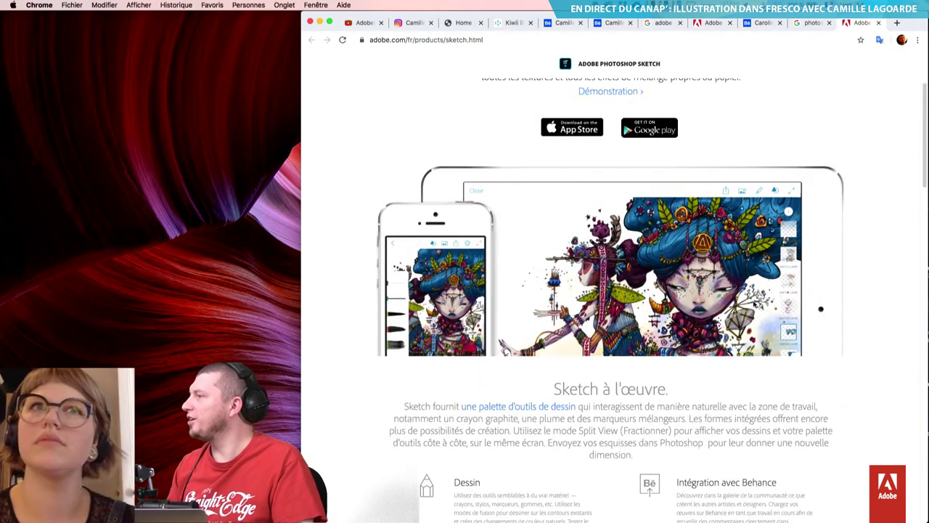
{"action": "scroll", "coordinate": [753, 303], "scroll_direction": "down", "scroll_amount": 1}
{"action": "scroll", "coordinate": [753, 303], "scroll_direction": "up", "scroll_amount": 1}
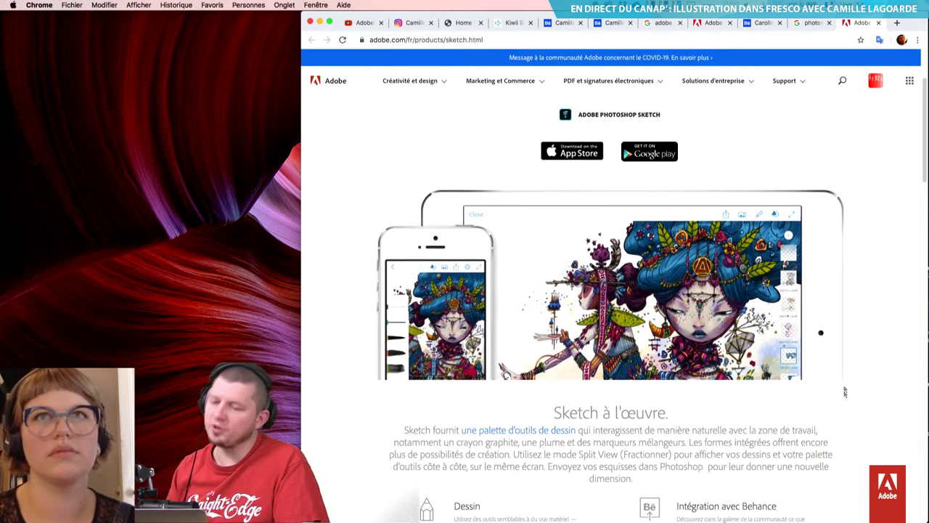
{"action": "scroll", "coordinate": [798, 400], "scroll_direction": "down", "scroll_amount": 1}
{"action": "scroll", "coordinate": [798, 396], "scroll_direction": "up", "scroll_amount": 1}
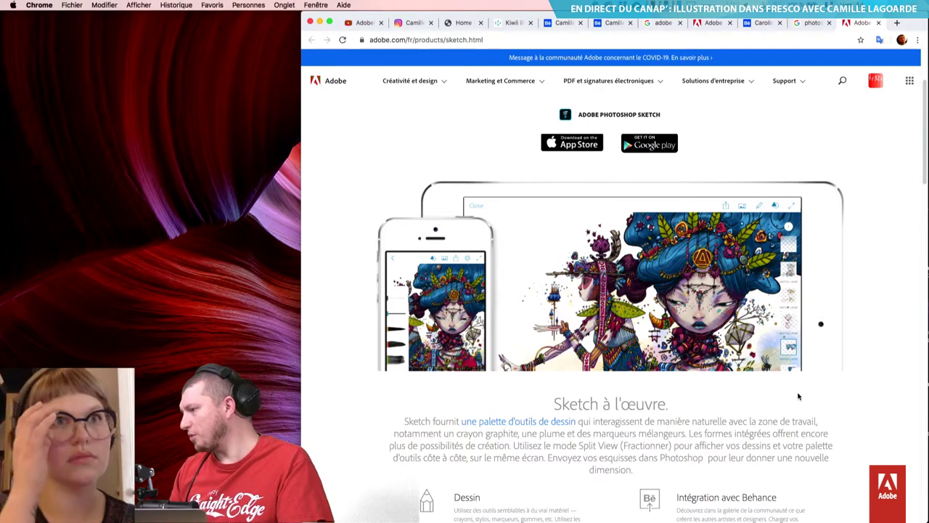
{"action": "scroll", "coordinate": [786, 370], "scroll_direction": "up", "scroll_amount": 1}
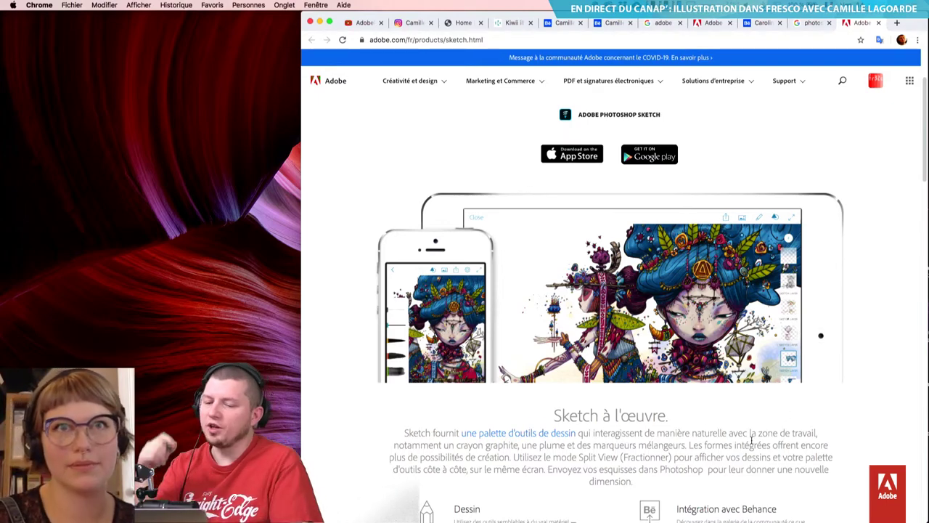
{"action": "scroll", "coordinate": [751, 438], "scroll_direction": "down", "scroll_amount": 2}
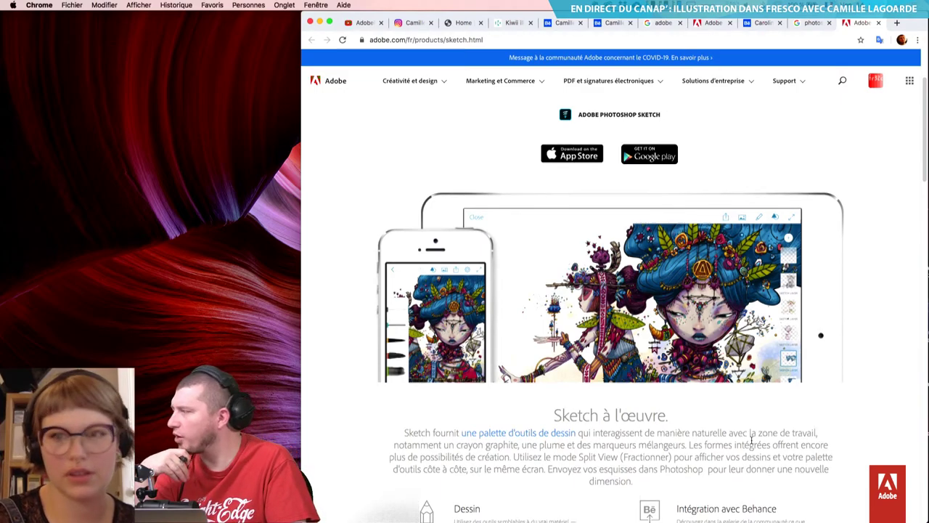
{"action": "scroll", "coordinate": [751, 439], "scroll_direction": "down", "scroll_amount": 1}
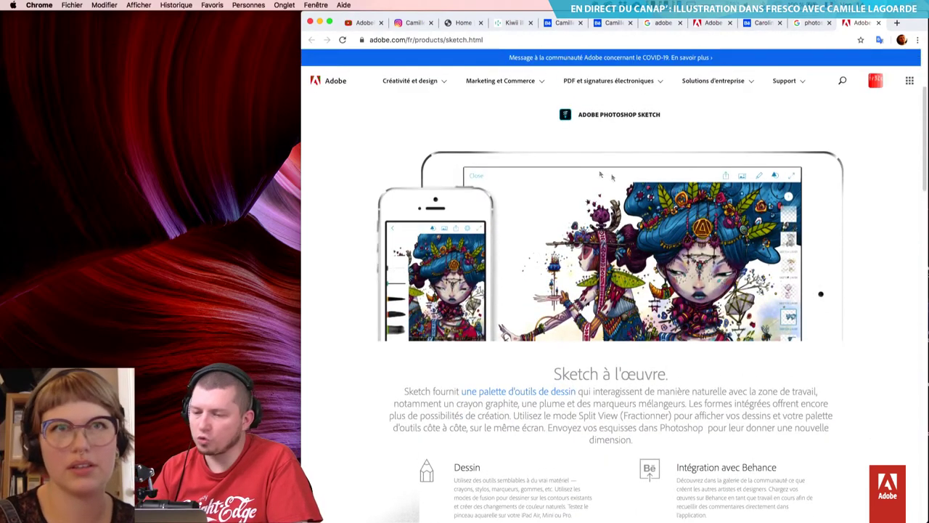
{"action": "scroll", "coordinate": [614, 291], "scroll_direction": "down", "scroll_amount": 2}
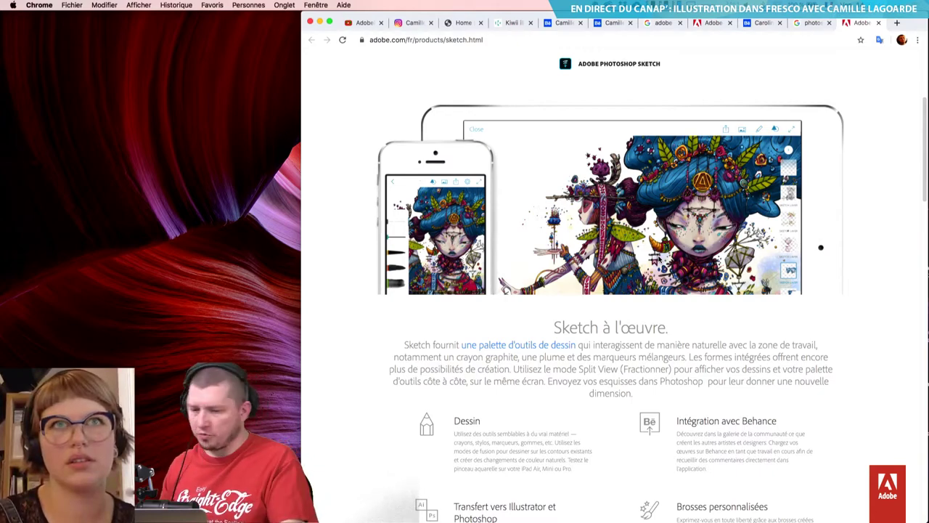
- Revisit the Behance and Illustrator Draw tabs, then return to the Sketch page's top
{"action": "left_click", "coordinate": [762, 23]}
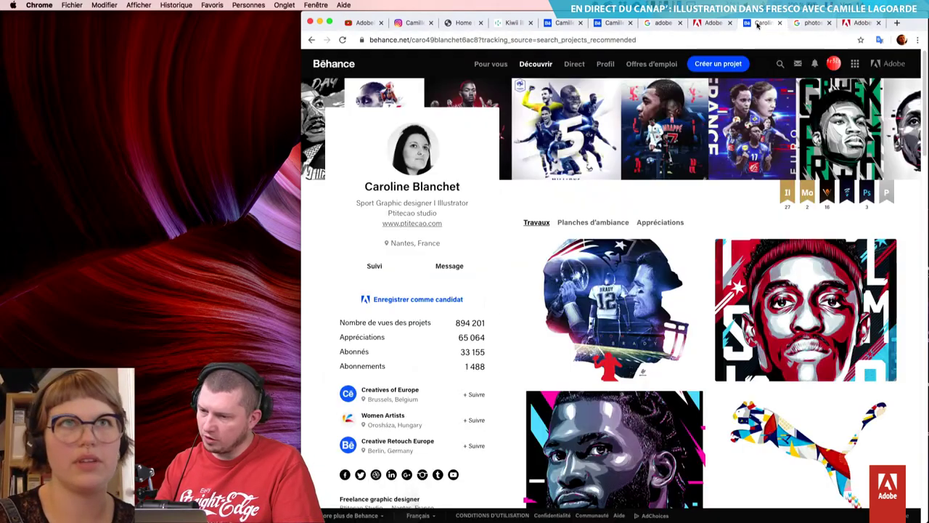
{"action": "left_click", "coordinate": [715, 24]}
{"action": "scroll", "coordinate": [574, 398], "scroll_direction": "down", "scroll_amount": 2}
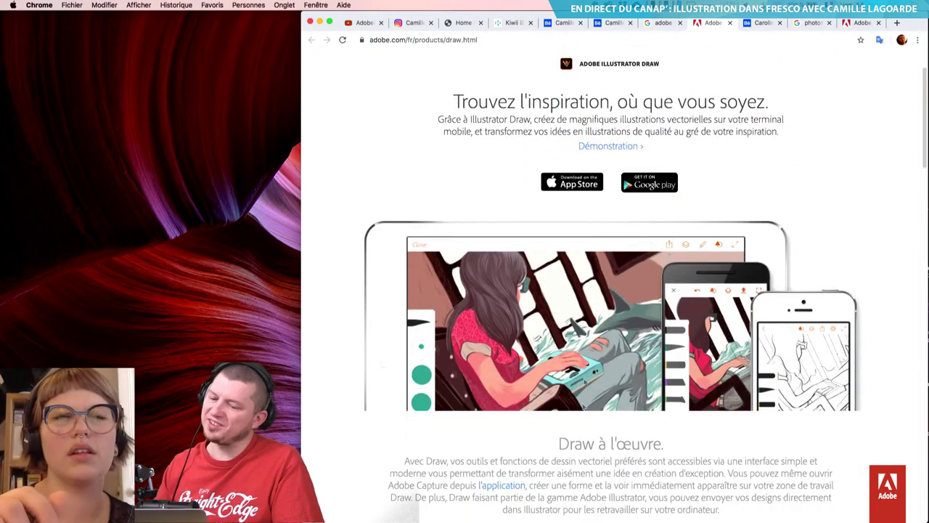
{"action": "left_click", "coordinate": [858, 23]}
{"action": "scroll", "coordinate": [681, 254], "scroll_direction": "down", "scroll_amount": 2}
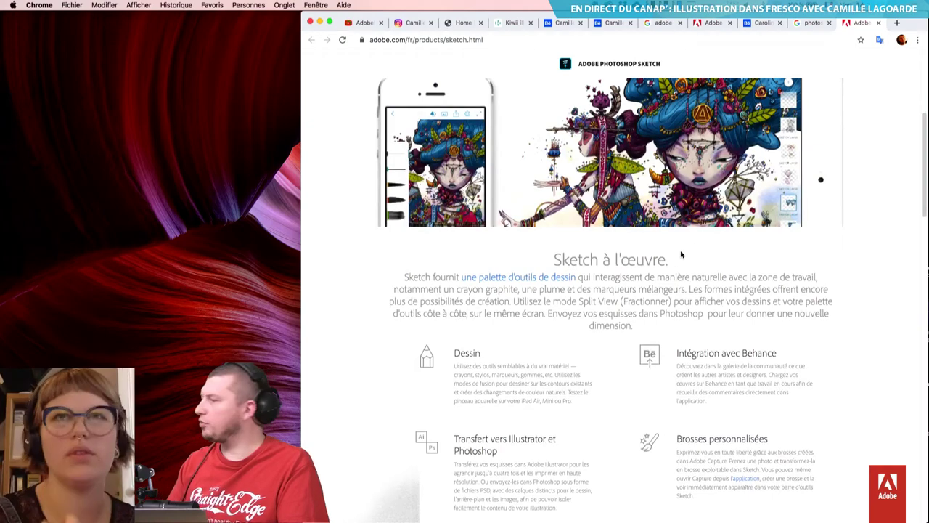
{"action": "scroll", "coordinate": [681, 254], "scroll_direction": "down", "scroll_amount": 1}
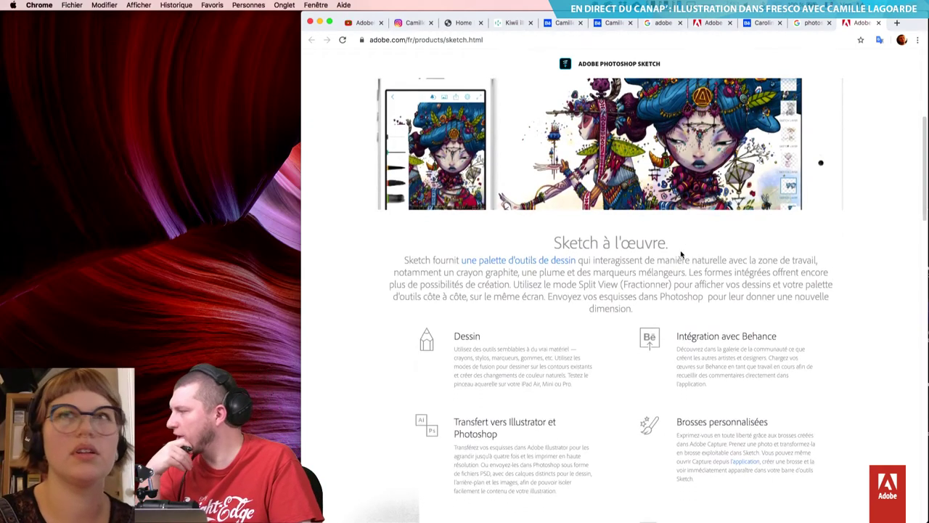
{"action": "scroll", "coordinate": [681, 254], "scroll_direction": "down", "scroll_amount": 3}
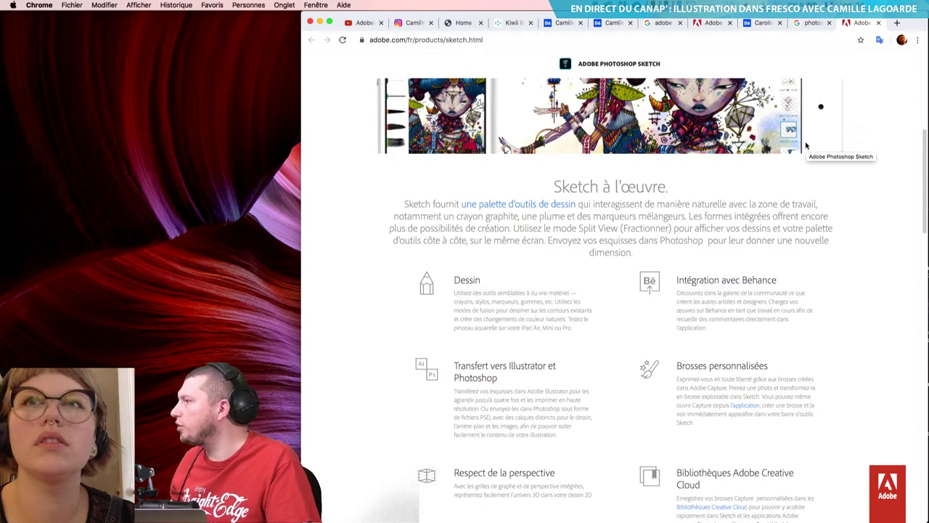
{"action": "scroll", "coordinate": [806, 145], "scroll_direction": "up", "scroll_amount": 10}
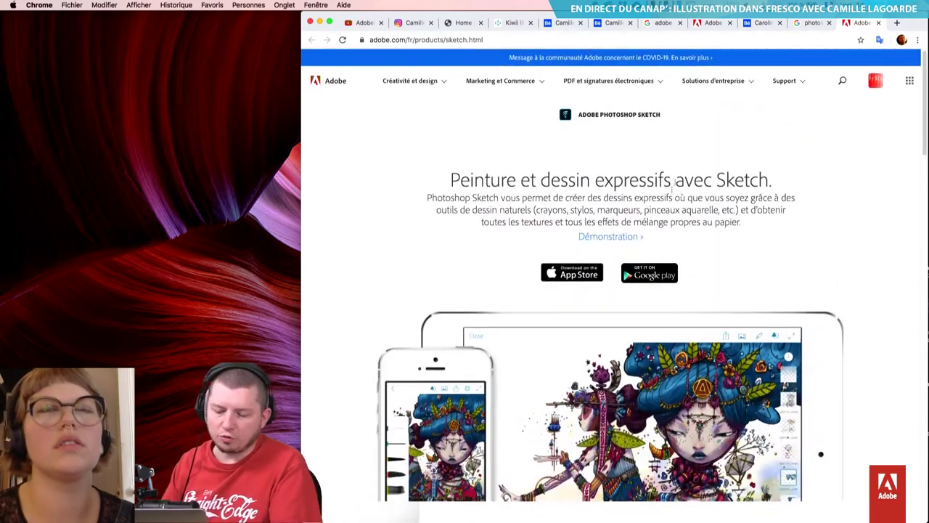
{"action": "key", "text": "super+t"}
- Load Adobe's Fresco product page from the 'fresco' suggestion and open its compatible devices list
{"action": "type", "text": "fresco"}
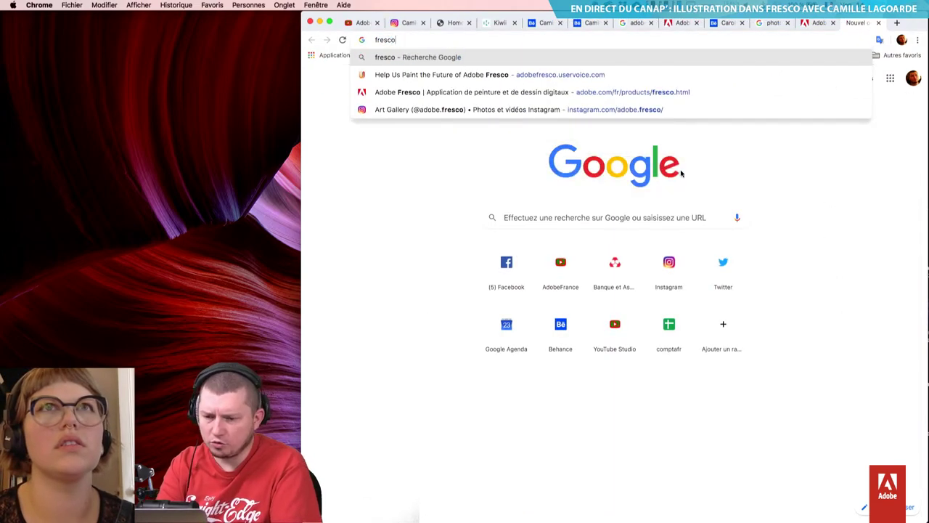
{"action": "key", "text": "Down"}
{"action": "key", "text": "Down"}
{"action": "key", "text": "Return"}
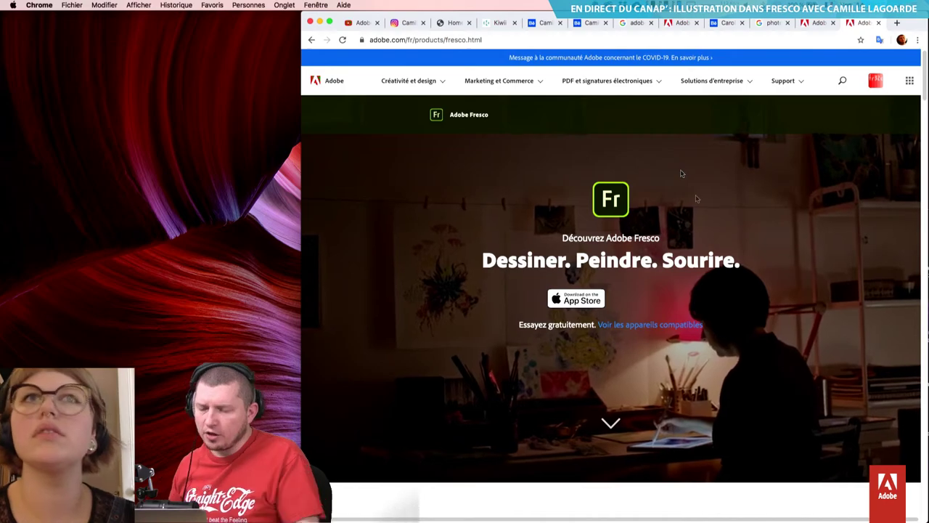
{"action": "scroll", "coordinate": [711, 317], "scroll_direction": "down", "scroll_amount": 2}
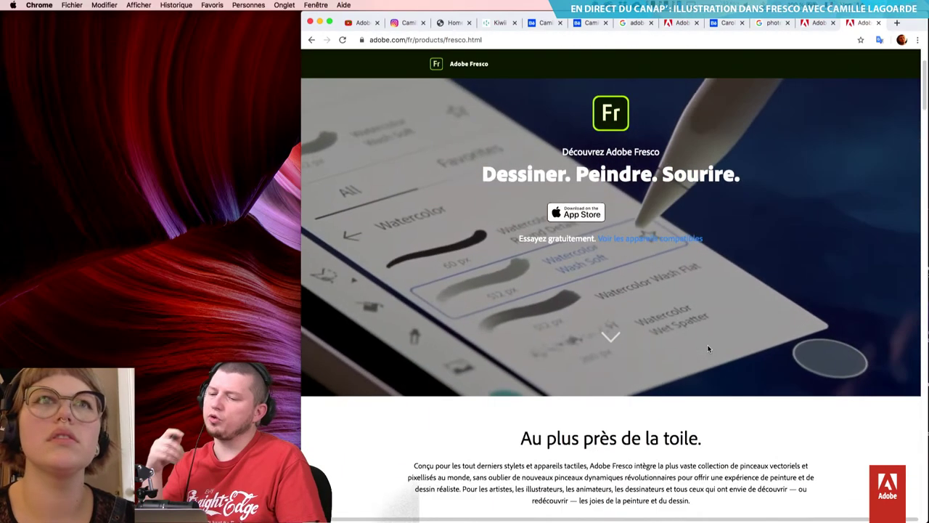
{"action": "scroll", "coordinate": [708, 349], "scroll_direction": "down", "scroll_amount": 4}
{"action": "scroll", "coordinate": [708, 348], "scroll_direction": "down", "scroll_amount": 1}
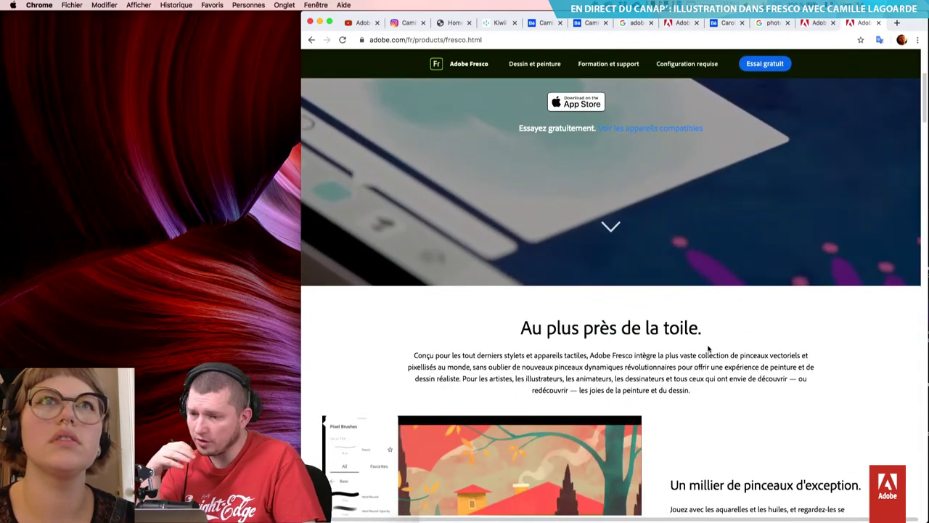
{"action": "left_click", "coordinate": [653, 129]}
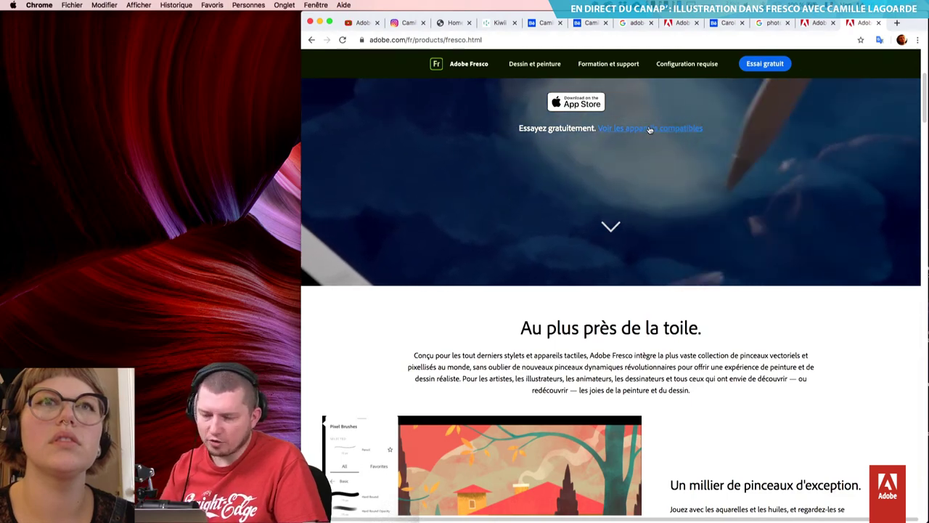
- Go to the Fresco system-requirements page and scroll down to the Windows devices list
{"action": "left_click", "coordinate": [864, 22]}
{"action": "scroll", "coordinate": [576, 293], "scroll_direction": "down", "scroll_amount": 4}
{"action": "scroll", "coordinate": [575, 292], "scroll_direction": "down", "scroll_amount": 1}
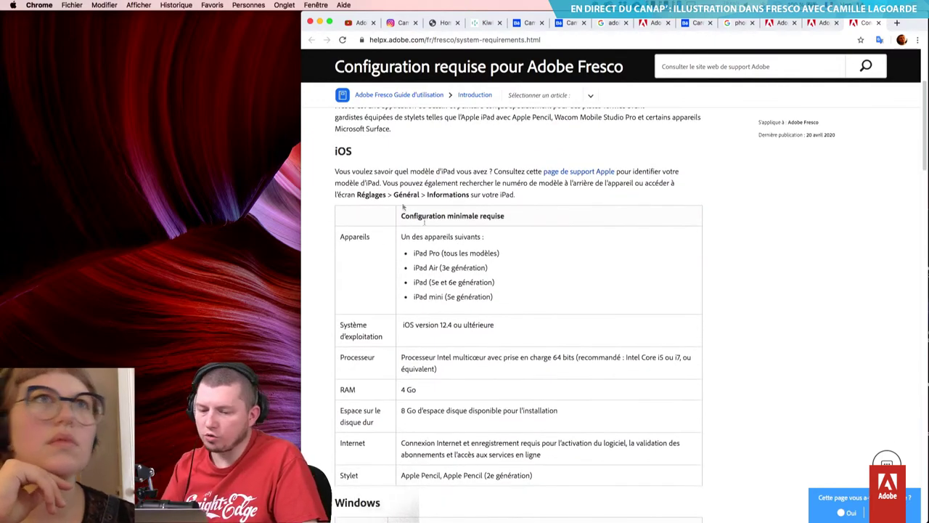
{"action": "scroll", "coordinate": [403, 207], "scroll_direction": "down", "scroll_amount": 8}
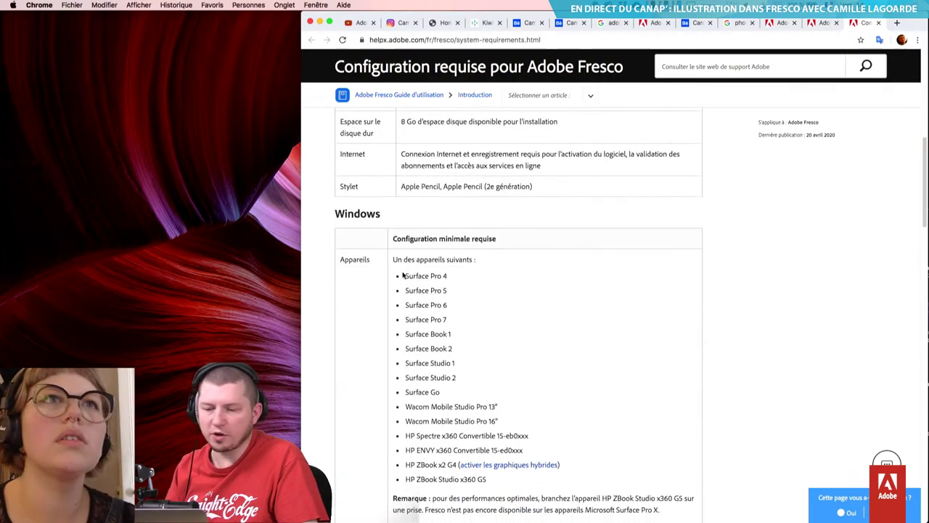
- Highlight the Surface, Wacom Mobile Studio Pro and HP ZBook x2 G4 device lines
{"action": "left_click_drag", "start_coordinate": [403, 274], "coordinate": [482, 386]}
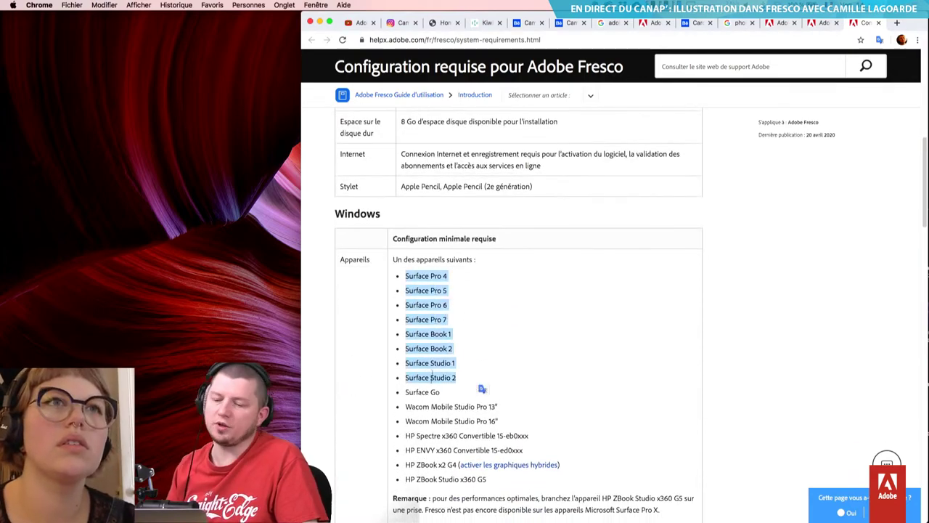
{"action": "scroll", "coordinate": [431, 377], "scroll_direction": "down", "scroll_amount": 1}
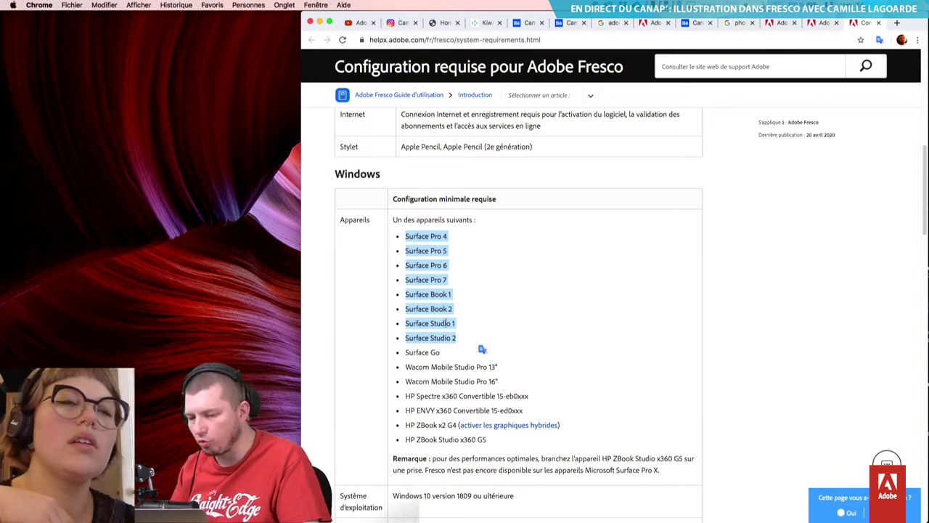
{"action": "left_click_drag", "start_coordinate": [404, 365], "coordinate": [497, 382]}
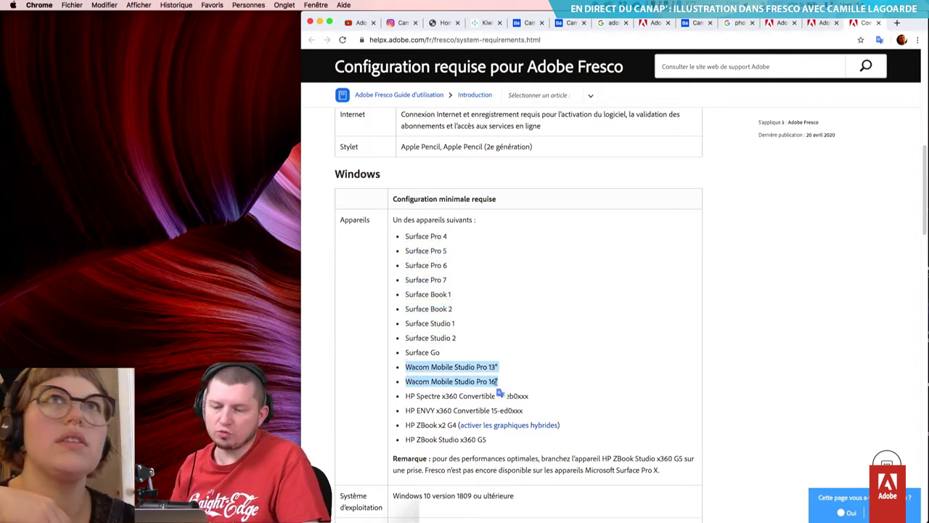
{"action": "left_click_drag", "start_coordinate": [405, 424], "coordinate": [418, 466]}
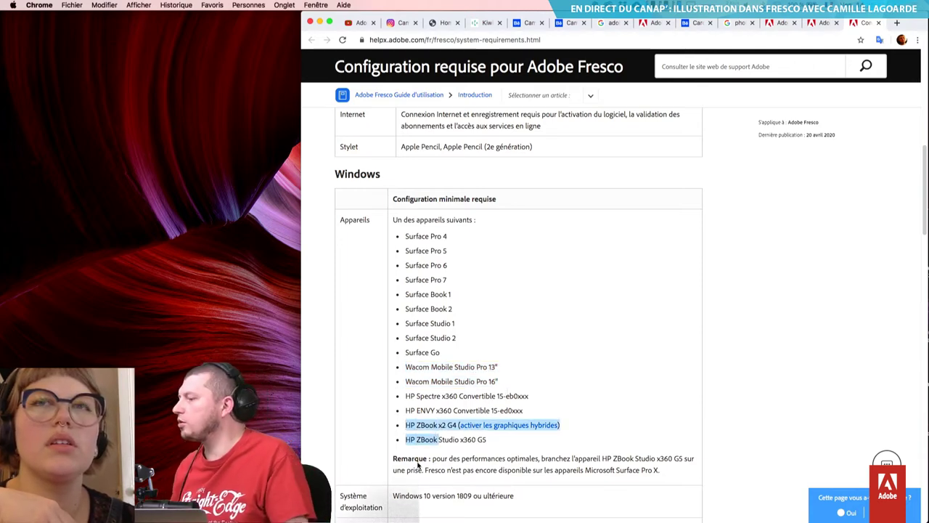
{"action": "scroll", "coordinate": [450, 305], "scroll_direction": "down", "scroll_amount": 3}
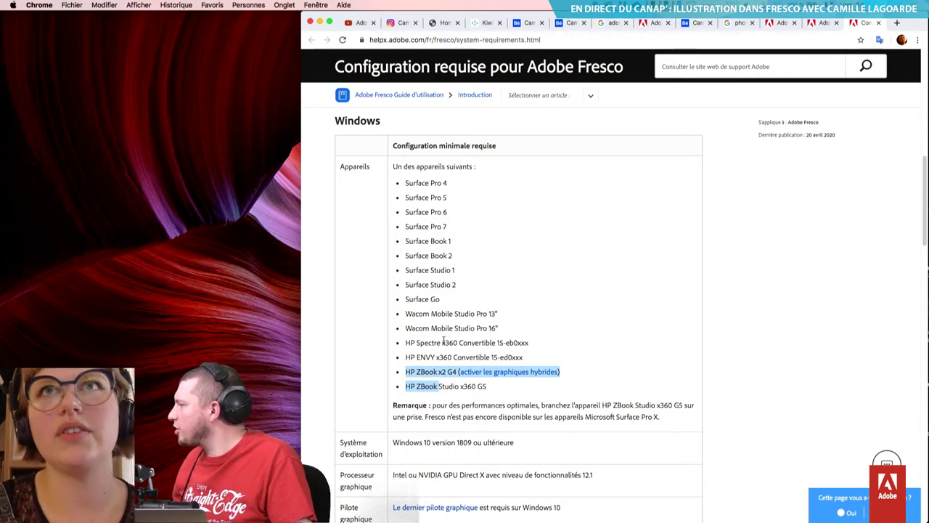
{"action": "scroll", "coordinate": [692, 349], "scroll_direction": "down", "scroll_amount": 2}
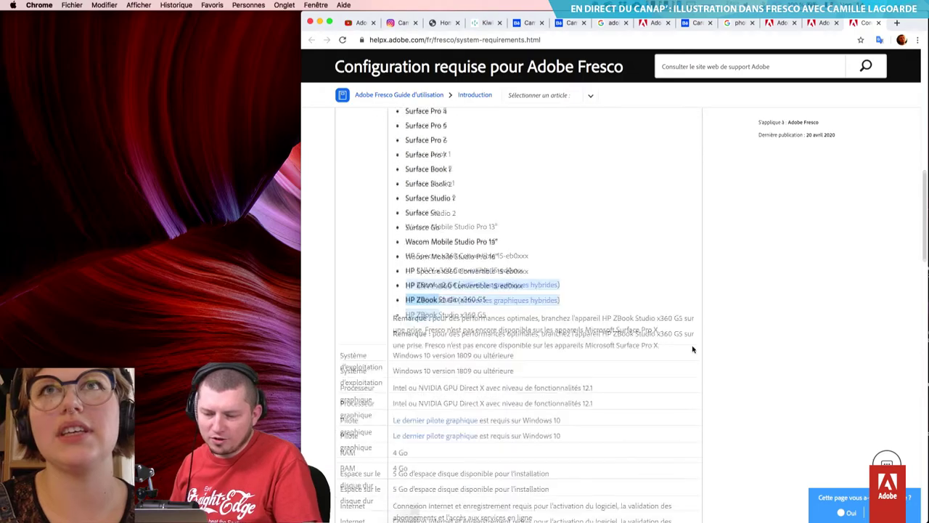
{"action": "scroll", "coordinate": [693, 349], "scroll_direction": "down", "scroll_amount": 10}
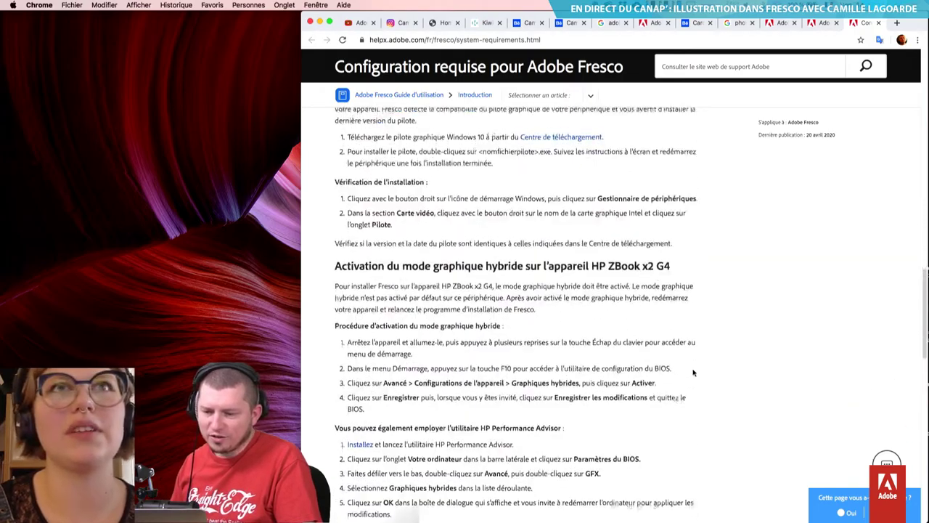
{"action": "scroll", "coordinate": [693, 373], "scroll_direction": "down", "scroll_amount": 3}
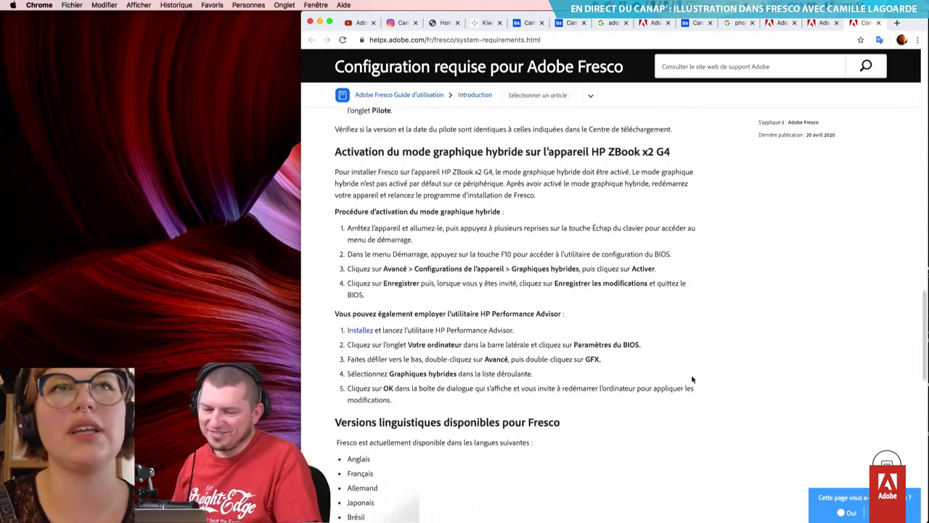
{"action": "scroll", "coordinate": [692, 379], "scroll_direction": "up", "scroll_amount": 15}
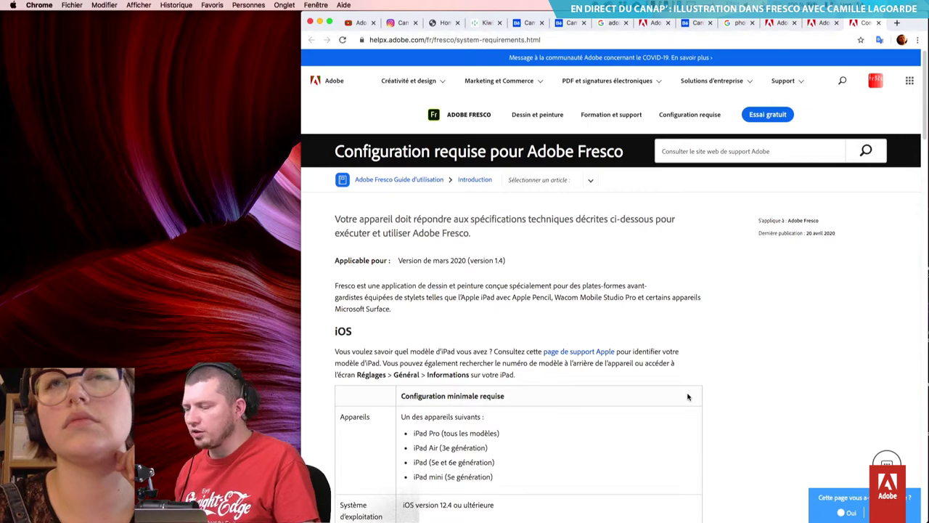
{"action": "scroll", "coordinate": [688, 396], "scroll_direction": "down", "scroll_amount": 10}
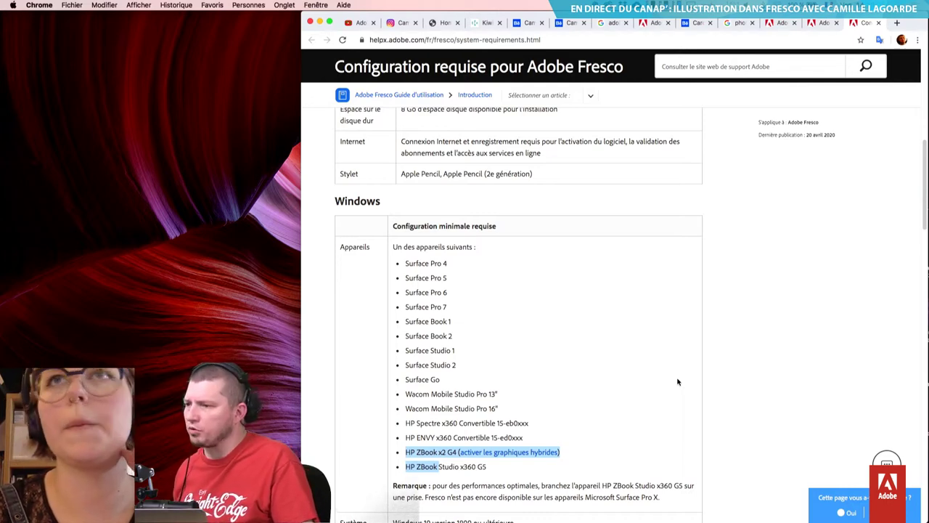
{"action": "scroll", "coordinate": [677, 378], "scroll_direction": "down", "scroll_amount": 3}
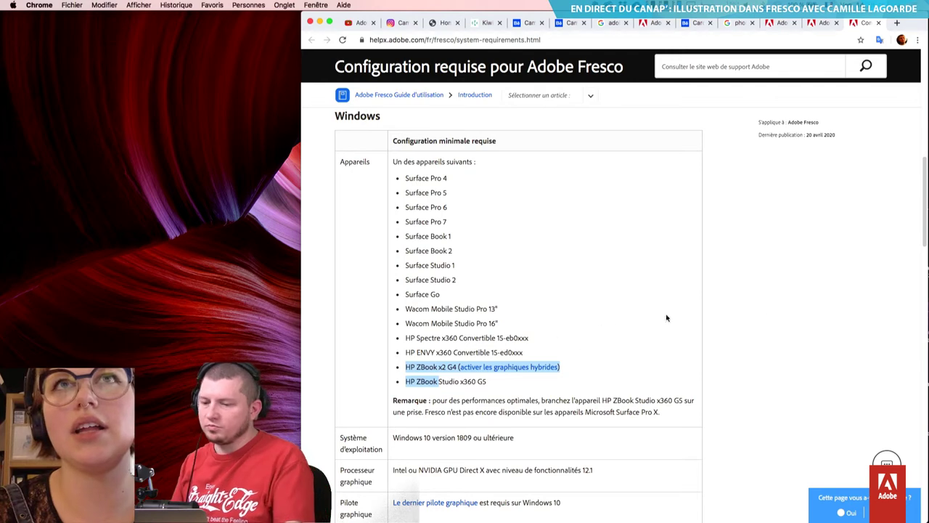
{"action": "left_click", "coordinate": [759, 309]}
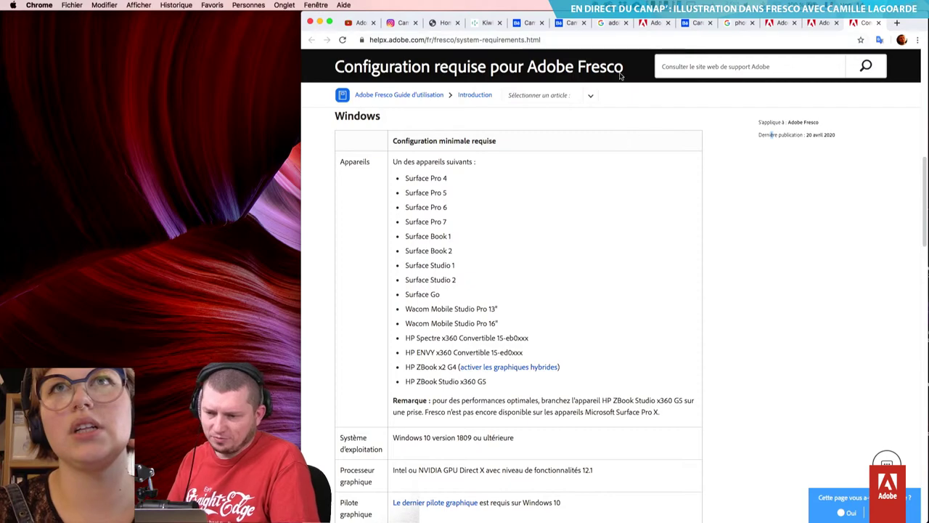
- Return from Behance to the kiwii-illustration.fr Travaux page and browse its artwork grid
{"action": "left_click", "coordinate": [523, 26]}
{"action": "left_click", "coordinate": [563, 24]}
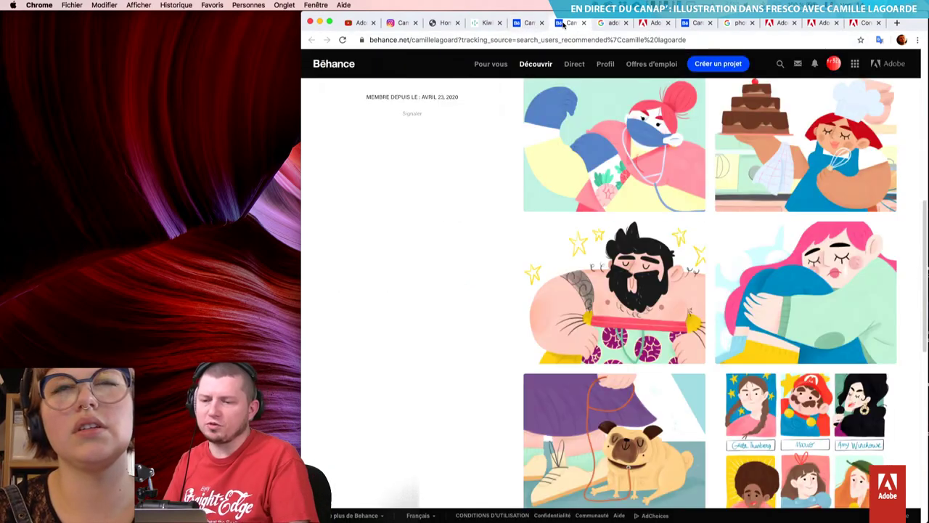
{"action": "left_click", "coordinate": [486, 22]}
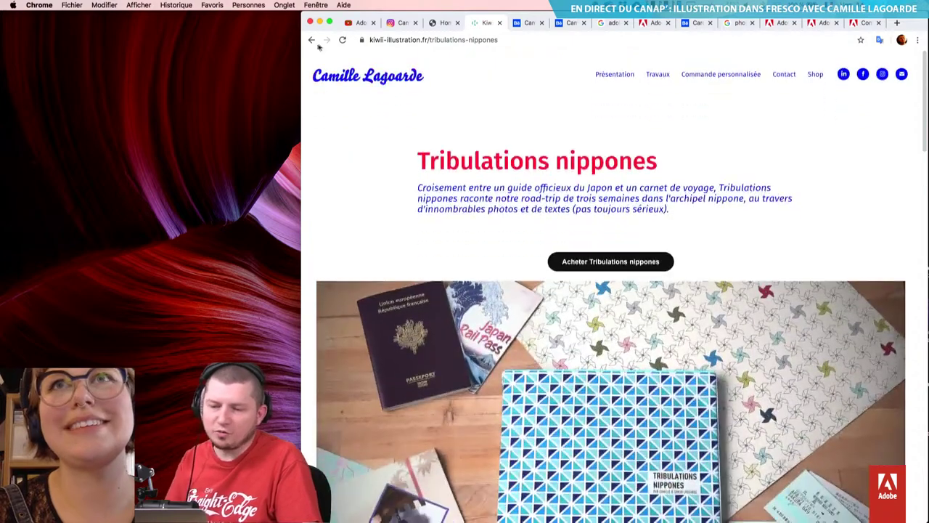
{"action": "left_click", "coordinate": [312, 40]}
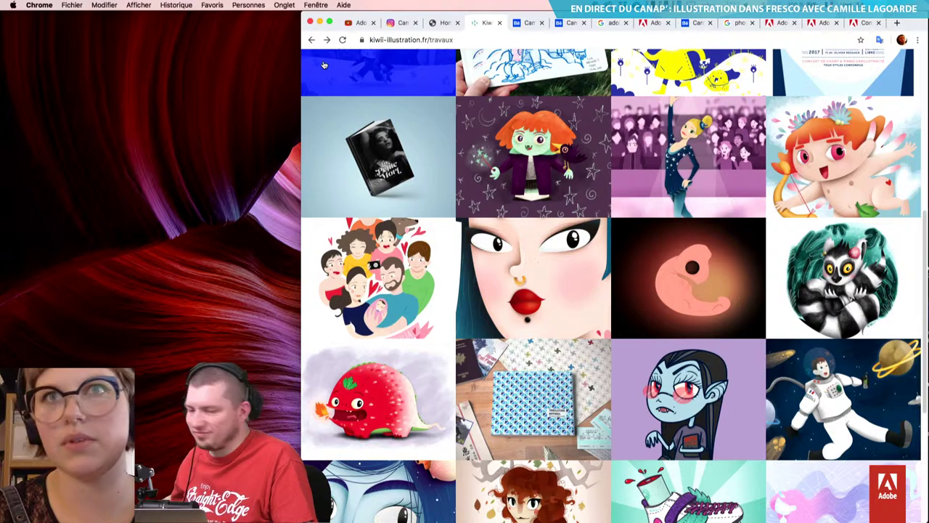
{"action": "scroll", "coordinate": [324, 65], "scroll_direction": "up", "scroll_amount": 5}
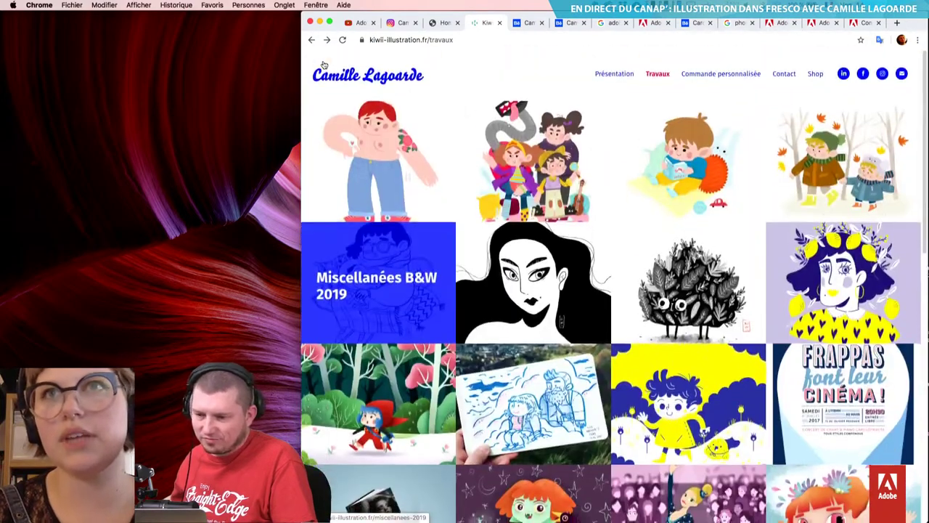
{"action": "scroll", "coordinate": [325, 66], "scroll_direction": "down", "scroll_amount": 1}
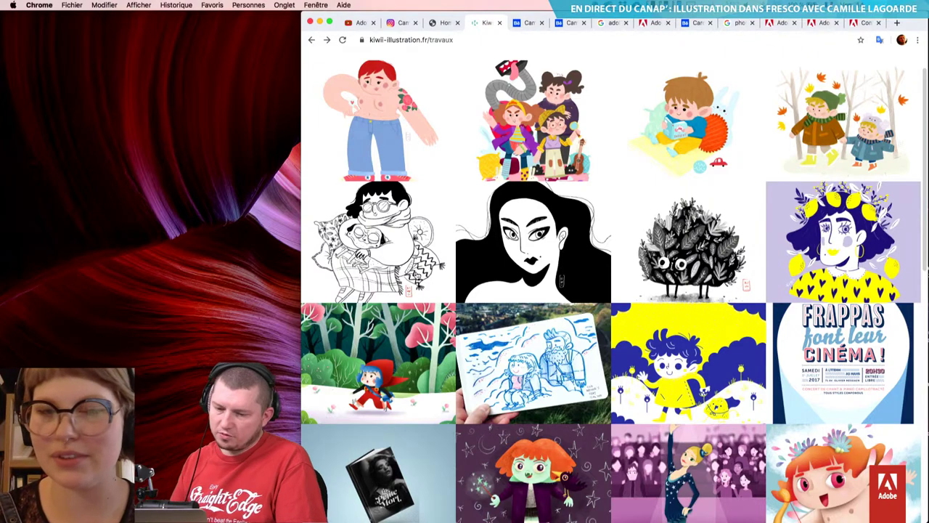
{"action": "scroll", "coordinate": [593, 333], "scroll_direction": "up", "scroll_amount": 1}
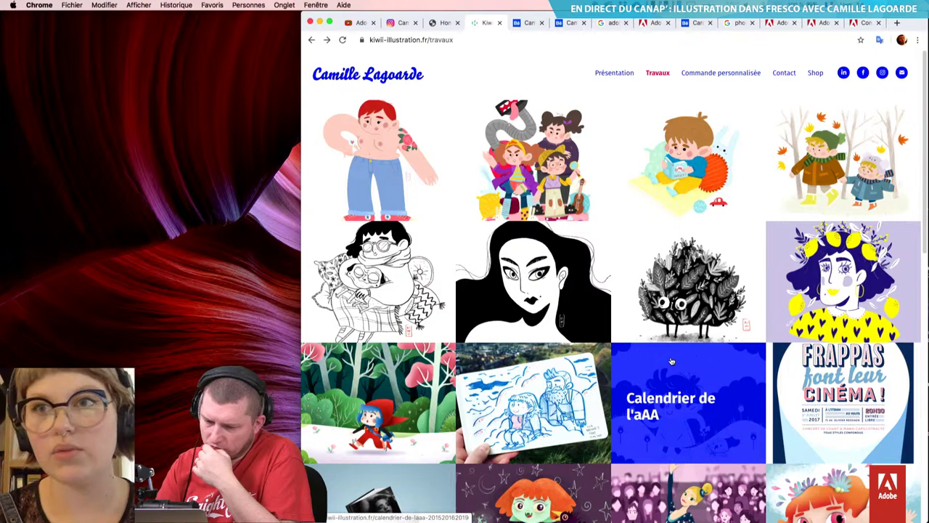
- Switch to the kiwii.pastek Instagram profile and scroll down through its post grid
{"action": "left_click", "coordinate": [401, 24]}
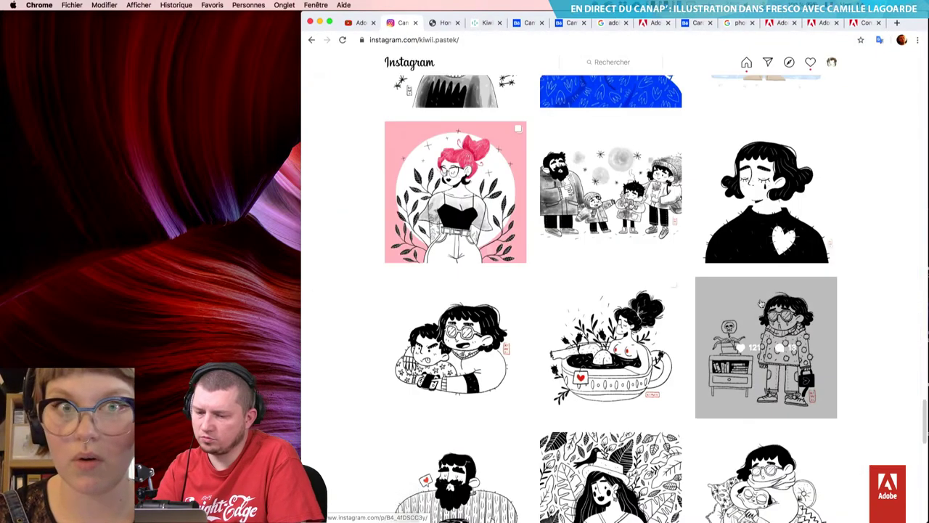
{"action": "scroll", "coordinate": [775, 417], "scroll_direction": "down", "scroll_amount": 3}
{"action": "scroll", "coordinate": [775, 417], "scroll_direction": "down", "scroll_amount": 20}
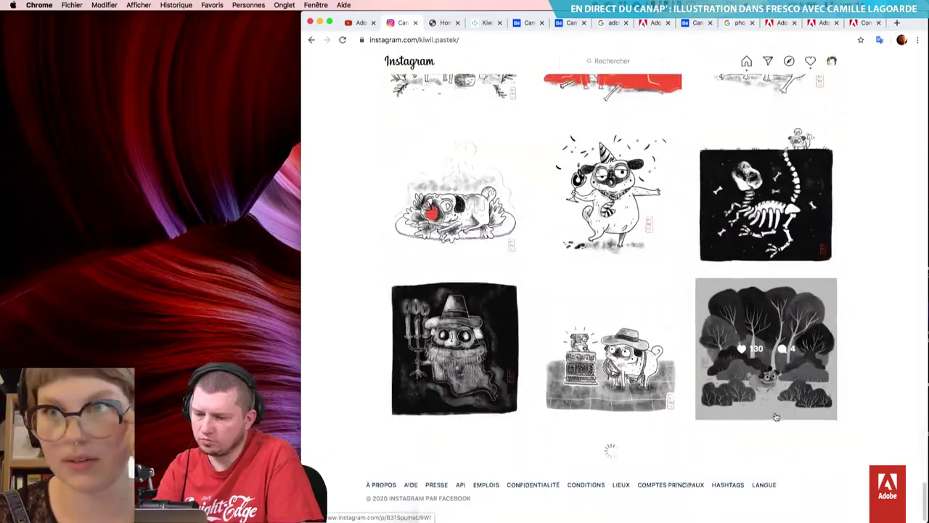
{"action": "scroll", "coordinate": [775, 417], "scroll_direction": "down", "scroll_amount": 15}
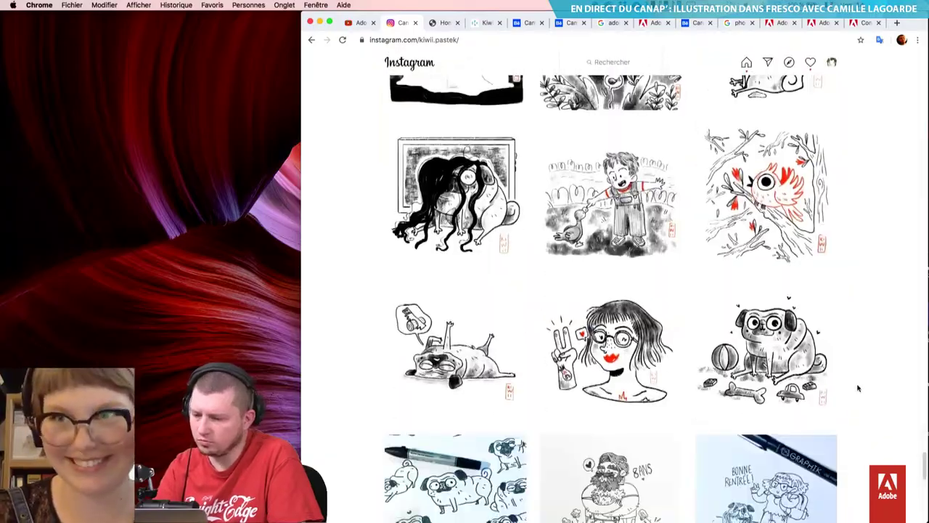
{"action": "scroll", "coordinate": [857, 389], "scroll_direction": "down", "scroll_amount": 15}
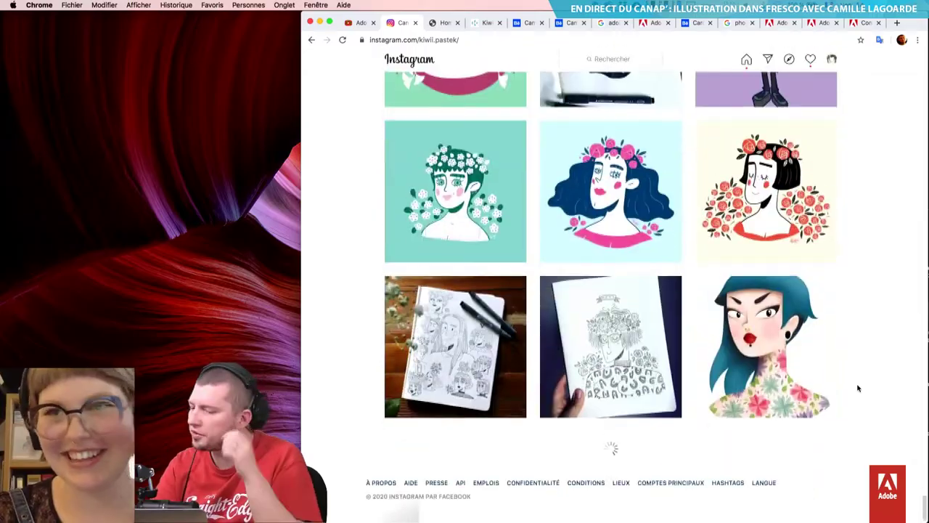
{"action": "scroll", "coordinate": [857, 388], "scroll_direction": "down", "scroll_amount": 15}
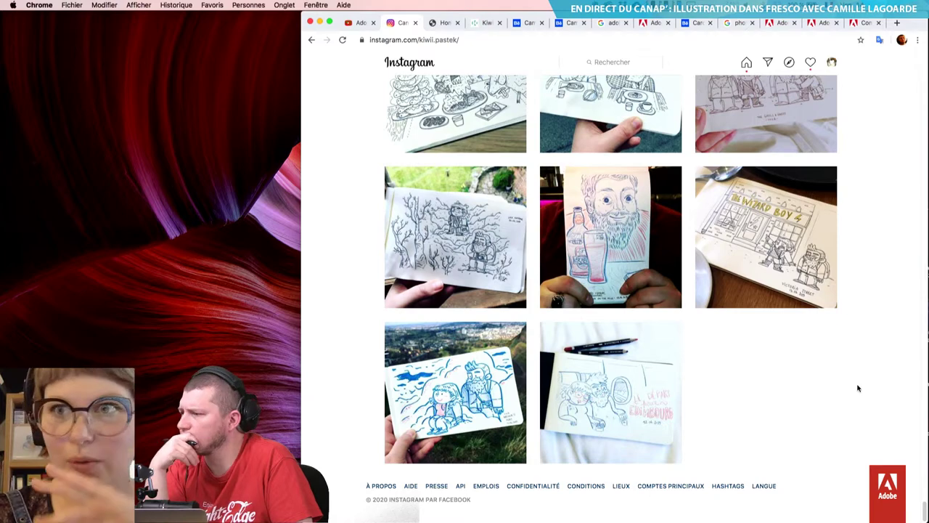
- Scroll back up the grid to the red-haired swordswoman and cupid sketches
{"action": "scroll", "coordinate": [857, 388], "scroll_direction": "up", "scroll_amount": 2}
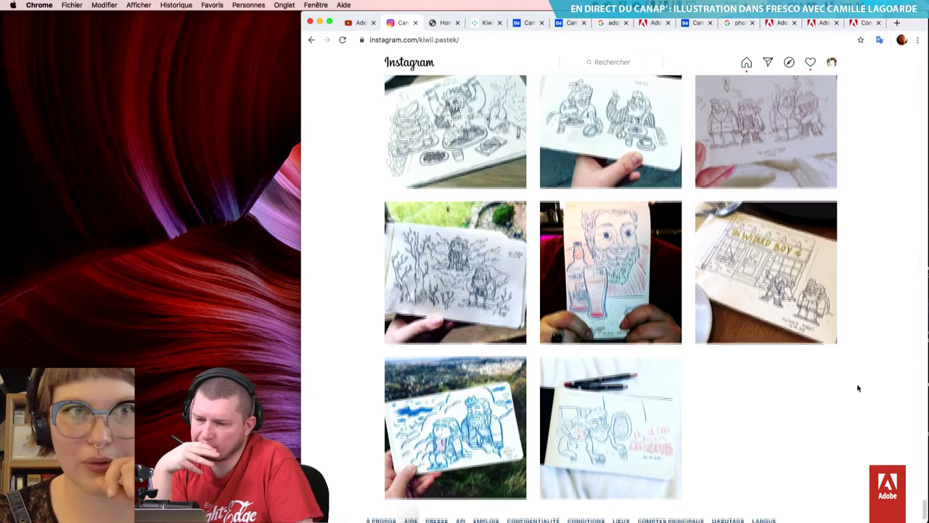
{"action": "scroll", "coordinate": [857, 388], "scroll_direction": "up", "scroll_amount": 2}
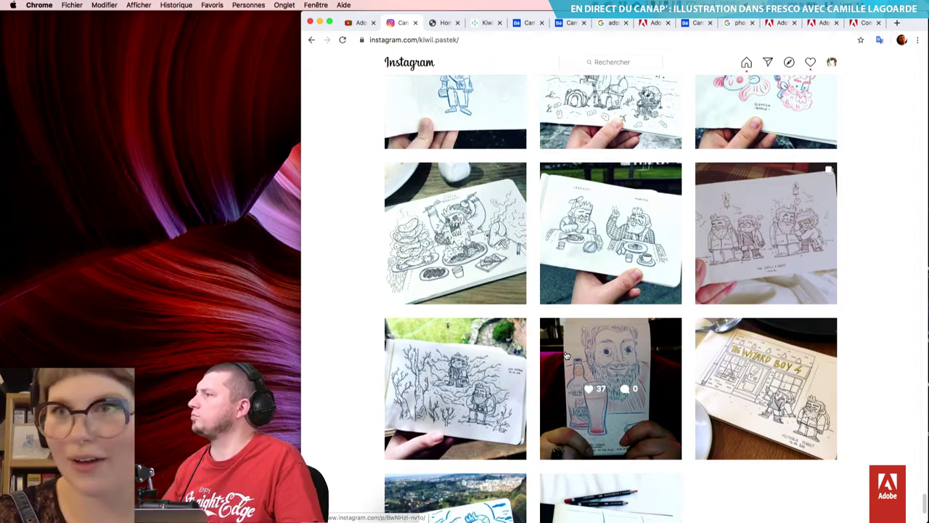
{"action": "scroll", "coordinate": [833, 279], "scroll_direction": "up", "scroll_amount": 3}
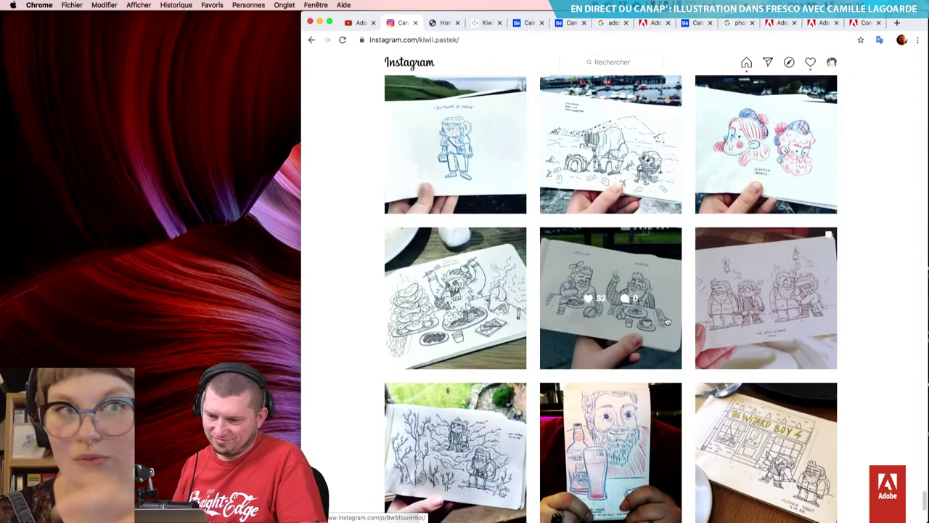
{"action": "scroll", "coordinate": [838, 270], "scroll_direction": "up", "scroll_amount": 2}
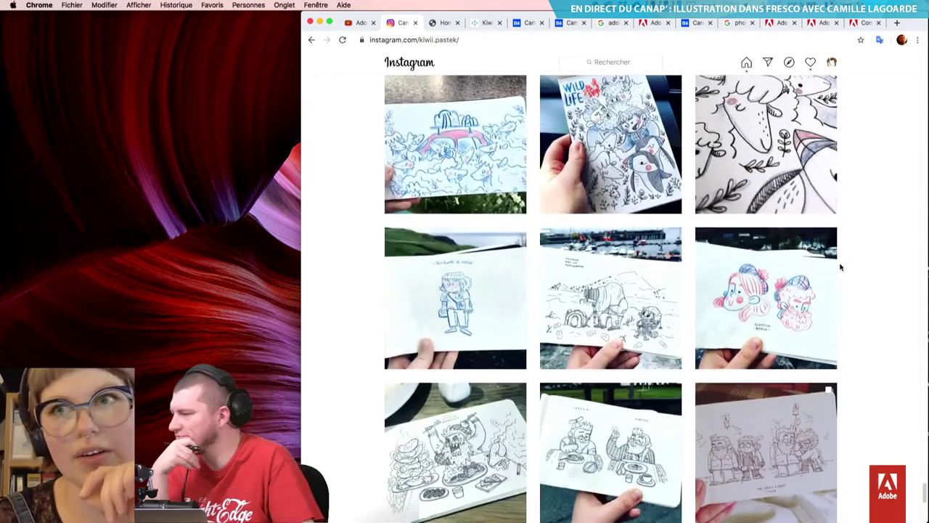
{"action": "scroll", "coordinate": [839, 267], "scroll_direction": "up", "scroll_amount": 1}
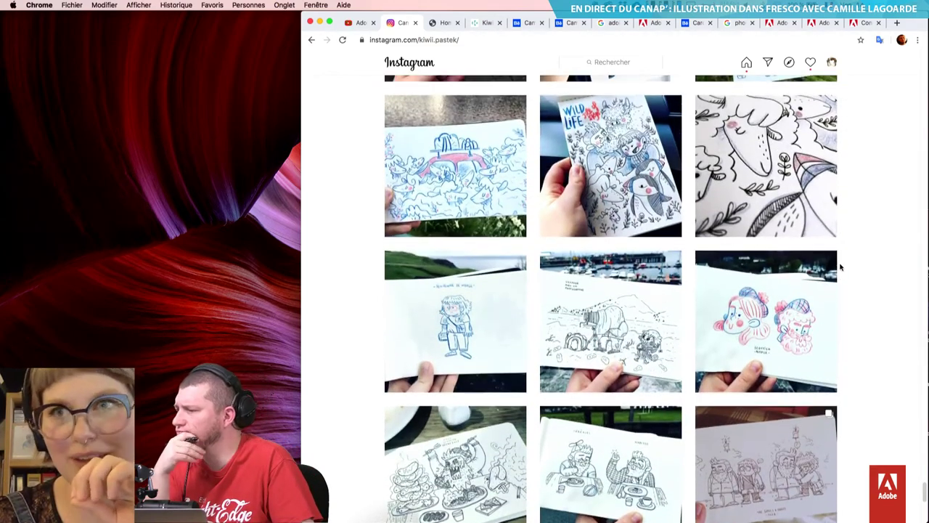
{"action": "scroll", "coordinate": [840, 267], "scroll_direction": "up", "scroll_amount": 4}
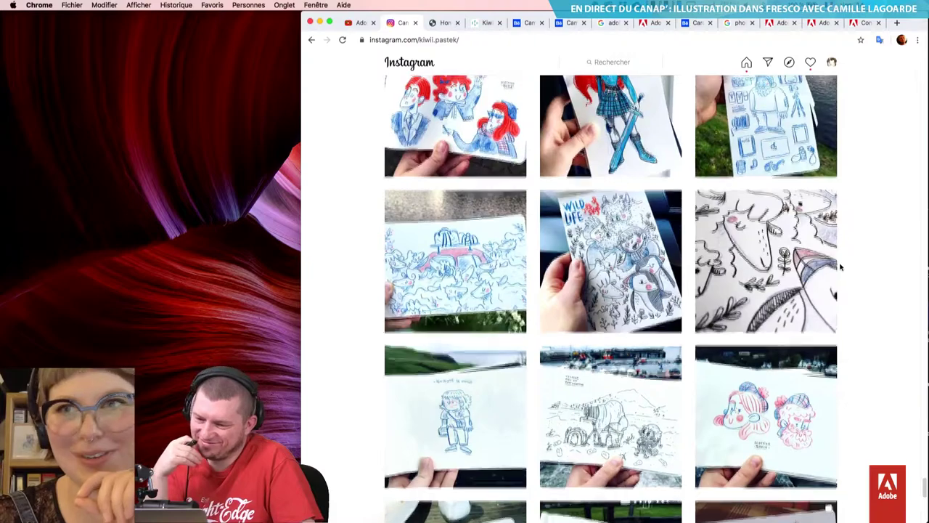
{"action": "scroll", "coordinate": [840, 267], "scroll_direction": "up", "scroll_amount": 3}
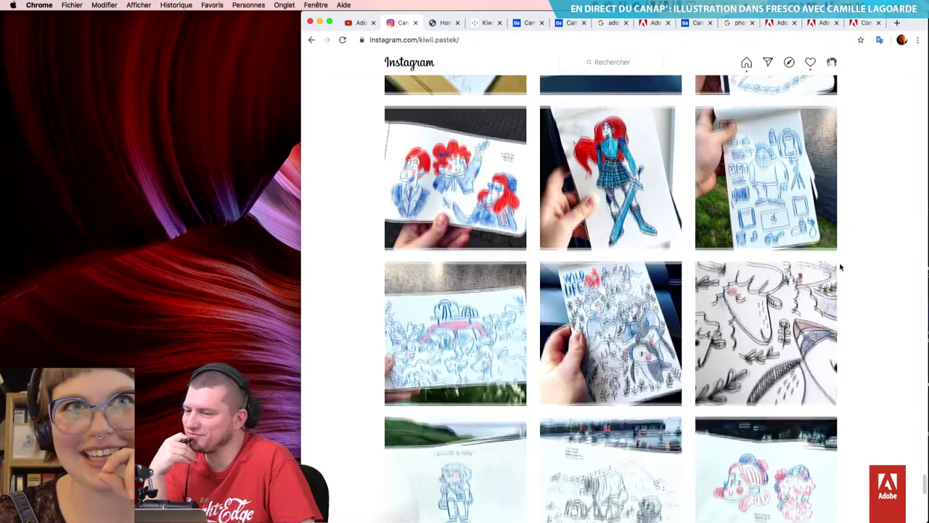
{"action": "scroll", "coordinate": [840, 267], "scroll_direction": "up", "scroll_amount": 2}
{"action": "scroll", "coordinate": [840, 267], "scroll_direction": "up", "scroll_amount": 2}
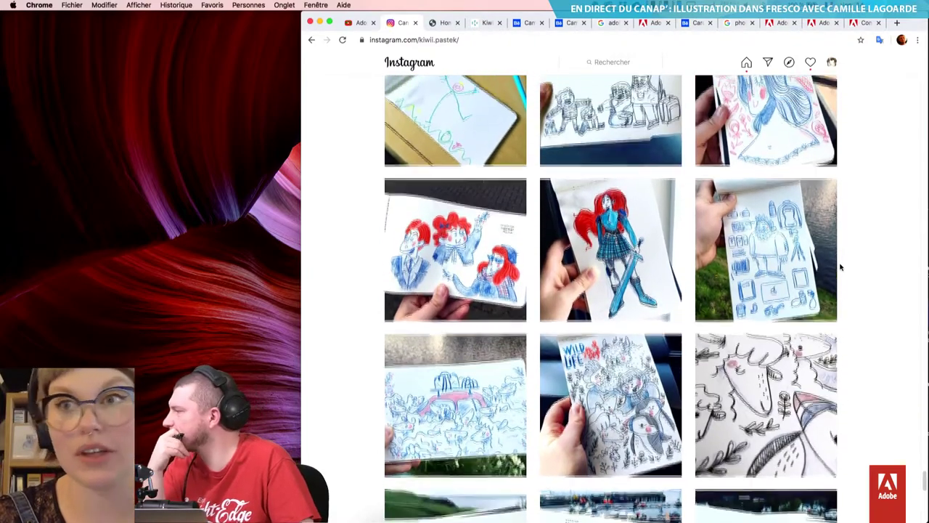
{"action": "scroll", "coordinate": [840, 267], "scroll_direction": "up", "scroll_amount": 2}
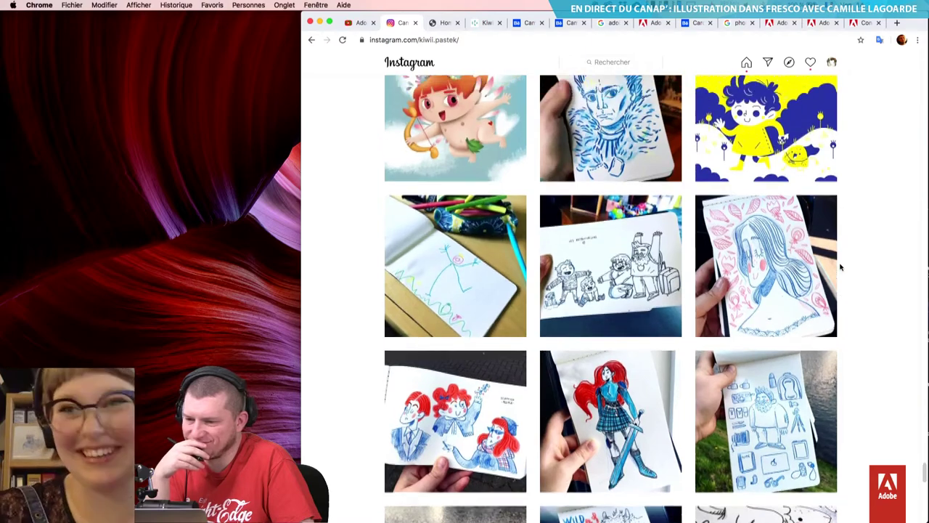
{"action": "scroll", "coordinate": [840, 268], "scroll_direction": "up", "scroll_amount": 1}
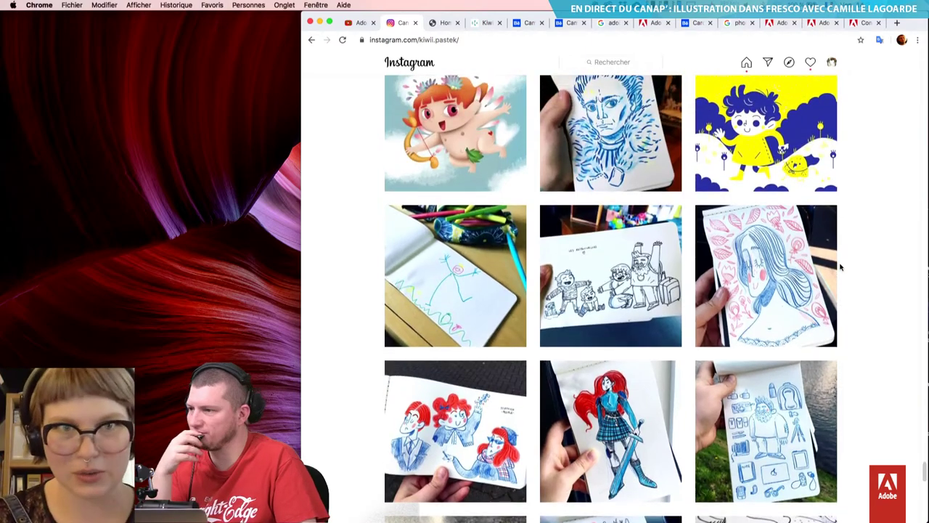
{"action": "scroll", "coordinate": [840, 268], "scroll_direction": "up", "scroll_amount": 2}
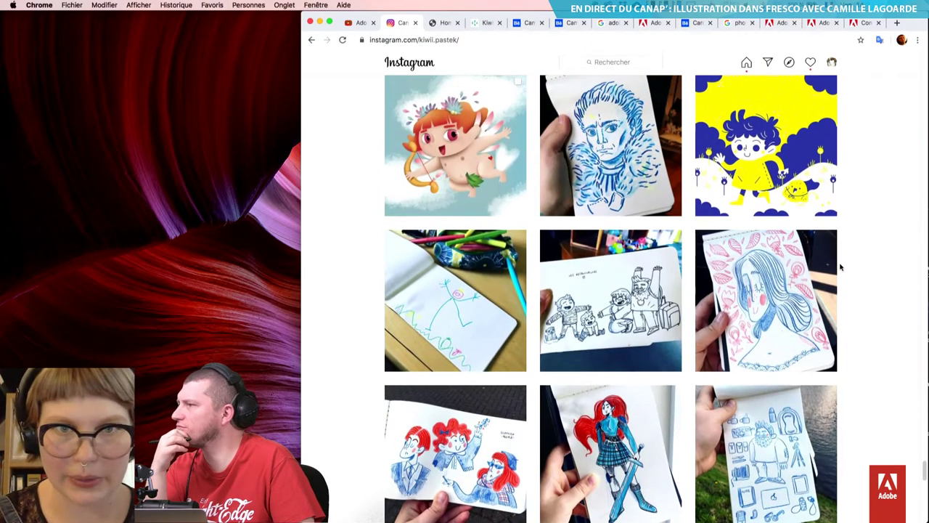
{"action": "scroll", "coordinate": [840, 267], "scroll_direction": "up", "scroll_amount": 1}
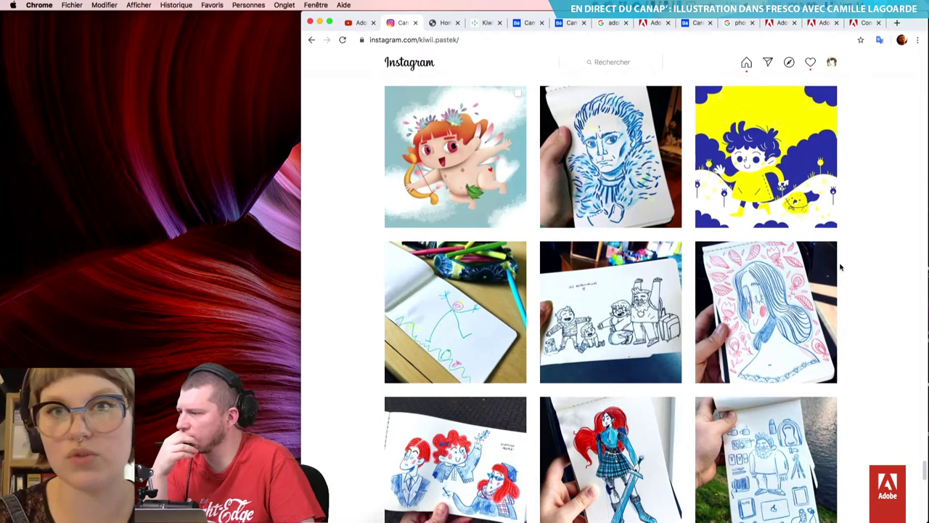
{"action": "scroll", "coordinate": [839, 267], "scroll_direction": "up", "scroll_amount": 2}
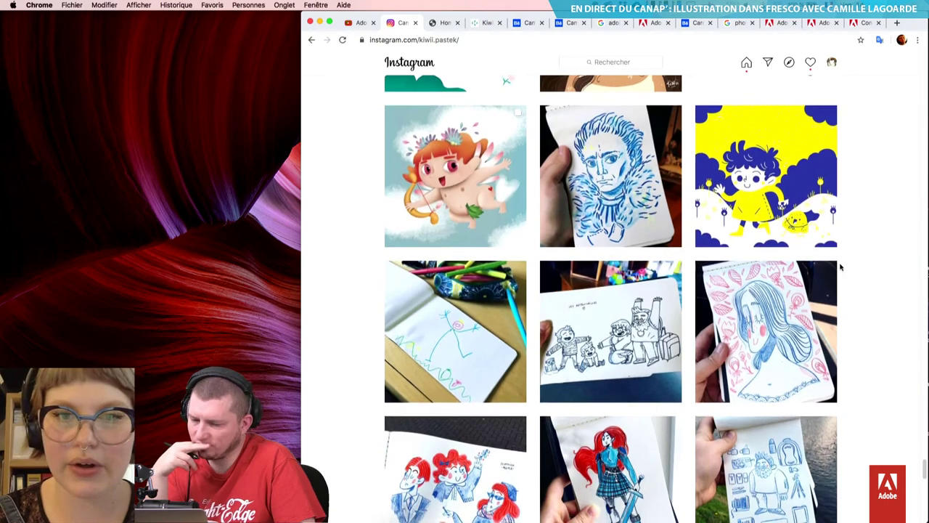
{"action": "scroll", "coordinate": [840, 267], "scroll_direction": "down", "scroll_amount": 4}
{"action": "scroll", "coordinate": [840, 267], "scroll_direction": "down", "scroll_amount": 3}
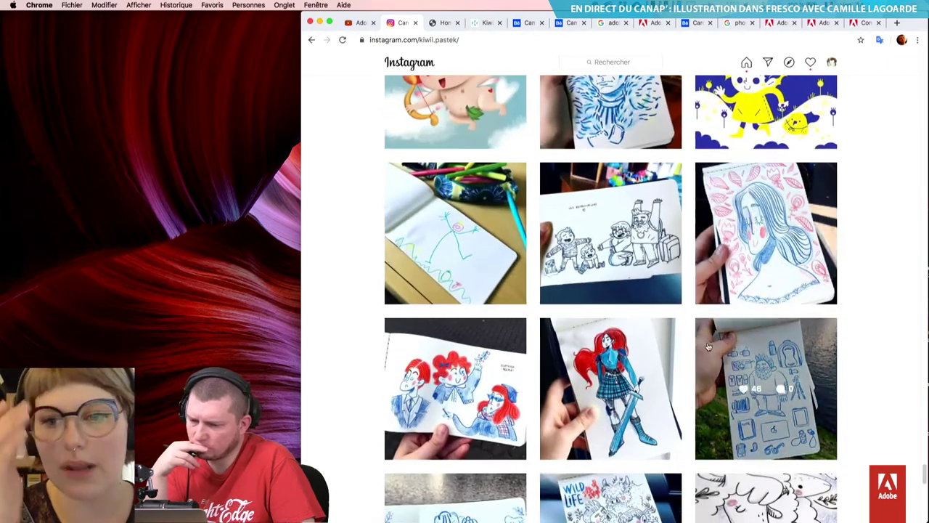
- Open the red-haired warrior post and step through to the travel survival kit and sheep drawings
{"action": "left_click", "coordinate": [672, 352]}
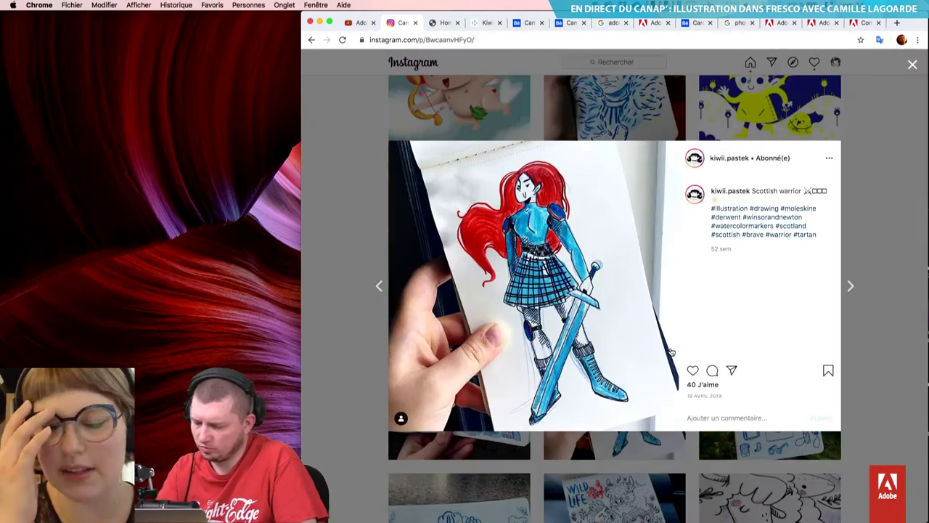
{"action": "key", "text": "Right"}
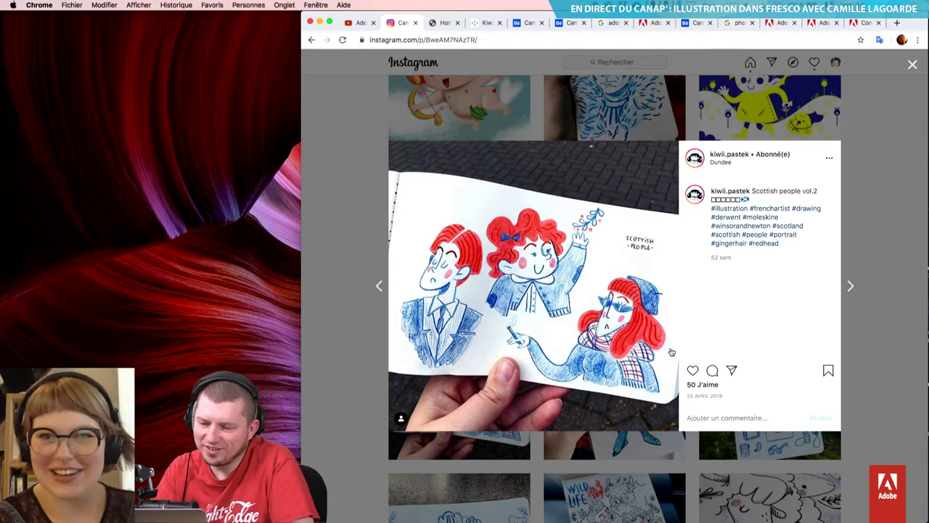
{"action": "key", "text": "Right"}
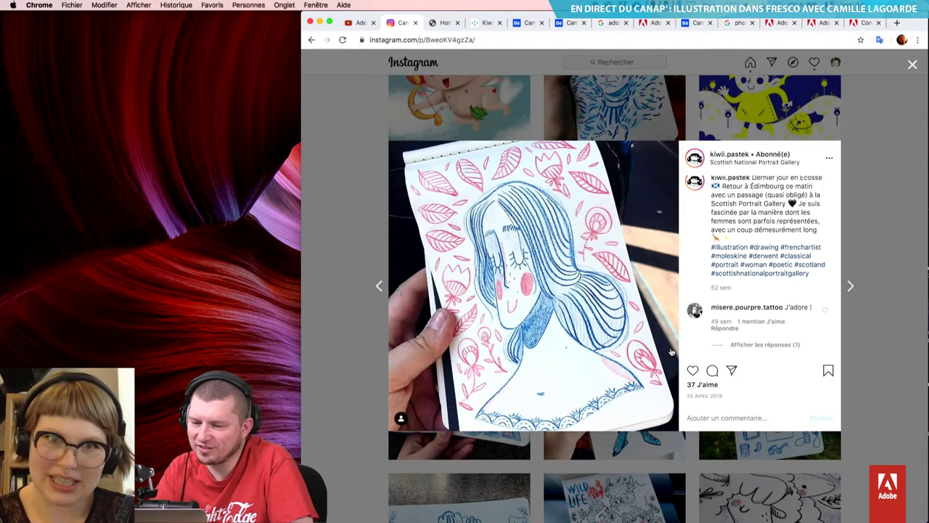
{"action": "key", "text": "Right"}
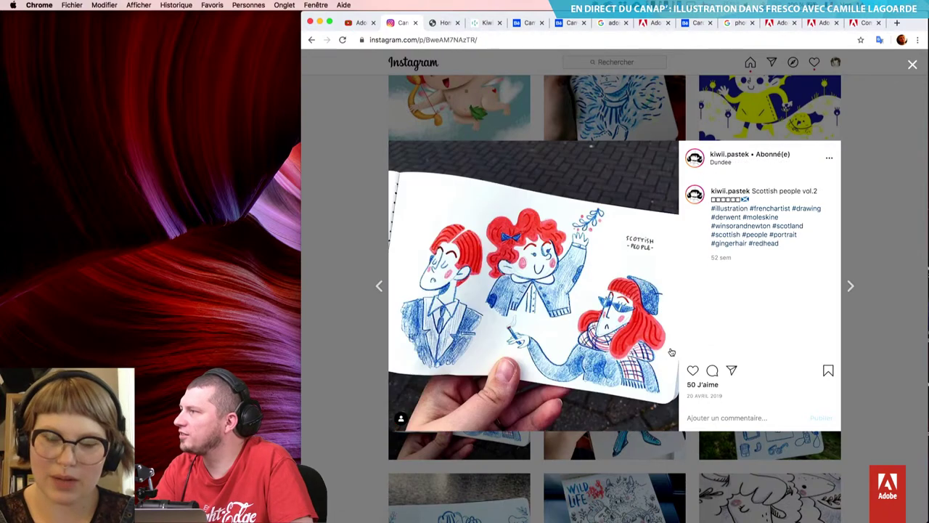
{"action": "key", "text": "Right"}
{"action": "key", "text": "Right"}
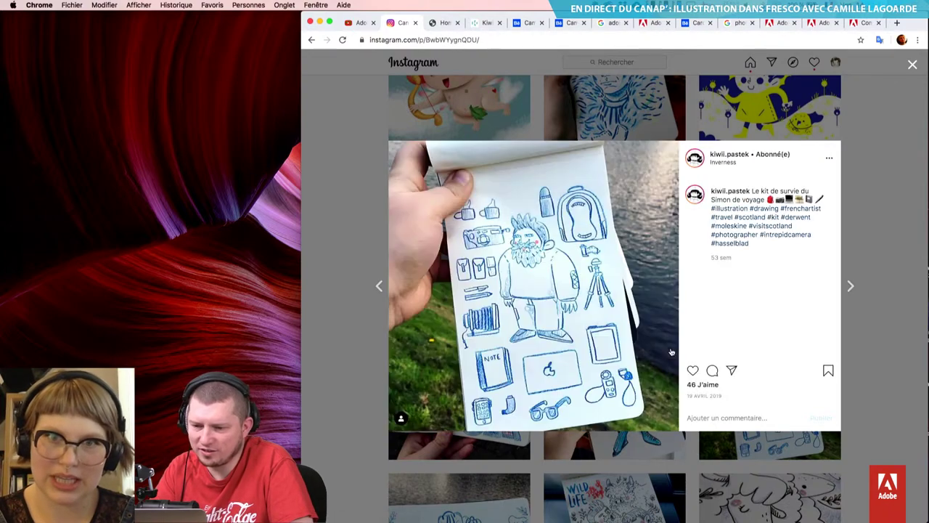
{"action": "key", "text": "Right"}
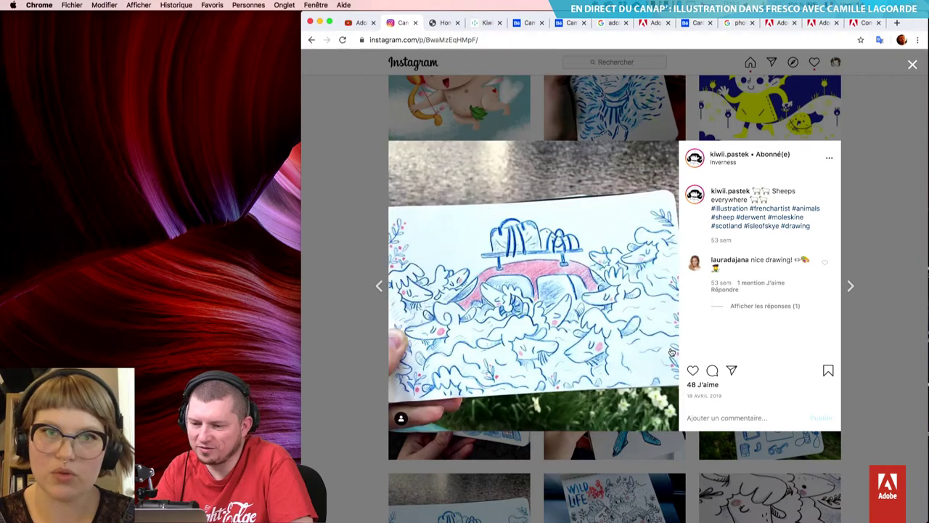
- Advance past the Wild Life, Scottish breakfast and porridge posts to the Ghosts & Gouls sketch
{"action": "key", "text": "Right"}
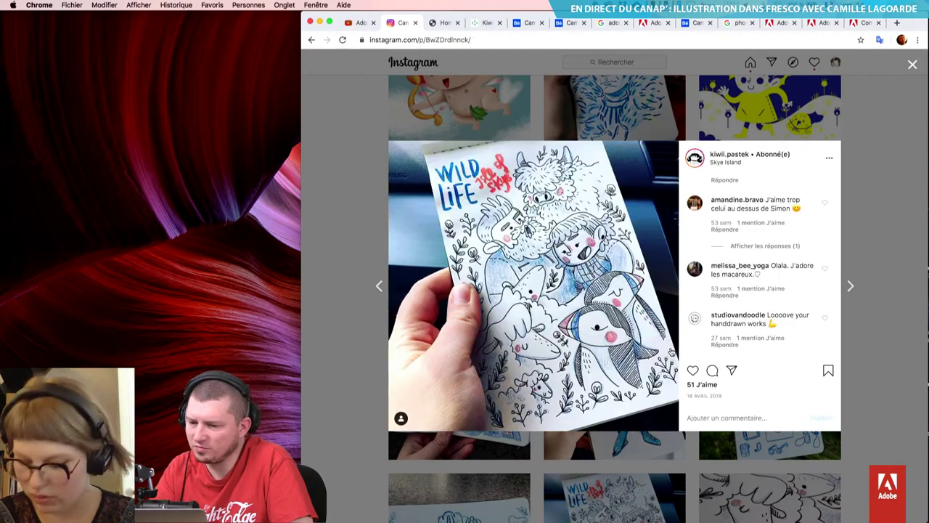
{"action": "key", "text": "Right"}
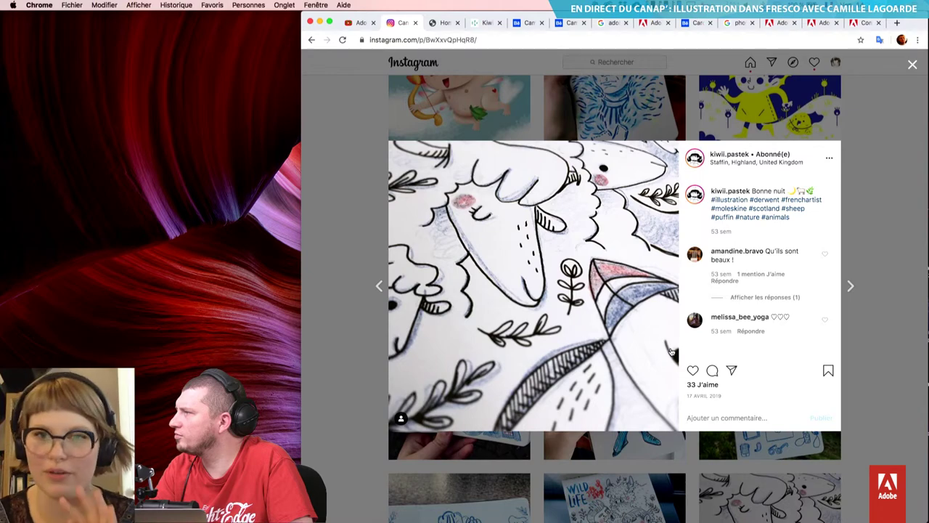
{"action": "key", "text": "Right"}
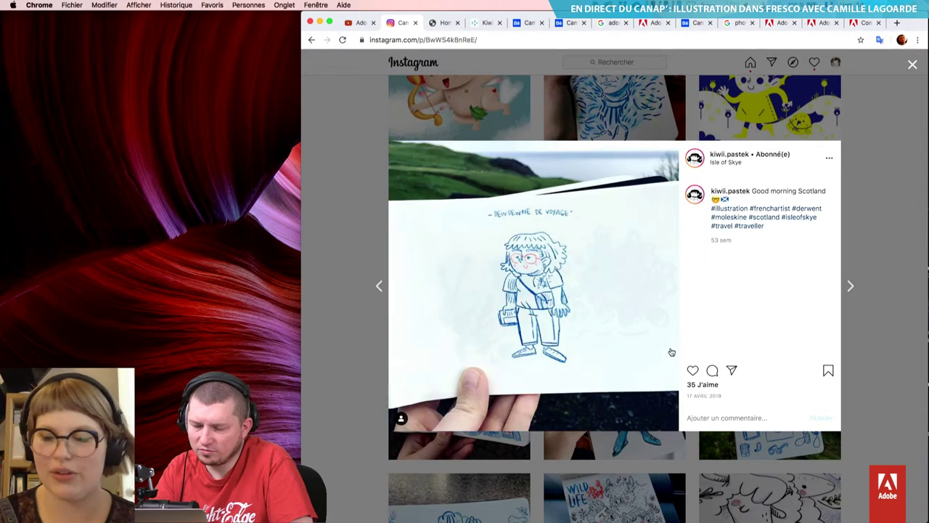
{"action": "key", "text": "Right"}
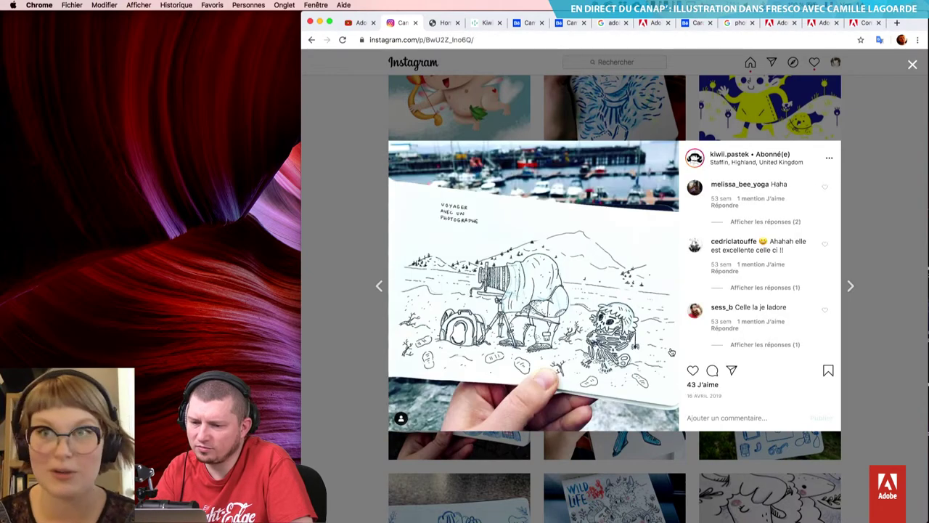
{"action": "key", "text": "Right"}
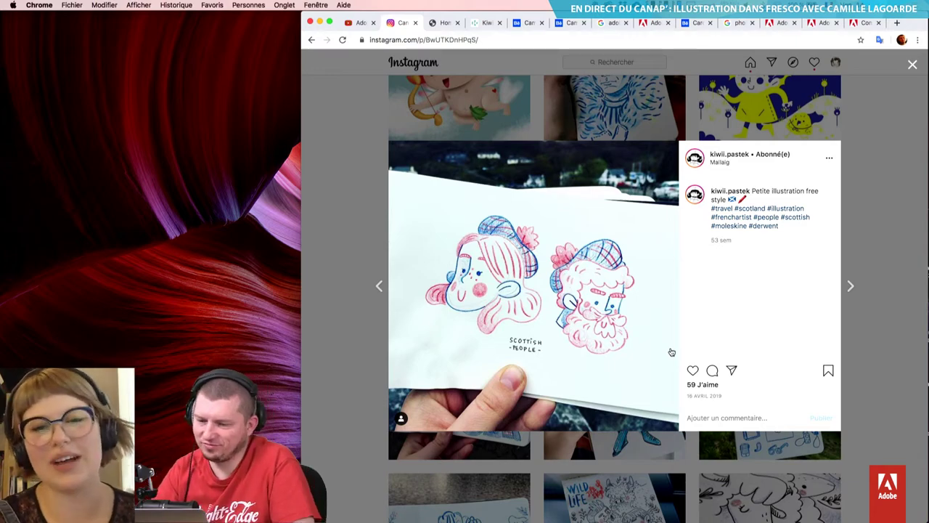
{"action": "key", "text": "Right"}
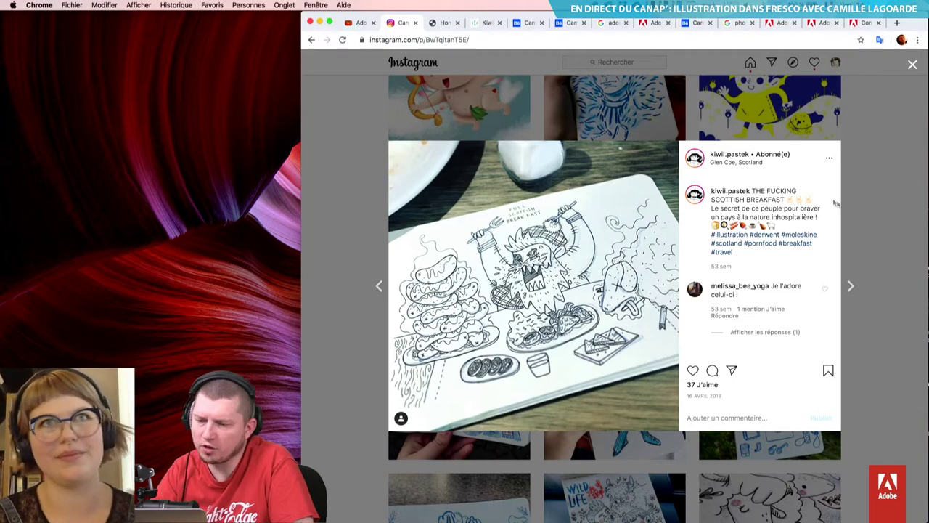
{"action": "key", "text": "Right"}
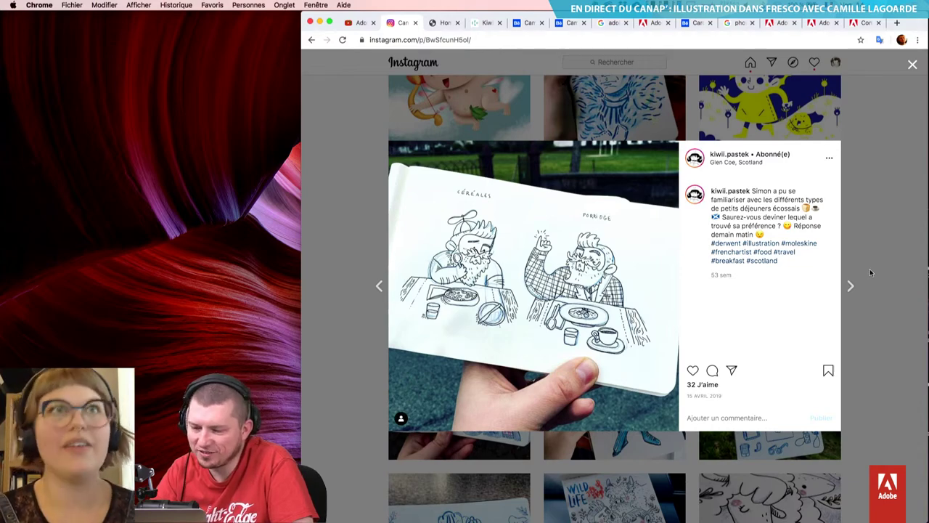
{"action": "key", "text": "Right"}
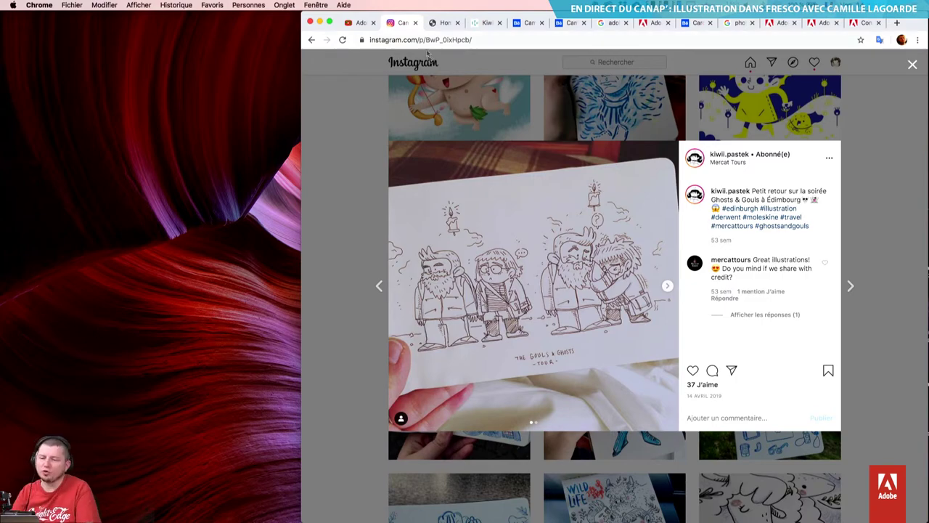
- Close the Instagram post, scroll up the profile grid, and return to Fresco's system requirements
{"action": "left_click", "coordinate": [360, 128]}
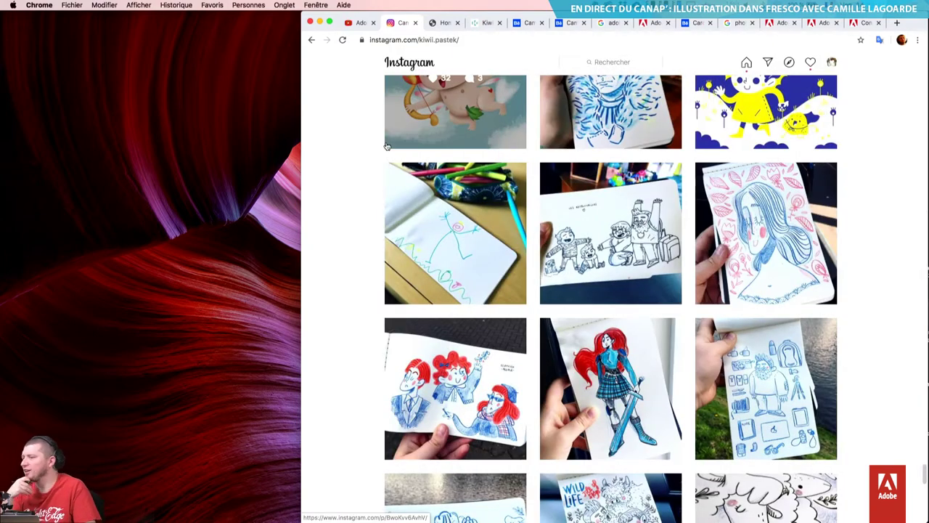
{"action": "scroll", "coordinate": [621, 107], "scroll_direction": "up", "scroll_amount": 2}
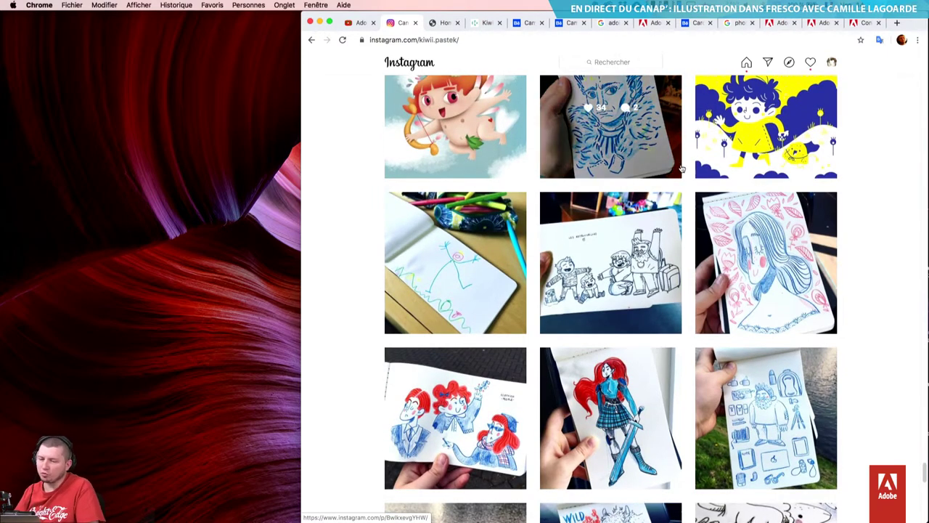
{"action": "scroll", "coordinate": [681, 170], "scroll_direction": "up", "scroll_amount": 2}
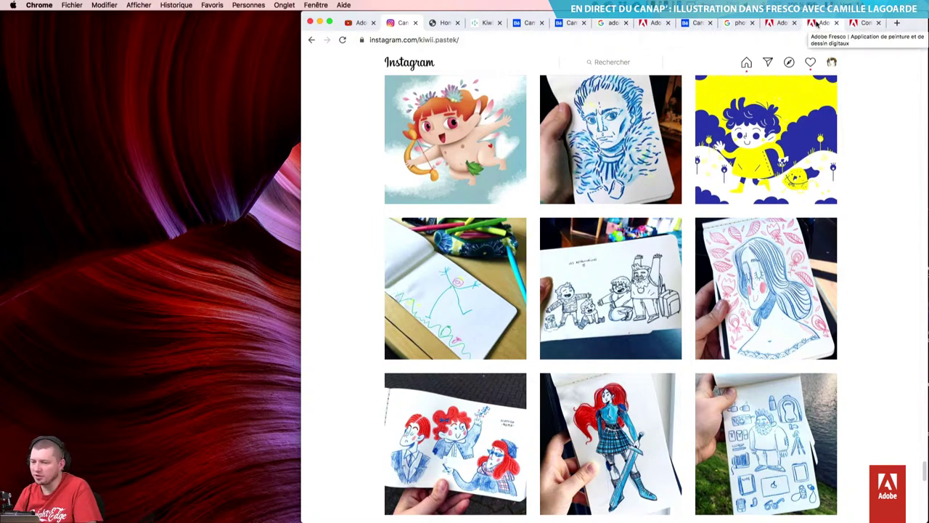
{"action": "left_click", "coordinate": [861, 23]}
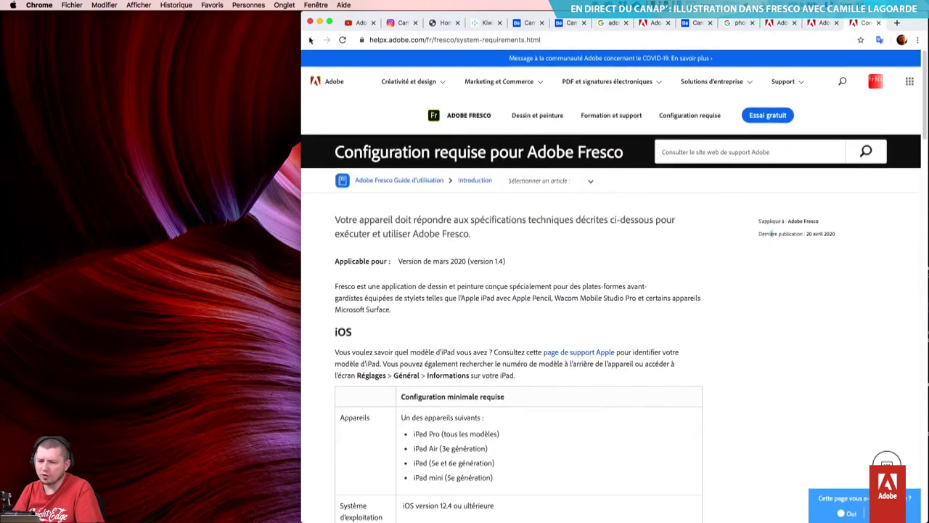
- Switch to the Adobe Fresco product page tab
{"action": "left_click", "coordinate": [816, 22]}
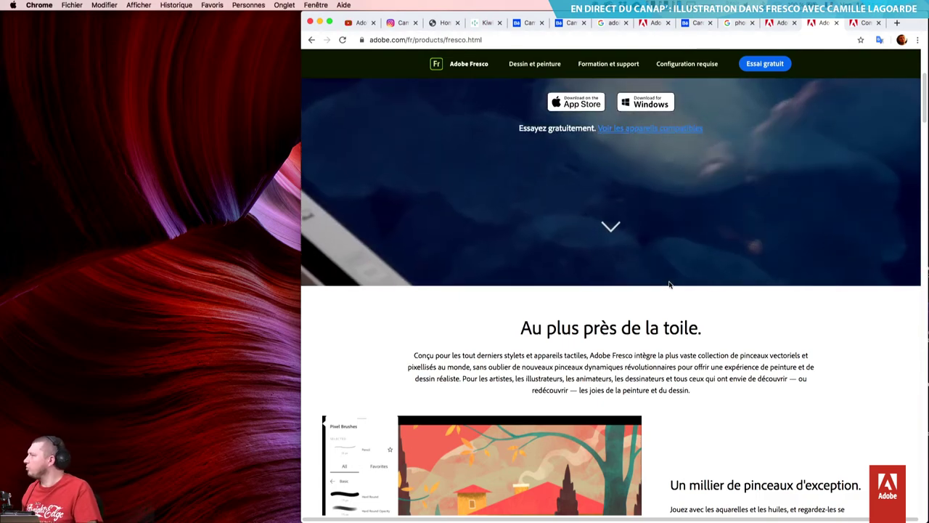
- Scroll the Fresco product page past the brush showcase to the Adobe Sensei dynamic brushes
{"action": "scroll", "coordinate": [583, 228], "scroll_direction": "down", "scroll_amount": 3}
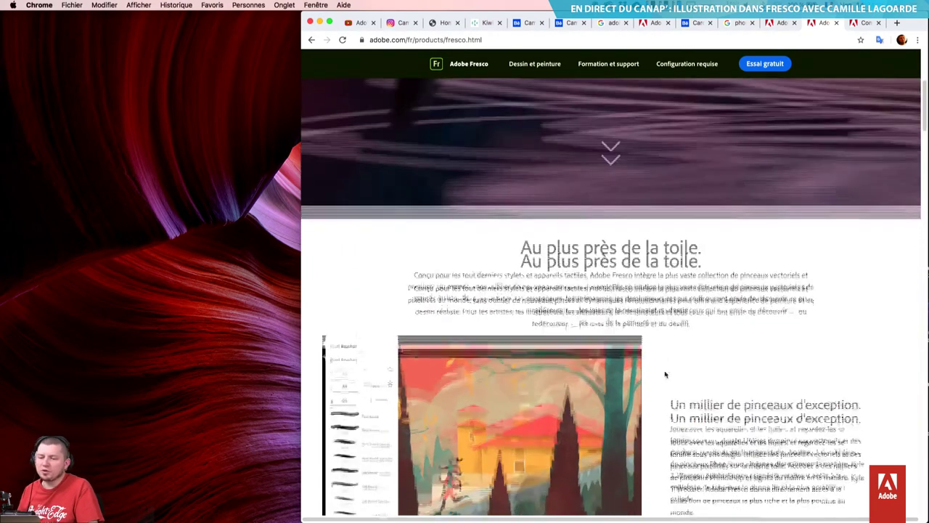
{"action": "scroll", "coordinate": [665, 373], "scroll_direction": "down", "scroll_amount": 5}
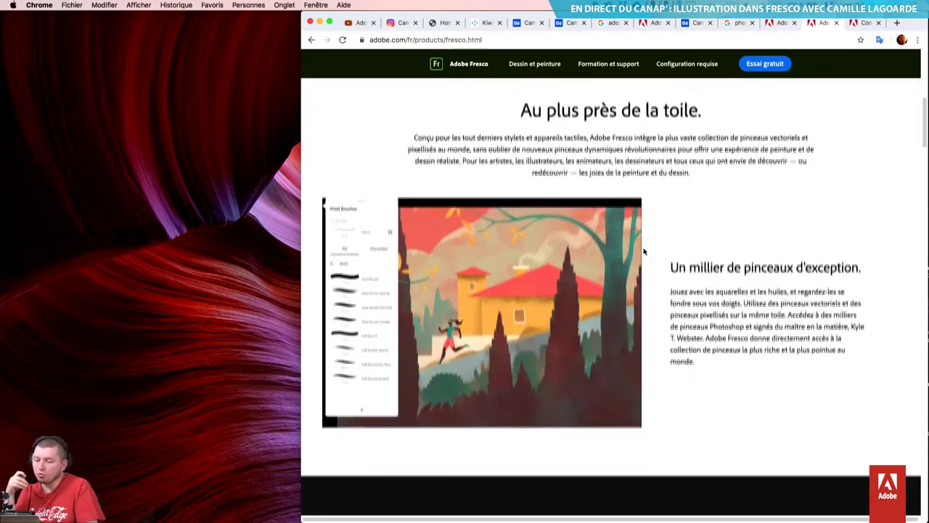
{"action": "scroll", "coordinate": [643, 251], "scroll_direction": "down", "scroll_amount": 3}
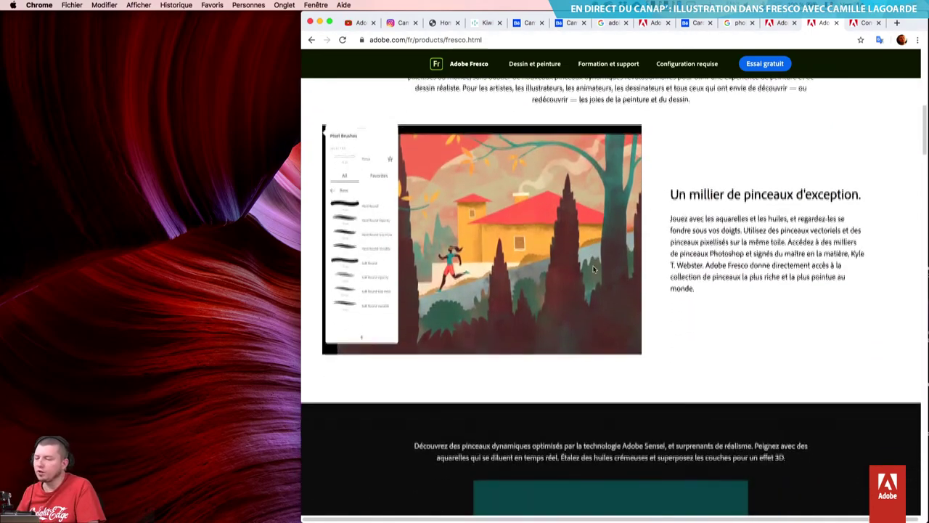
{"action": "scroll", "coordinate": [595, 274], "scroll_direction": "down", "scroll_amount": 1}
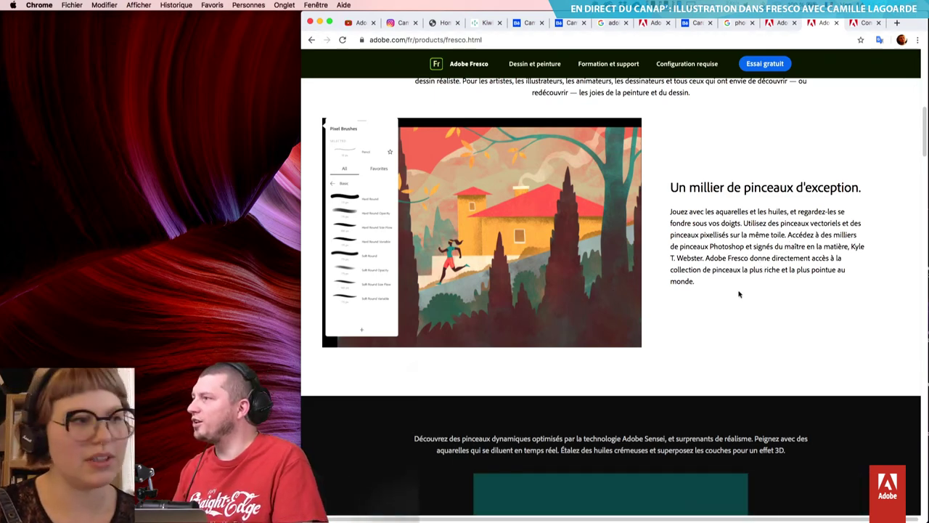
{"action": "scroll", "coordinate": [805, 320], "scroll_direction": "down", "scroll_amount": 5}
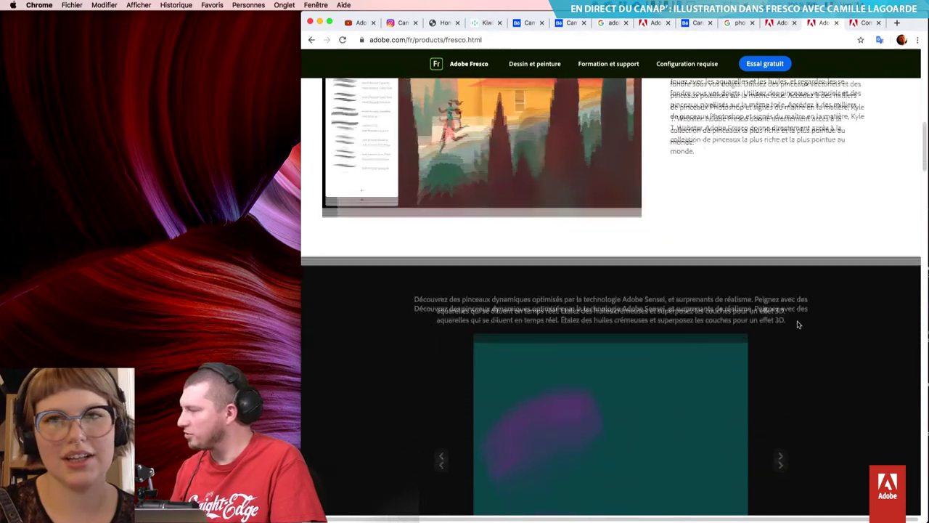
{"action": "scroll", "coordinate": [788, 330], "scroll_direction": "down", "scroll_amount": 2}
{"action": "scroll", "coordinate": [787, 337], "scroll_direction": "up", "scroll_amount": 2}
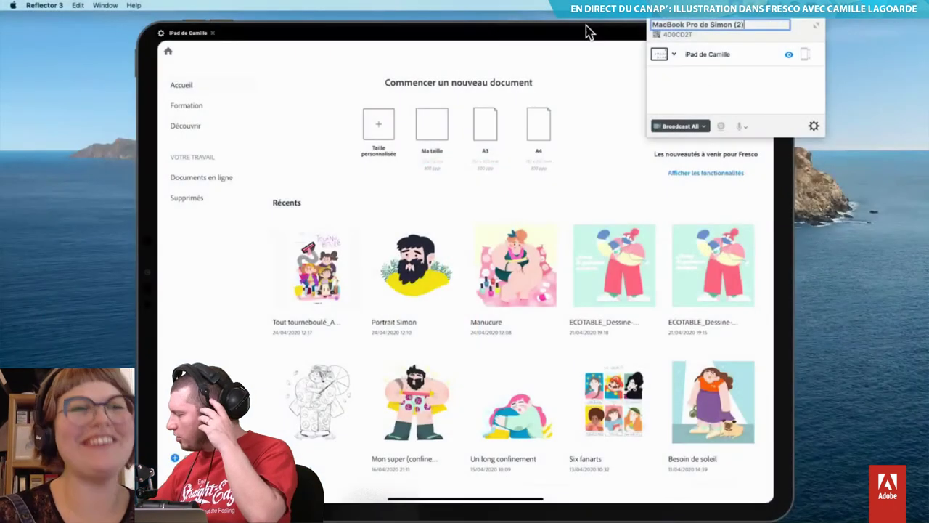
- Dismiss the Reflector device dropdown to reveal the mirrored Fresco home screen
{"action": "left_click", "coordinate": [585, 26]}
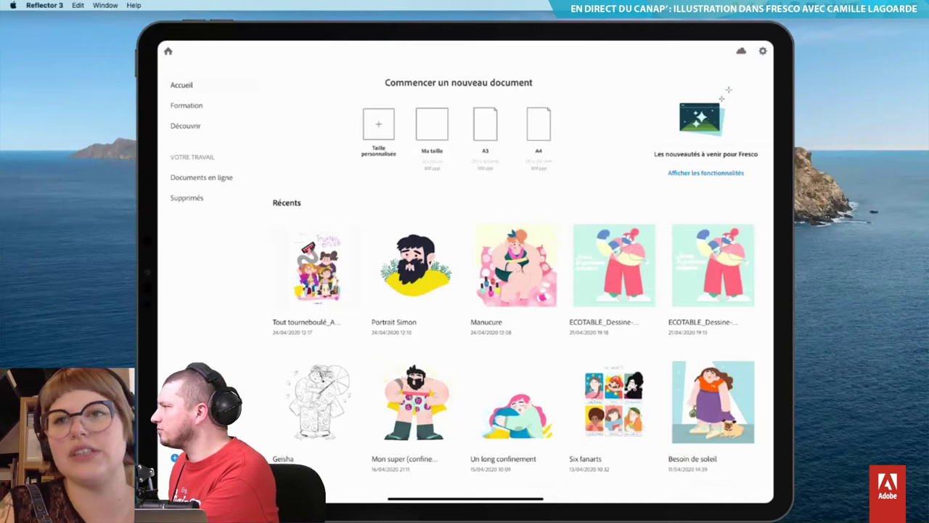
- Put IMG_0136.mp4 on the desktop, select it and play it in Quick Look
{"action": "left_click_drag", "start_coordinate": [0, 188], "coordinate": [858, 96]}
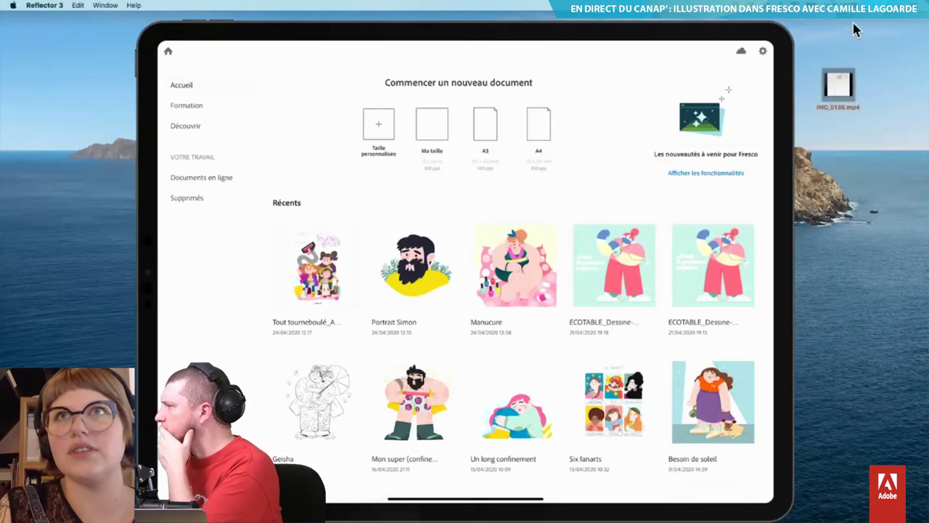
{"action": "left_click", "coordinate": [840, 92]}
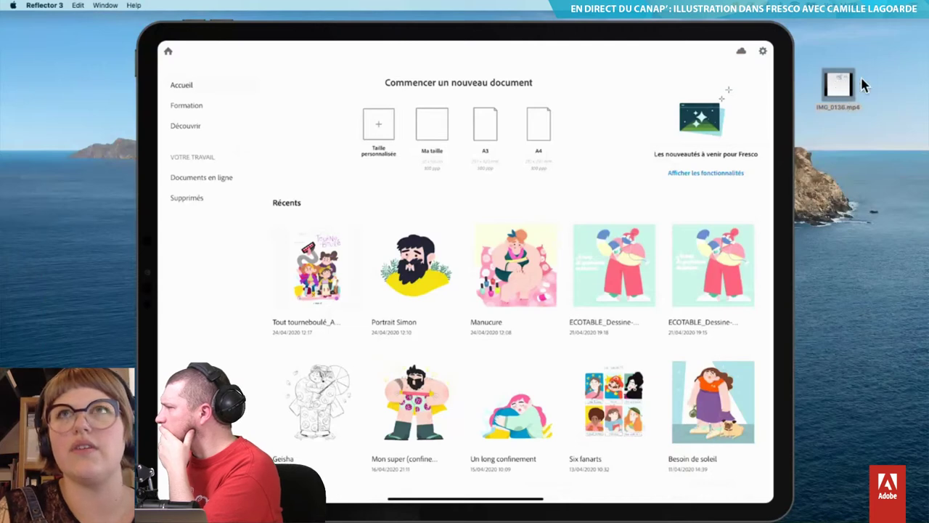
{"action": "left_click", "coordinate": [840, 98]}
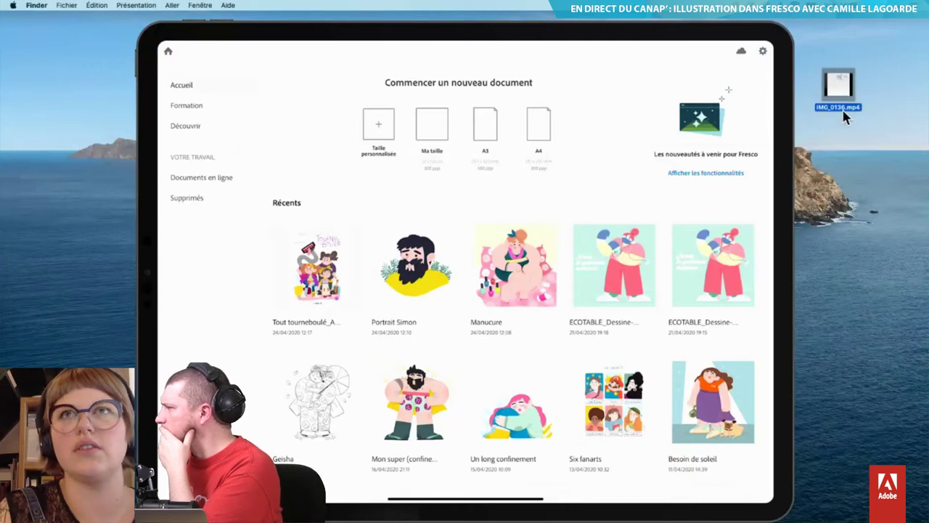
{"action": "key", "text": "space"}
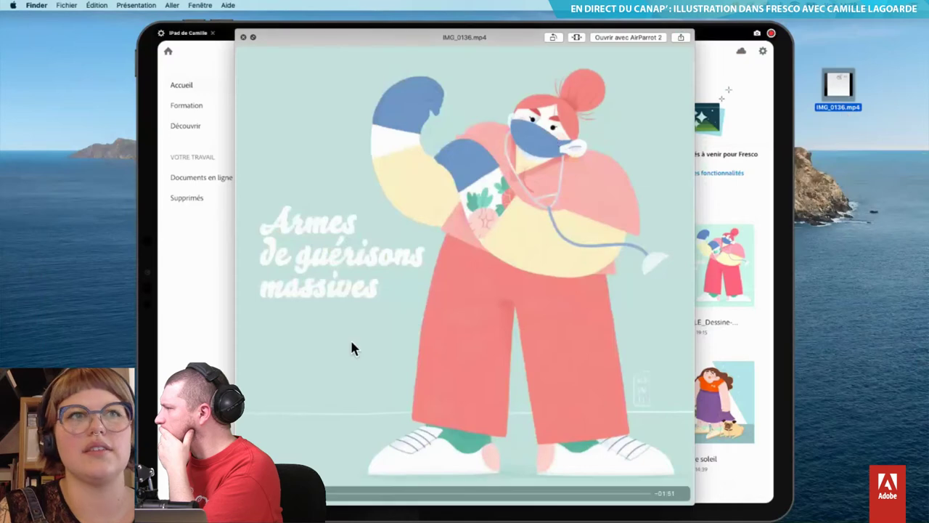
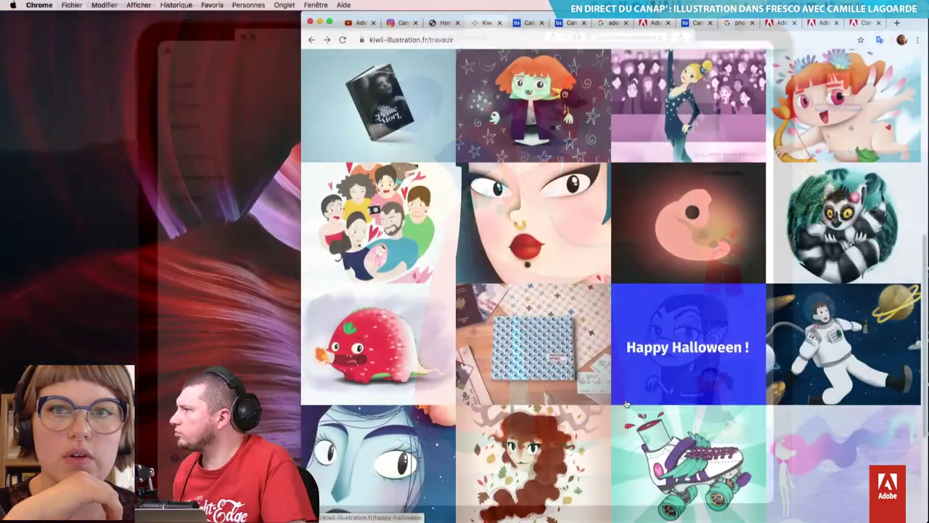
- Open the Spirit of the Sea project from the works grid and scroll through its page
{"action": "scroll", "coordinate": [626, 403], "scroll_direction": "down", "scroll_amount": 1}
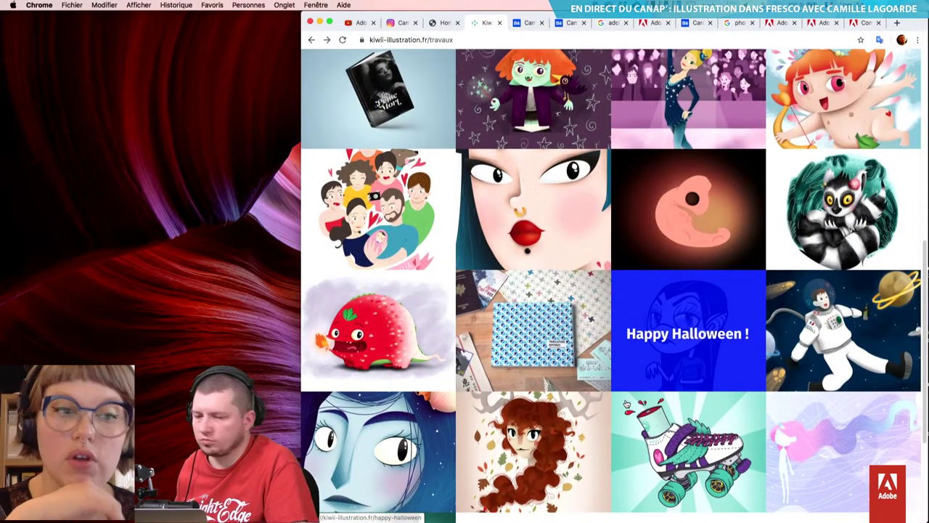
{"action": "scroll", "coordinate": [625, 404], "scroll_direction": "up", "scroll_amount": 1}
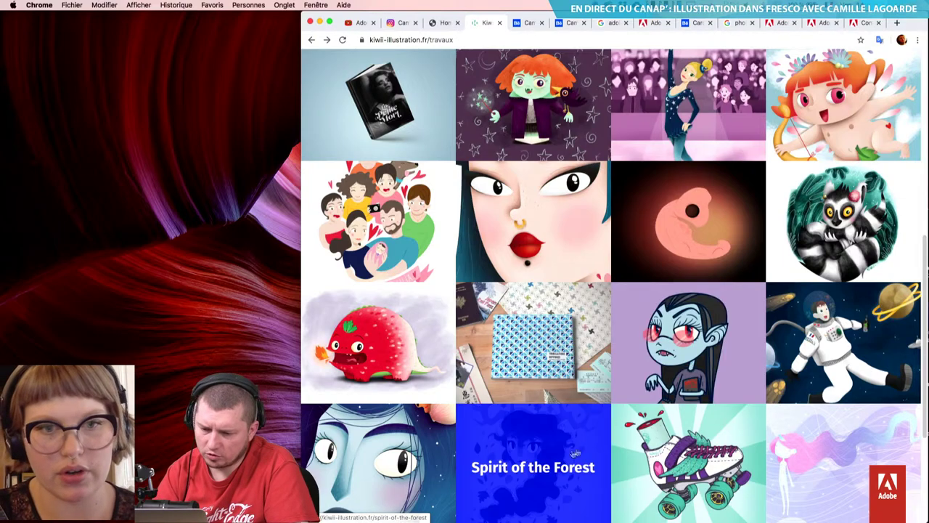
{"action": "scroll", "coordinate": [558, 447], "scroll_direction": "down", "scroll_amount": 3}
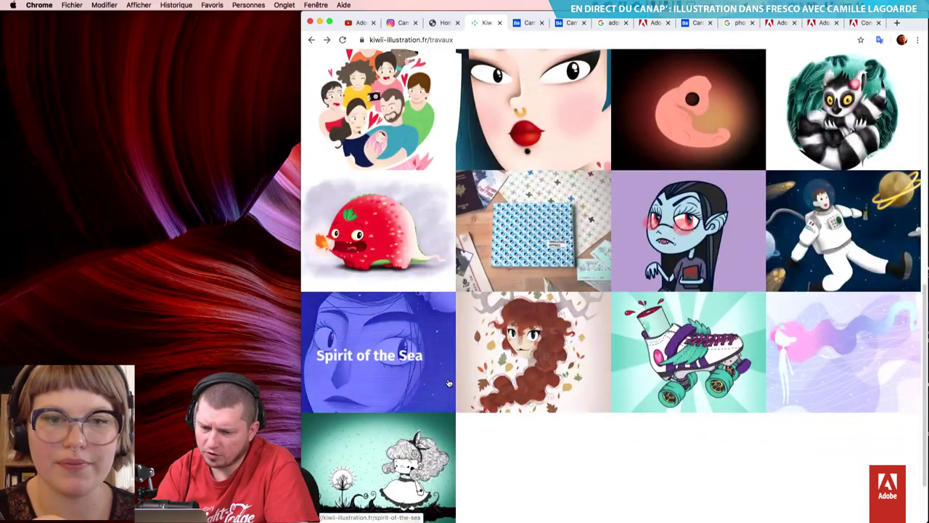
{"action": "left_click", "coordinate": [415, 386]}
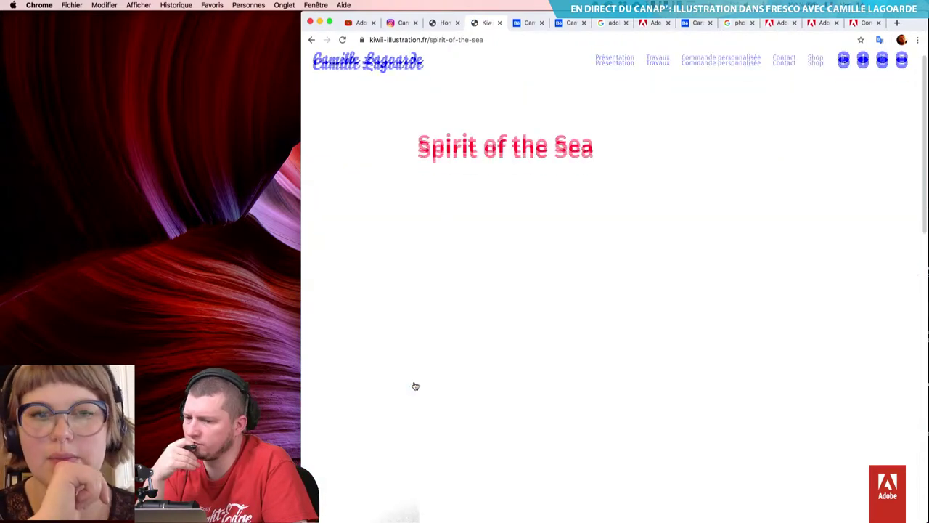
{"action": "scroll", "coordinate": [415, 385], "scroll_direction": "down", "scroll_amount": 3}
{"action": "scroll", "coordinate": [415, 385], "scroll_direction": "down", "scroll_amount": 3}
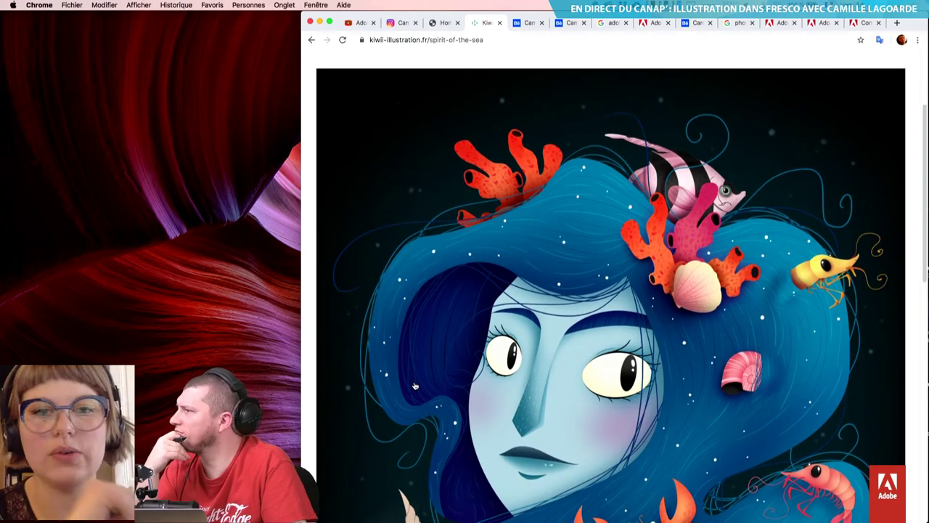
{"action": "scroll", "coordinate": [415, 386], "scroll_direction": "down", "scroll_amount": 1}
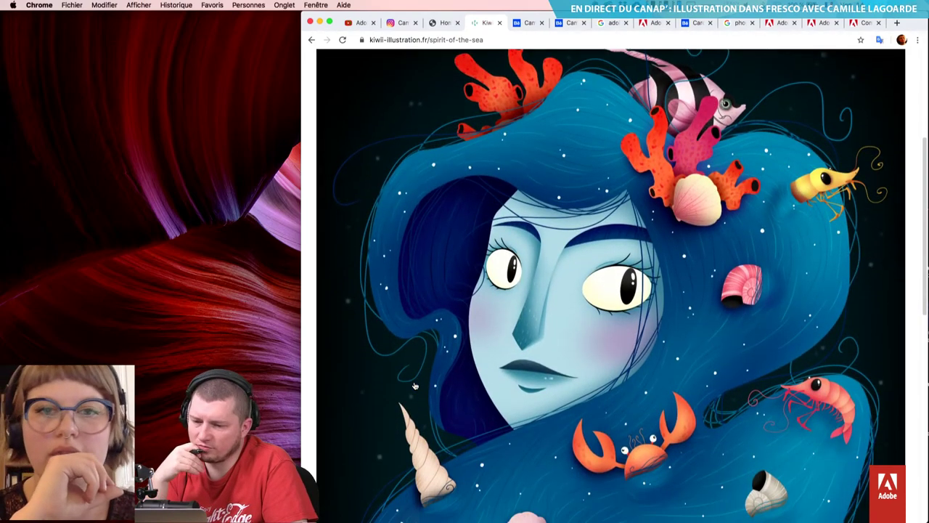
{"action": "scroll", "coordinate": [415, 385], "scroll_direction": "down", "scroll_amount": 1}
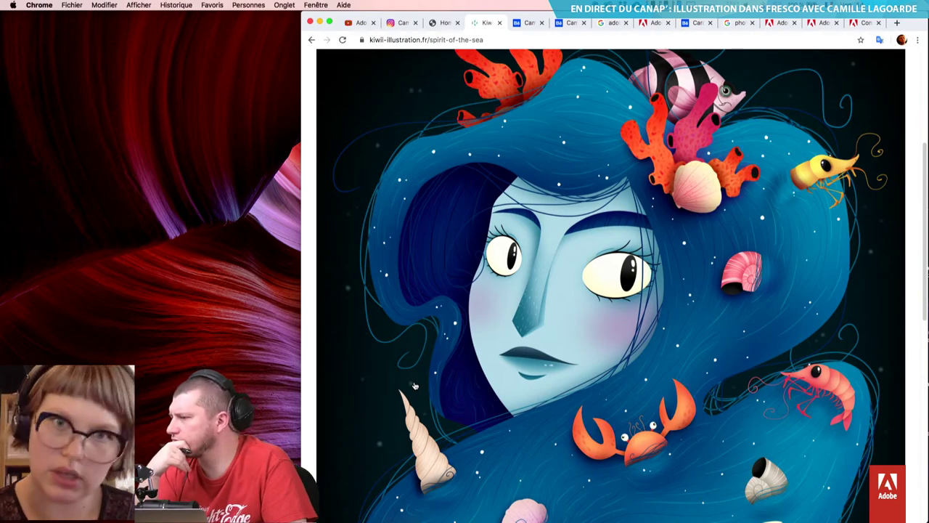
{"action": "scroll", "coordinate": [415, 386], "scroll_direction": "down", "scroll_amount": 4}
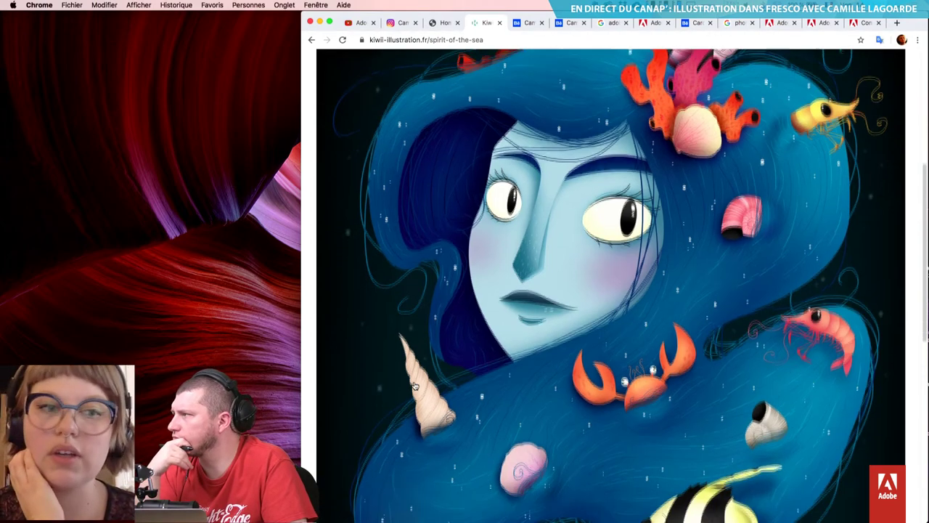
{"action": "scroll", "coordinate": [415, 385], "scroll_direction": "down", "scroll_amount": 10}
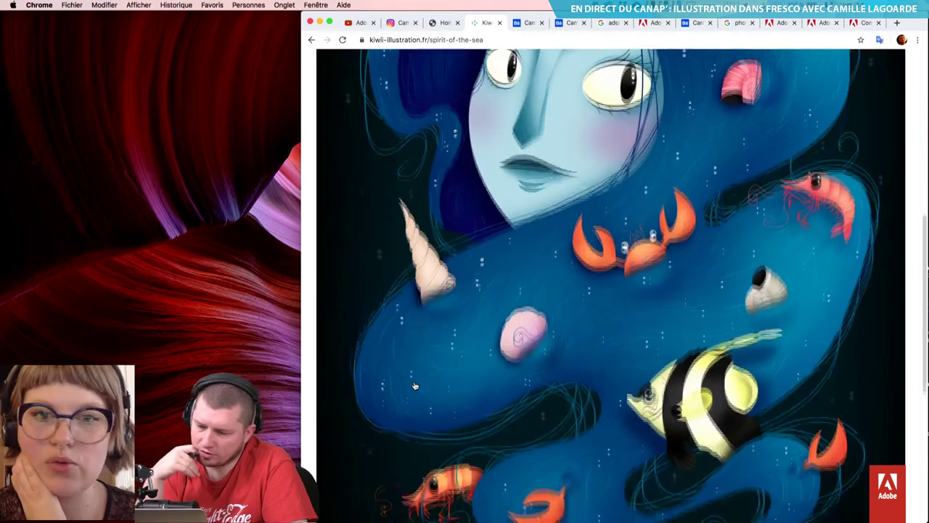
{"action": "scroll", "coordinate": [415, 385], "scroll_direction": "down", "scroll_amount": 14}
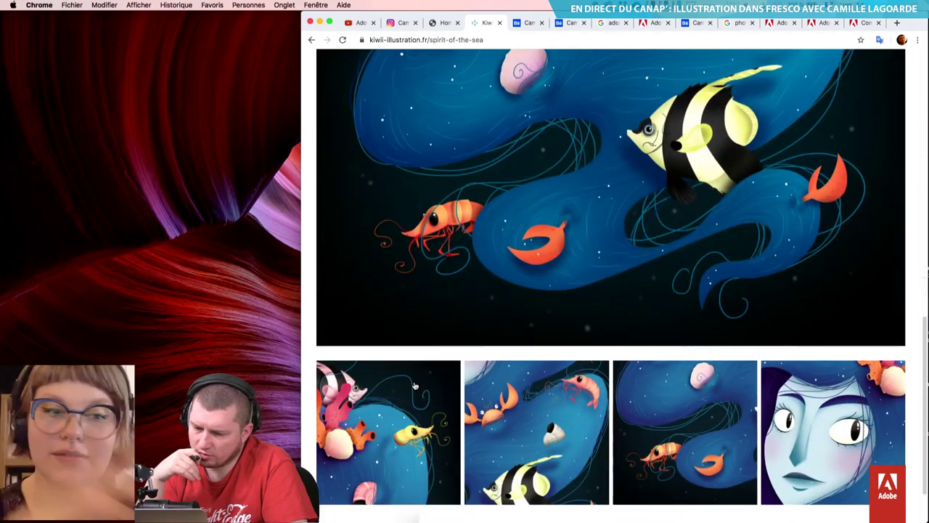
{"action": "scroll", "coordinate": [415, 386], "scroll_direction": "down", "scroll_amount": 2}
- View the gallery images full-size, including the face close-up, then return to the works page
{"action": "left_click", "coordinate": [416, 385]}
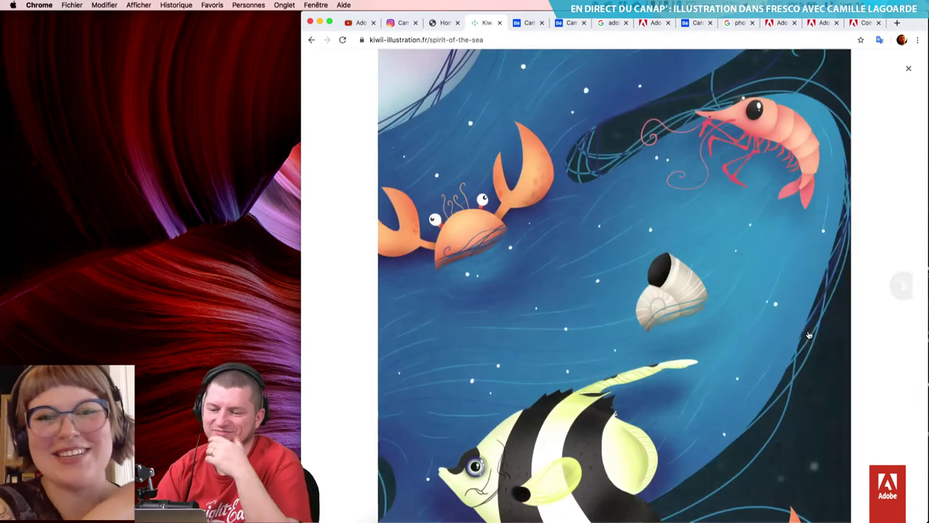
{"action": "left_click", "coordinate": [809, 335]}
{"action": "left_click", "coordinate": [809, 335]}
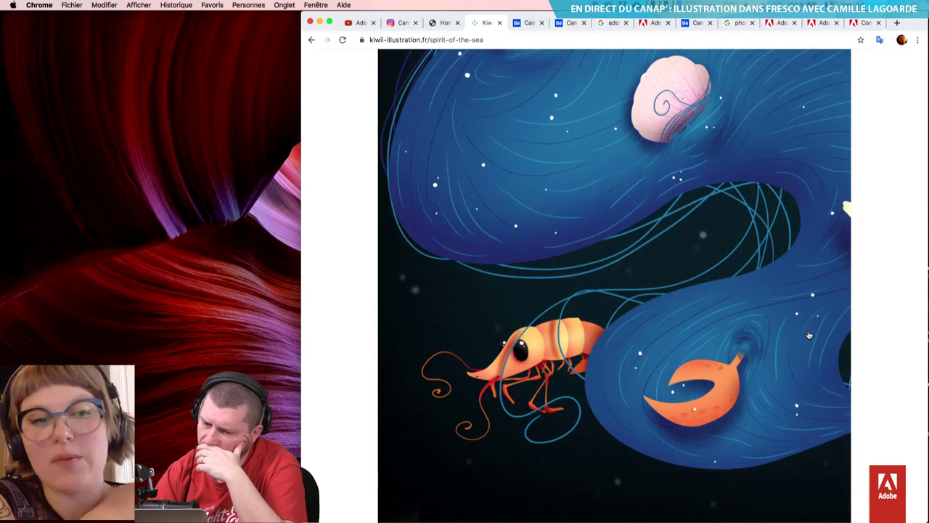
{"action": "left_click", "coordinate": [809, 335]}
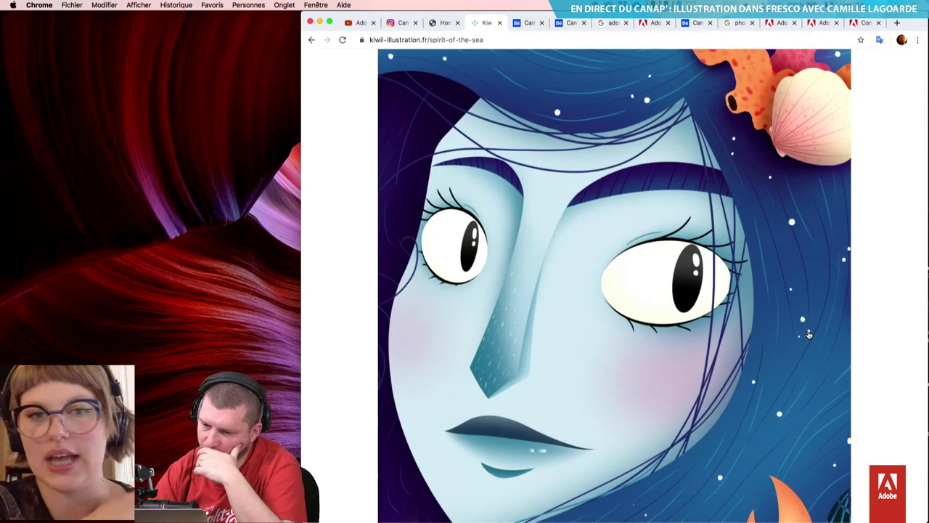
{"action": "left_click", "coordinate": [809, 335]}
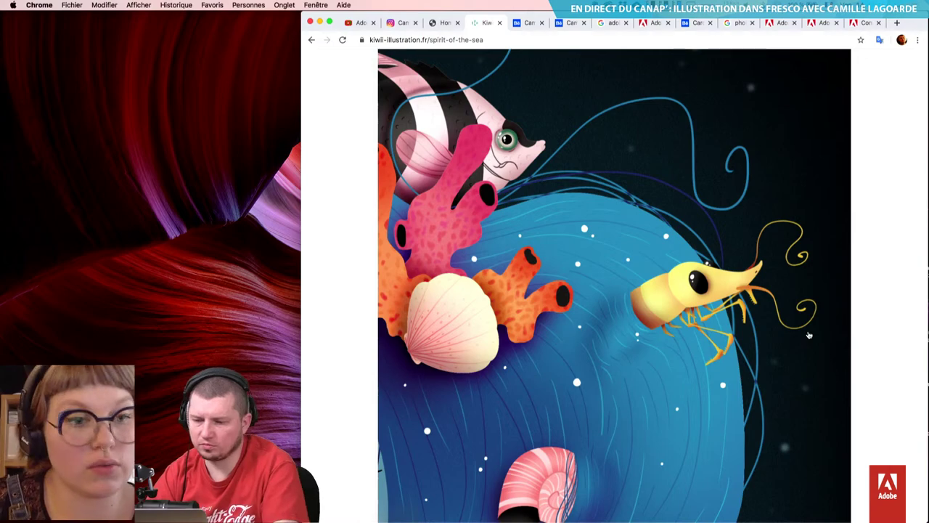
{"action": "left_click", "coordinate": [809, 334]}
{"action": "scroll", "coordinate": [824, 295], "scroll_direction": "up", "scroll_amount": 10}
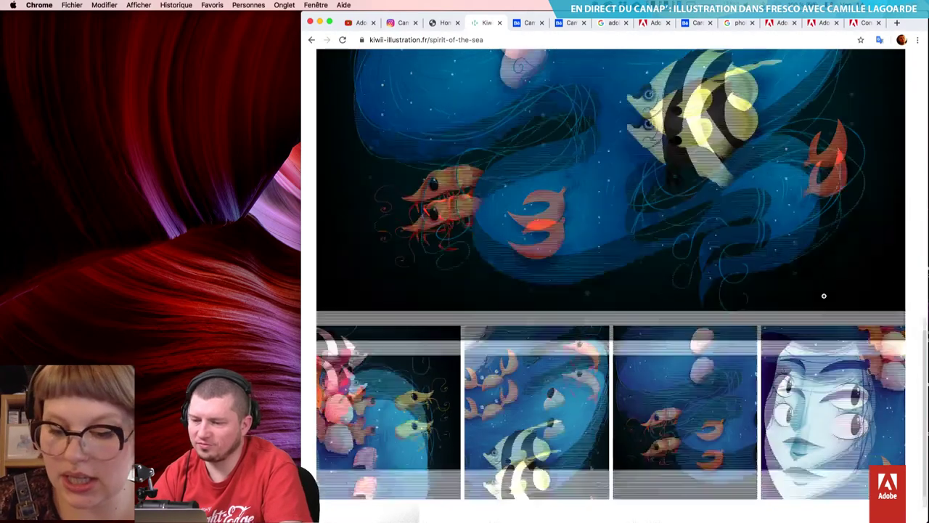
{"action": "scroll", "coordinate": [824, 295], "scroll_direction": "down", "scroll_amount": 2}
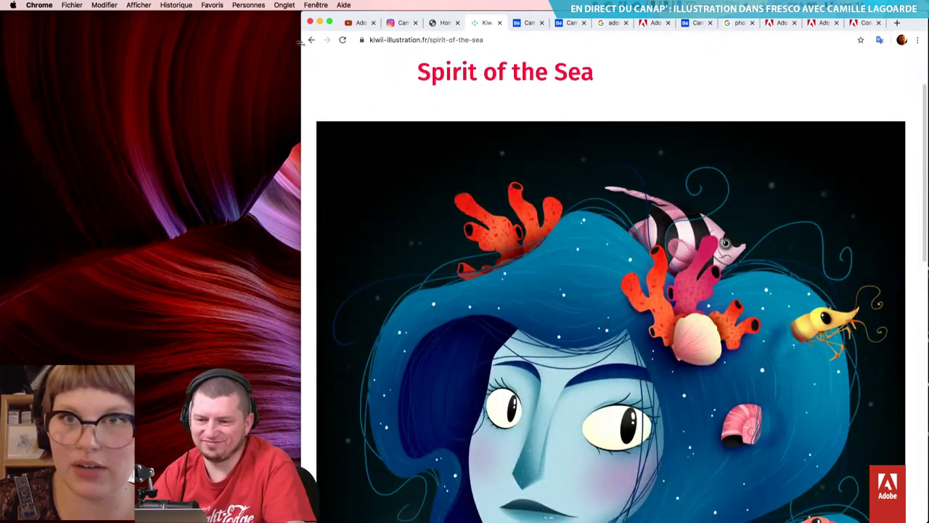
{"action": "left_click", "coordinate": [312, 40]}
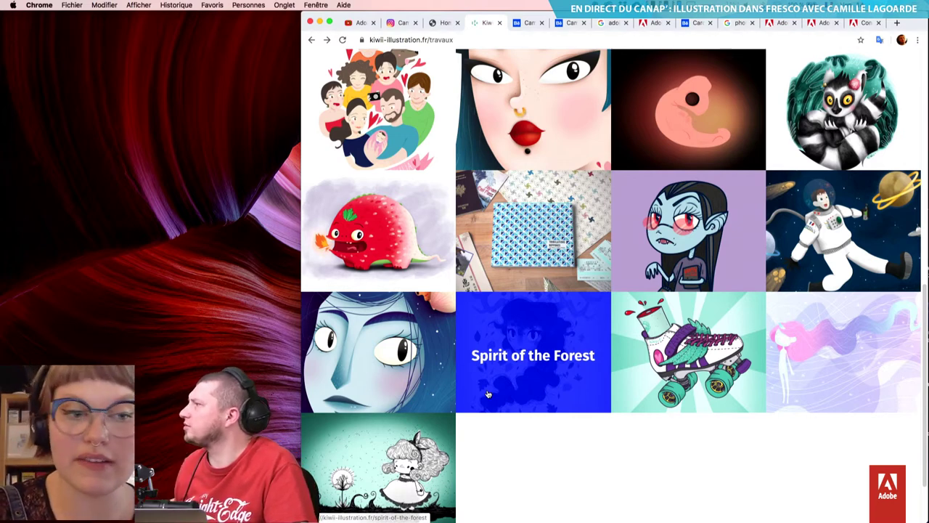
- Scroll back up the travaux illustration grid to the Tribulations nippones tile
{"action": "scroll", "coordinate": [594, 307], "scroll_direction": "up", "scroll_amount": 1}
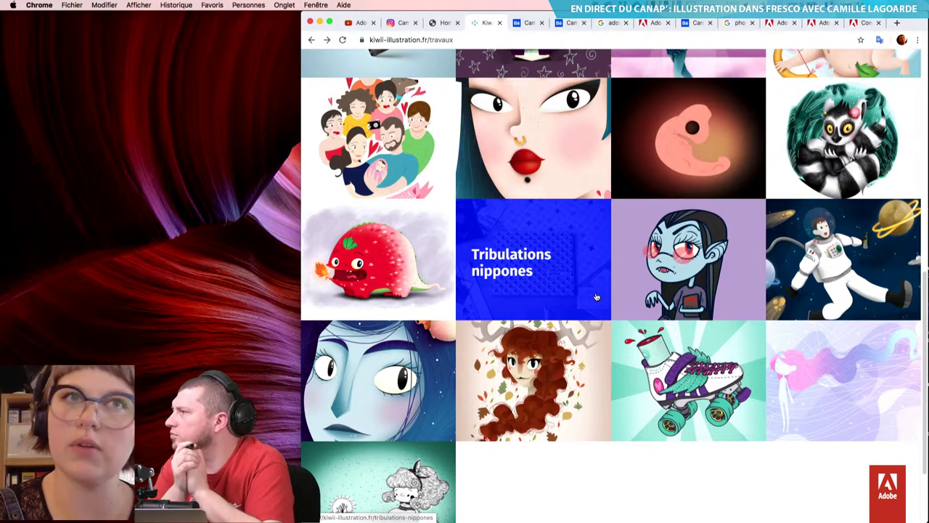
{"action": "scroll", "coordinate": [602, 297], "scroll_direction": "up", "scroll_amount": 2}
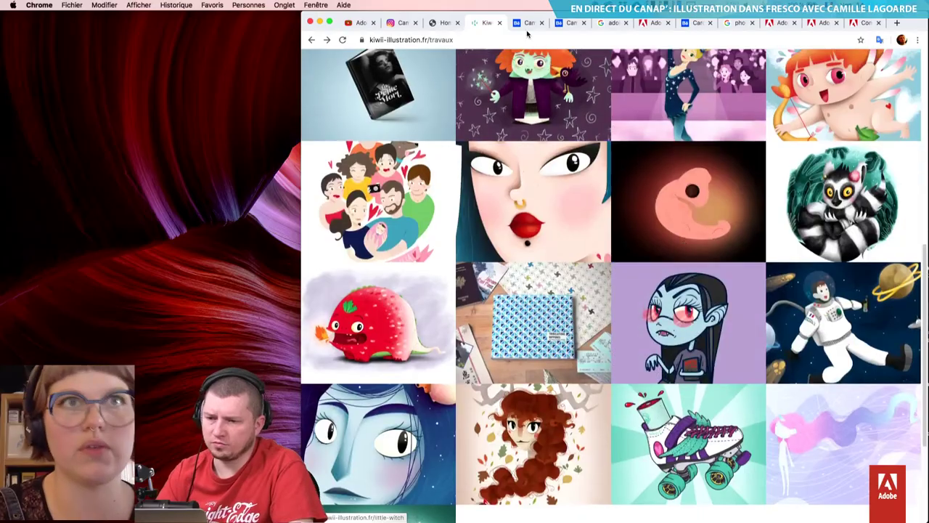
- On the Instagram profile, open the Bonne rentrée post and step forward to the first pug post
{"action": "left_click", "coordinate": [397, 22]}
{"action": "scroll", "coordinate": [621, 262], "scroll_direction": "down", "scroll_amount": 10}
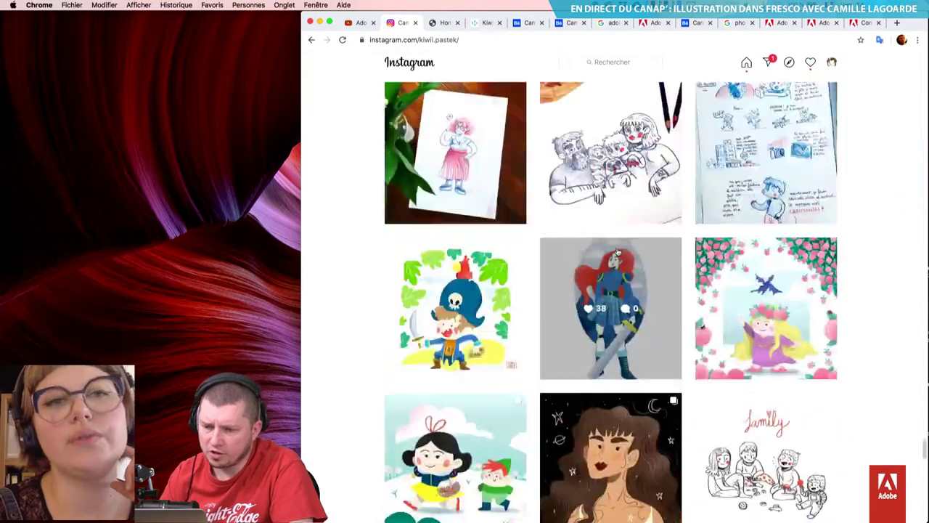
{"action": "scroll", "coordinate": [620, 263], "scroll_direction": "down", "scroll_amount": 15}
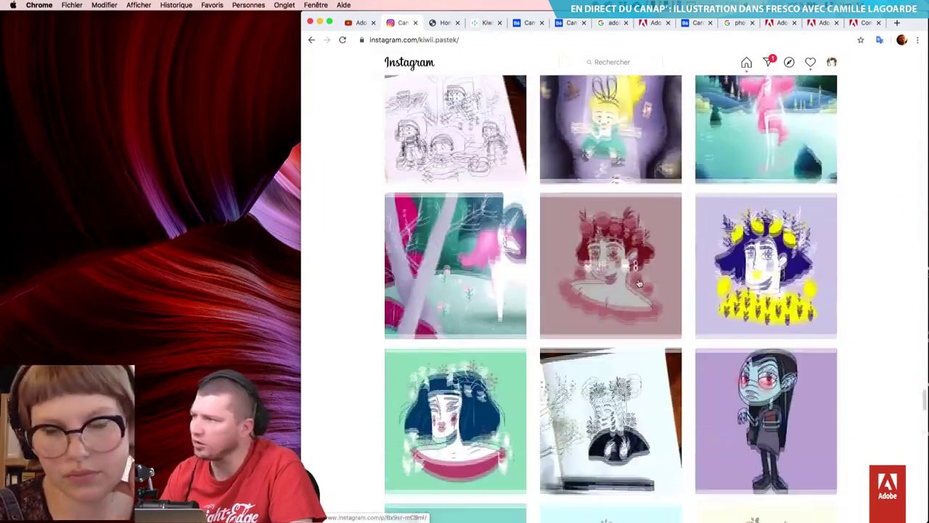
{"action": "scroll", "coordinate": [639, 286], "scroll_direction": "down", "scroll_amount": 15}
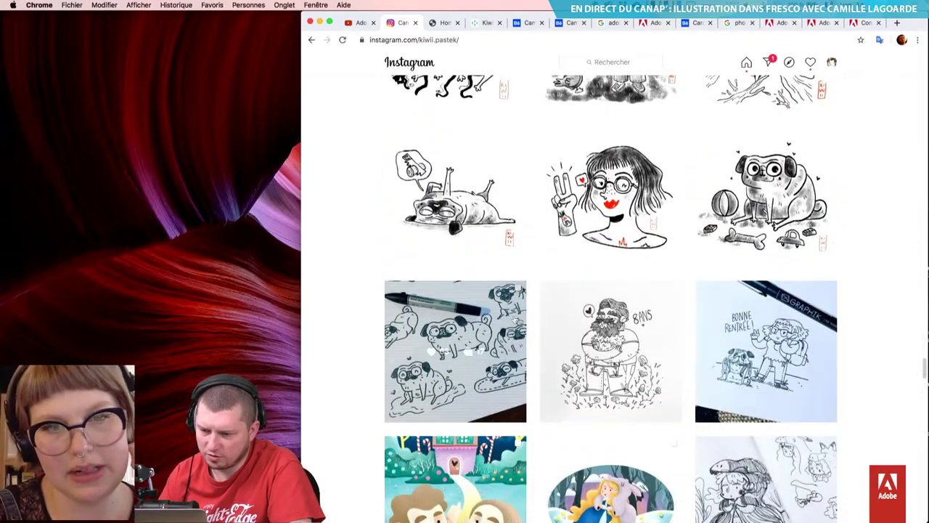
{"action": "left_click", "coordinate": [759, 313]}
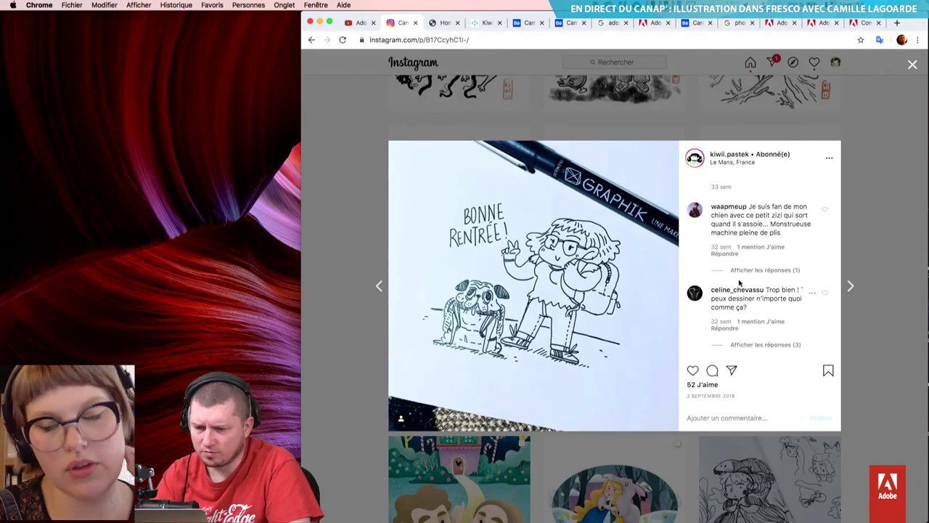
{"action": "key", "text": "Right"}
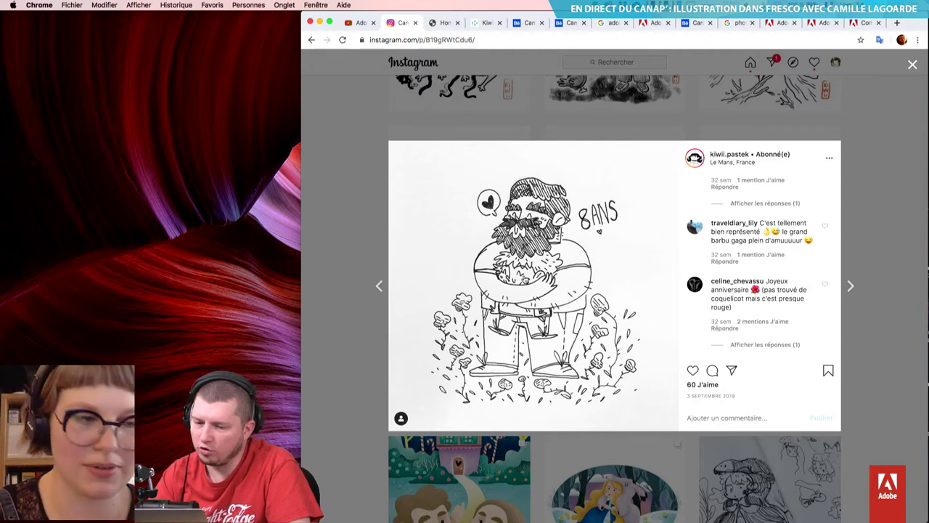
{"action": "key", "text": "Right"}
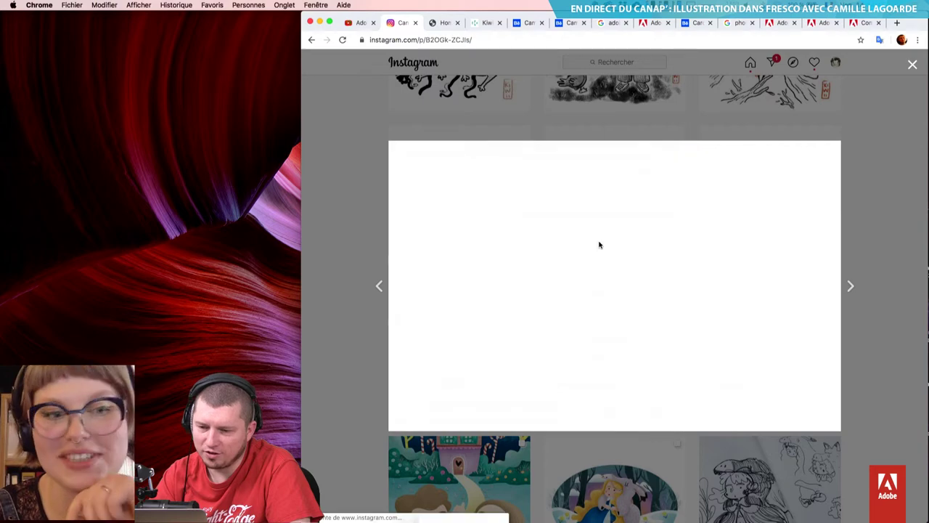
{"action": "key", "text": "Left"}
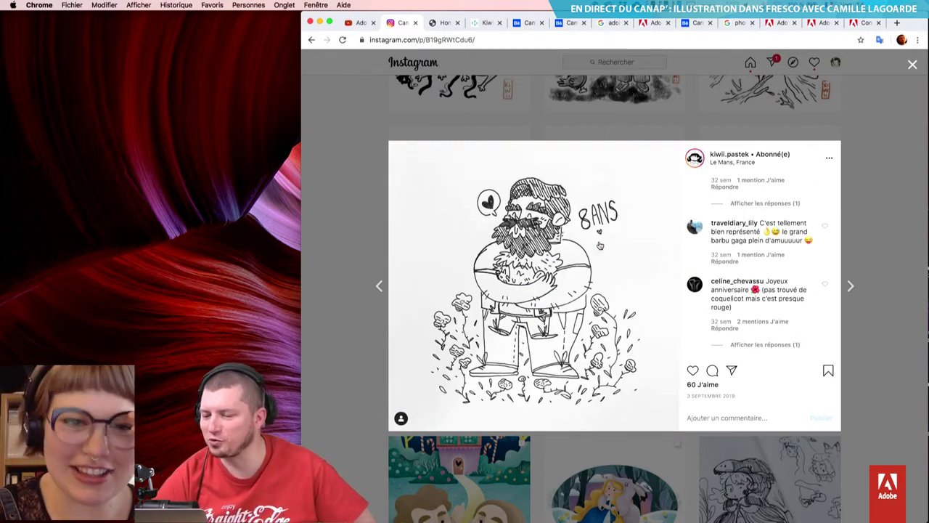
{"action": "key", "text": "Right"}
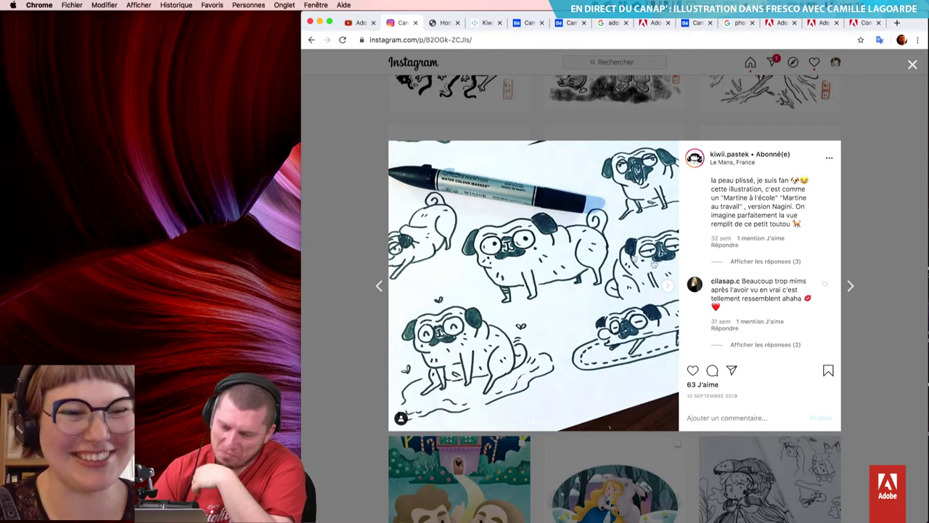
- Page through the Inktober pug posts, from wizard and iceberg pugs to the T-rex
{"action": "left_click", "coordinate": [668, 286]}
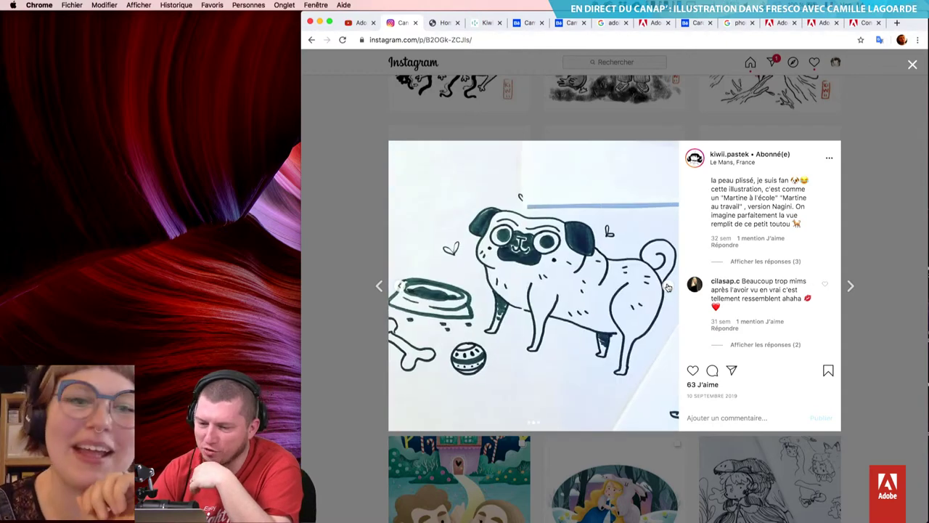
{"action": "key", "text": "Right"}
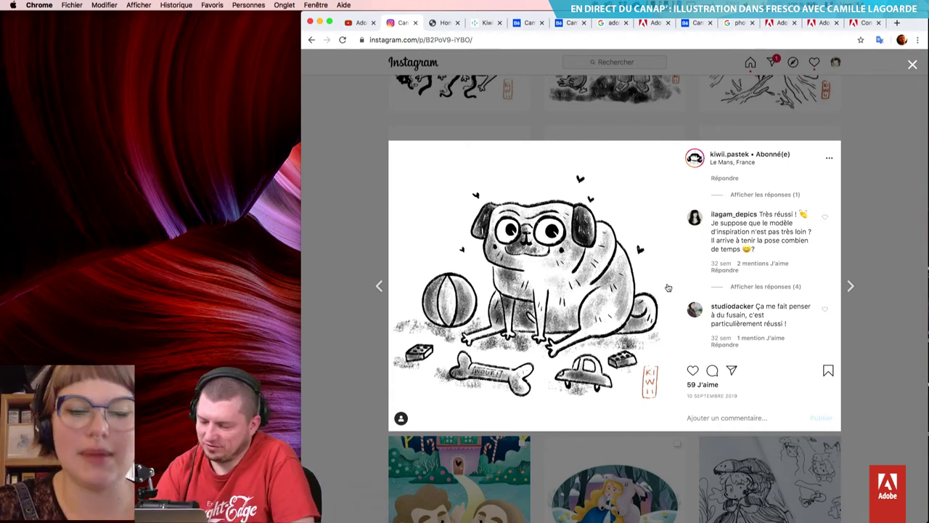
{"action": "key", "text": "Right"}
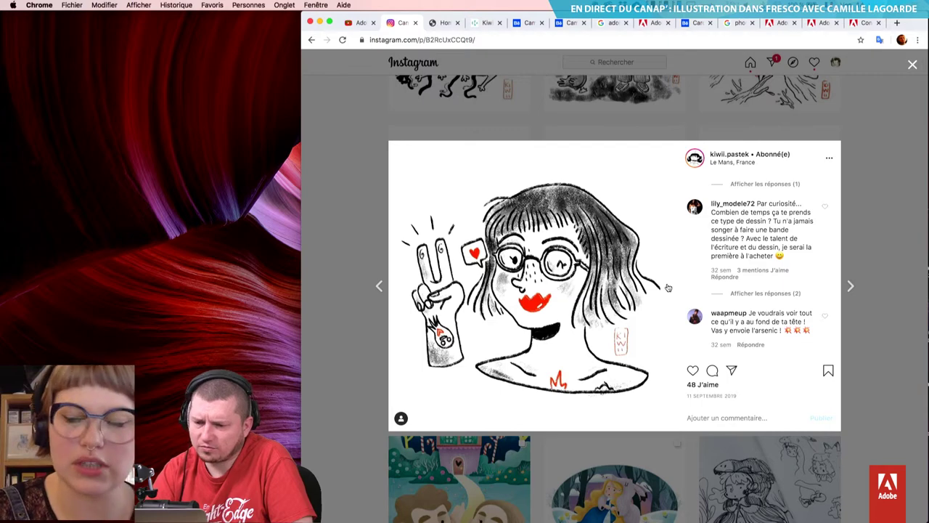
{"action": "key", "text": "Right"}
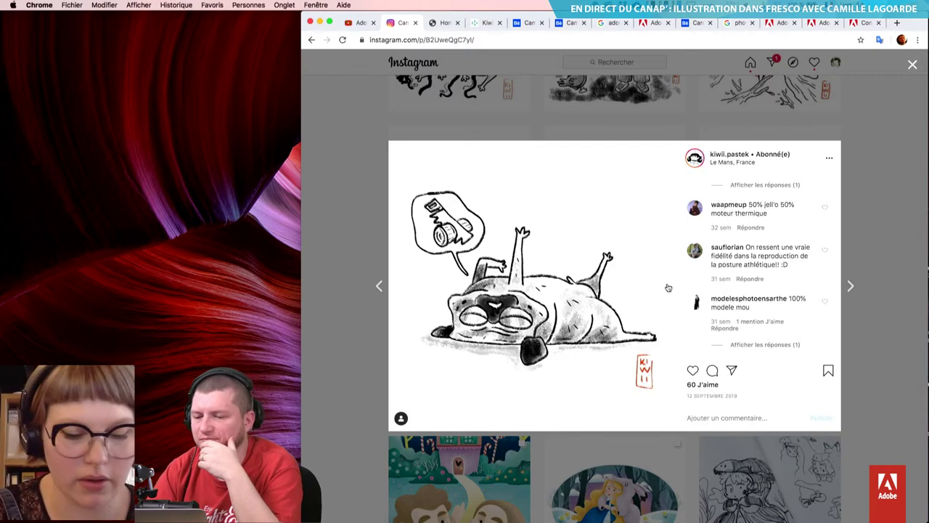
{"action": "key", "text": "Right"}
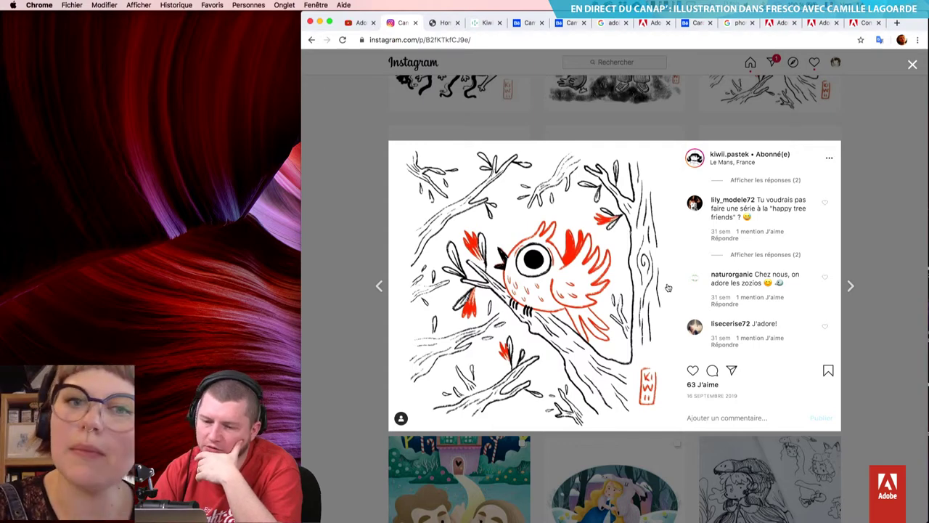
{"action": "key", "text": "Right"}
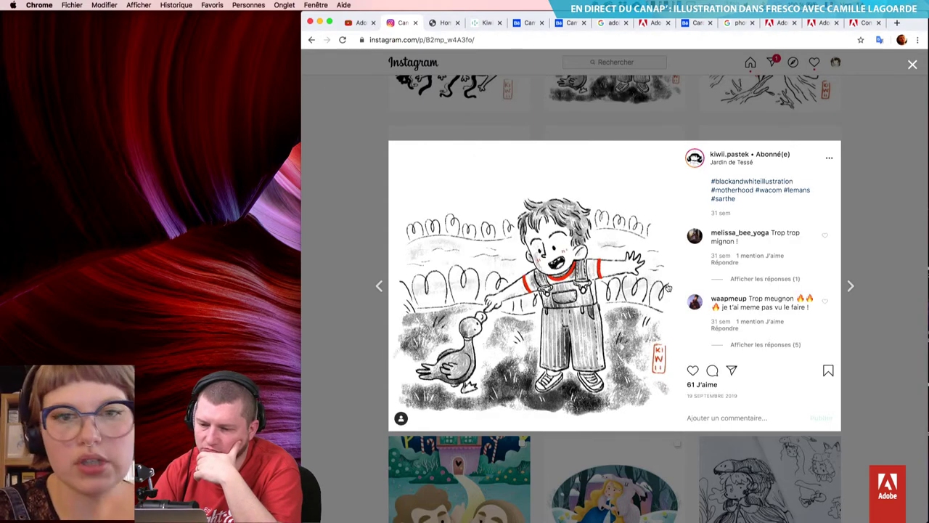
{"action": "key", "text": "Right"}
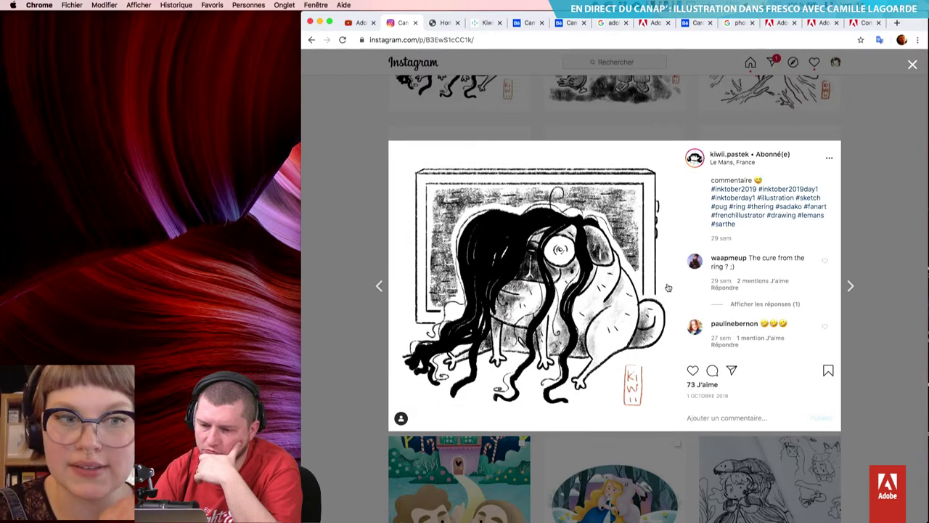
{"action": "key", "text": "Right"}
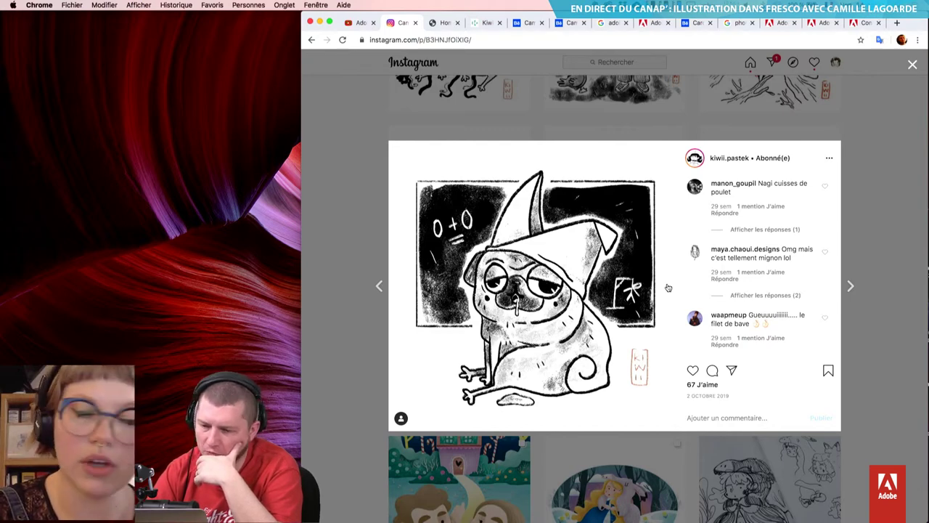
{"action": "key", "text": "Right"}
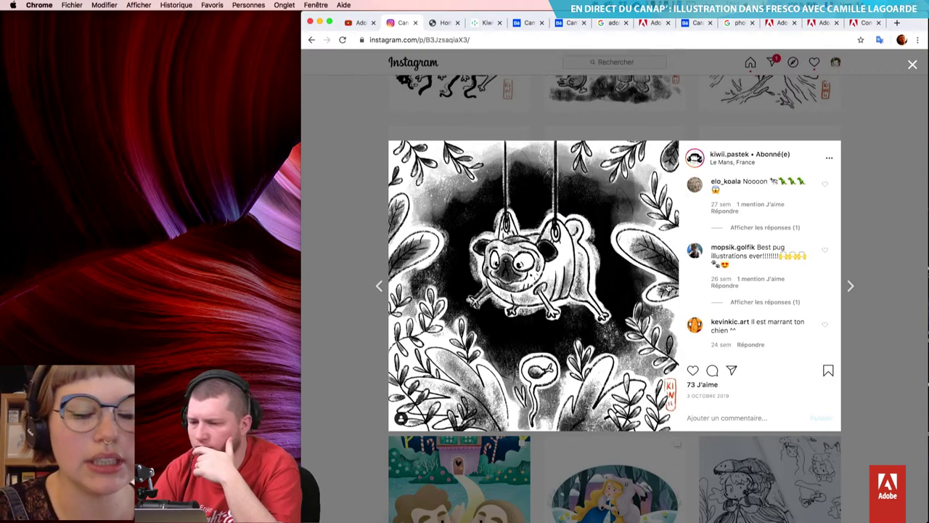
{"action": "key", "text": "Right"}
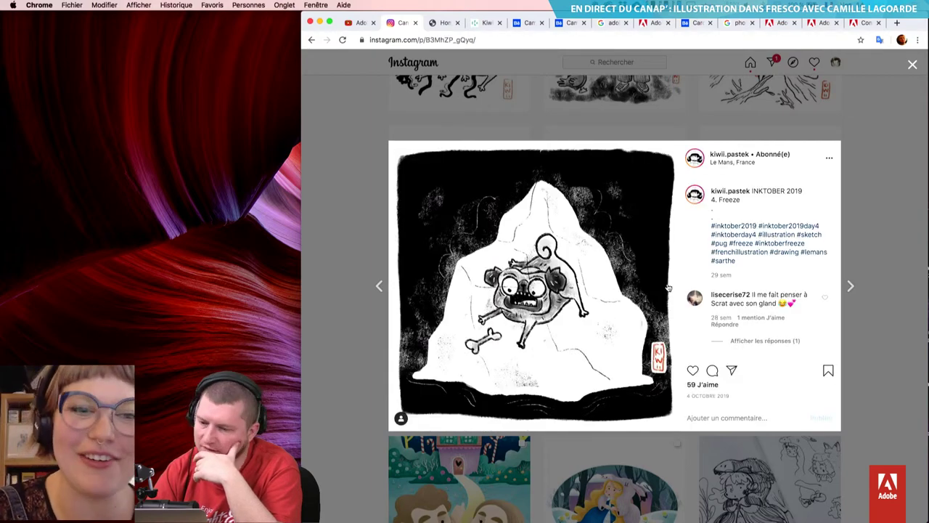
{"action": "key", "text": "Right"}
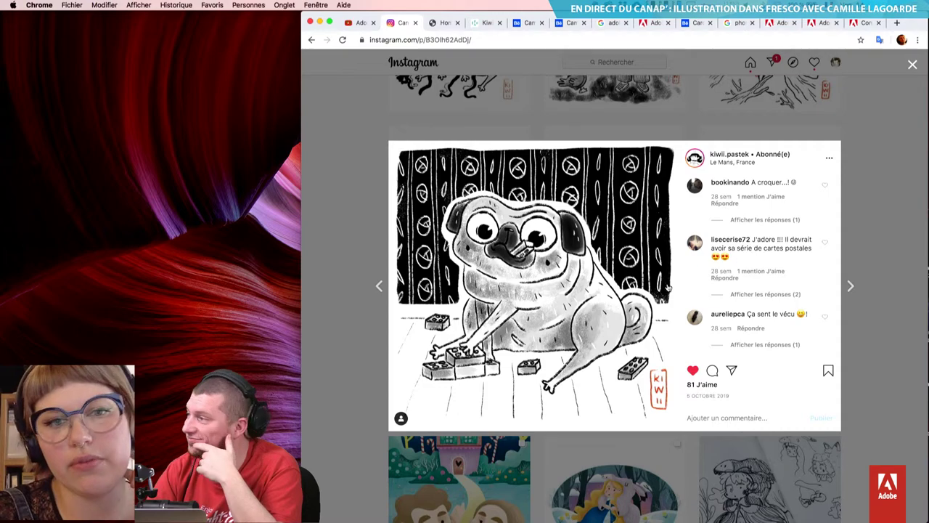
{"action": "key", "text": "Right"}
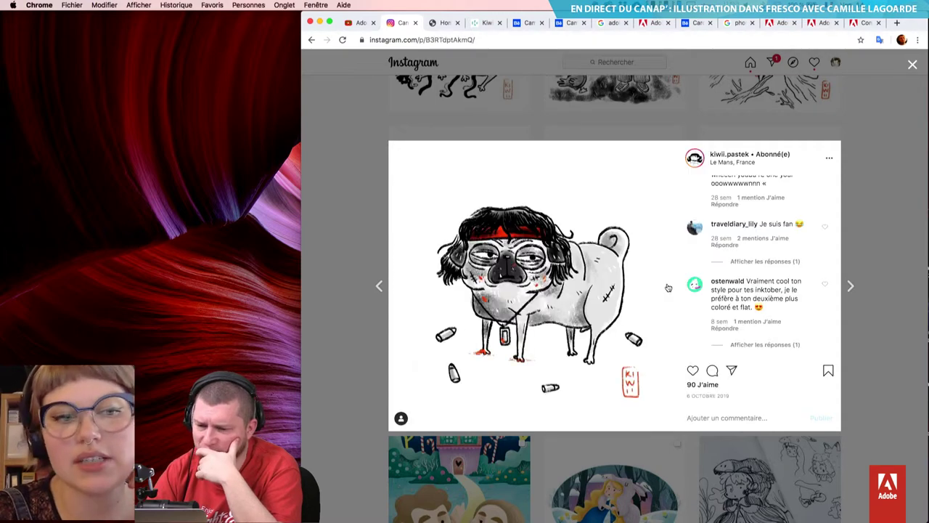
{"action": "key", "text": "Right"}
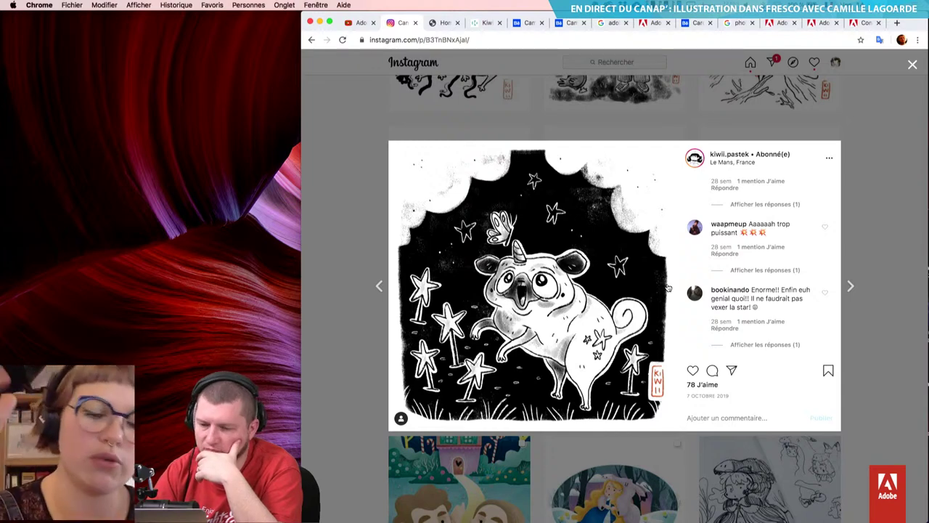
{"action": "key", "text": "Right"}
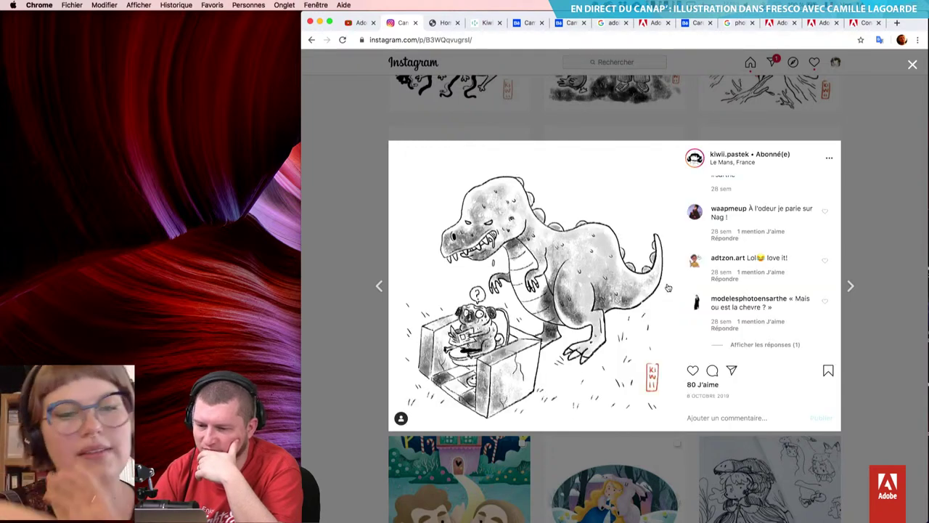
- Page forward from the Elvis pug post through dragon eggs, punk and slingshot pugs
{"action": "key", "text": "Right"}
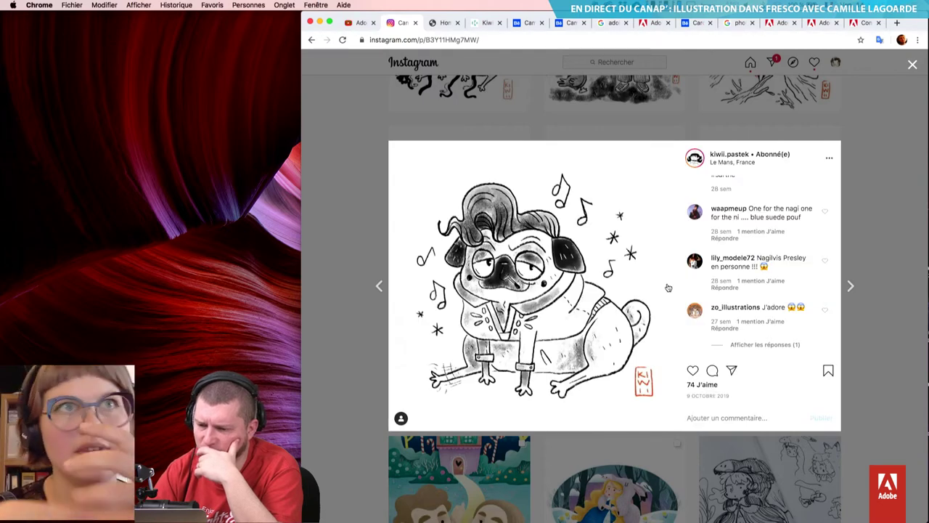
{"action": "key", "text": "Right"}
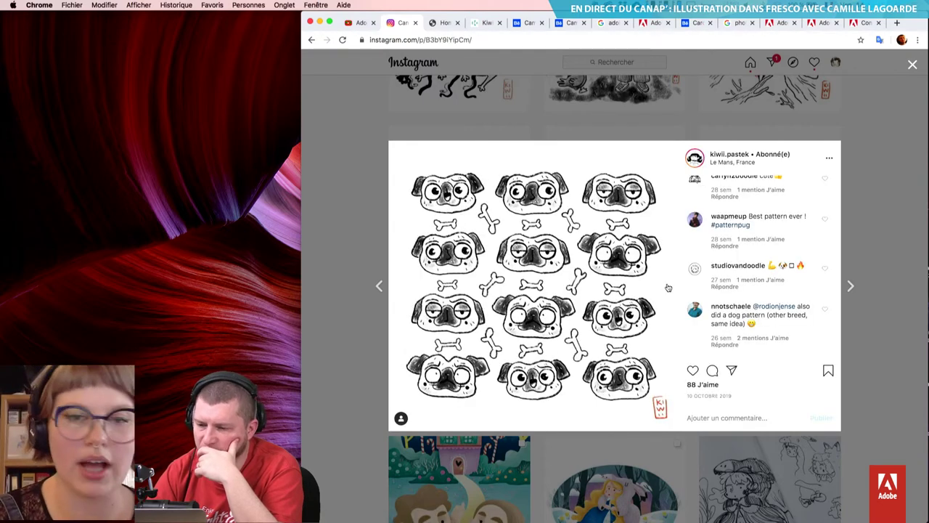
{"action": "key", "text": "Right"}
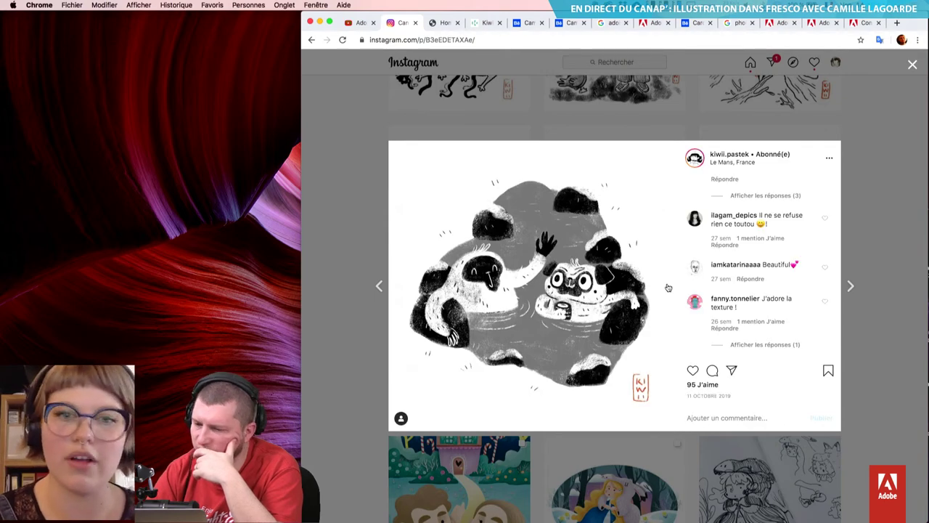
{"action": "key", "text": "Right"}
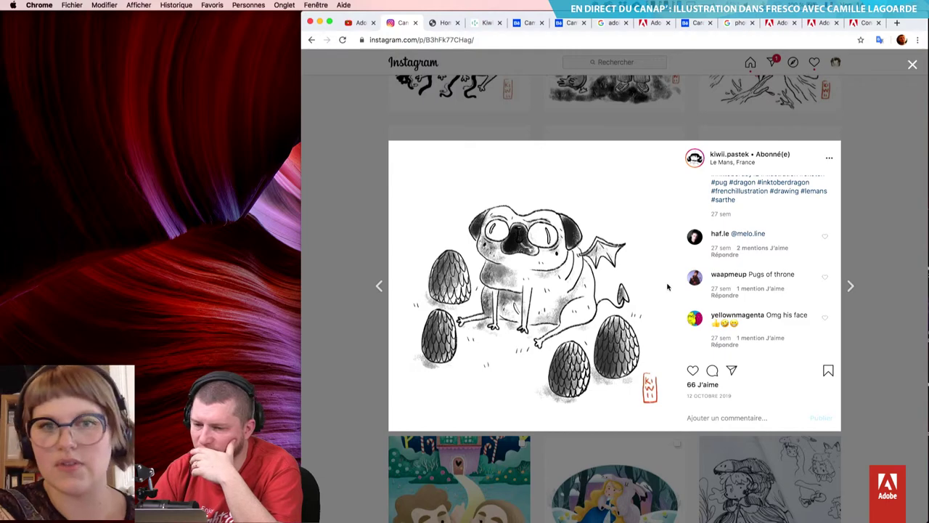
{"action": "key", "text": "Right"}
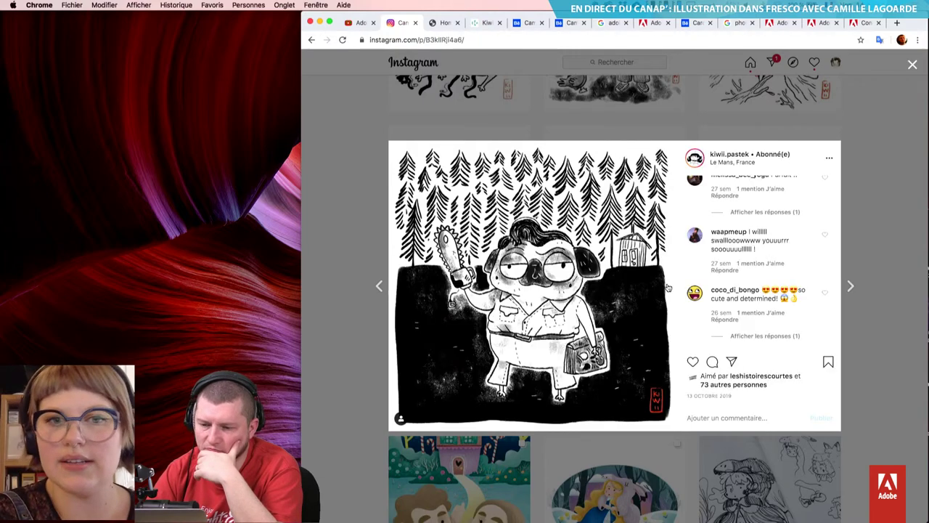
{"action": "key", "text": "Right"}
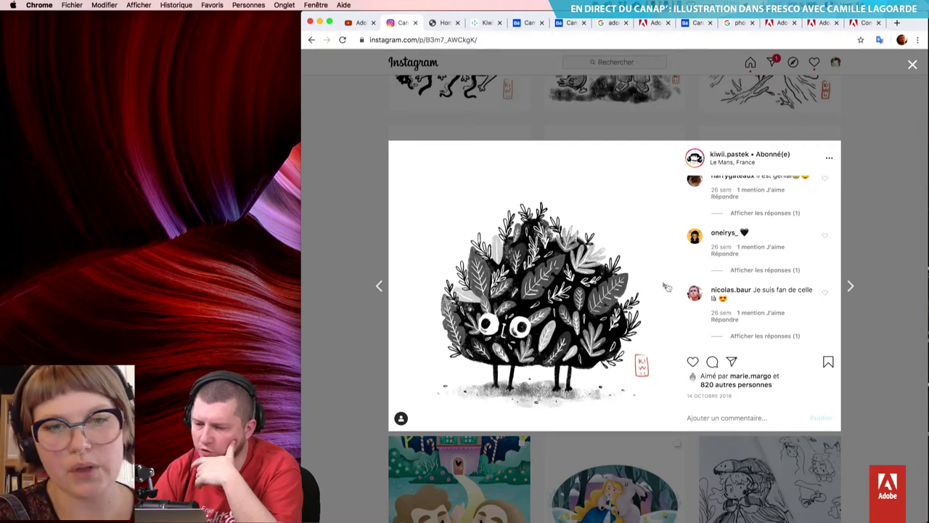
{"action": "key", "text": "Right"}
{"action": "key", "text": "Right"}
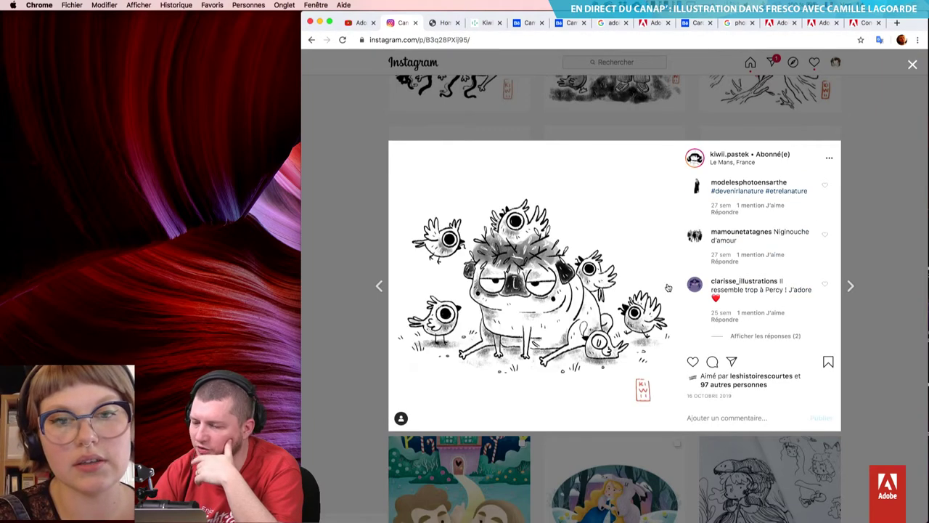
{"action": "key", "text": "Right"}
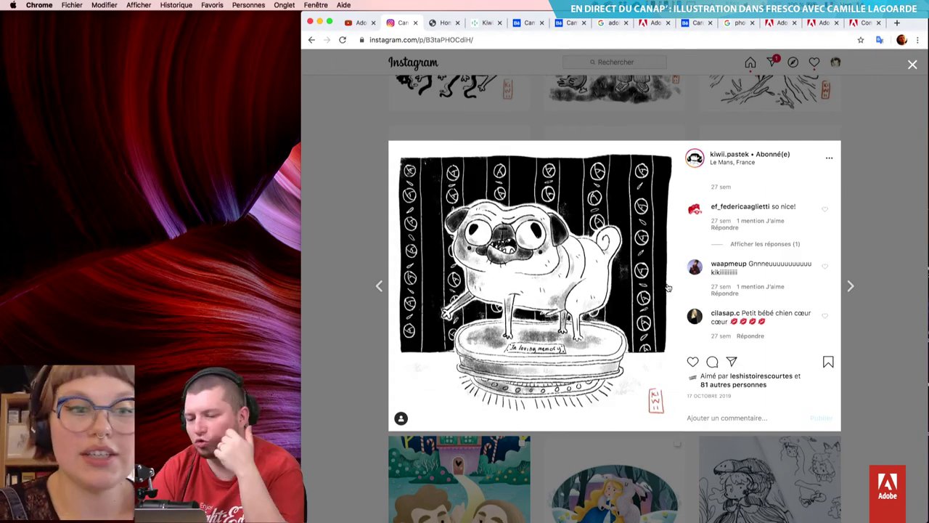
{"action": "key", "text": "Right"}
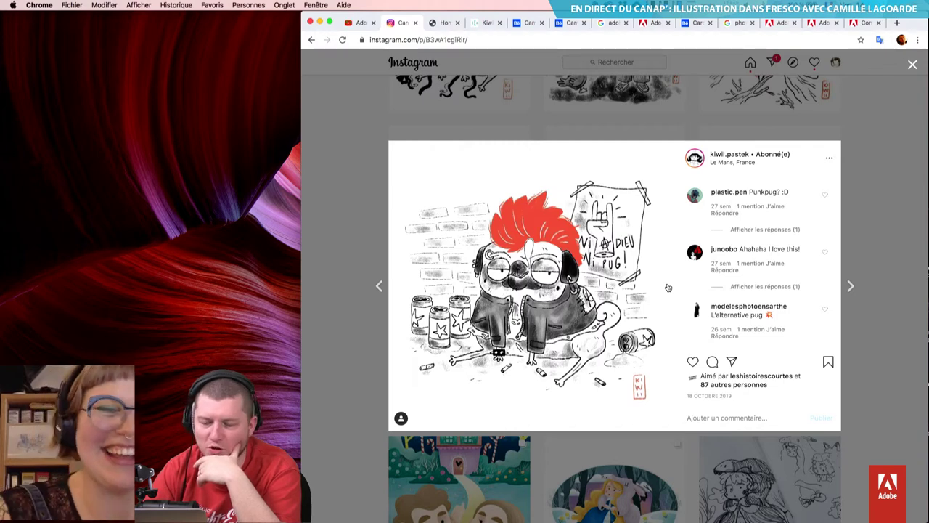
{"action": "key", "text": "Right"}
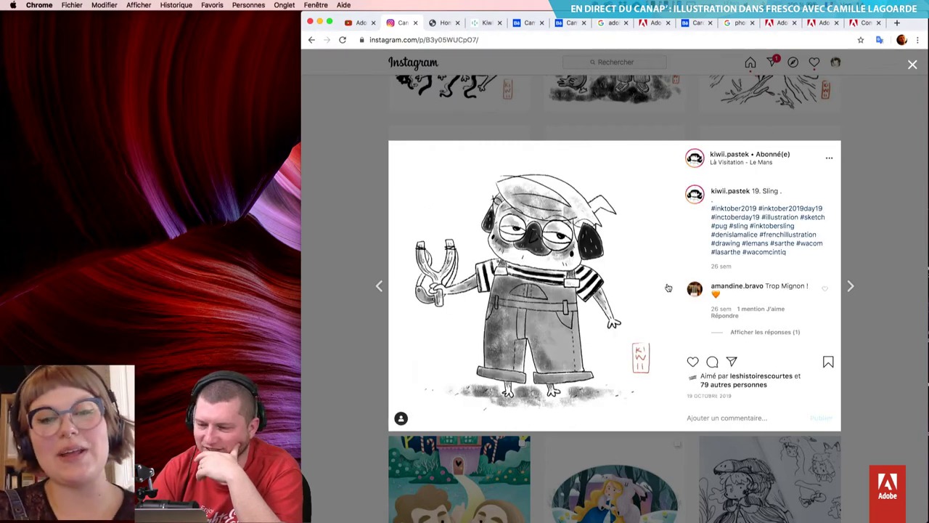
{"action": "key", "text": "Right"}
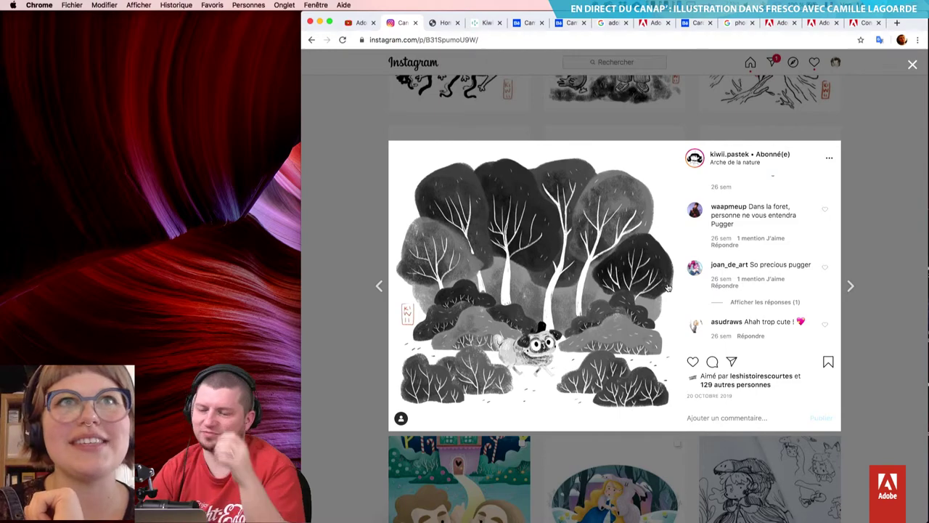
- Continue from the Treasure drawing through ghost, party and red-cloak pugs past the pirate pug
{"action": "key", "text": "Right"}
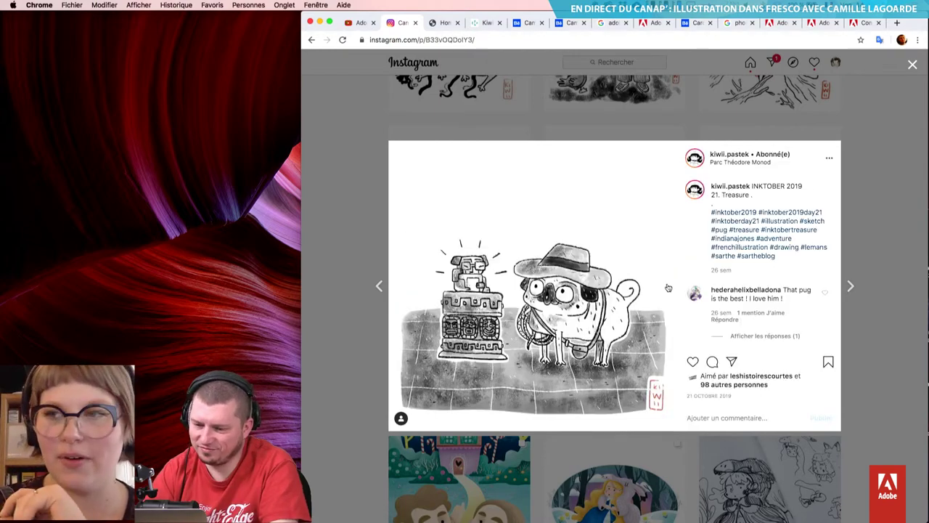
{"action": "key", "text": "Right"}
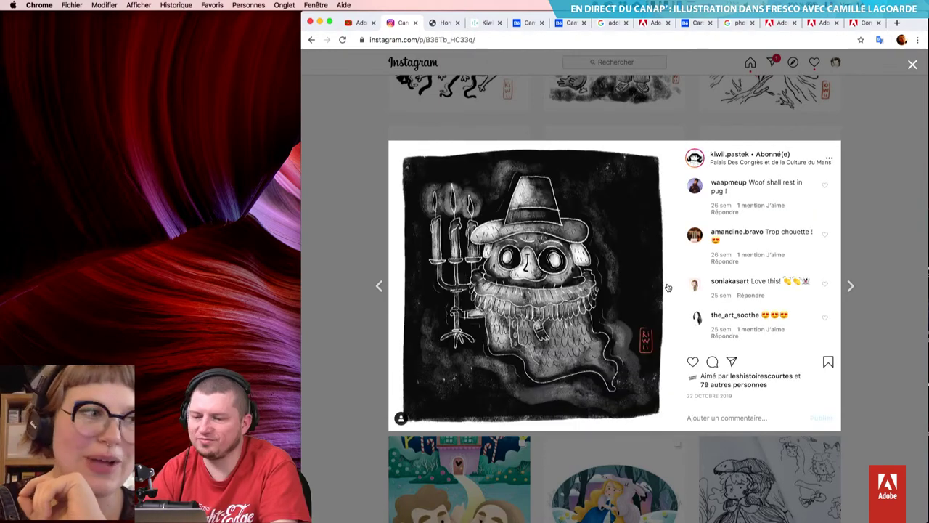
{"action": "key", "text": "Right"}
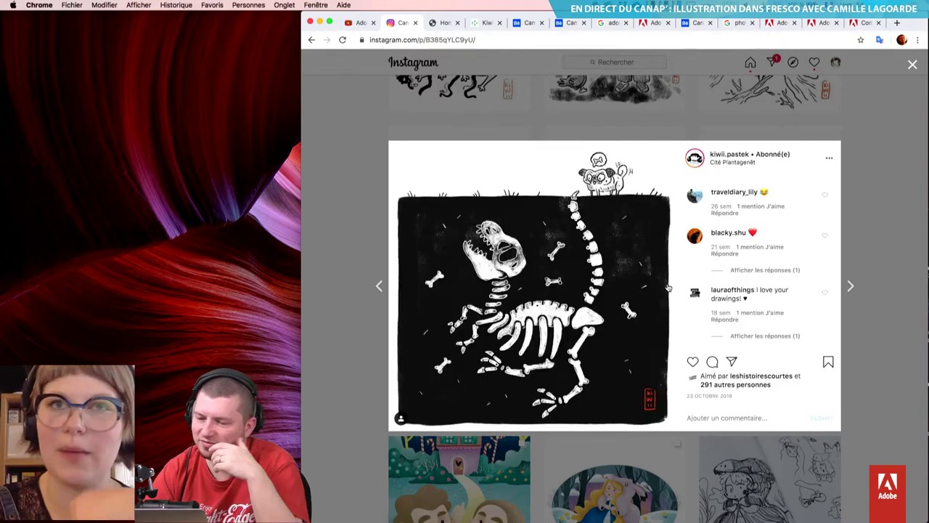
{"action": "key", "text": "Right"}
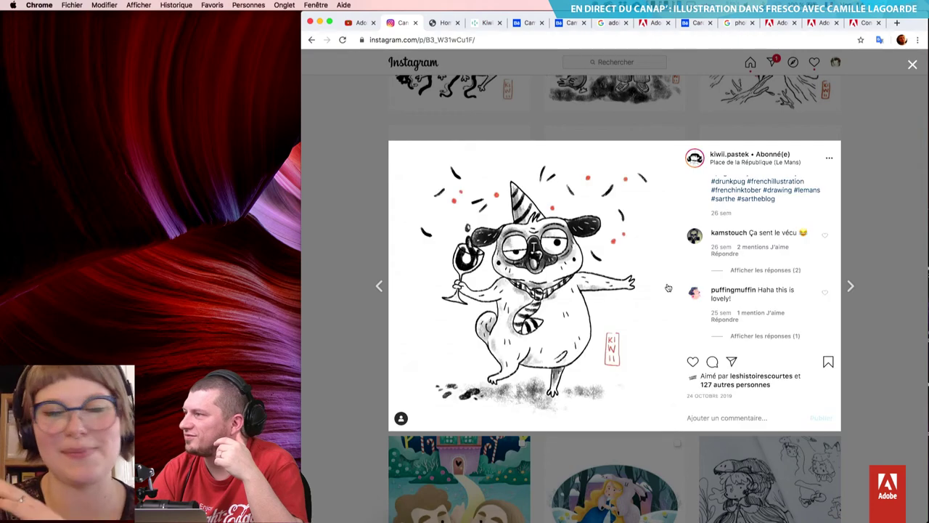
{"action": "key", "text": "Right"}
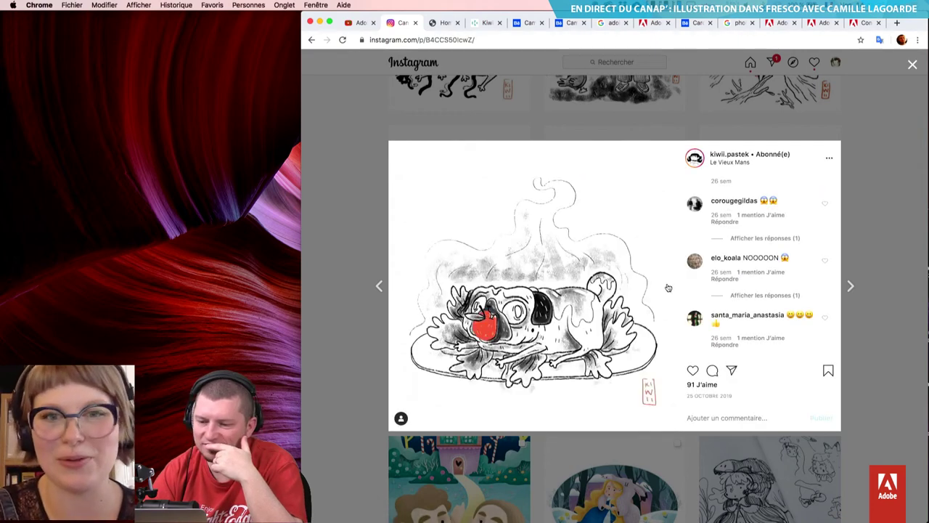
{"action": "key", "text": "Right"}
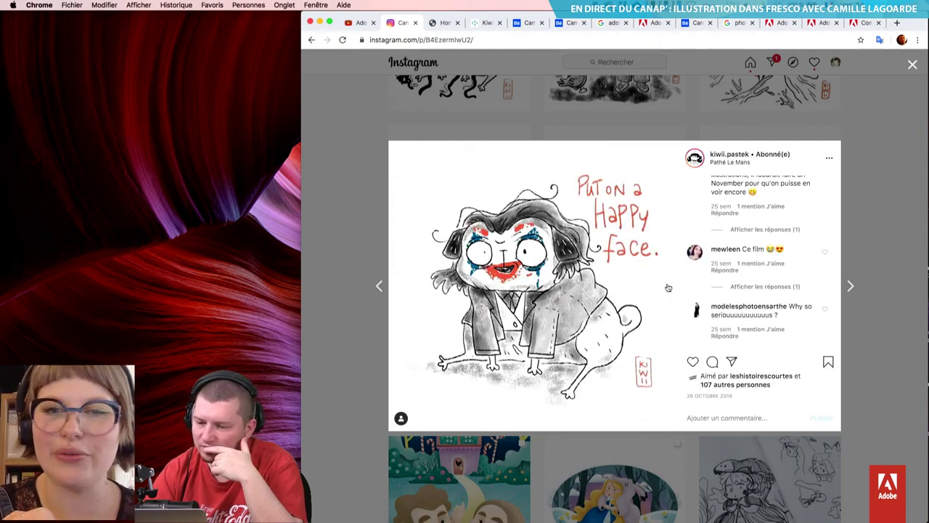
{"action": "key", "text": "Right"}
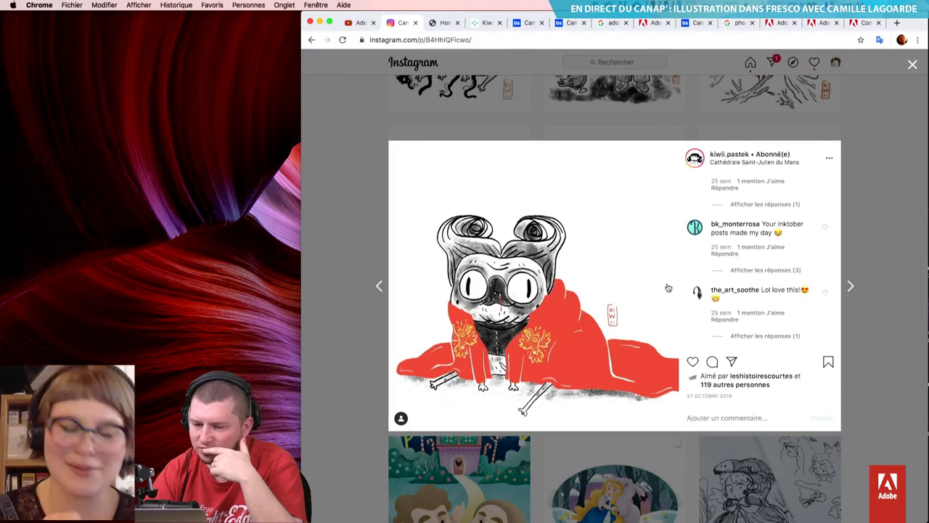
{"action": "key", "text": "Right"}
{"action": "key", "text": "Right"}
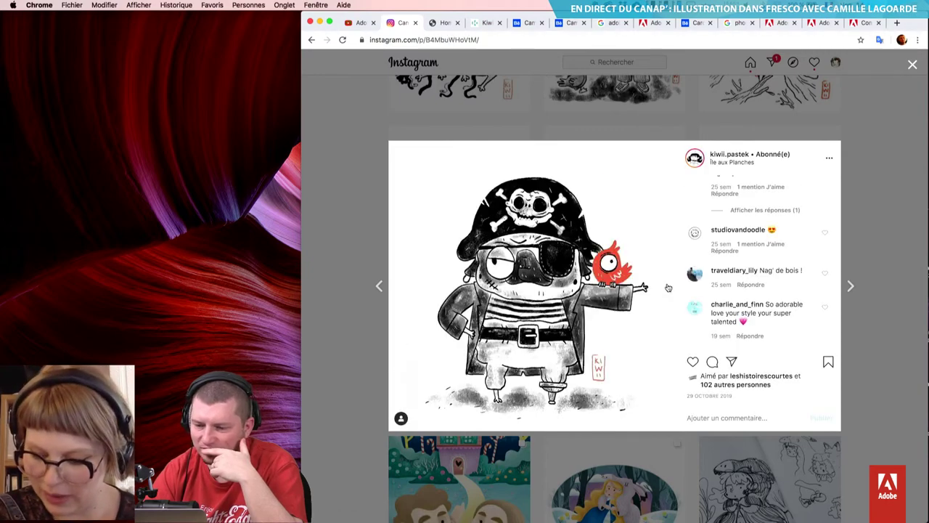
{"action": "key", "text": "Right"}
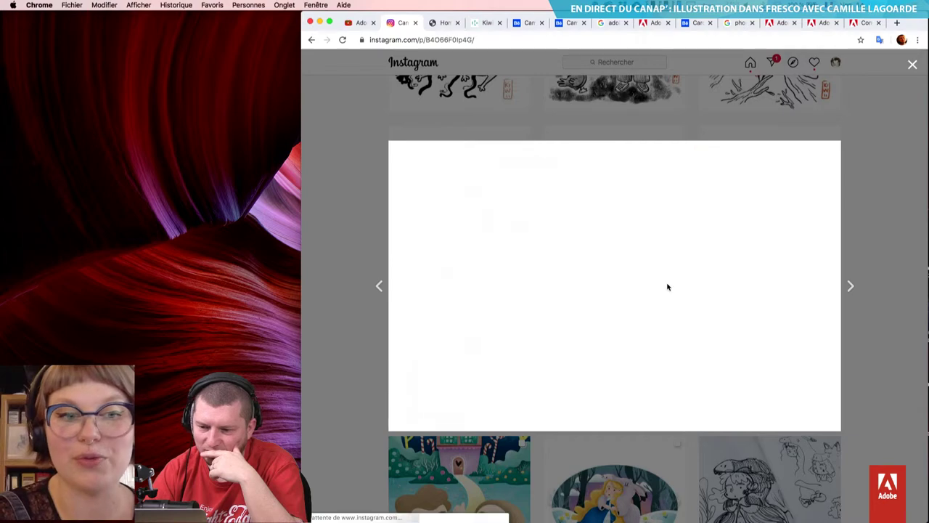
{"action": "key", "text": "Right"}
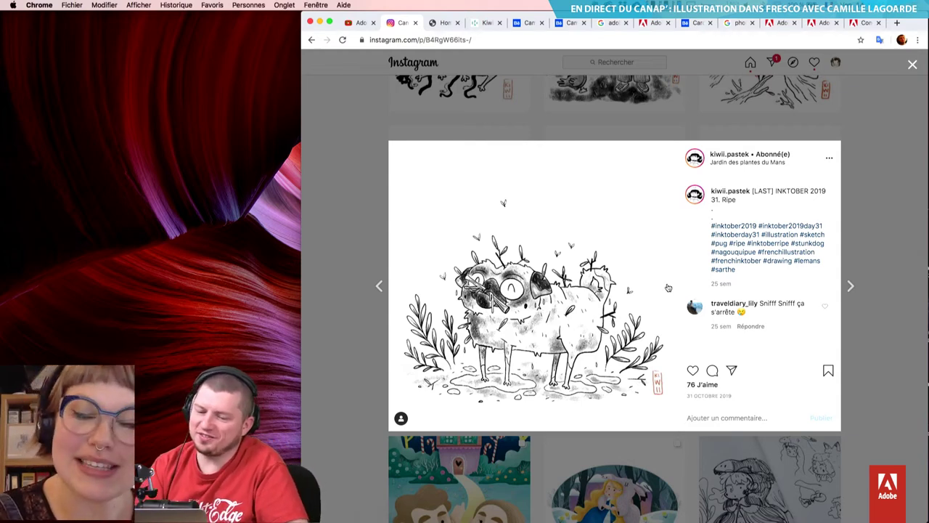
- Close the viewer, scroll up the grid and open the 3 novembre blonde-girl-with-pug finale post
{"action": "key", "text": "Escape"}
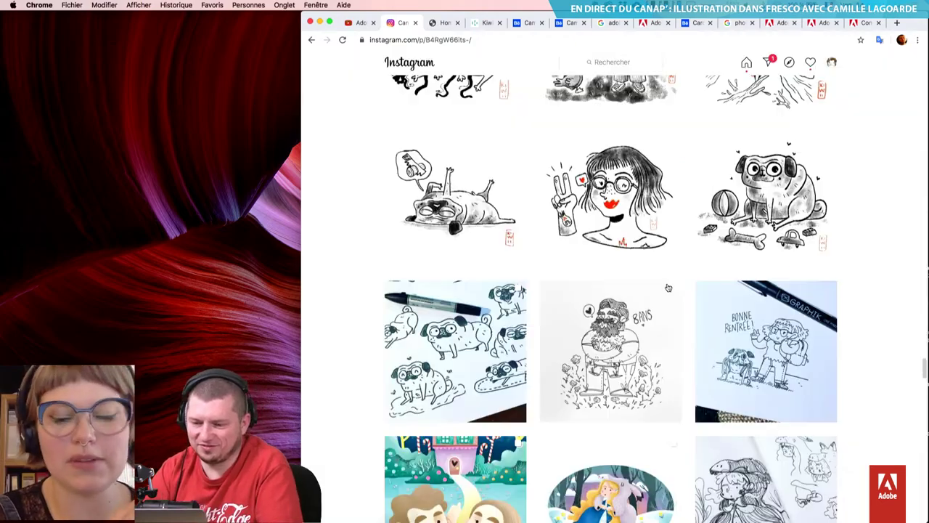
{"action": "scroll", "coordinate": [667, 288], "scroll_direction": "down", "scroll_amount": 10}
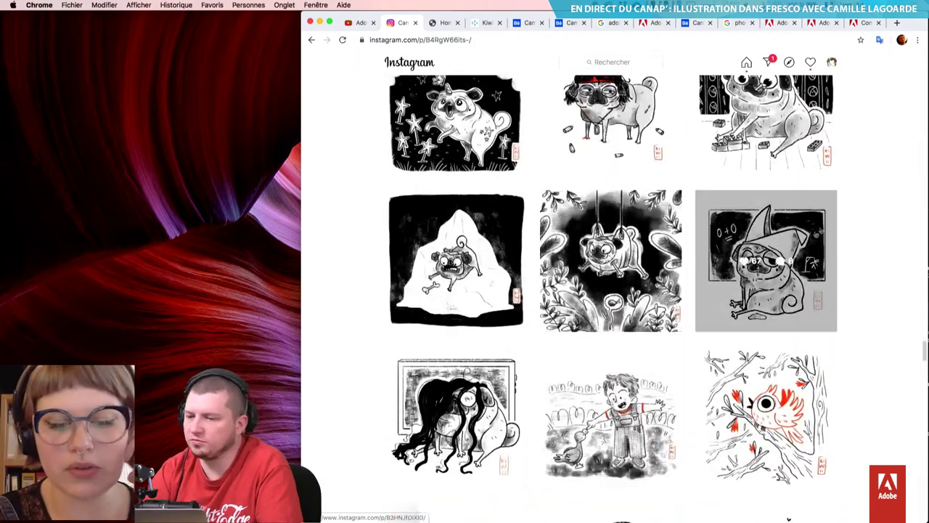
{"action": "scroll", "coordinate": [849, 204], "scroll_direction": "up", "scroll_amount": 3}
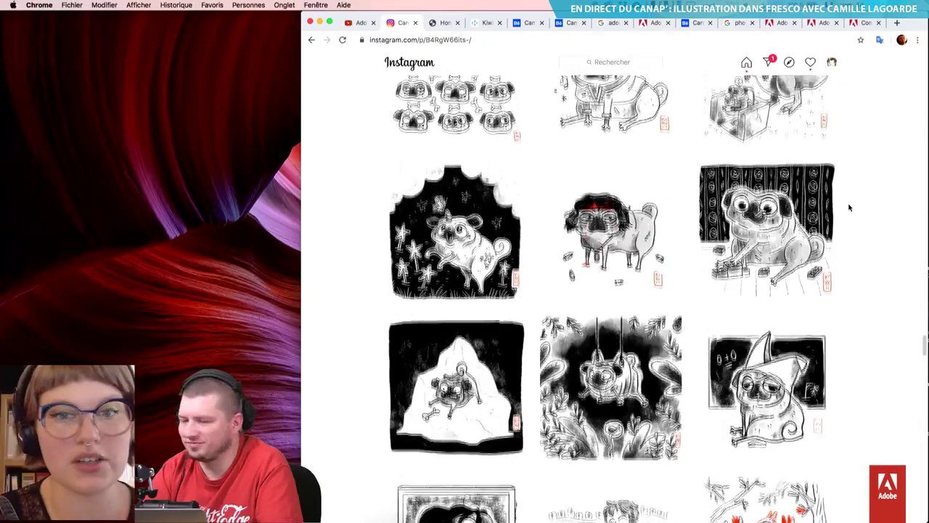
{"action": "scroll", "coordinate": [848, 207], "scroll_direction": "up", "scroll_amount": 5}
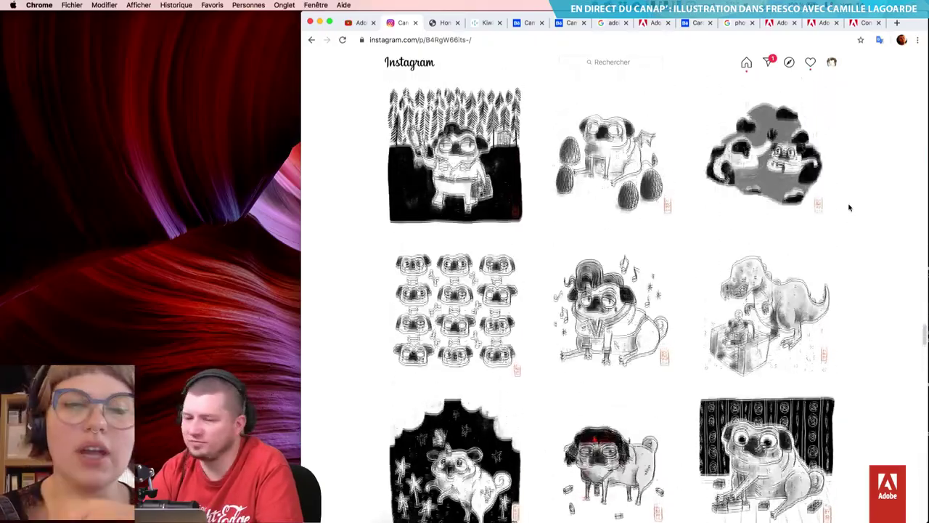
{"action": "scroll", "coordinate": [848, 208], "scroll_direction": "up", "scroll_amount": 5}
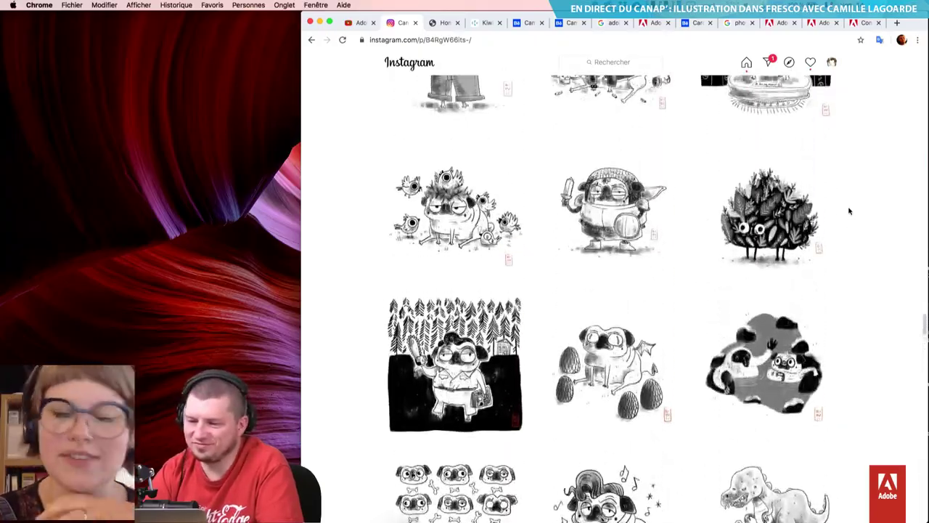
{"action": "scroll", "coordinate": [848, 210], "scroll_direction": "up", "scroll_amount": 5}
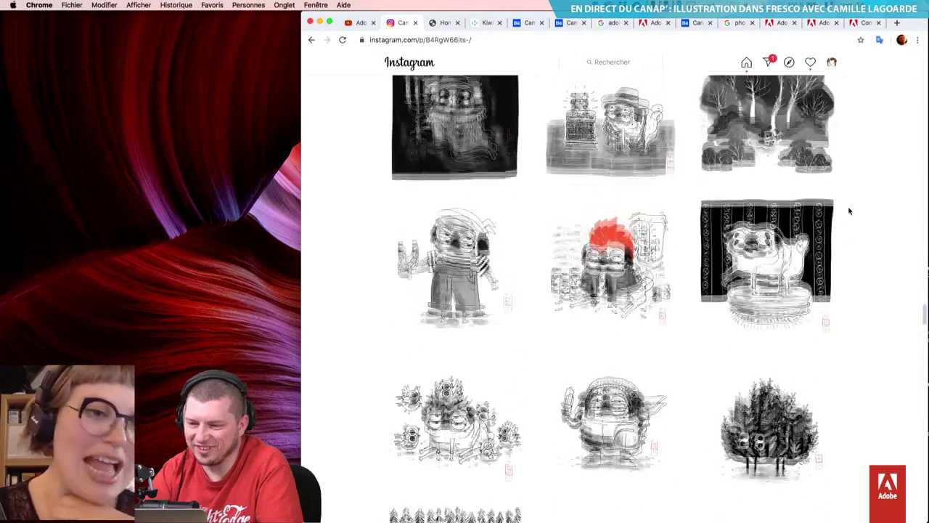
{"action": "scroll", "coordinate": [849, 210], "scroll_direction": "up", "scroll_amount": 4}
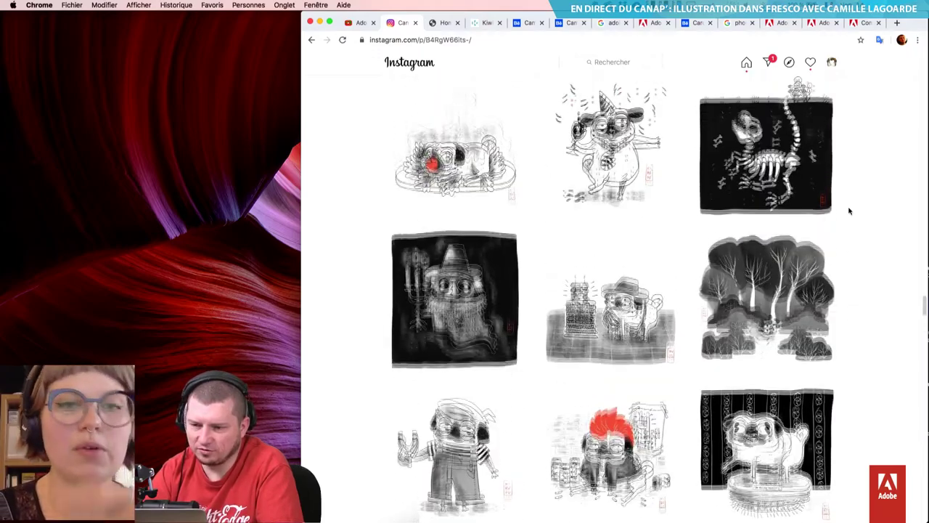
{"action": "scroll", "coordinate": [848, 211], "scroll_direction": "up", "scroll_amount": 1}
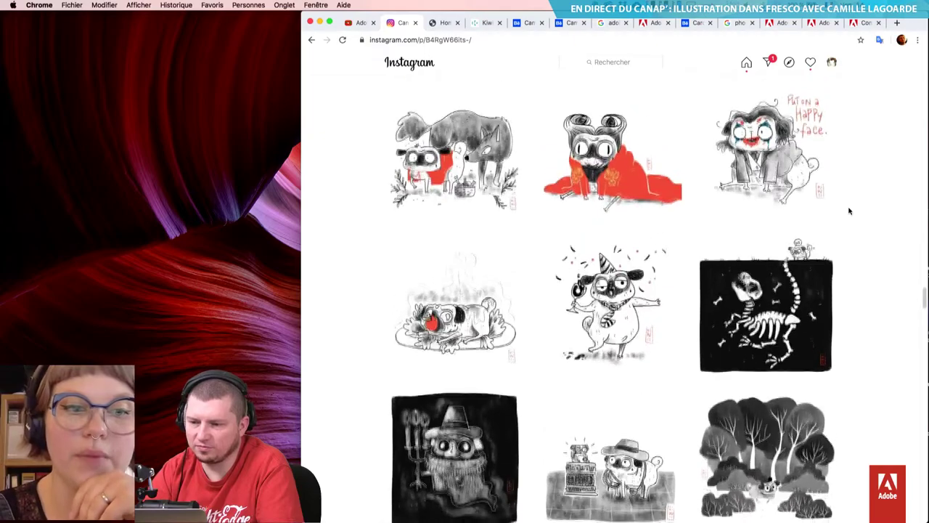
{"action": "scroll", "coordinate": [849, 211], "scroll_direction": "up", "scroll_amount": 2}
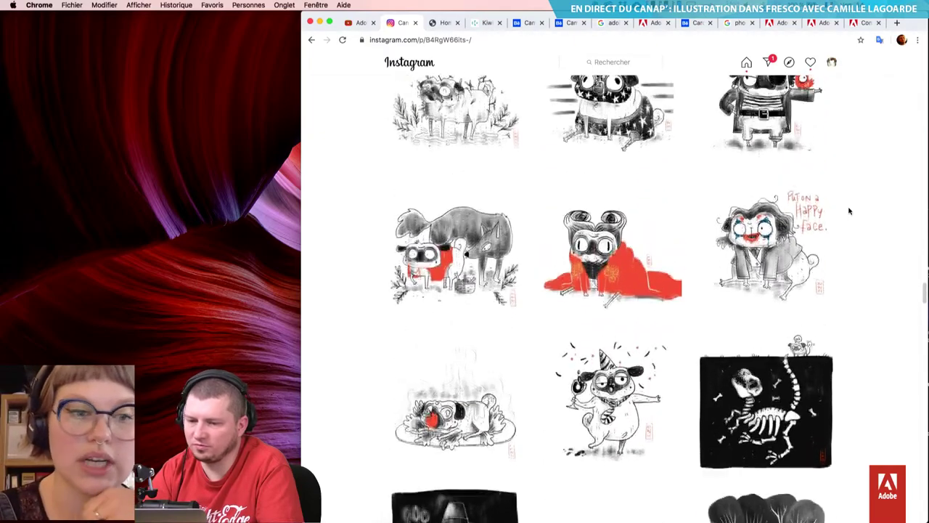
{"action": "scroll", "coordinate": [849, 210], "scroll_direction": "up", "scroll_amount": 4}
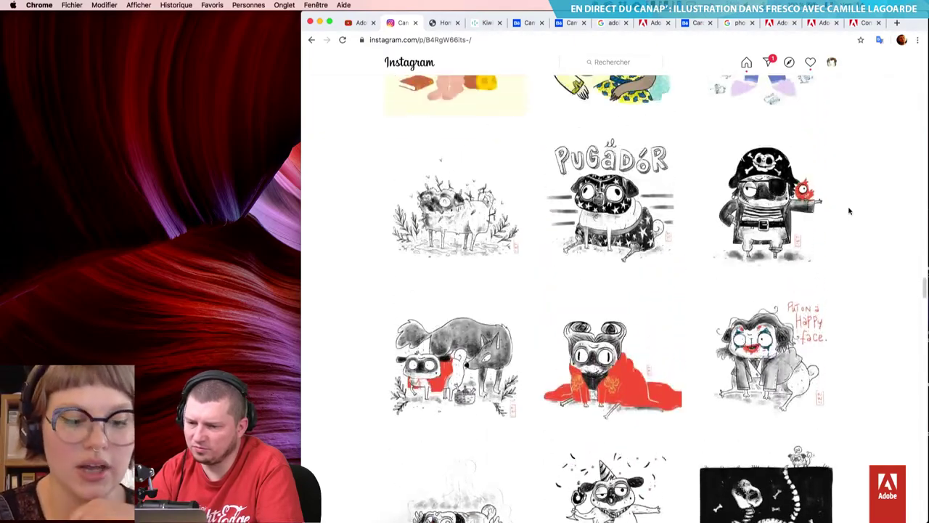
{"action": "scroll", "coordinate": [848, 211], "scroll_direction": "up", "scroll_amount": 1}
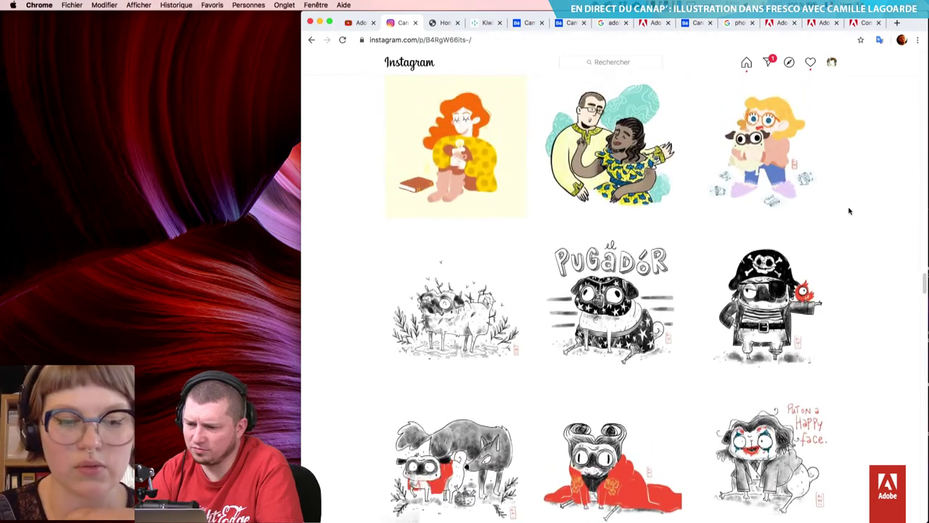
{"action": "left_click", "coordinate": [769, 182]}
{"action": "scroll", "coordinate": [769, 182], "scroll_direction": "up", "scroll_amount": 5}
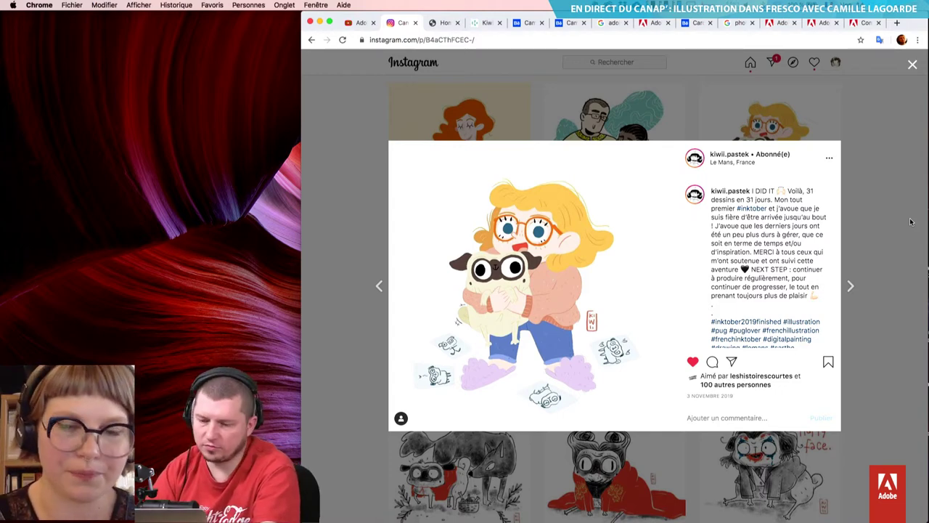
- Close the Inktober finale post and scroll up through the profile grid
{"action": "left_click", "coordinate": [911, 221]}
{"action": "scroll", "coordinate": [911, 221], "scroll_direction": "up", "scroll_amount": 5}
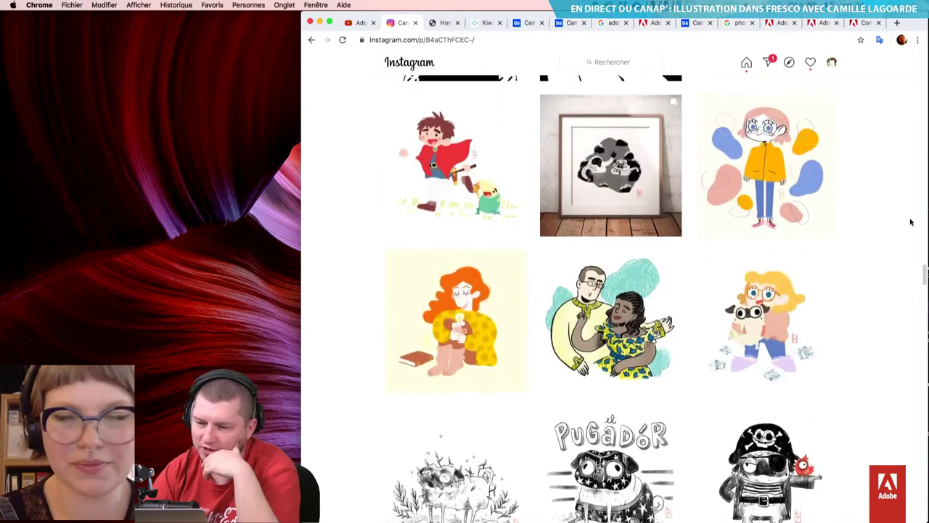
{"action": "scroll", "coordinate": [911, 222], "scroll_direction": "up", "scroll_amount": 3}
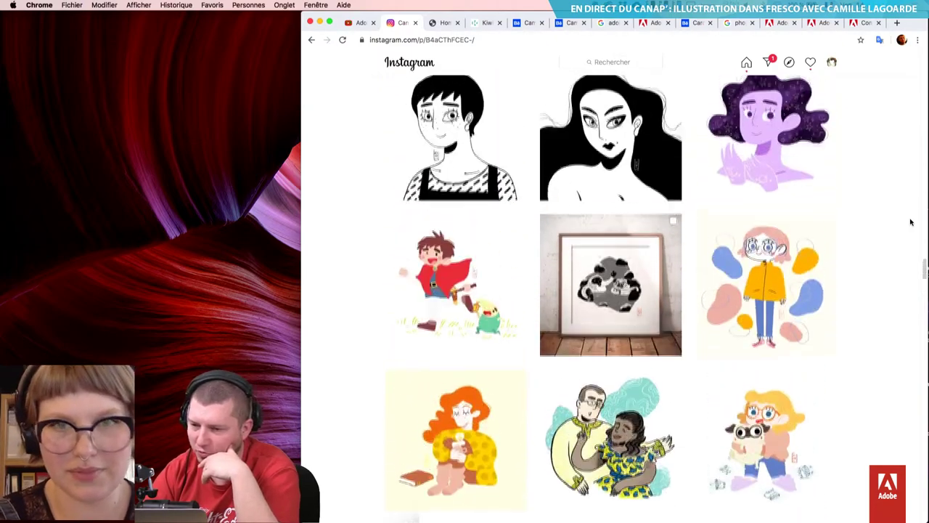
{"action": "scroll", "coordinate": [910, 222], "scroll_direction": "up", "scroll_amount": 2}
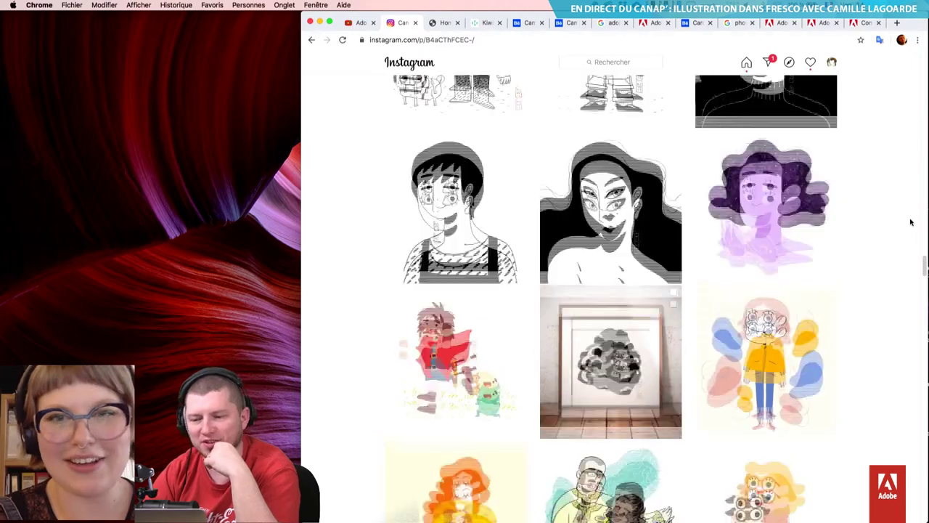
{"action": "scroll", "coordinate": [911, 222], "scroll_direction": "up", "scroll_amount": 3}
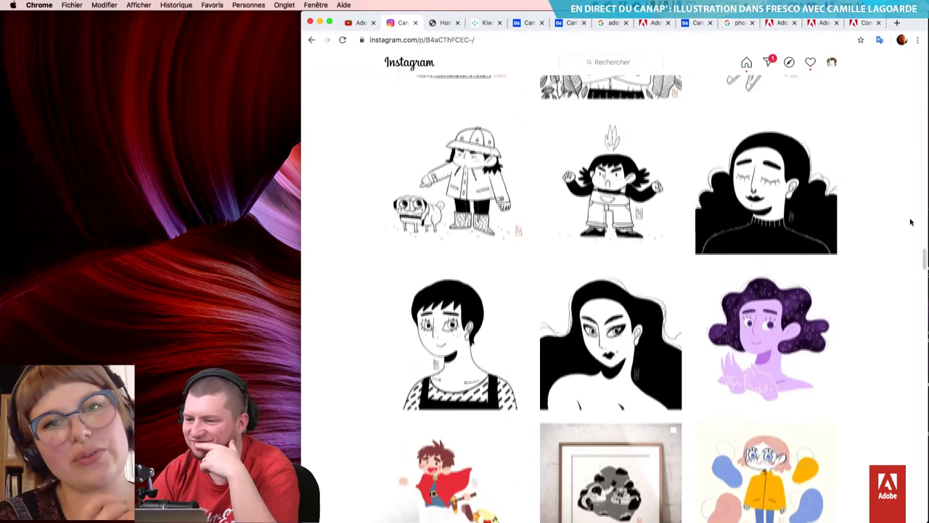
{"action": "scroll", "coordinate": [911, 221], "scroll_direction": "up", "scroll_amount": 2}
{"action": "scroll", "coordinate": [911, 221], "scroll_direction": "down", "scroll_amount": 3}
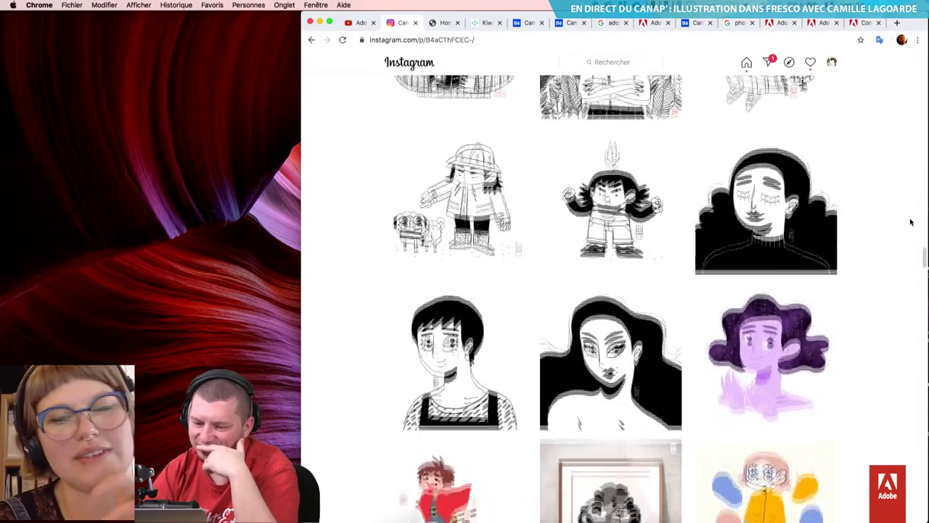
{"action": "scroll", "coordinate": [911, 221], "scroll_direction": "up", "scroll_amount": 3}
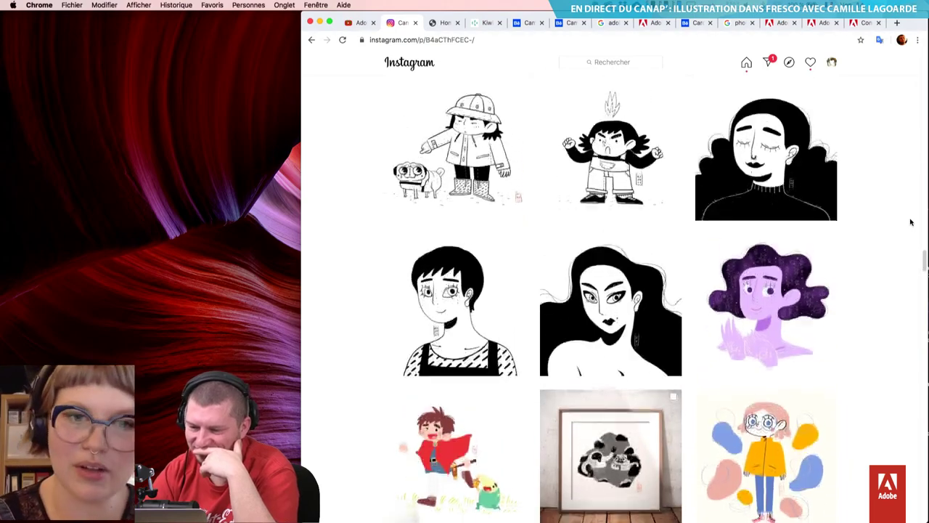
{"action": "scroll", "coordinate": [911, 221], "scroll_direction": "up", "scroll_amount": 2}
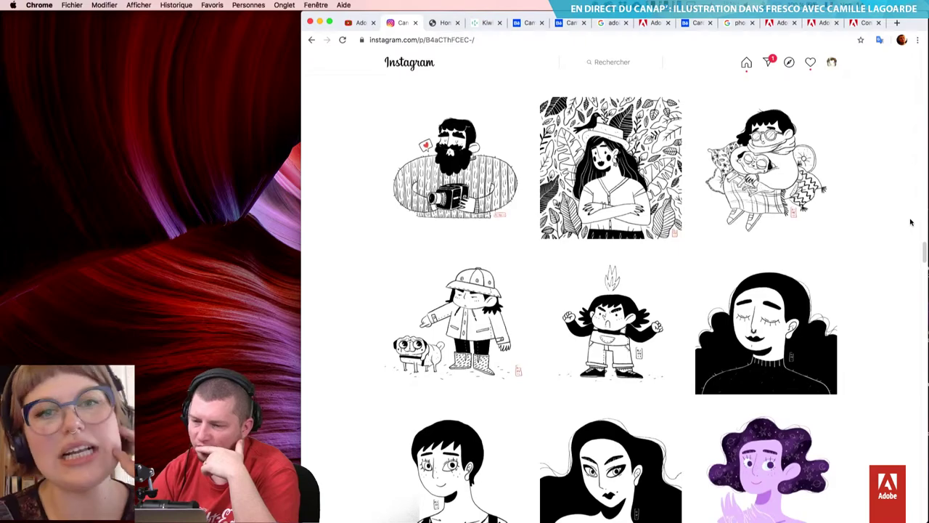
{"action": "scroll", "coordinate": [911, 221], "scroll_direction": "up", "scroll_amount": 3}
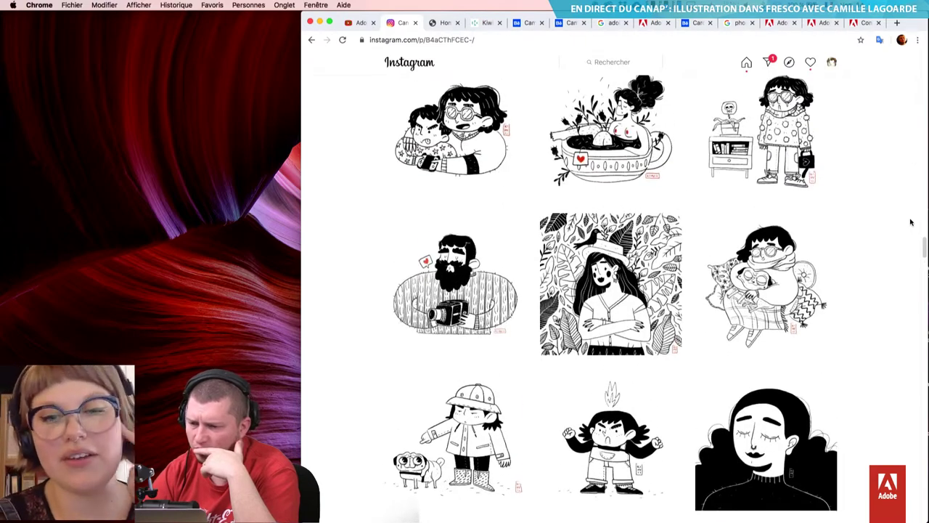
{"action": "scroll", "coordinate": [911, 221], "scroll_direction": "up", "scroll_amount": 1}
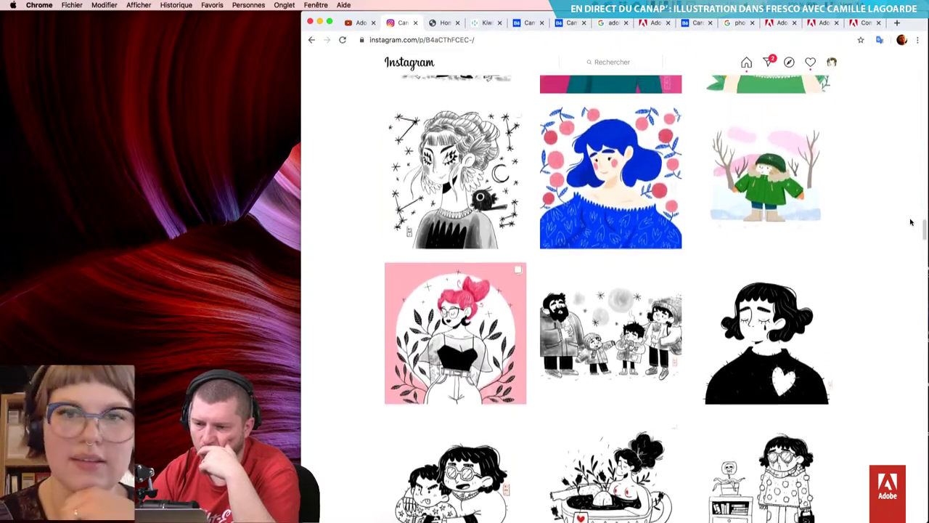
{"action": "scroll", "coordinate": [911, 222], "scroll_direction": "down", "scroll_amount": 1}
{"action": "scroll", "coordinate": [911, 222], "scroll_direction": "up", "scroll_amount": 1}
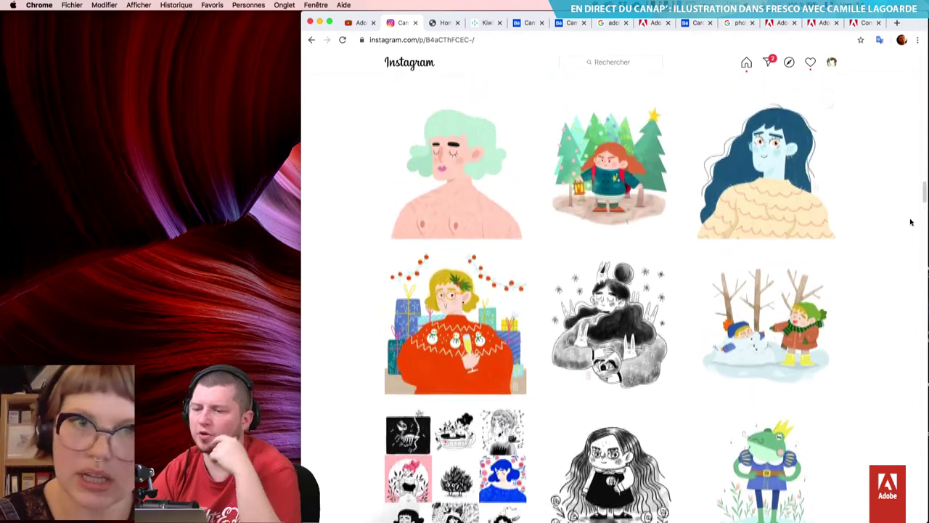
- Open the winter-coat illustration post, close it again, and scroll back up the grid
{"action": "scroll", "coordinate": [911, 221], "scroll_direction": "down", "scroll_amount": 5}
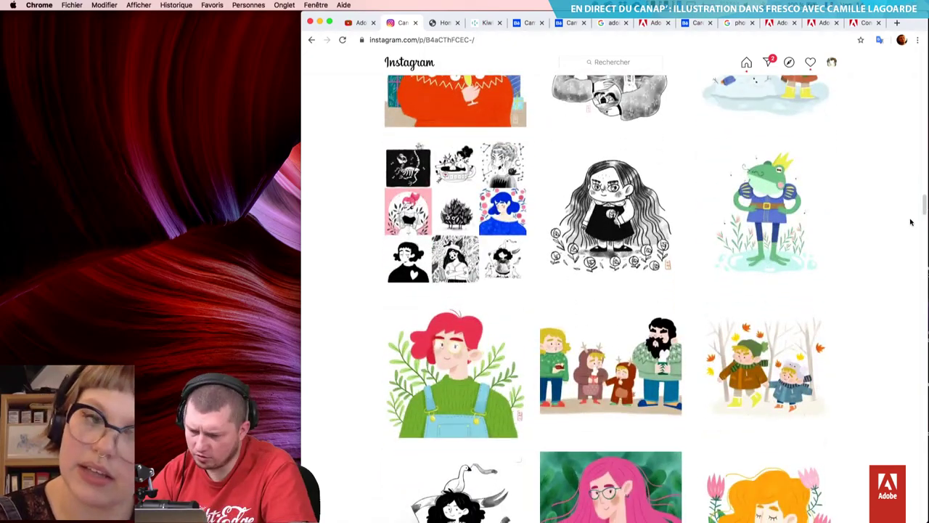
{"action": "scroll", "coordinate": [911, 222], "scroll_direction": "down", "scroll_amount": 3}
{"action": "scroll", "coordinate": [910, 221], "scroll_direction": "down", "scroll_amount": 4}
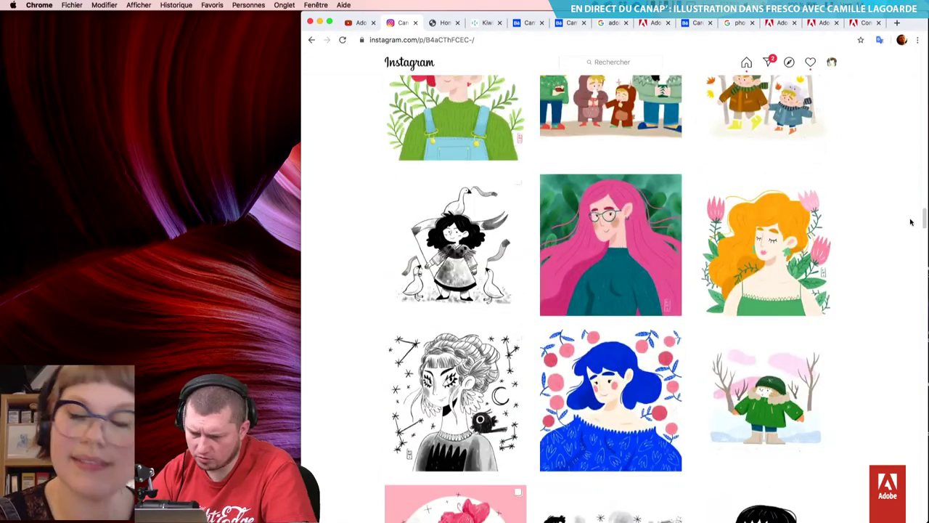
{"action": "left_click", "coordinate": [805, 342]}
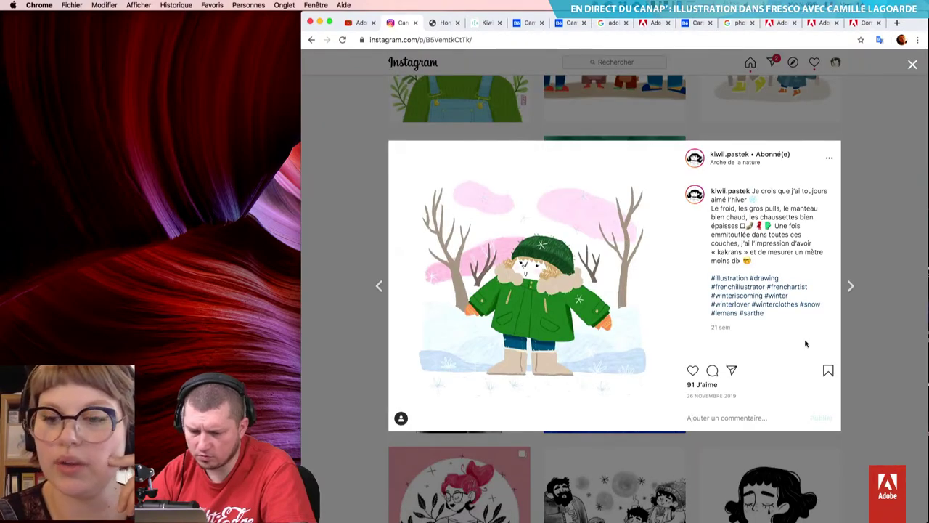
{"action": "key", "text": "Escape"}
{"action": "scroll", "coordinate": [805, 343], "scroll_direction": "up", "scroll_amount": 5}
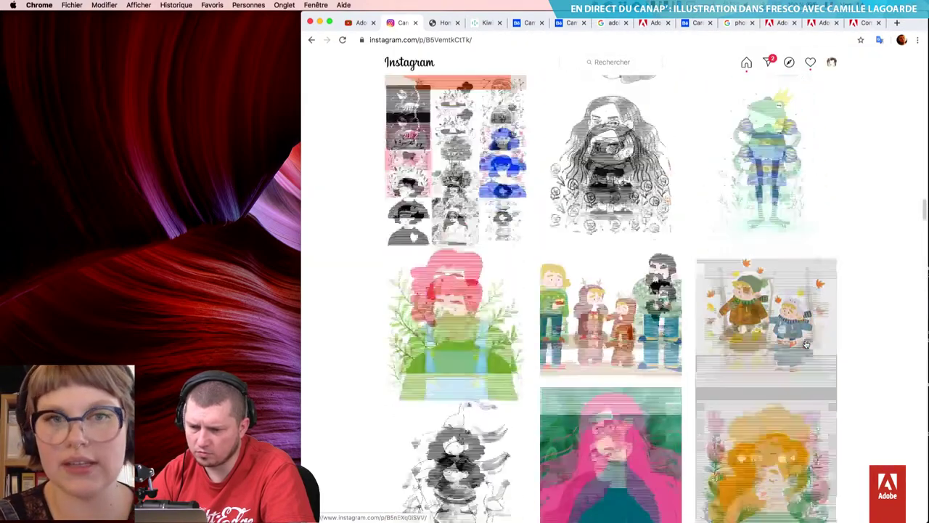
{"action": "scroll", "coordinate": [806, 343], "scroll_direction": "up", "scroll_amount": 4}
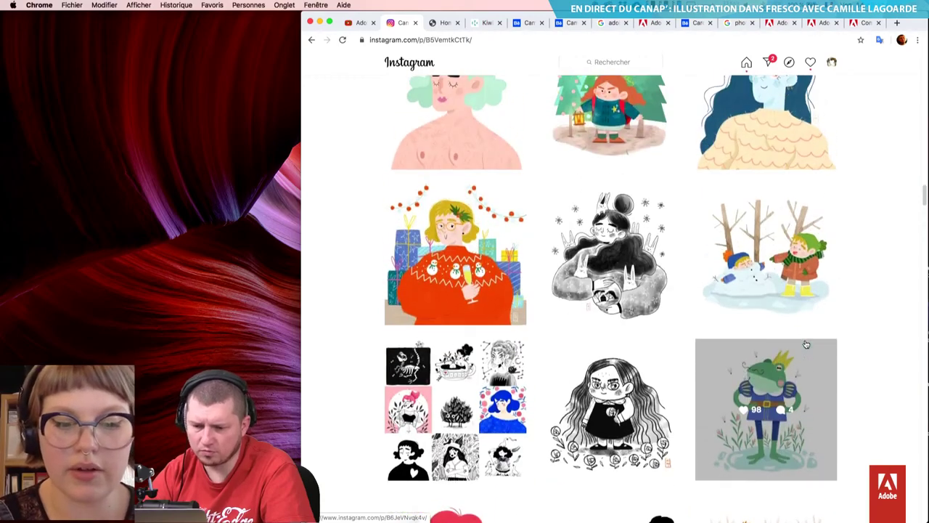
{"action": "scroll", "coordinate": [805, 343], "scroll_direction": "up", "scroll_amount": 3}
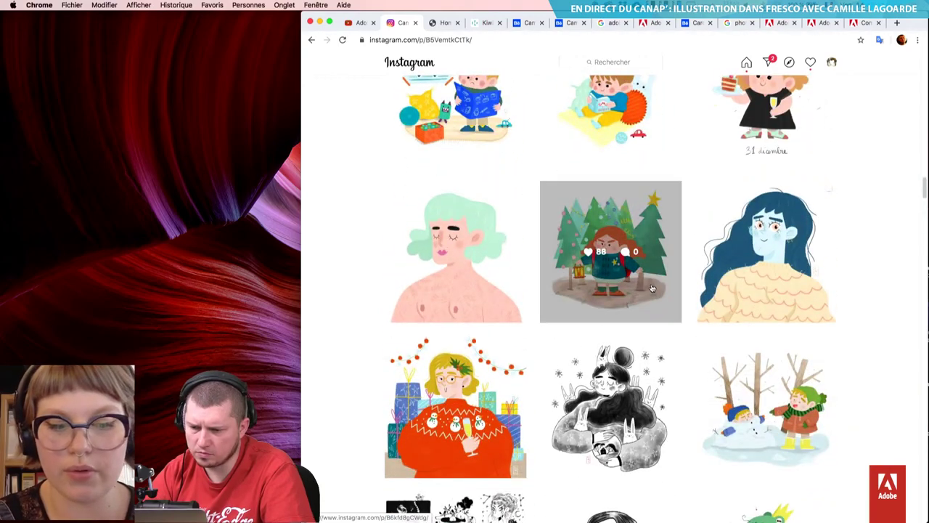
- Open the girl-in-the-forest post, step through neighbouring posts to Heidi, then close the viewer
{"action": "left_click", "coordinate": [651, 288]}
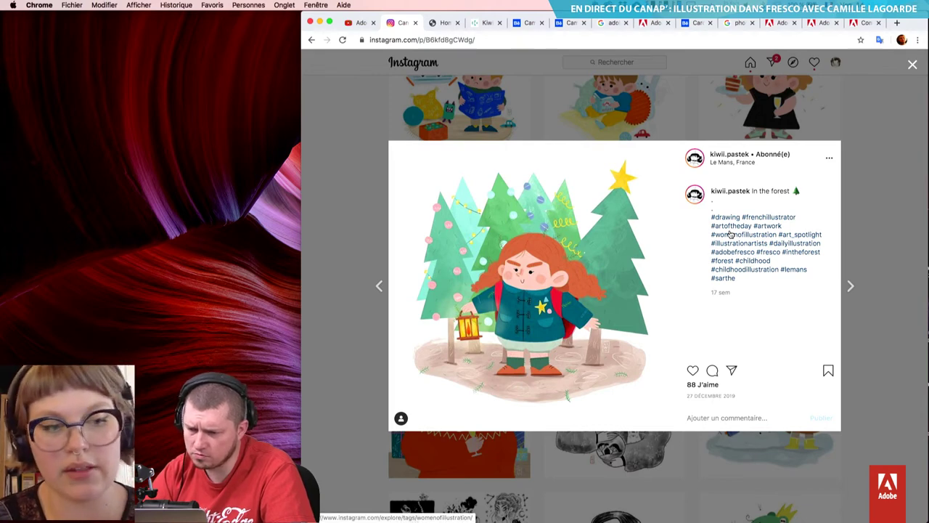
{"action": "key", "text": "Right"}
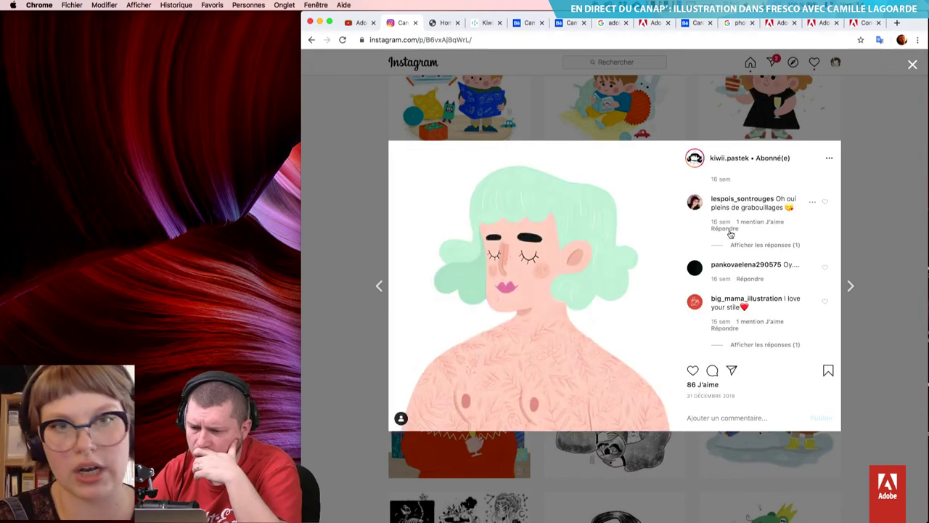
{"action": "scroll", "coordinate": [730, 233], "scroll_direction": "up", "scroll_amount": 3}
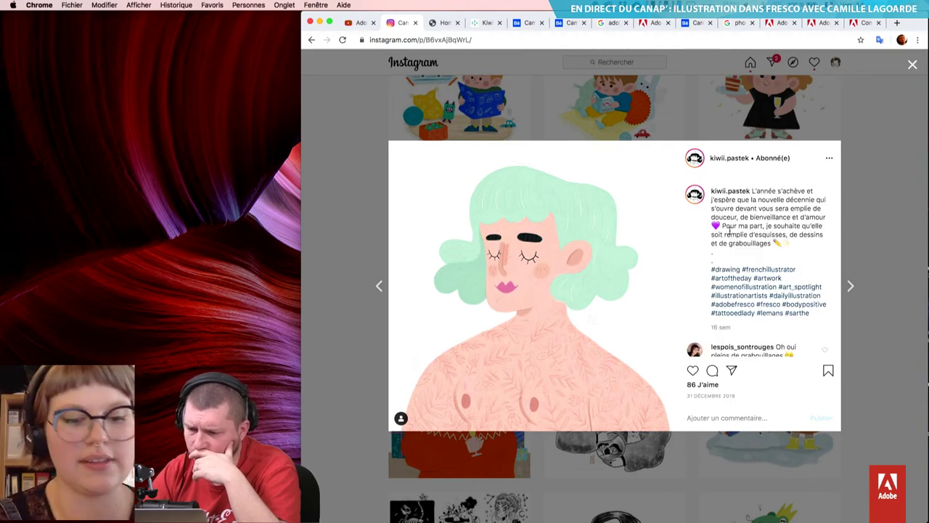
{"action": "key", "text": "Left"}
{"action": "scroll", "coordinate": [730, 232], "scroll_direction": "up", "scroll_amount": 4}
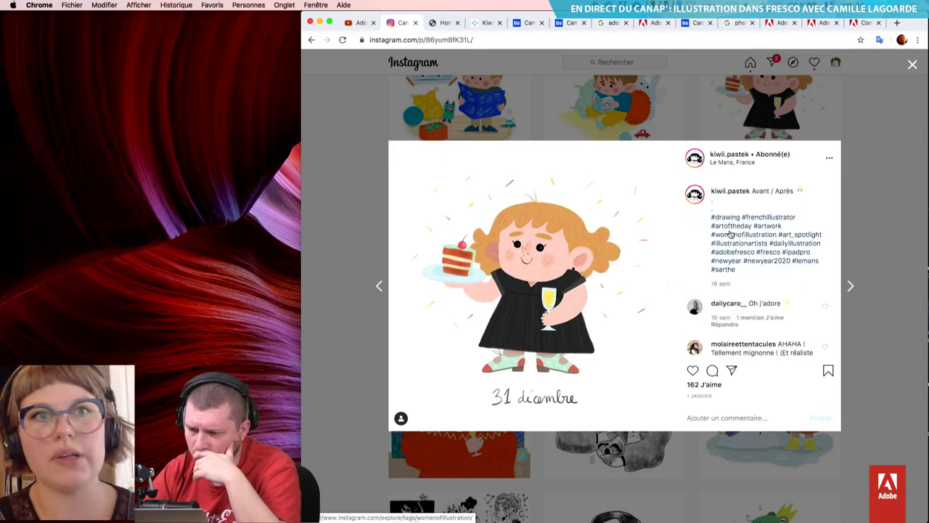
{"action": "key", "text": "Left"}
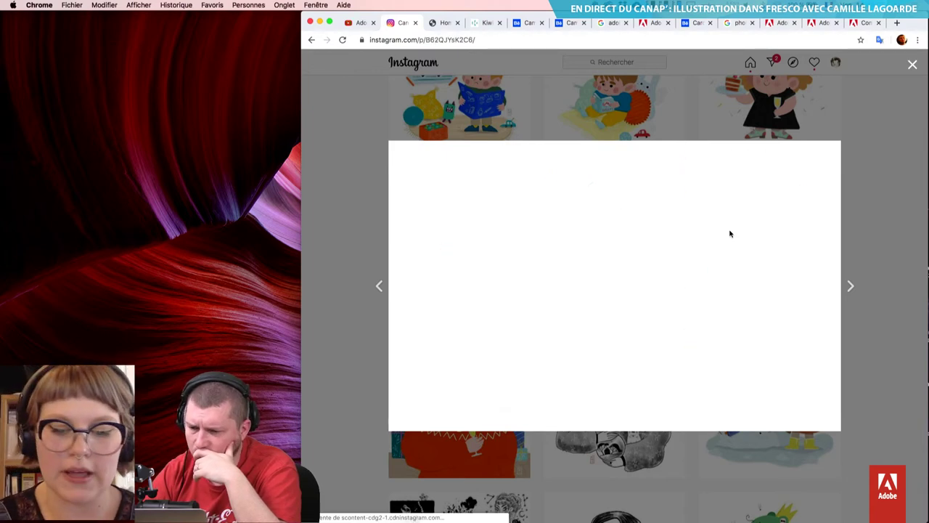
{"action": "key", "text": "Left"}
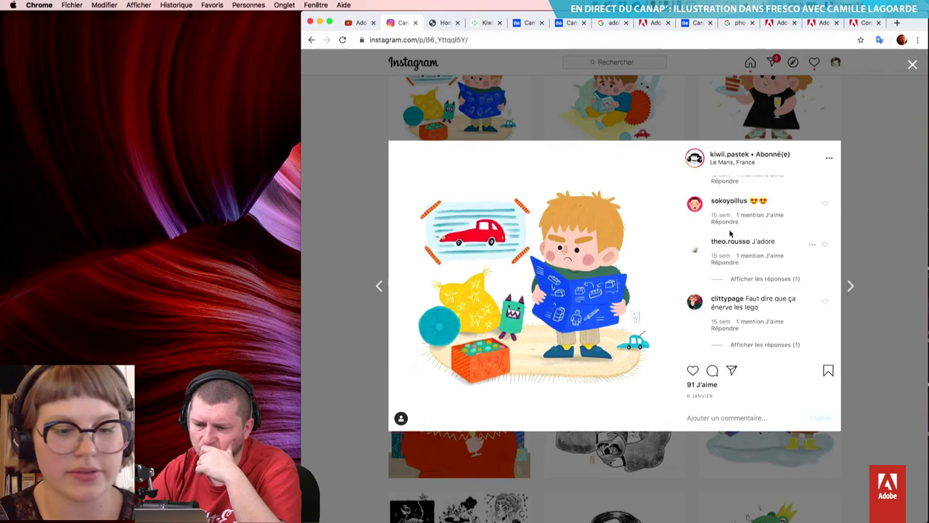
{"action": "scroll", "coordinate": [731, 233], "scroll_direction": "up", "scroll_amount": 3}
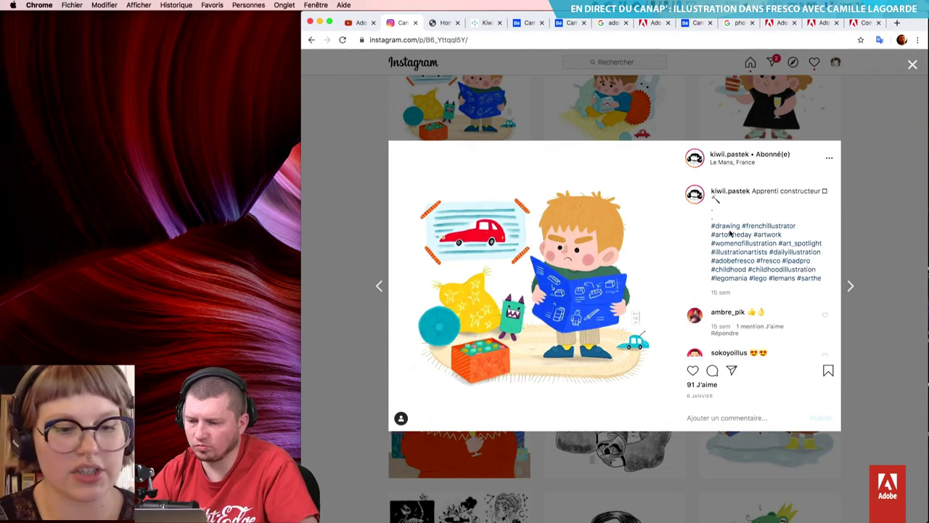
{"action": "key", "text": "Left"}
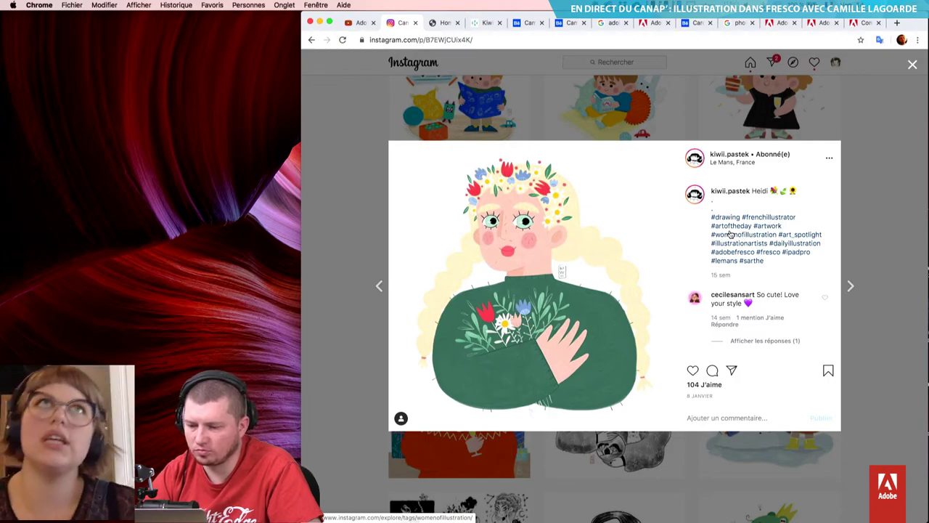
{"action": "key", "text": "Escape"}
- Scroll the Instagram grid a little, then switch to Photoshop 2020 with Cmd+Tab
{"action": "scroll", "coordinate": [730, 234], "scroll_direction": "down", "scroll_amount": 3}
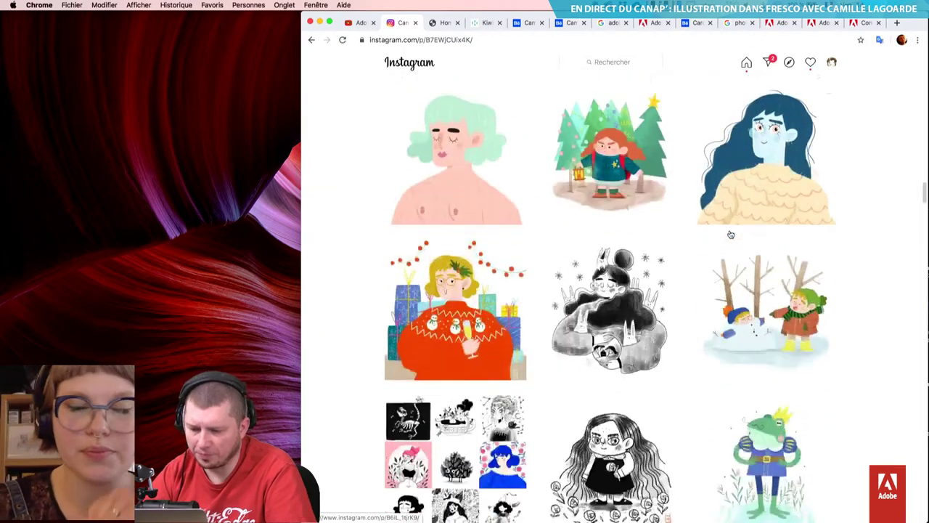
{"action": "scroll", "coordinate": [730, 233], "scroll_direction": "down", "scroll_amount": 3}
{"action": "scroll", "coordinate": [731, 233], "scroll_direction": "up", "scroll_amount": 2}
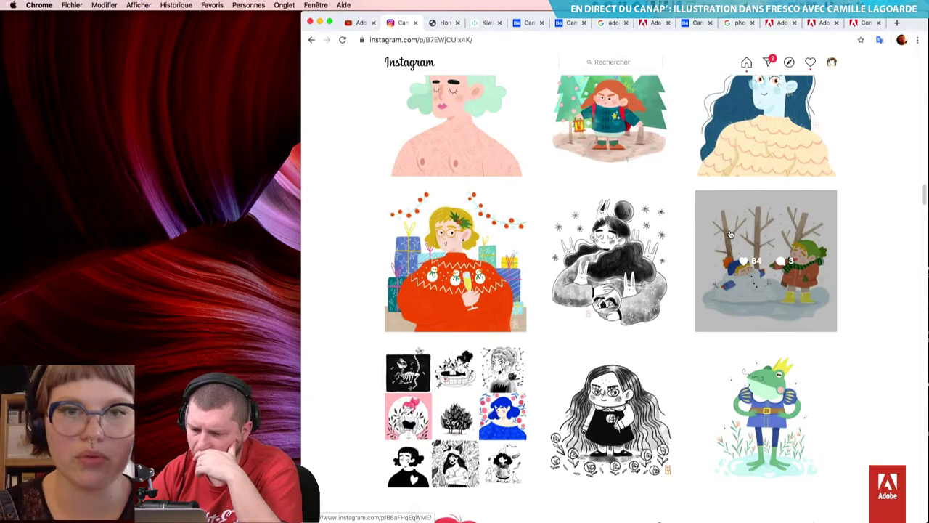
{"action": "scroll", "coordinate": [730, 233], "scroll_direction": "down", "scroll_amount": 3}
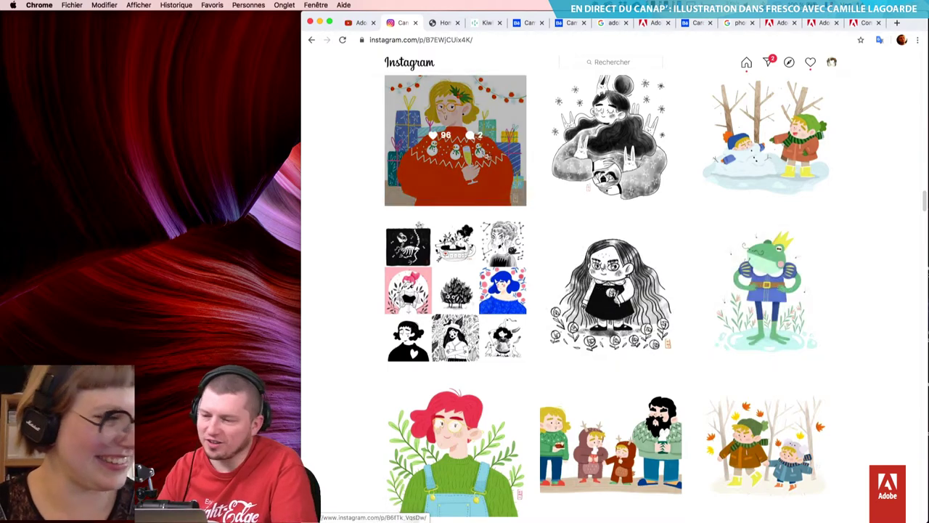
{"action": "key", "text": "super+Tab"}
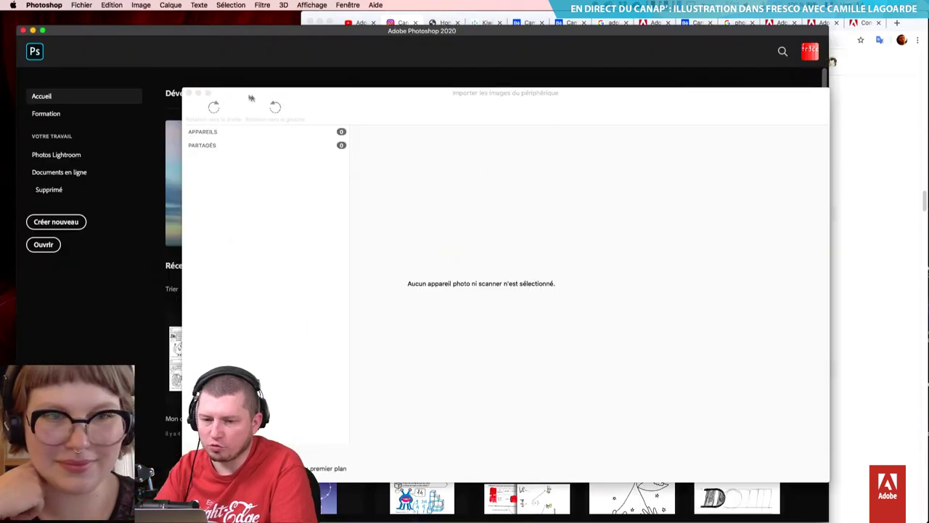
- Close the import window and create a new 1920×1080 HDTV 1080p document, Sans titre-1
{"action": "left_click", "coordinate": [190, 93]}
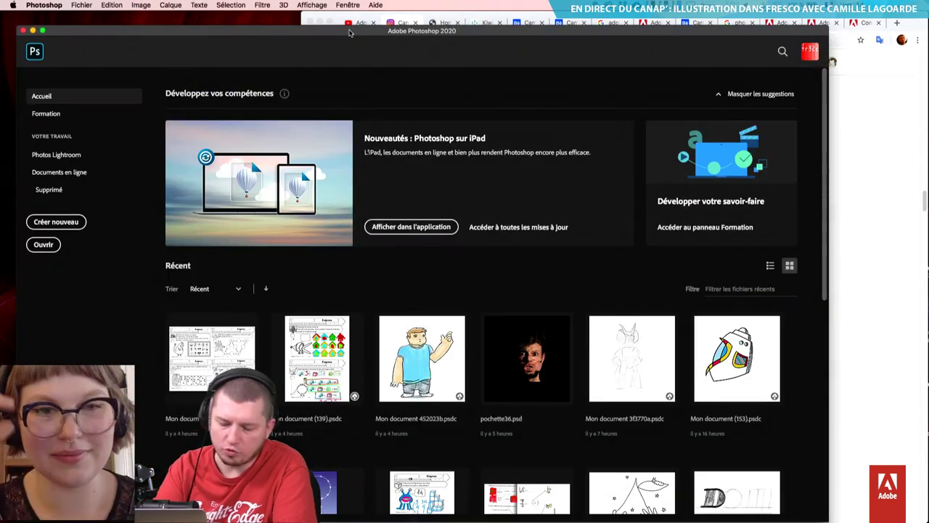
{"action": "key", "text": "super+n"}
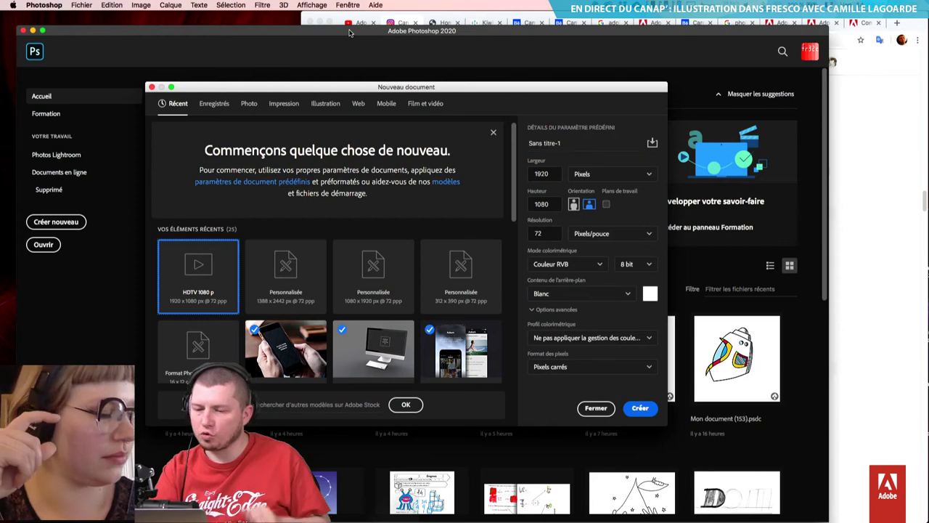
{"action": "key", "text": "Return"}
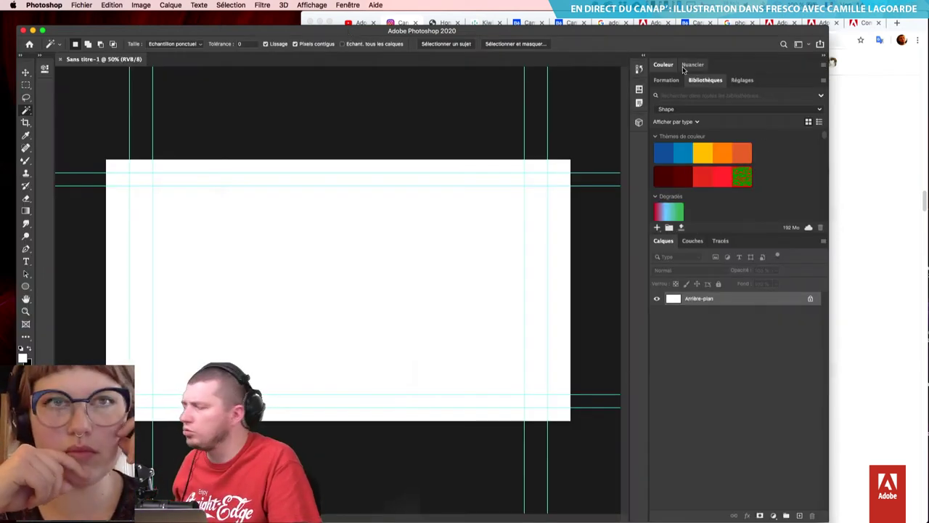
{"action": "left_click", "coordinate": [798, 45]}
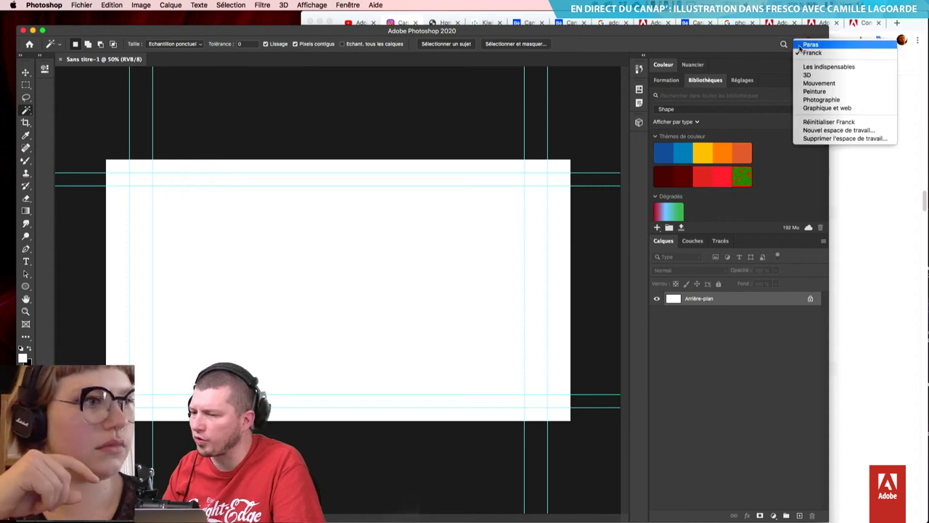
- Switch to the Peinture workspace and reset it with Réinitialiser Peinture
{"action": "left_click", "coordinate": [825, 93]}
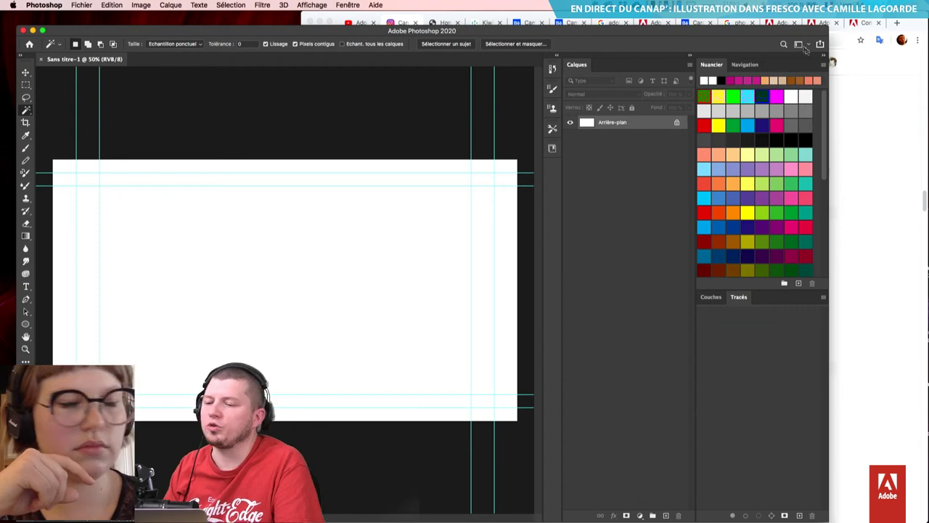
{"action": "left_click", "coordinate": [803, 47]}
{"action": "left_click", "coordinate": [850, 124]}
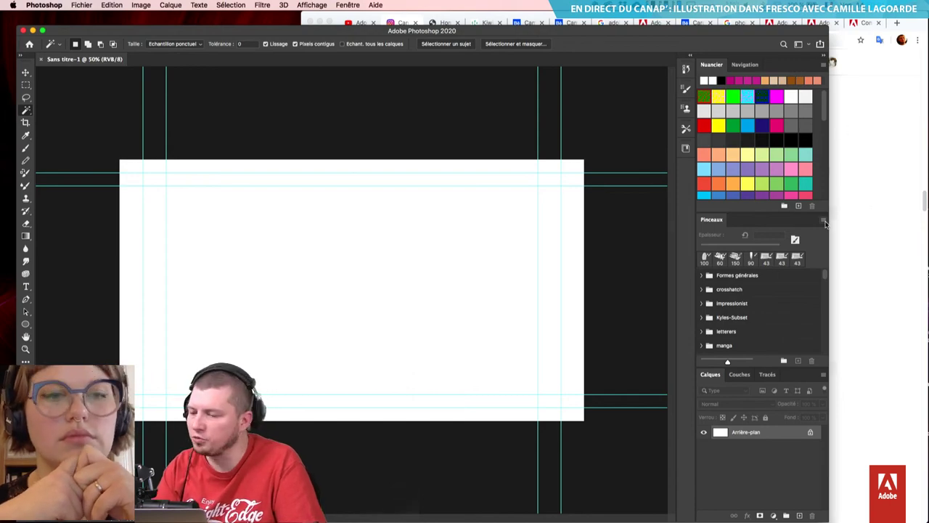
- Choose Obtenir plus de pinceaux from the Pinceaux panel menu to reach Adobe's brushes page
{"action": "left_click", "coordinate": [824, 221]}
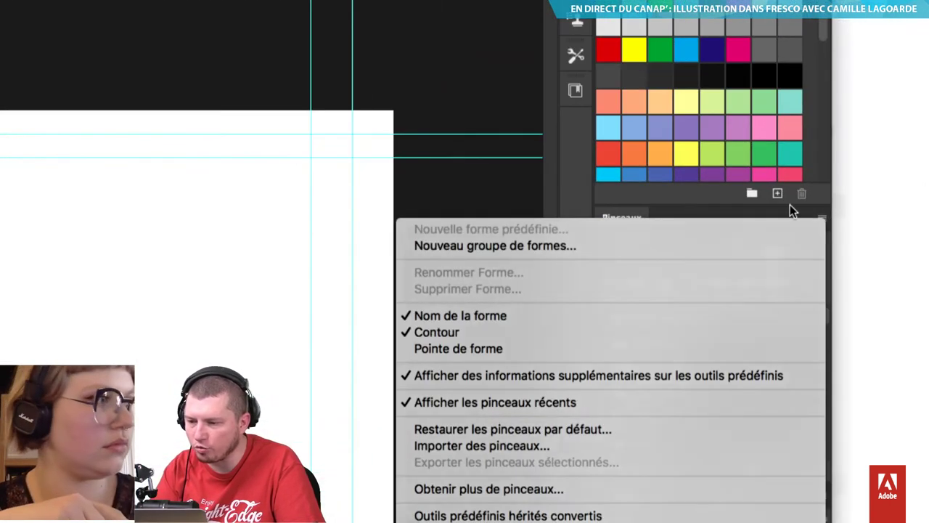
{"action": "left_click", "coordinate": [790, 205]}
{"action": "left_click", "coordinate": [821, 218]}
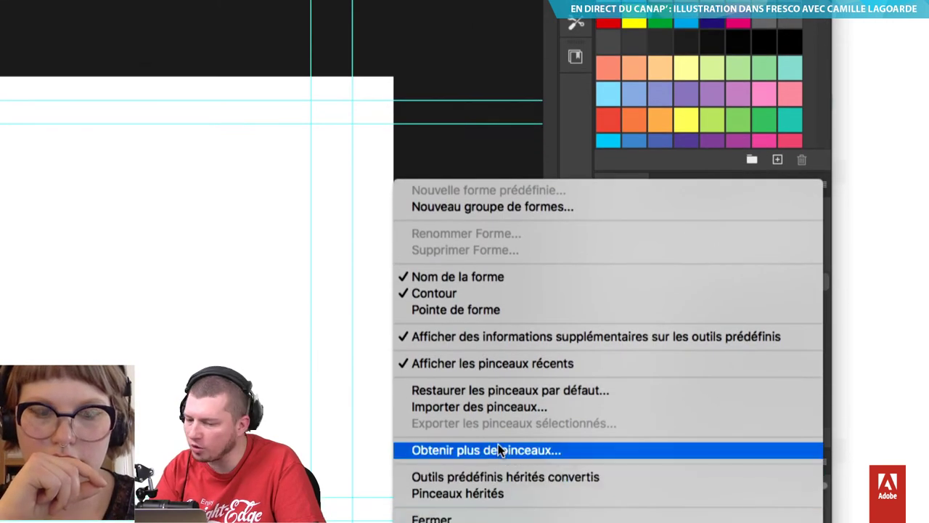
{"action": "left_click", "coordinate": [498, 445]}
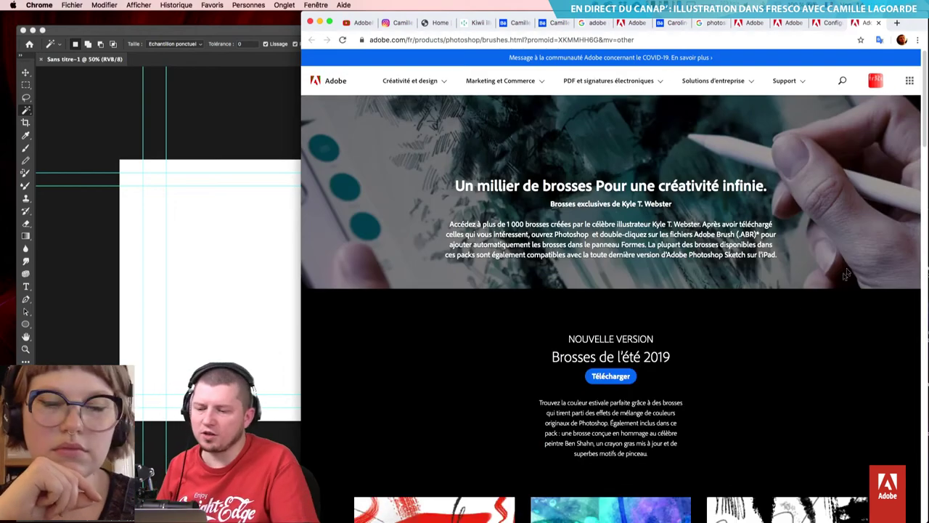
- Remove the French locale from the brushes page URL and stay on the United States site
{"action": "scroll", "coordinate": [792, 345], "scroll_direction": "down", "scroll_amount": 3}
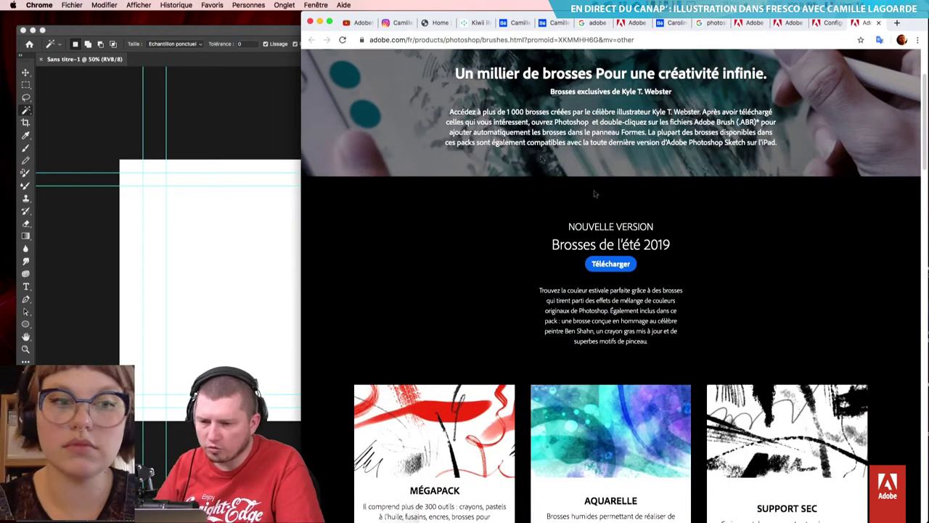
{"action": "scroll", "coordinate": [794, 341], "scroll_direction": "up", "scroll_amount": 1}
{"action": "left_click", "coordinate": [410, 39]}
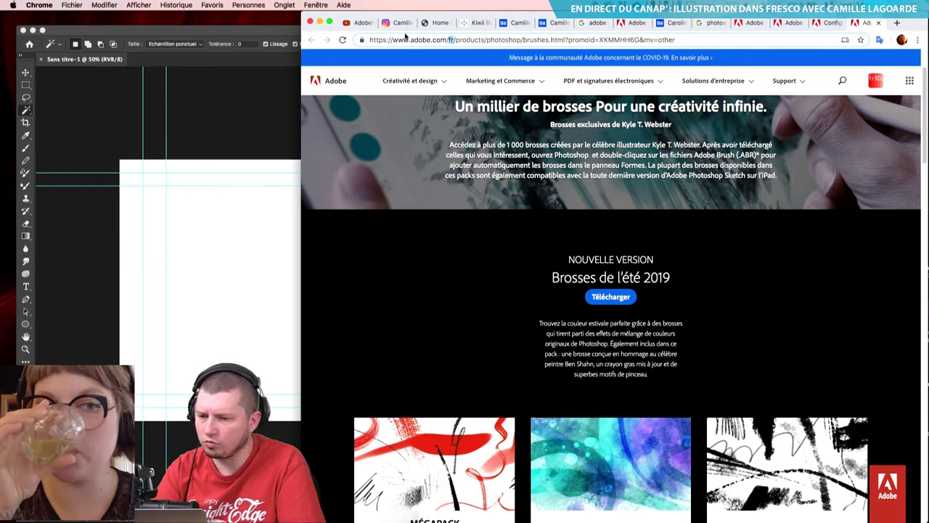
{"action": "key", "text": "BackSpace"}
{"action": "key", "text": "BackSpace"}
{"action": "key", "text": "Return"}
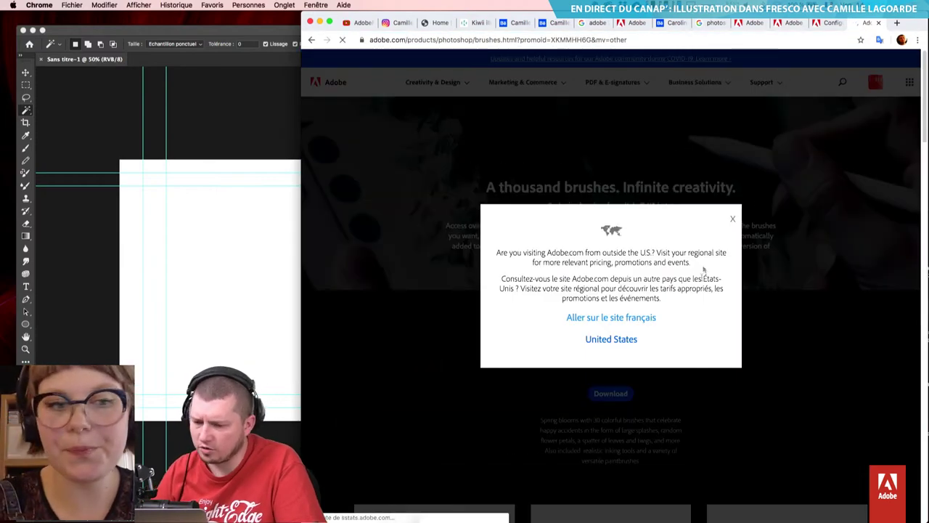
{"action": "left_click", "coordinate": [624, 340]}
- Download the Spring 2020 Brushes pack
{"action": "scroll", "coordinate": [671, 382], "scroll_direction": "down", "scroll_amount": 1}
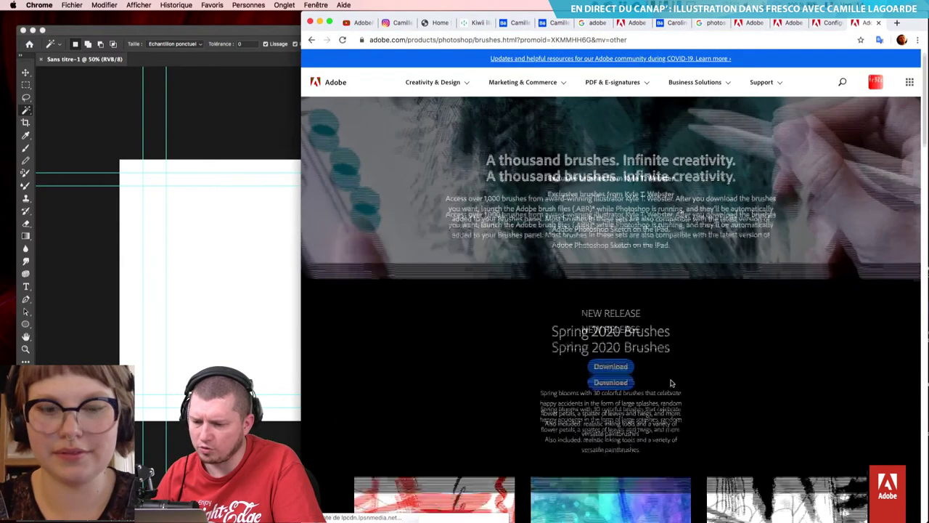
{"action": "scroll", "coordinate": [671, 382], "scroll_direction": "down", "scroll_amount": 3}
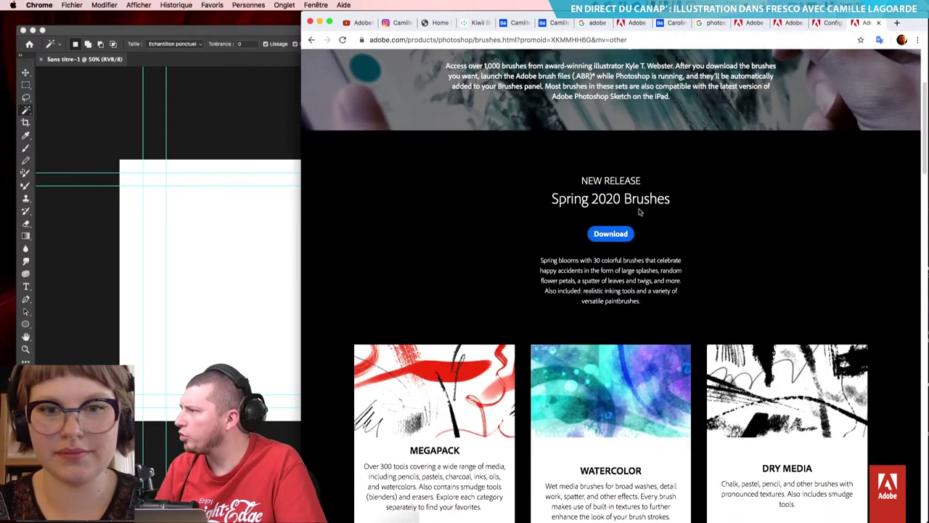
{"action": "scroll", "coordinate": [651, 254], "scroll_direction": "down", "scroll_amount": 1}
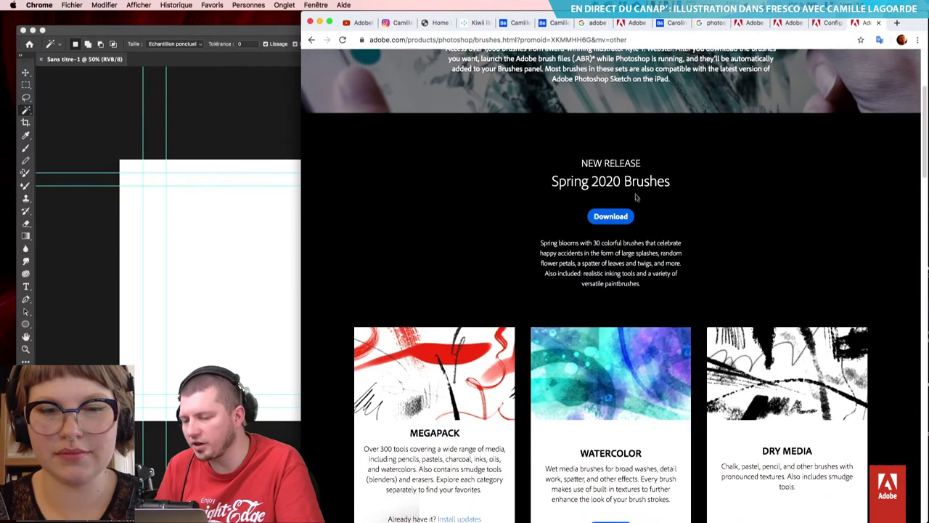
{"action": "left_click", "coordinate": [611, 217]}
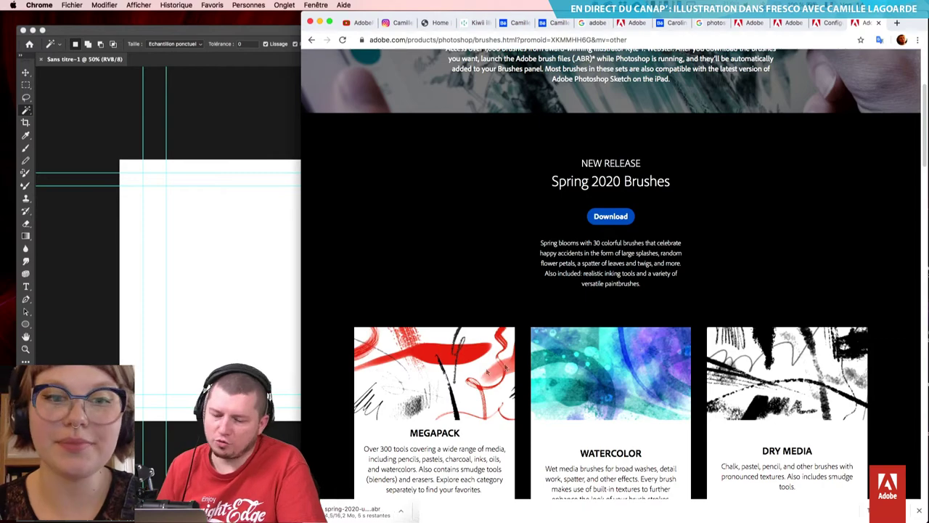
{"action": "scroll", "coordinate": [407, 454], "scroll_direction": "down", "scroll_amount": 2}
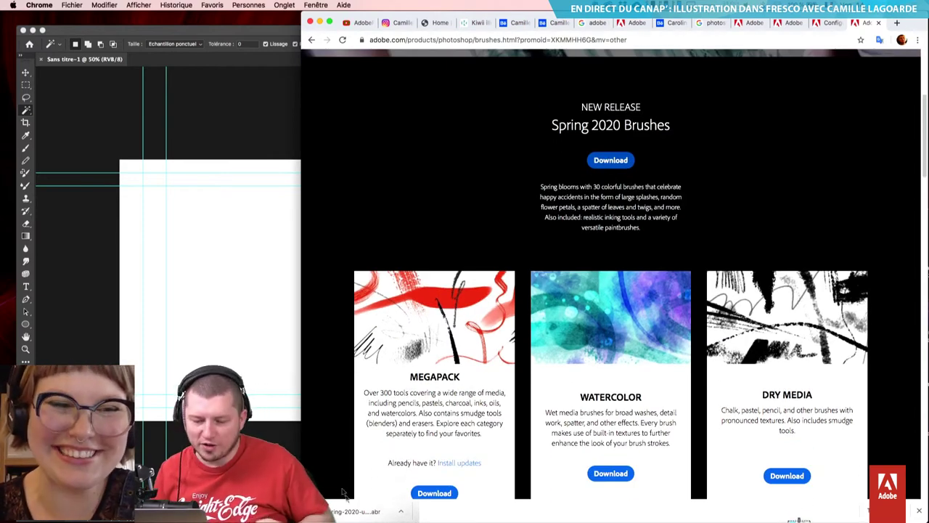
- Open the downloaded Spring 2020 Brushes .abr file in Photoshop
{"action": "left_click", "coordinate": [364, 512]}
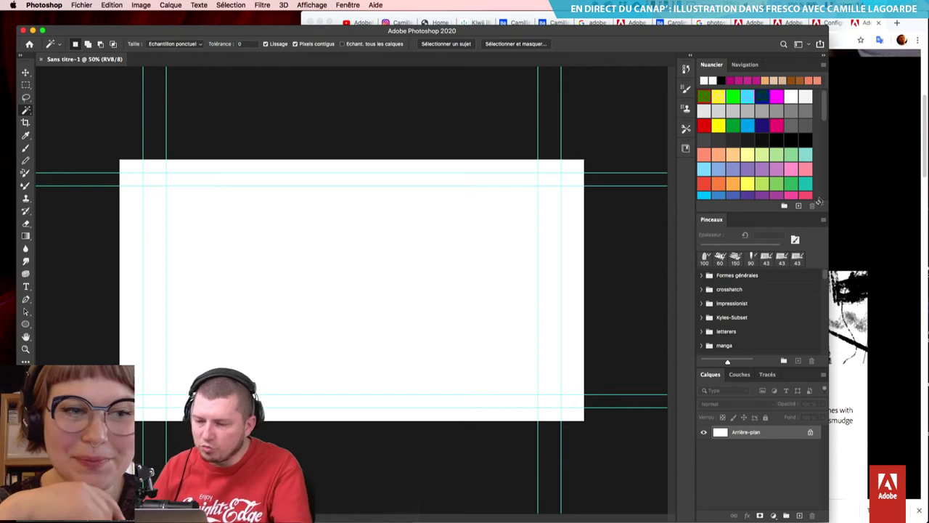
{"action": "scroll", "coordinate": [826, 276], "scroll_direction": "down", "scroll_amount": 5}
{"action": "scroll", "coordinate": [826, 275], "scroll_direction": "up", "scroll_amount": 8}
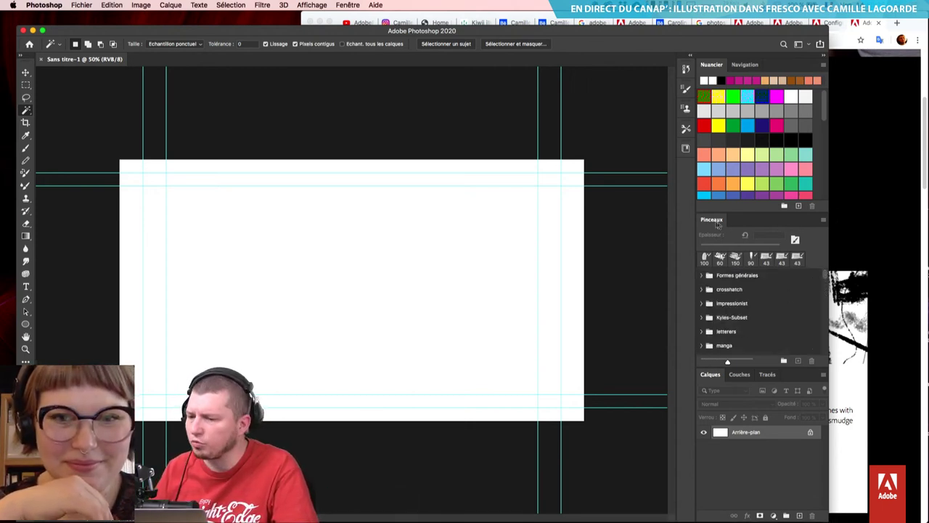
- Give the brush list its own taller column, collapse megapack and expand spring-2020-update
{"action": "left_click_drag", "start_coordinate": [715, 221], "coordinate": [675, 232]}
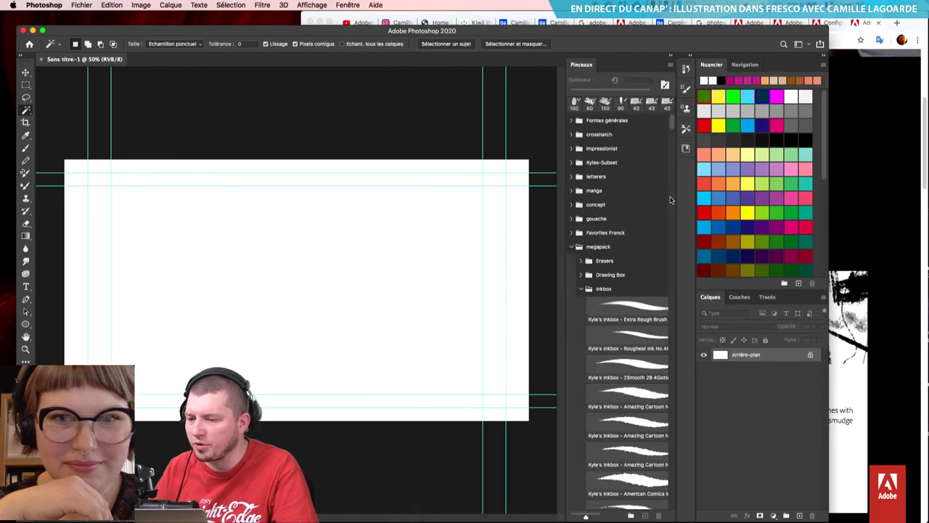
{"action": "left_click", "coordinate": [572, 247]}
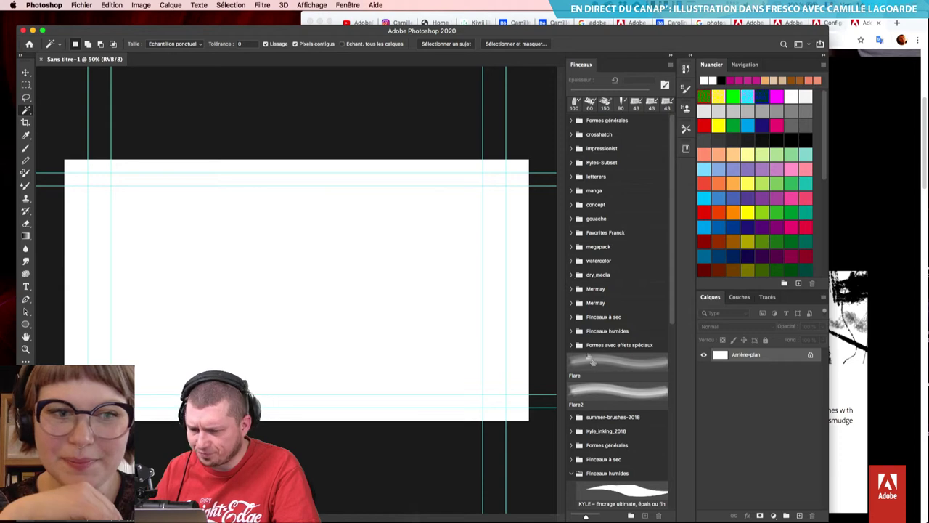
{"action": "scroll", "coordinate": [592, 360], "scroll_direction": "down", "scroll_amount": 5}
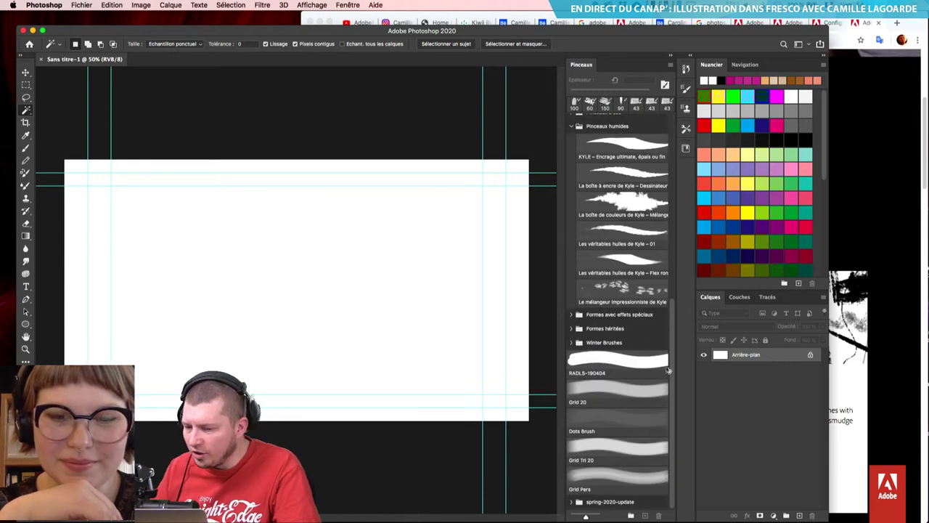
{"action": "left_click", "coordinate": [572, 503]}
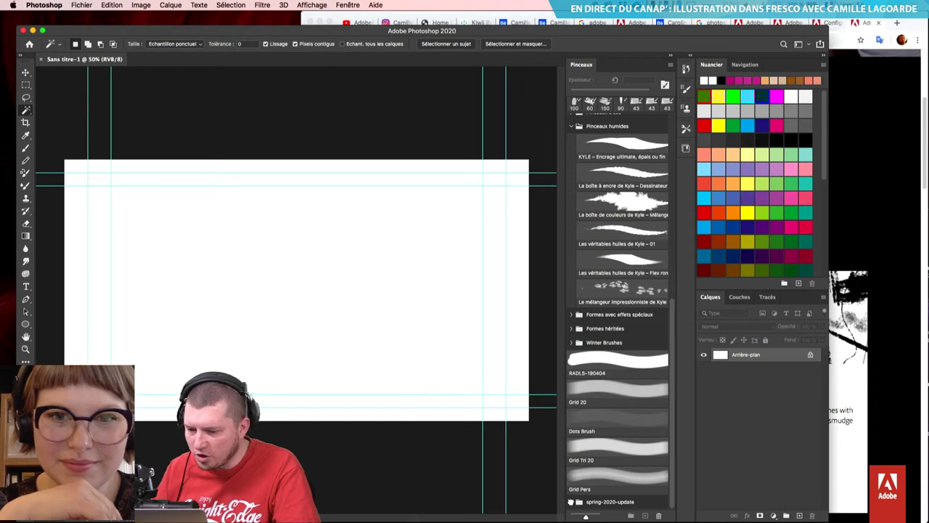
{"action": "left_click_drag", "start_coordinate": [672, 277], "coordinate": [681, 376]}
- Paint three black Freeflow Brush test strokes, then show the Libraries panel at a taller height
{"action": "left_click", "coordinate": [637, 298]}
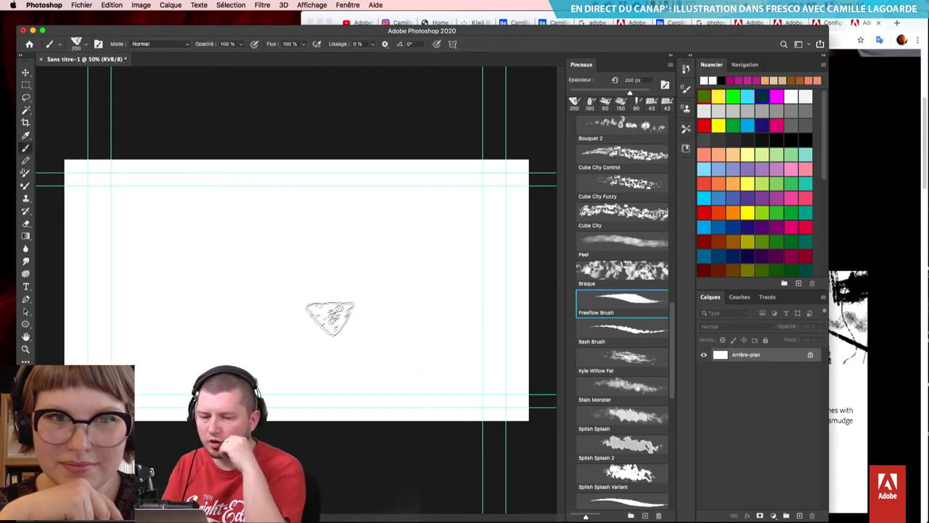
{"action": "left_click_drag", "start_coordinate": [302, 199], "coordinate": [333, 376]}
{"action": "mouse_move", "coordinate": [344, 212]}
{"action": "left_mouse_down"}
{"action": "mouse_move", "coordinate": [373, 310]}
{"action": "mouse_move", "coordinate": [430, 344]}
{"action": "left_mouse_up"}
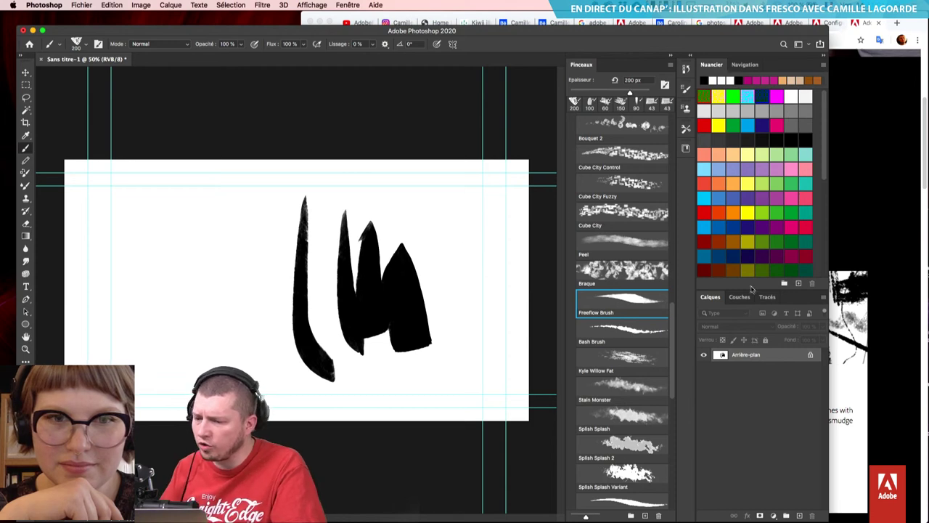
{"action": "left_click", "coordinate": [687, 149]}
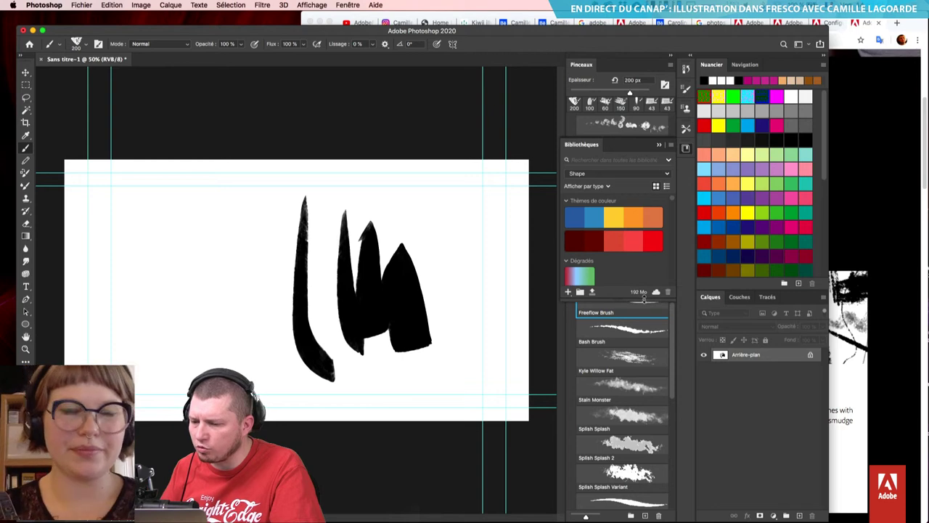
{"action": "left_click_drag", "start_coordinate": [645, 298], "coordinate": [646, 416]}
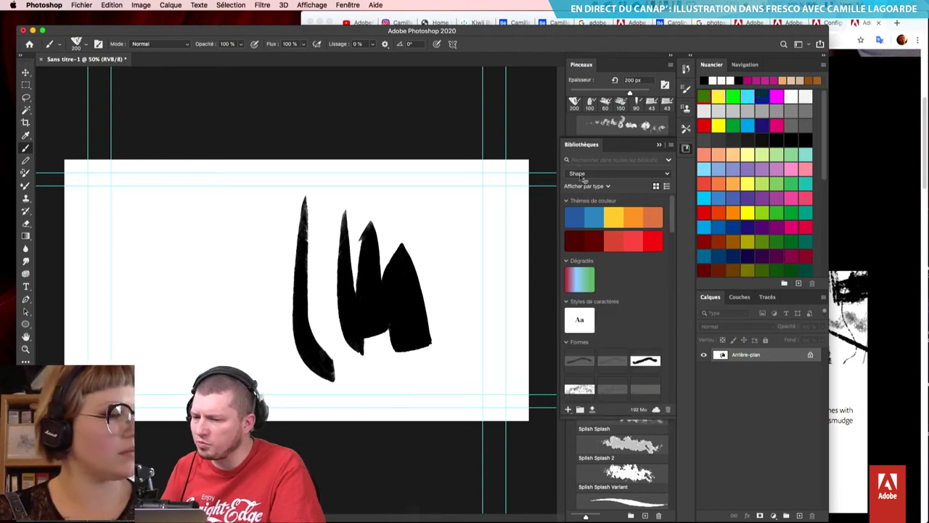
- Switch the Libraries panel to the Brosses library and drag Splish Splash 2 into it
{"action": "left_click", "coordinate": [585, 174]}
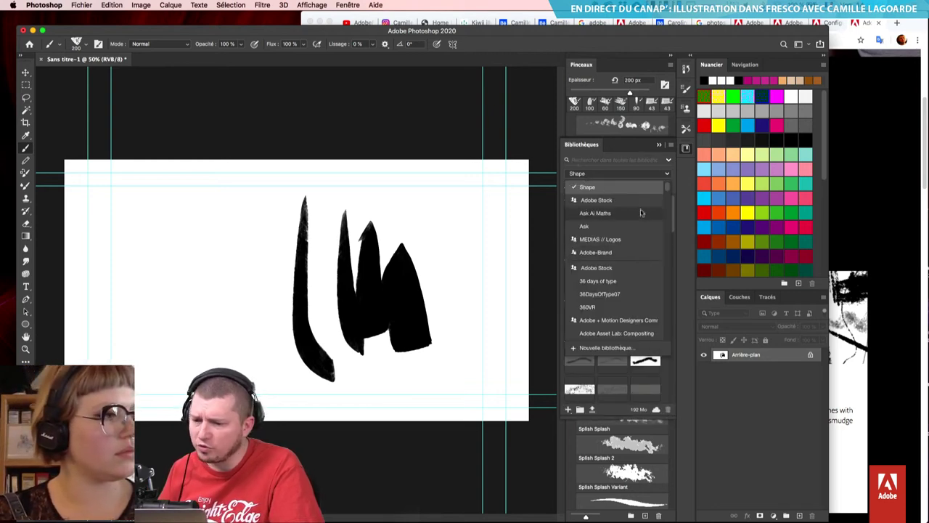
{"action": "scroll", "coordinate": [628, 308], "scroll_direction": "down", "scroll_amount": 3}
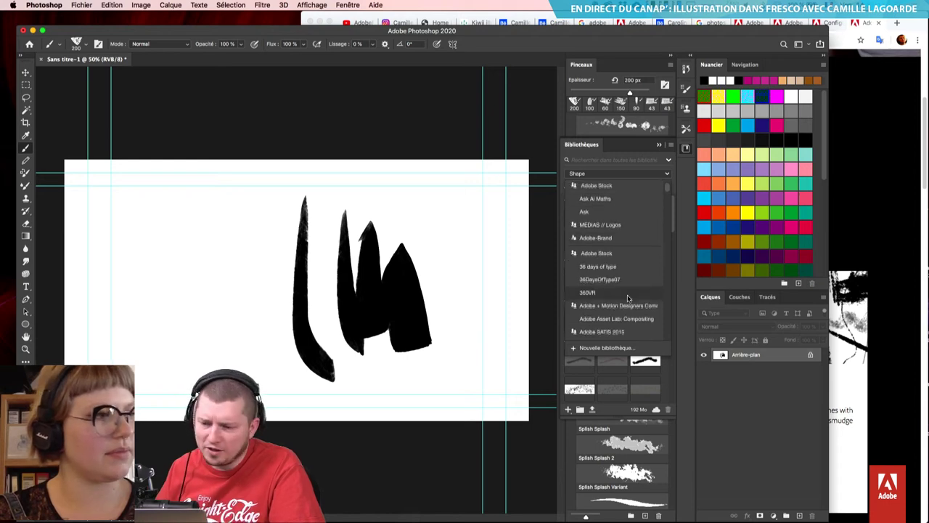
{"action": "scroll", "coordinate": [627, 321], "scroll_direction": "down", "scroll_amount": 3}
{"action": "scroll", "coordinate": [618, 291], "scroll_direction": "up", "scroll_amount": 10}
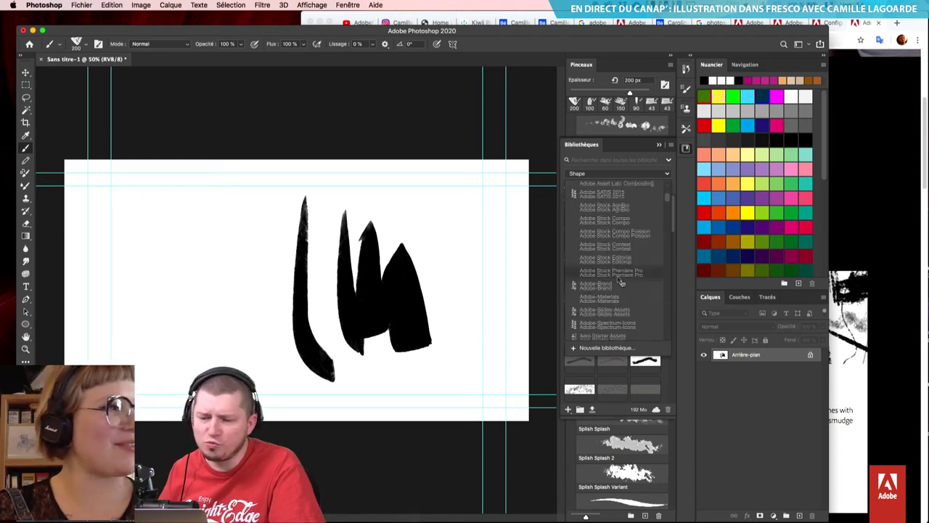
{"action": "scroll", "coordinate": [614, 274], "scroll_direction": "down", "scroll_amount": 5}
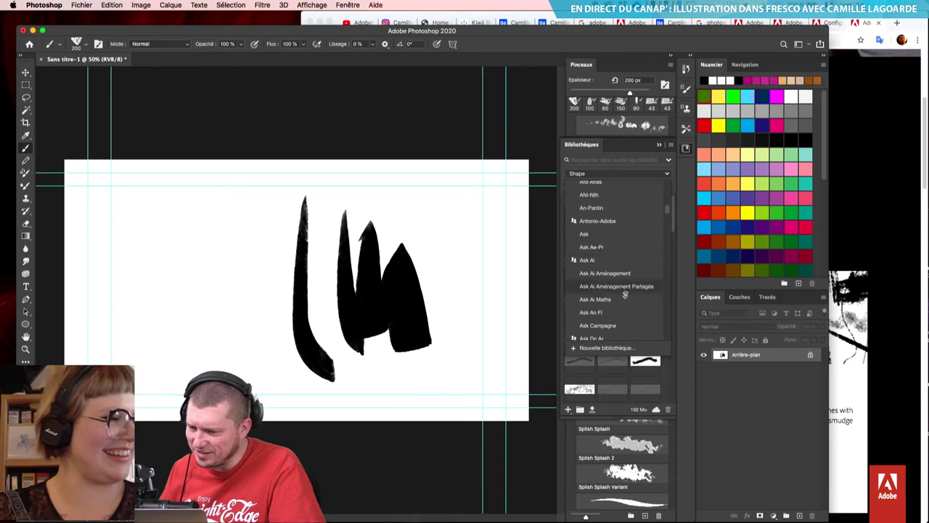
{"action": "scroll", "coordinate": [617, 283], "scroll_direction": "down", "scroll_amount": 3}
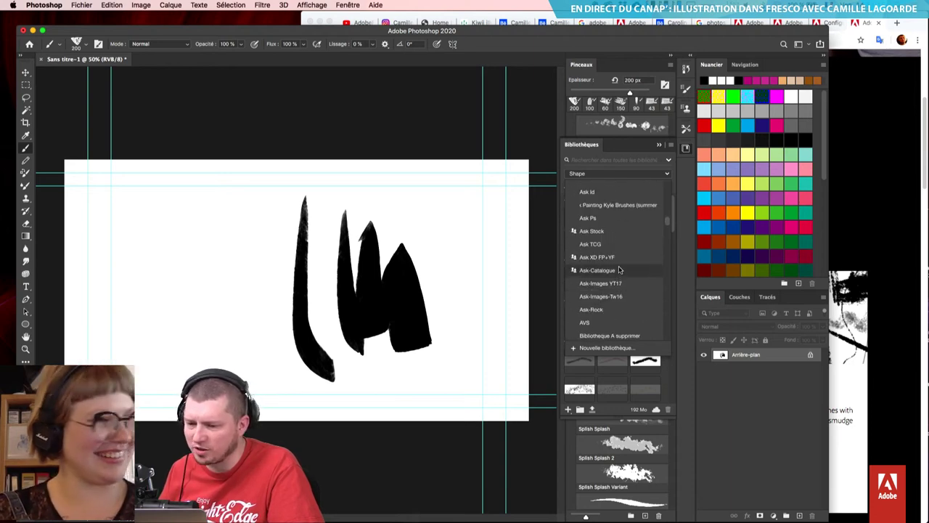
{"action": "scroll", "coordinate": [617, 288], "scroll_direction": "down", "scroll_amount": 5}
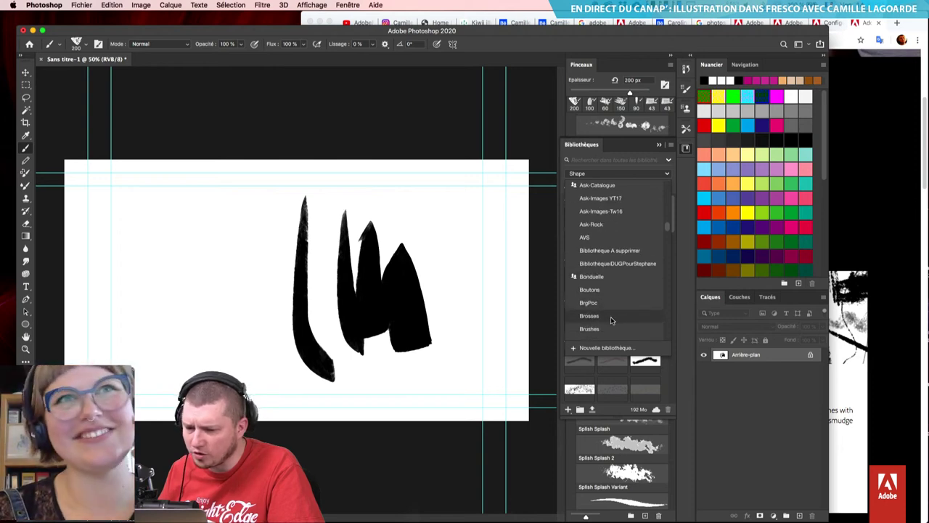
{"action": "left_click", "coordinate": [613, 323]}
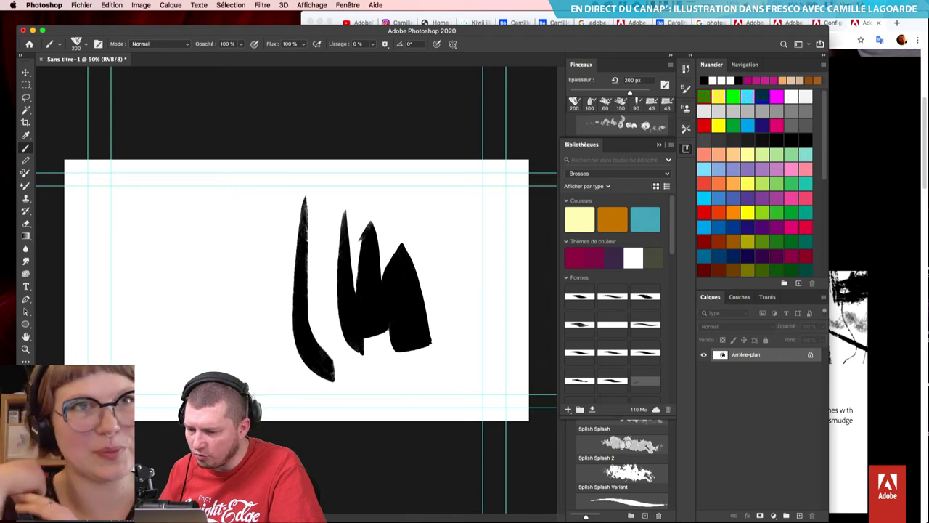
{"action": "left_click_drag", "start_coordinate": [625, 447], "coordinate": [615, 352]}
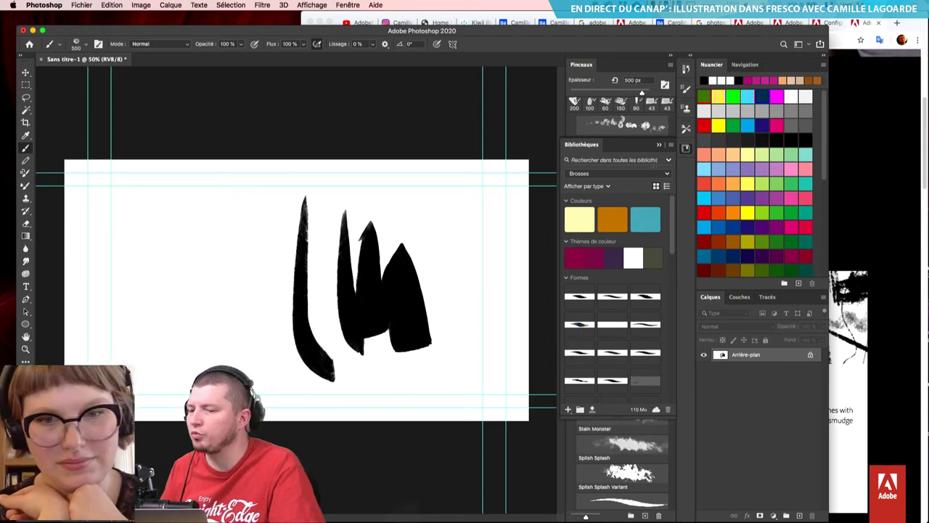
- Create a new Creative Cloud library named 'Ask Brushes Spring'
{"action": "left_click", "coordinate": [667, 160]}
{"action": "left_click", "coordinate": [671, 145]}
{"action": "left_click", "coordinate": [671, 145]}
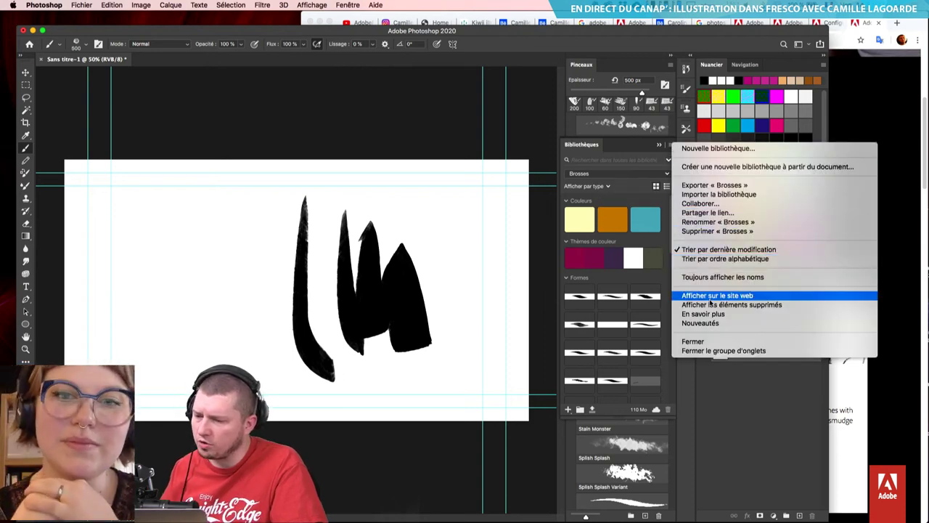
{"action": "left_click", "coordinate": [722, 149]}
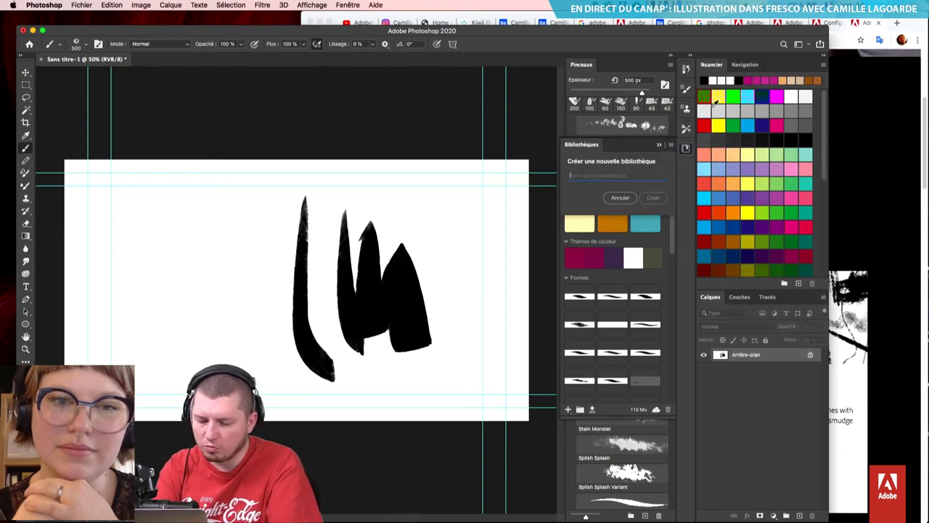
{"action": "type", "text": "Ask Br"}
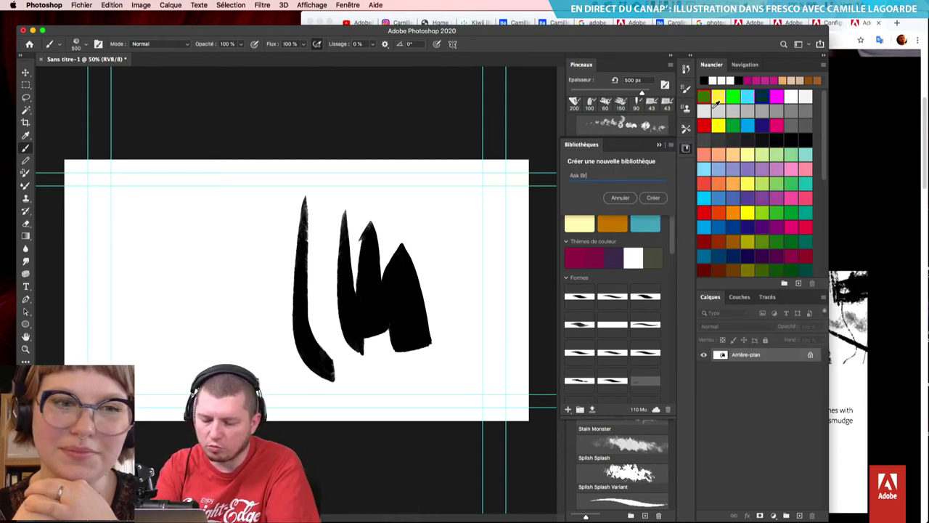
{"action": "type", "text": "ushes "}
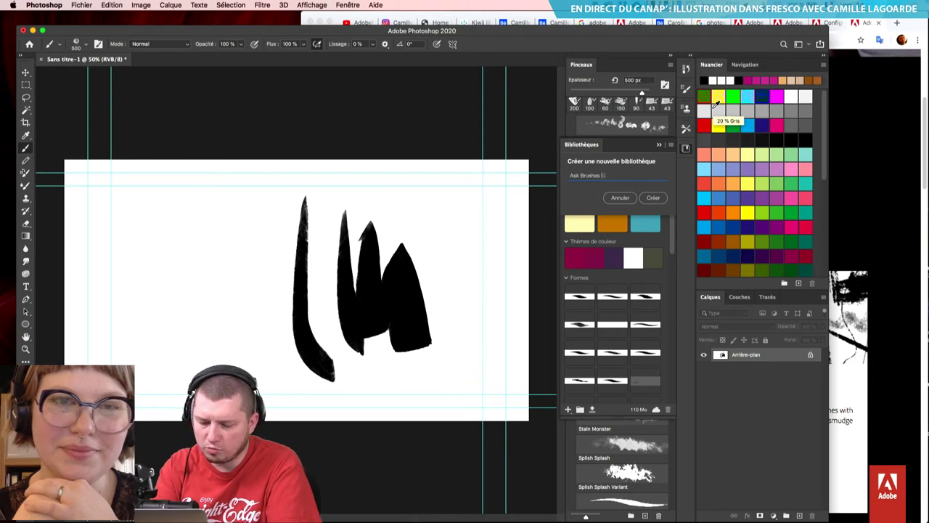
{"action": "type", "text": "Spring"}
{"action": "key", "text": "Return"}
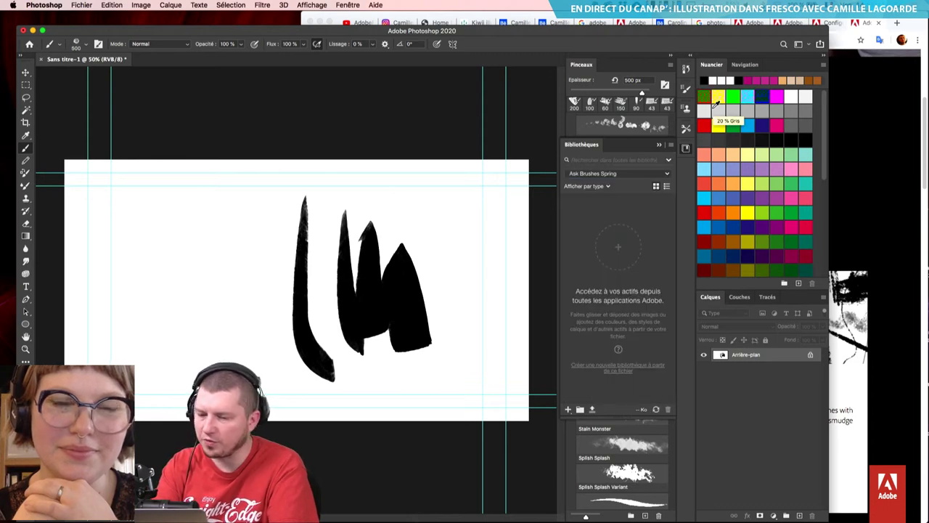
{"action": "left_click", "coordinate": [629, 434]}
- Add Kyle Willow Fat to the library, expand the side panels and collapse brush tip settings
{"action": "mouse_move", "coordinate": [615, 427]}
{"action": "left_mouse_down"}
{"action": "mouse_move", "coordinate": [628, 439]}
{"action": "mouse_move", "coordinate": [632, 225]}
{"action": "mouse_move", "coordinate": [689, 36]}
{"action": "left_mouse_up"}
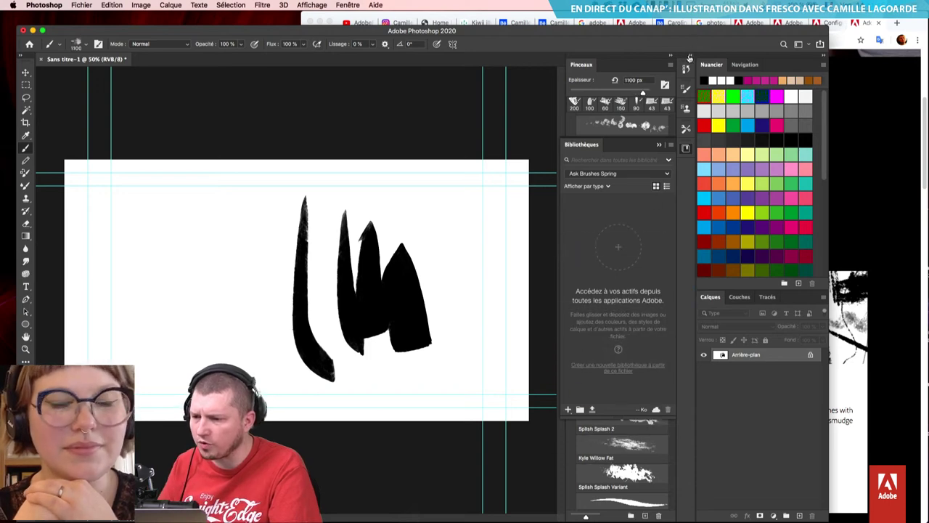
{"action": "left_click", "coordinate": [689, 57]}
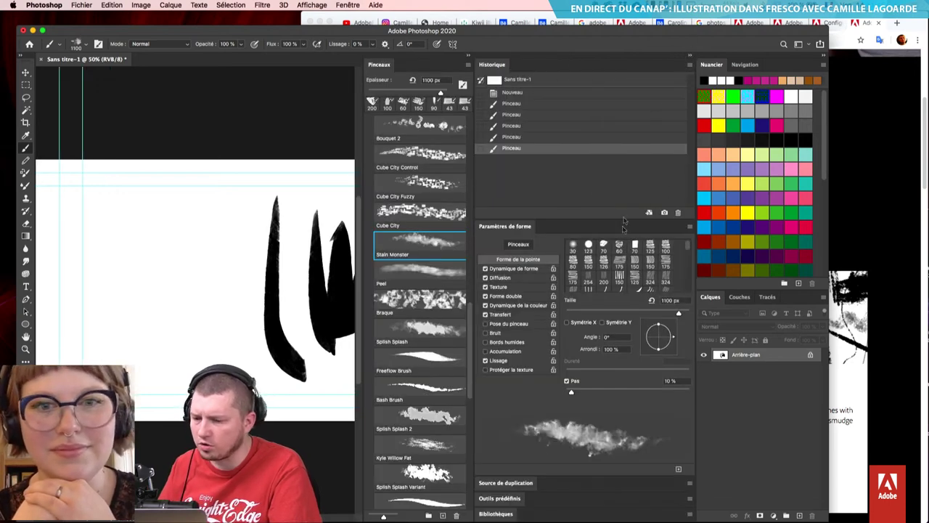
{"action": "left_click", "coordinate": [494, 514]}
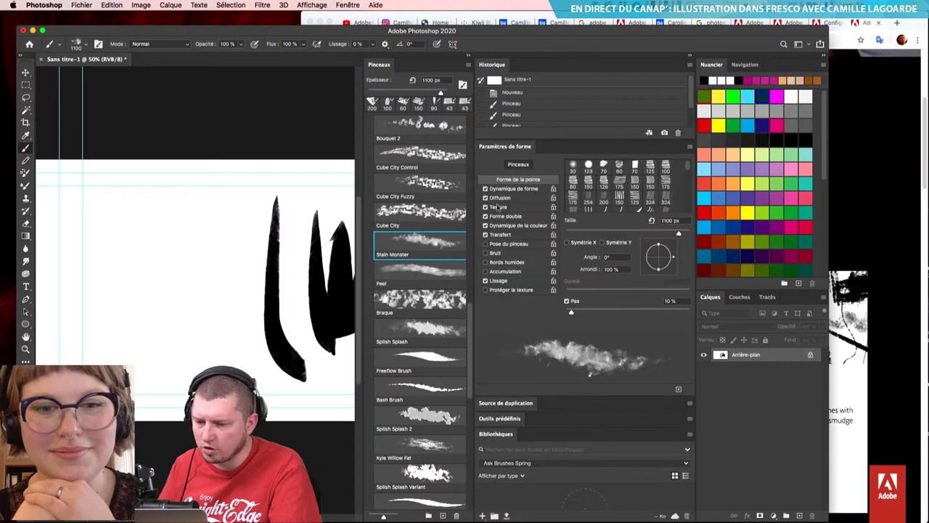
{"action": "left_click", "coordinate": [495, 146]}
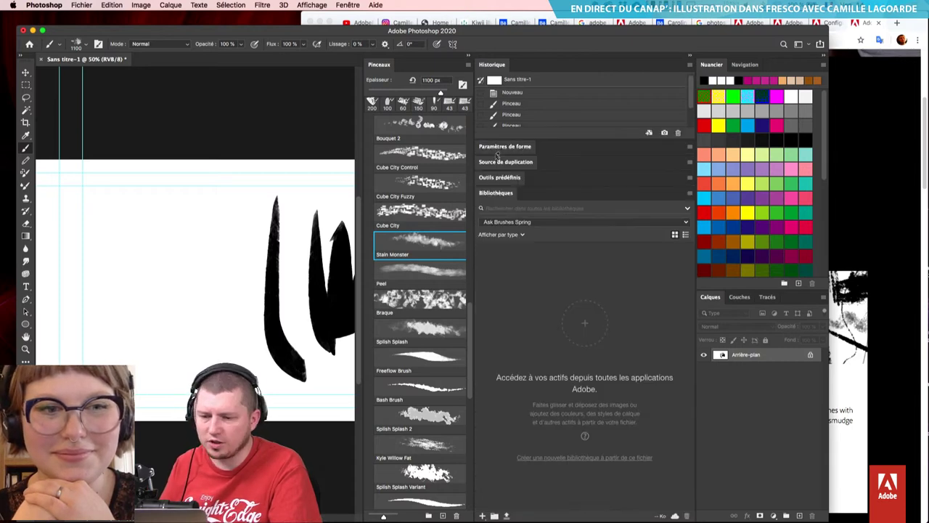
- Add Stain Monster, Peel, Braque and Splish Splash to the Ask Brushes Spring library
{"action": "mouse_move", "coordinate": [411, 250]}
{"action": "left_mouse_down"}
{"action": "mouse_move", "coordinate": [540, 243]}
{"action": "mouse_move", "coordinate": [602, 305]}
{"action": "left_mouse_up"}
{"action": "left_click", "coordinate": [423, 286]}
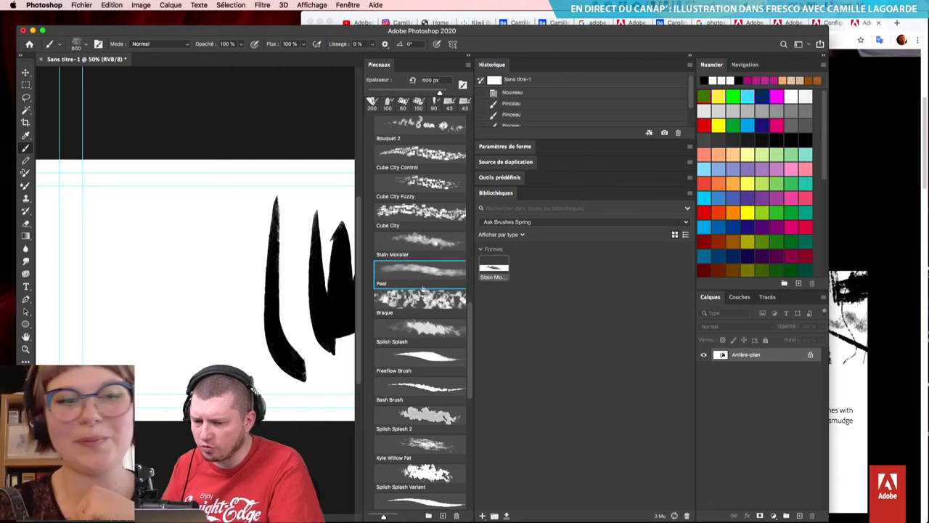
{"action": "left_click", "coordinate": [429, 335], "text": "shift"}
{"action": "mouse_move", "coordinate": [425, 330]}
{"action": "left_mouse_down"}
{"action": "mouse_move", "coordinate": [559, 333]}
{"action": "mouse_move", "coordinate": [556, 343]}
{"action": "left_mouse_up"}
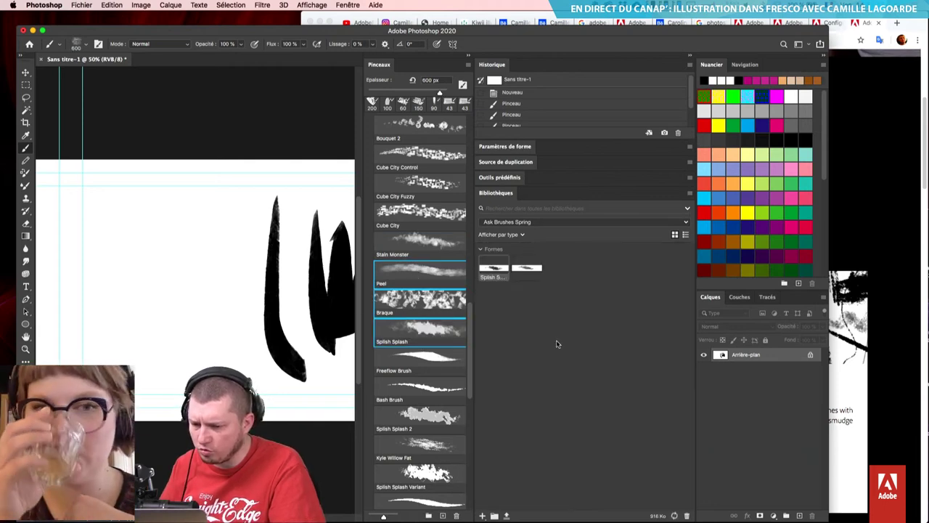
- Add Freeflow Brush, Bash Brush, Splish Splash 2, Kyle Willow Fat and Splish Splash Variant
{"action": "left_click", "coordinate": [429, 372]}
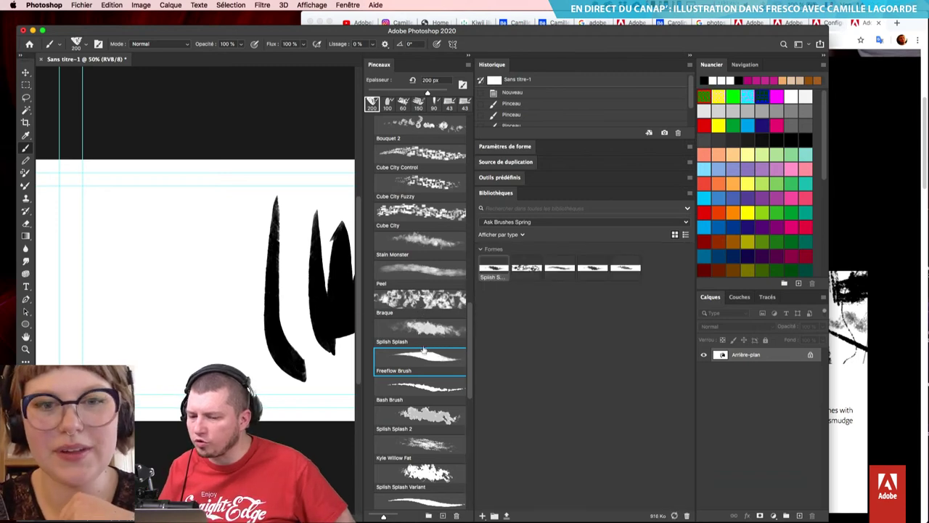
{"action": "left_click_drag", "start_coordinate": [424, 350], "coordinate": [549, 357]}
{"action": "left_click_drag", "start_coordinate": [428, 382], "coordinate": [523, 375]}
{"action": "left_click_drag", "start_coordinate": [417, 416], "coordinate": [521, 402]}
{"action": "left_click_drag", "start_coordinate": [421, 443], "coordinate": [593, 425]}
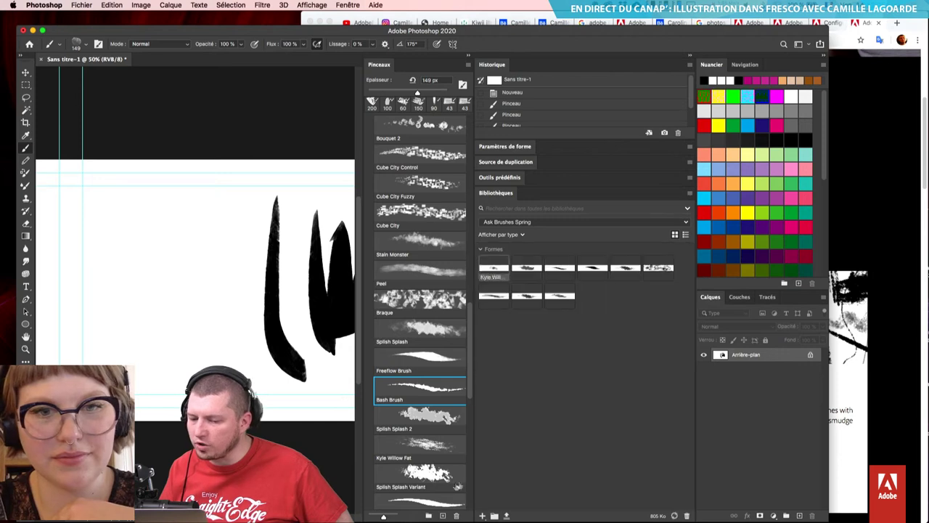
{"action": "mouse_move", "coordinate": [458, 485]}
{"action": "left_mouse_down"}
{"action": "mouse_move", "coordinate": [465, 493]}
{"action": "mouse_move", "coordinate": [607, 432]}
{"action": "left_mouse_up"}
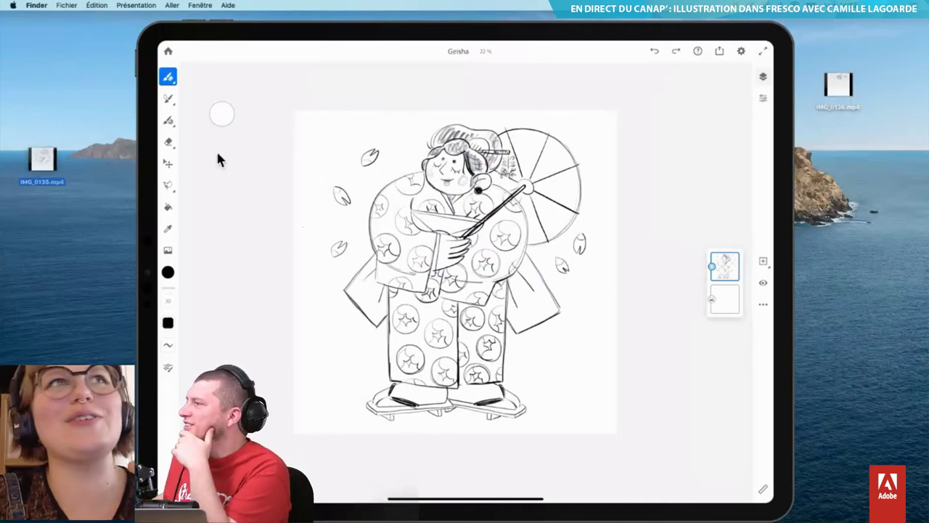
- Move the IMG_0135.mp4 desktop icon next to IMG_0136
{"action": "left_click_drag", "start_coordinate": [42, 160], "coordinate": [840, 151]}
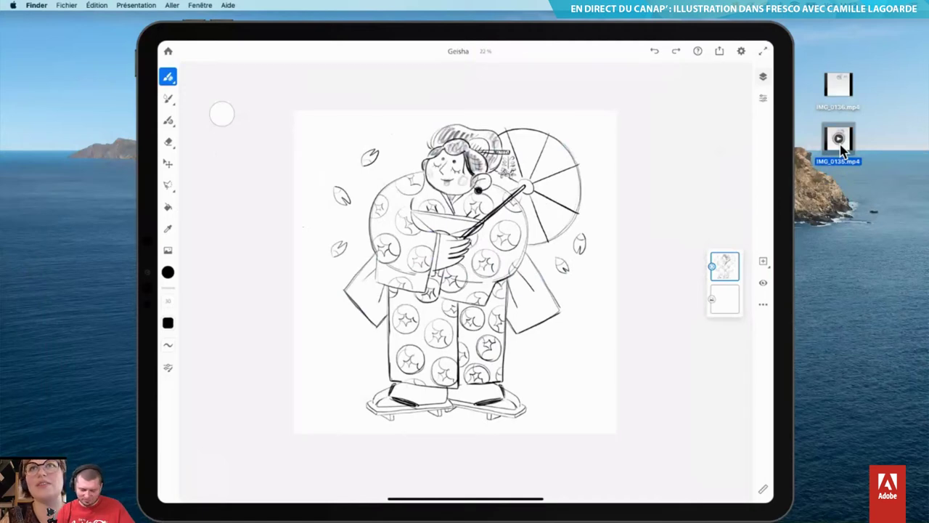
{"action": "key", "text": "space"}
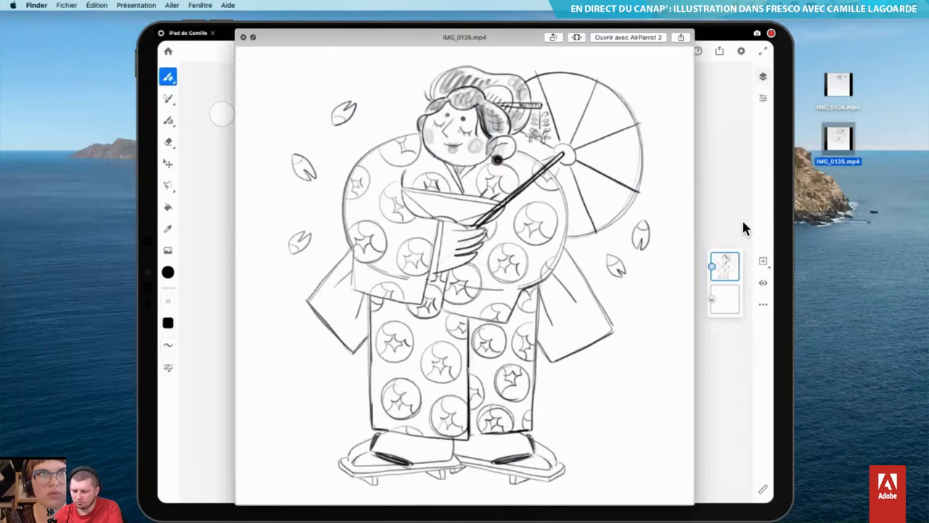
{"action": "mouse_move", "coordinate": [569, 224]}
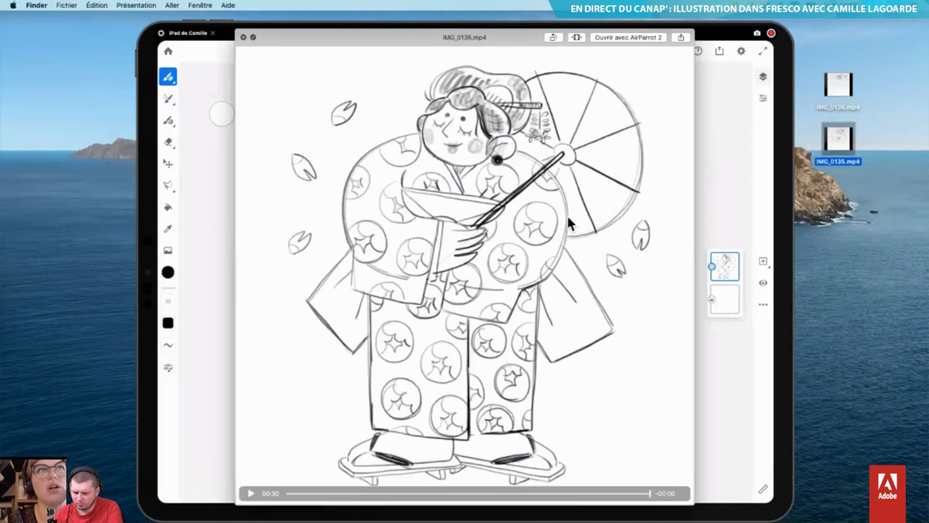
{"action": "left_click", "coordinate": [244, 38]}
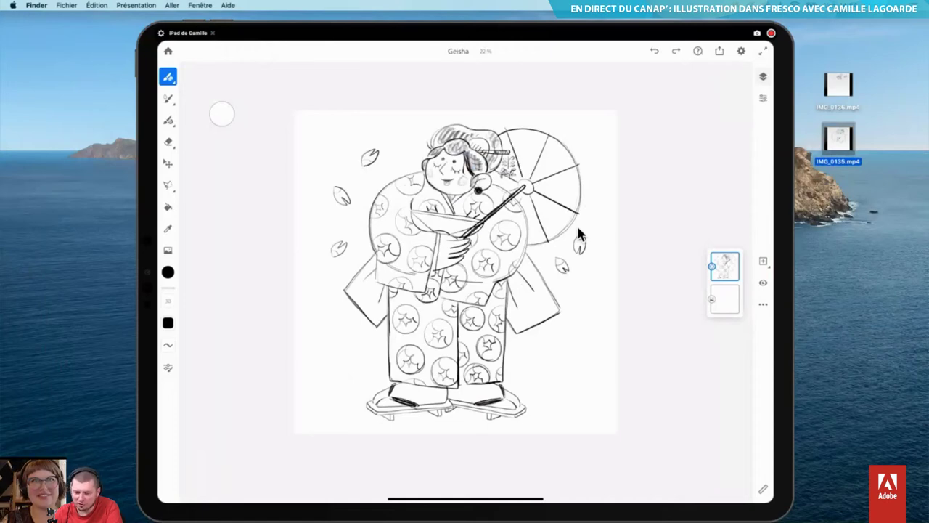
- Zoom the view in on the Geisha's face
{"action": "scroll", "coordinate": [578, 234], "scroll_direction": "up", "scroll_amount": 3}
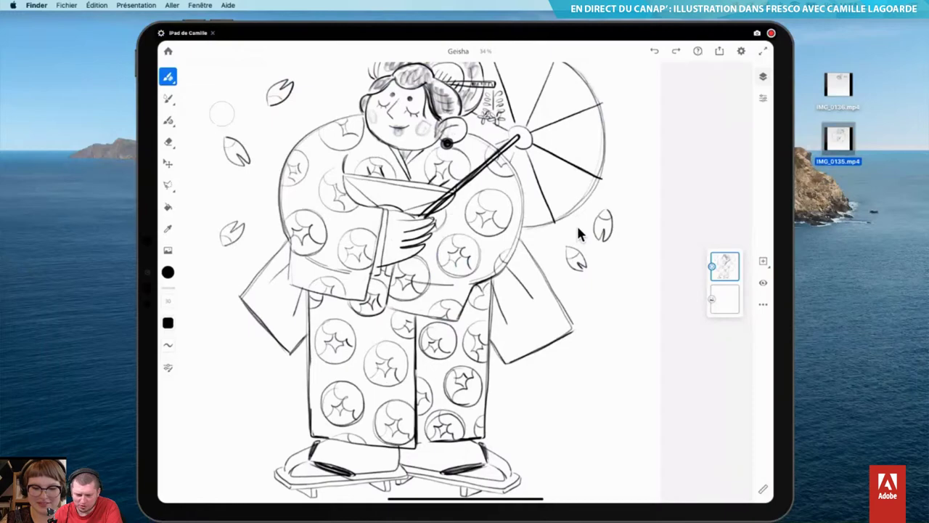
{"action": "scroll", "coordinate": [579, 233], "scroll_direction": "up", "scroll_amount": 2}
{"action": "scroll", "coordinate": [578, 234], "scroll_direction": "up", "scroll_amount": 1}
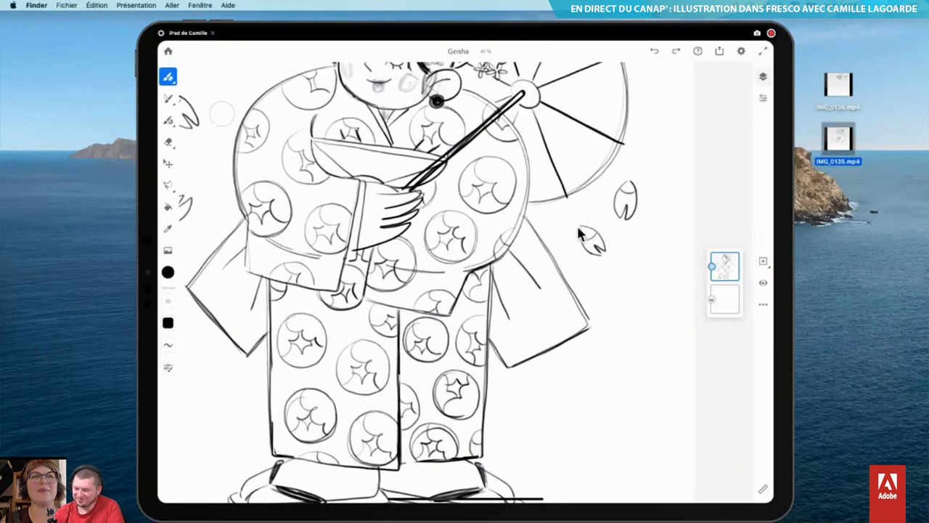
{"action": "scroll", "coordinate": [578, 234], "scroll_direction": "up", "scroll_amount": 2}
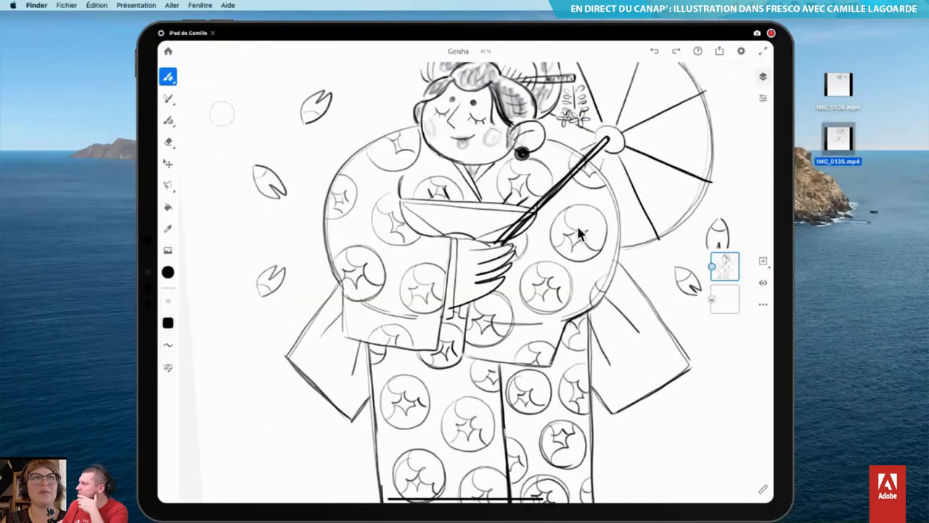
{"action": "scroll", "coordinate": [579, 234], "scroll_direction": "up", "scroll_amount": 2}
{"action": "scroll", "coordinate": [578, 234], "scroll_direction": "up", "scroll_amount": 1}
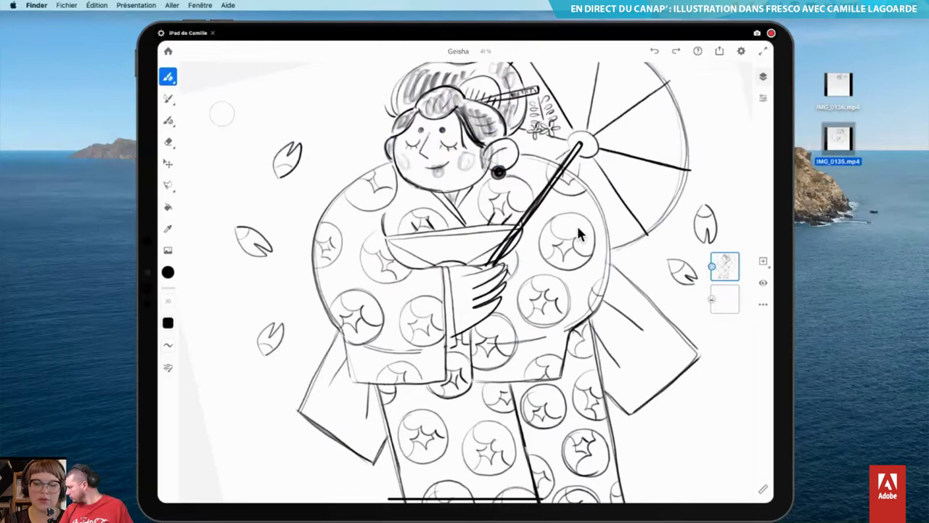
{"action": "scroll", "coordinate": [579, 234], "scroll_direction": "up", "scroll_amount": 3}
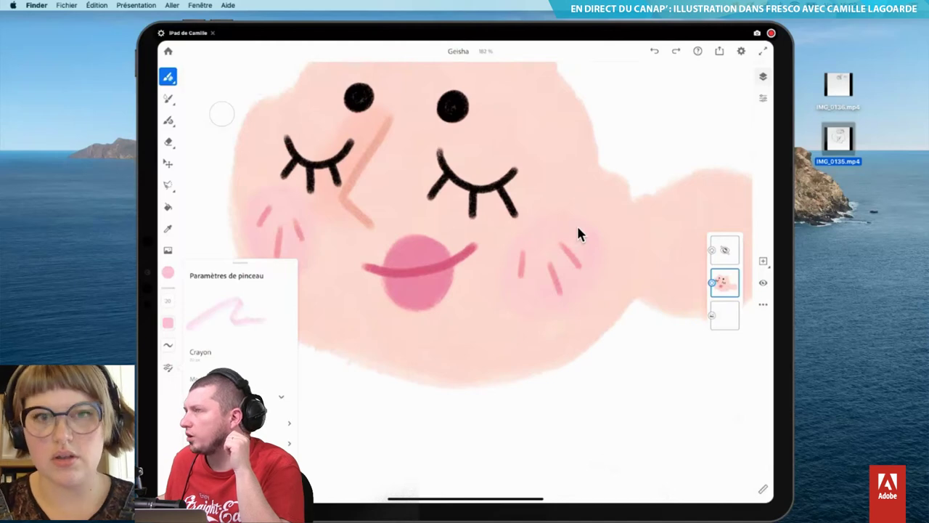
- Focus the mirrored tablet window and shift it slightly to the right
{"action": "left_click", "coordinate": [559, 36]}
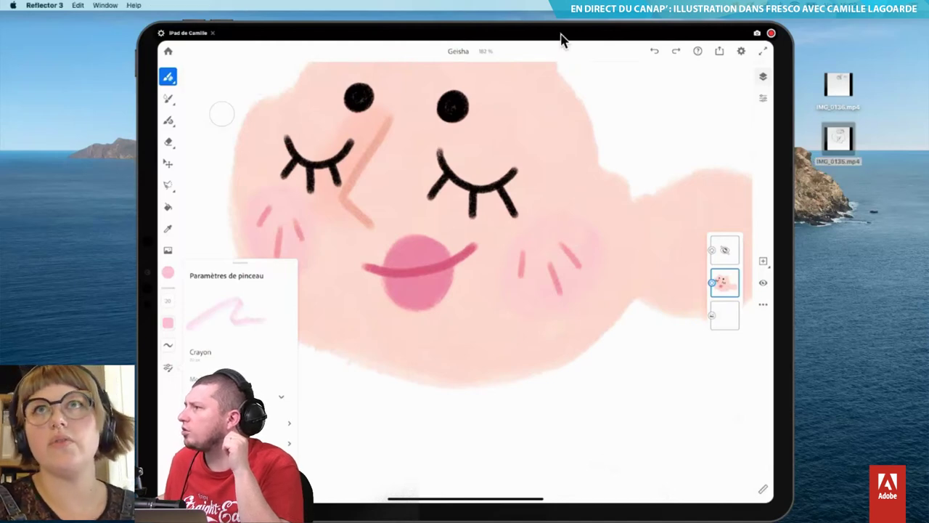
{"action": "left_click_drag", "start_coordinate": [674, 33], "coordinate": [805, 27]}
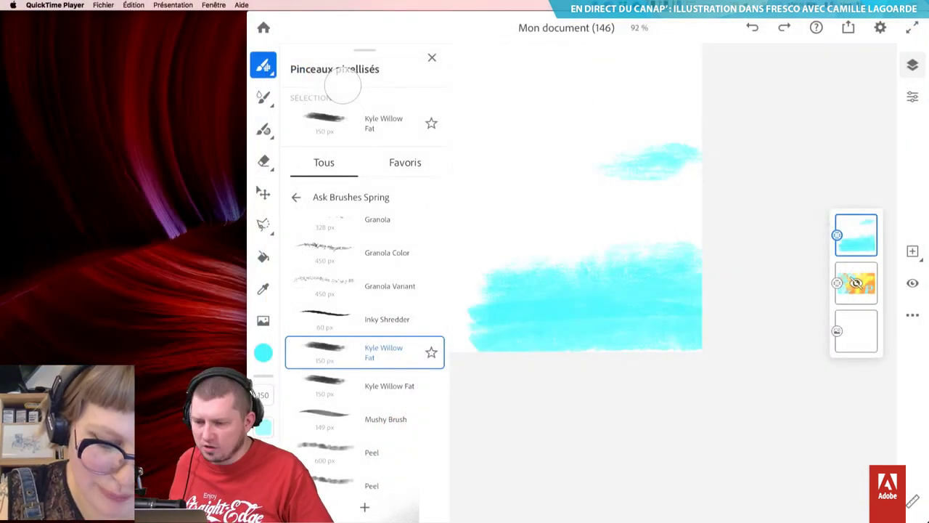
- Paint broad cyan Kyle Willow Fat strokes across the middle and upper canvas to the top edge
{"action": "left_click_drag", "start_coordinate": [574, 247], "coordinate": [657, 210]}
{"action": "left_click_drag", "start_coordinate": [522, 261], "coordinate": [700, 210]}
{"action": "left_click_drag", "start_coordinate": [559, 198], "coordinate": [667, 153]}
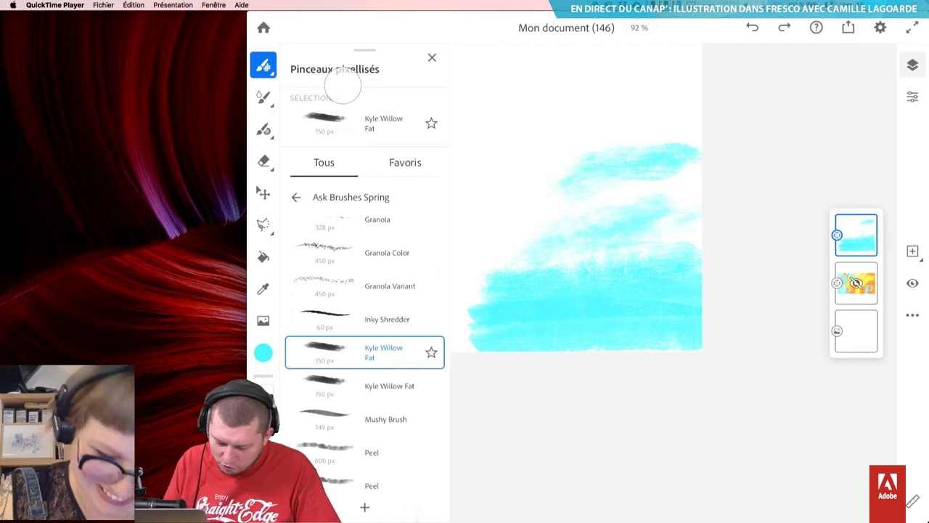
{"action": "left_click_drag", "start_coordinate": [541, 181], "coordinate": [696, 94]}
{"action": "left_click_drag", "start_coordinate": [581, 105], "coordinate": [696, 61]}
{"action": "mouse_move", "coordinate": [610, 247]}
{"action": "left_mouse_down"}
{"action": "mouse_move", "coordinate": [697, 160]}
{"action": "mouse_move", "coordinate": [697, 217]}
{"action": "left_mouse_up"}
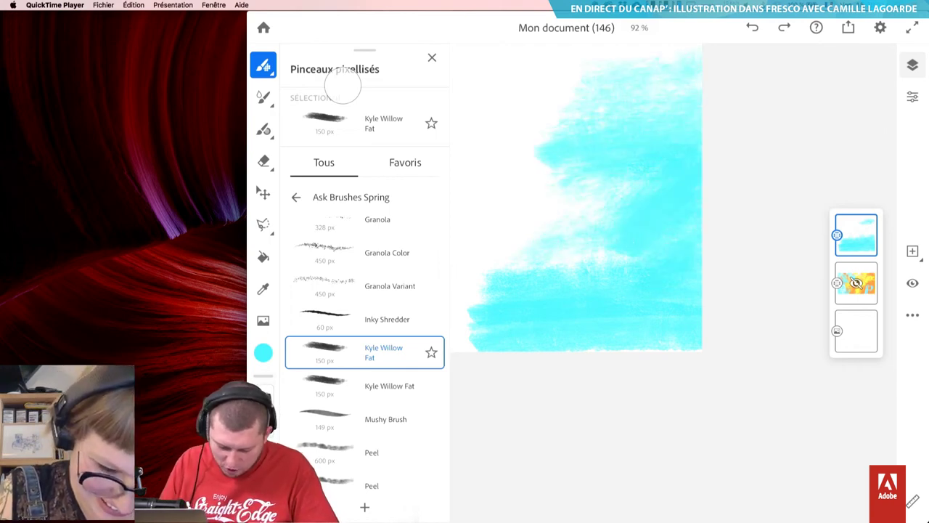
{"action": "scroll", "coordinate": [363, 348], "scroll_direction": "up", "scroll_amount": 10}
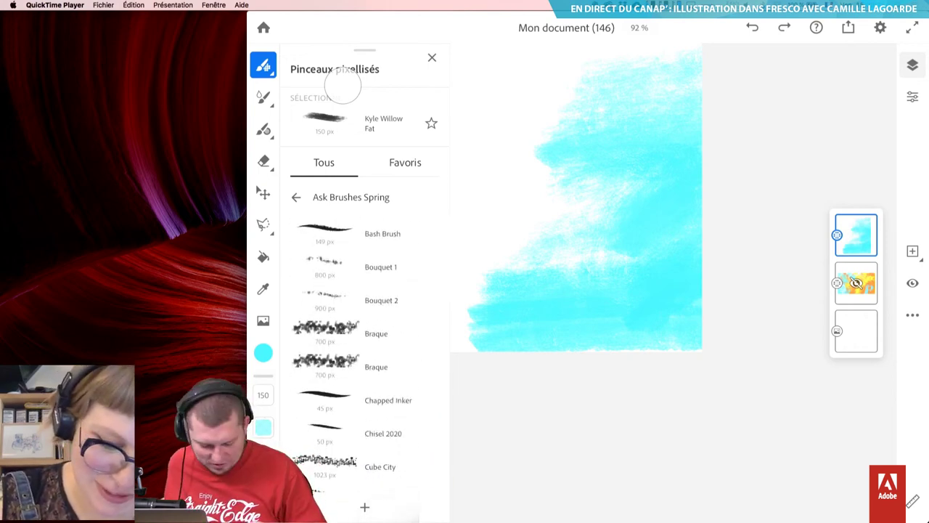
{"action": "scroll", "coordinate": [355, 348], "scroll_direction": "down", "scroll_amount": 3}
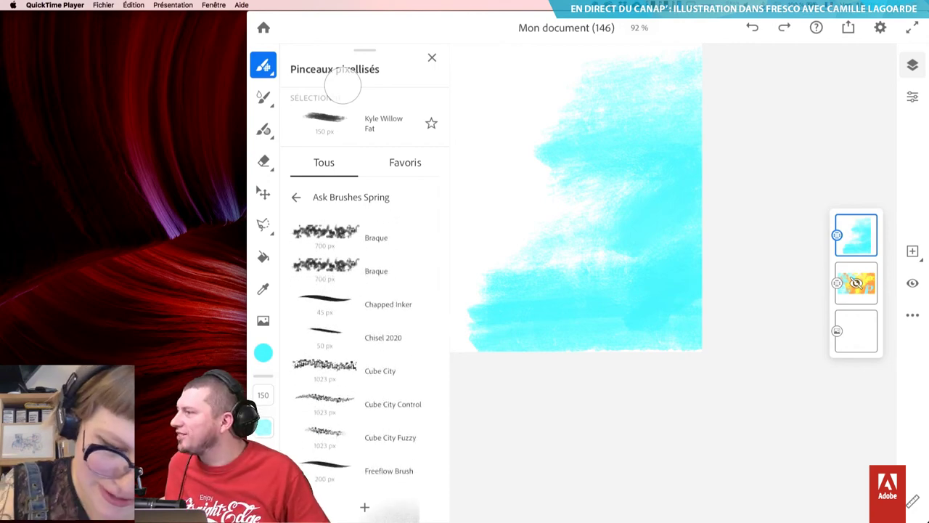
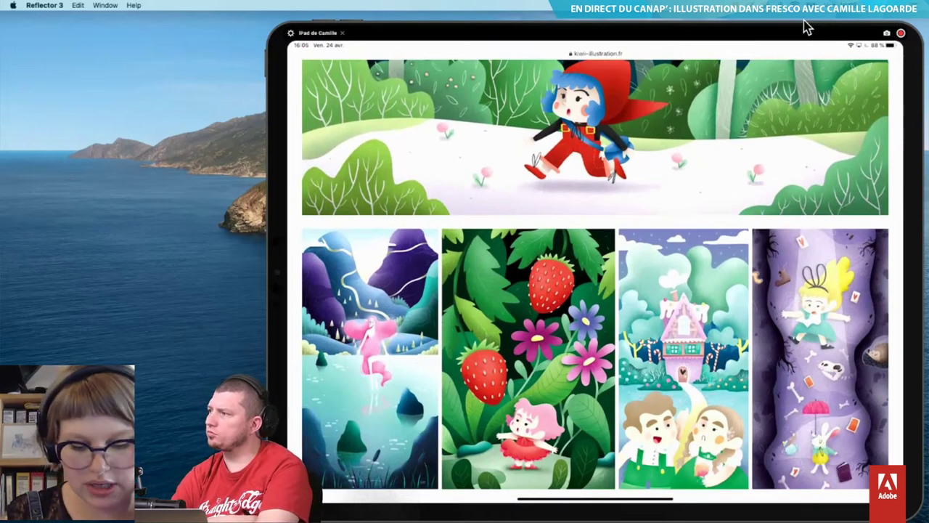
- Scroll the kiwii-illustration.fr portfolio past the grid and unicorn banner to the blonde girl-in-snow illustration
{"action": "scroll", "coordinate": [595, 276], "scroll_direction": "down", "scroll_amount": 5}
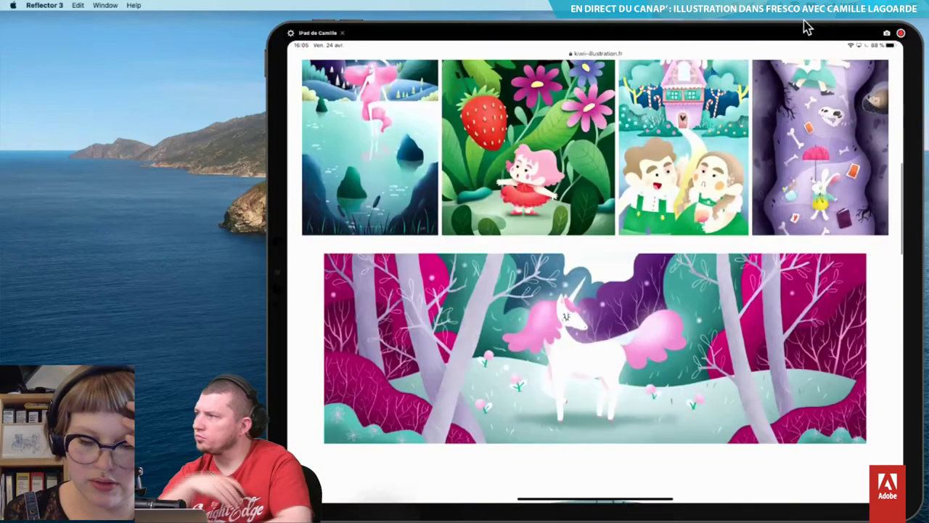
{"action": "scroll", "coordinate": [595, 276], "scroll_direction": "down", "scroll_amount": 3}
{"action": "scroll", "coordinate": [595, 276], "scroll_direction": "down", "scroll_amount": 5}
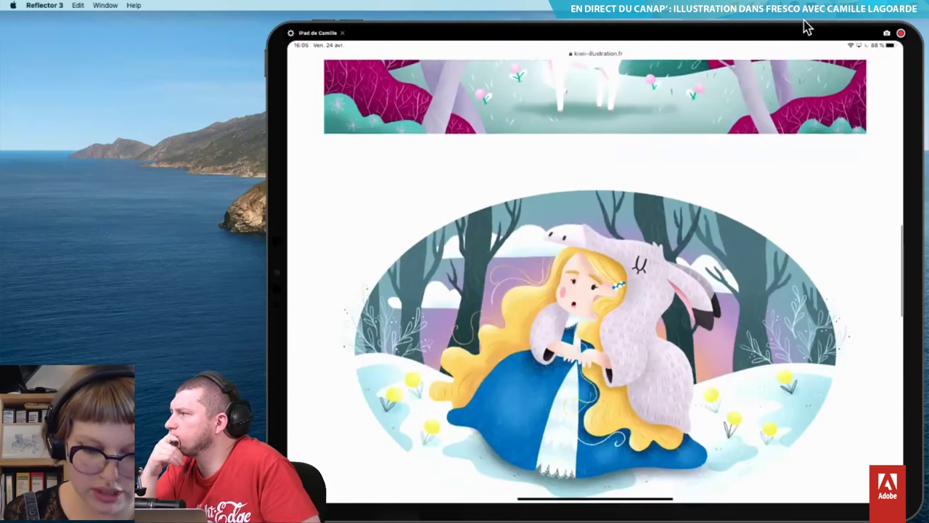
{"action": "scroll", "coordinate": [574, 305], "scroll_direction": "up", "scroll_amount": 3}
{"action": "scroll", "coordinate": [595, 291], "scroll_direction": "down", "scroll_amount": 3}
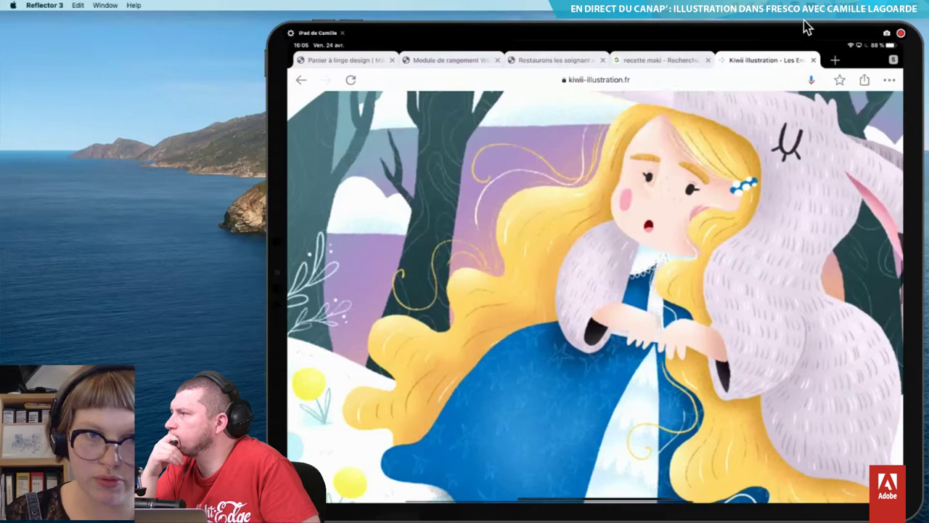
{"action": "scroll", "coordinate": [596, 290], "scroll_direction": "down", "scroll_amount": 2}
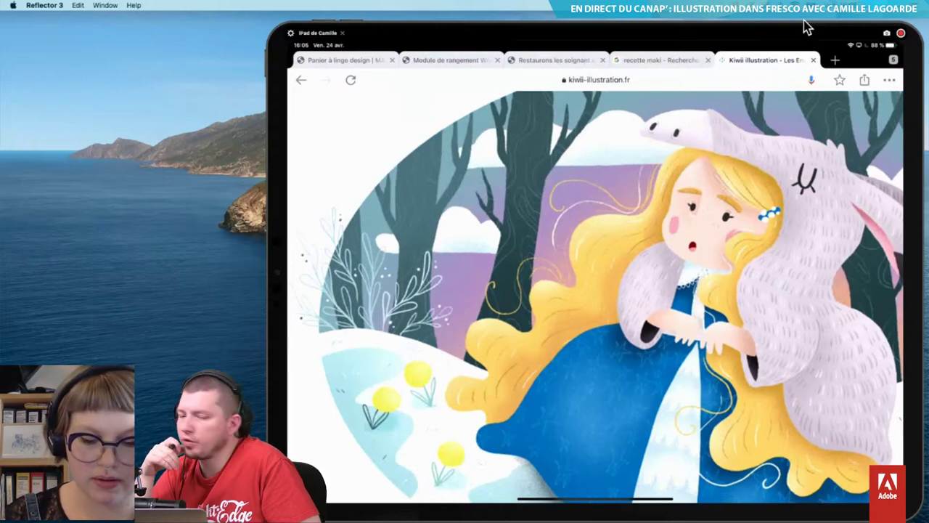
{"action": "scroll", "coordinate": [595, 290], "scroll_direction": "up", "scroll_amount": 2}
- Scroll back up past the unicorn banner to the strawberry illustration beside the candy-house scene
{"action": "scroll", "coordinate": [595, 290], "scroll_direction": "up", "scroll_amount": 3}
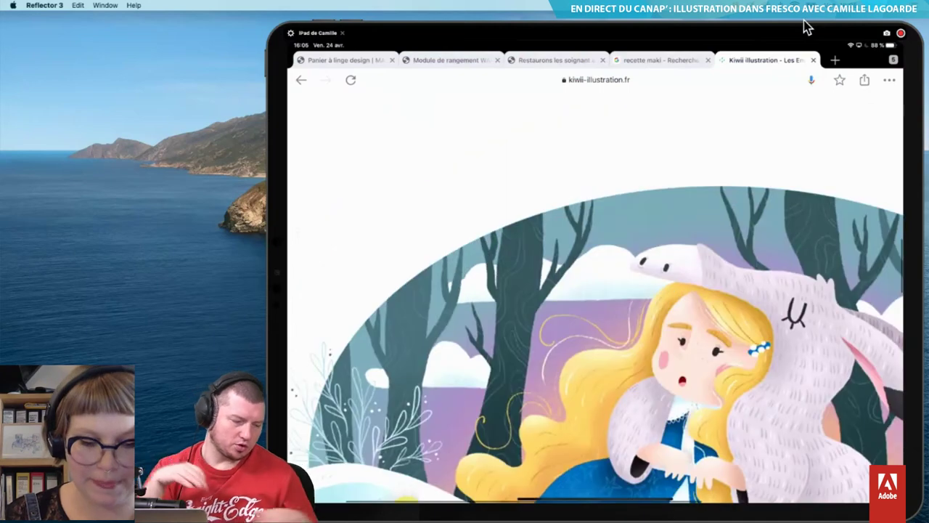
{"action": "scroll", "coordinate": [596, 290], "scroll_direction": "up", "scroll_amount": 3}
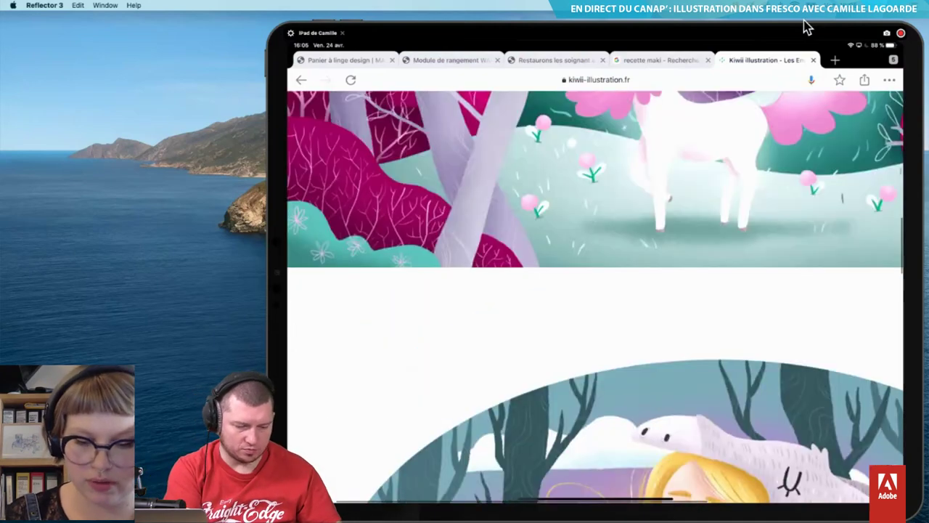
{"action": "scroll", "coordinate": [595, 290], "scroll_direction": "up", "scroll_amount": 4}
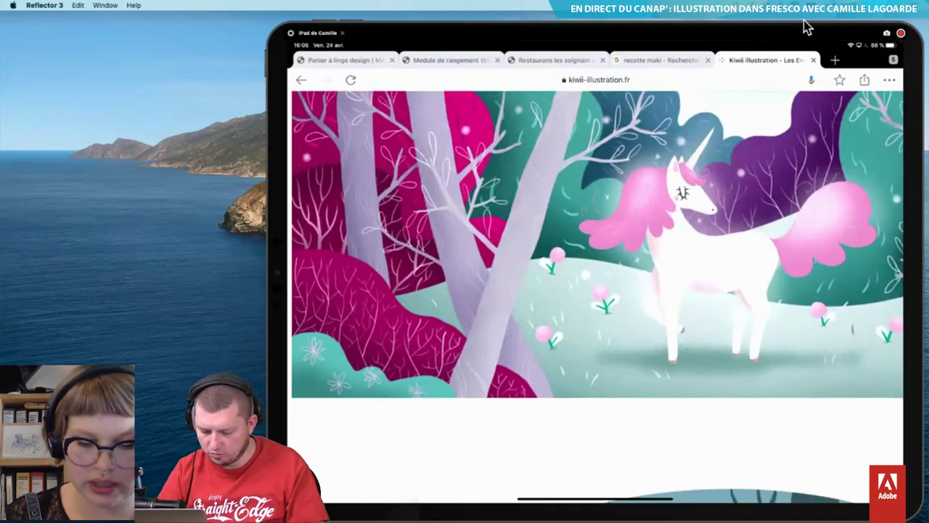
{"action": "scroll", "coordinate": [595, 291], "scroll_direction": "up", "scroll_amount": 2}
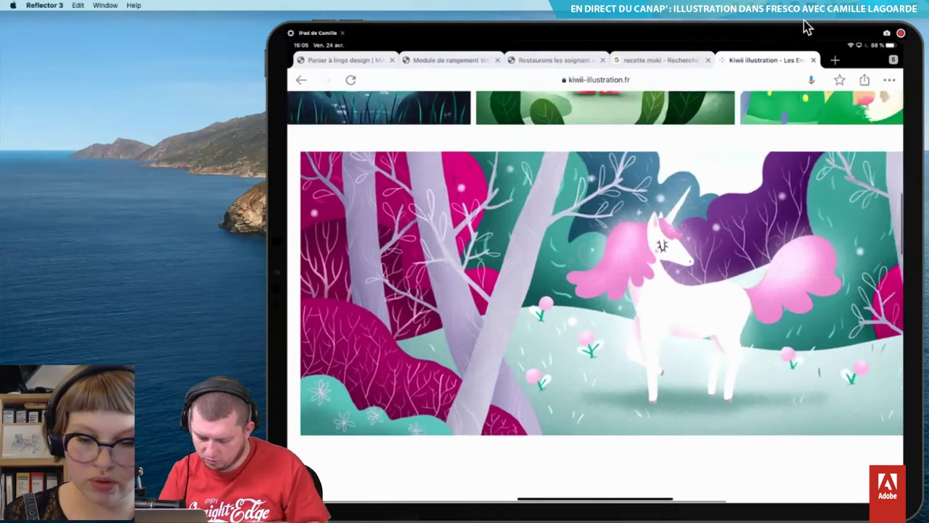
{"action": "scroll", "coordinate": [595, 291], "scroll_direction": "up", "scroll_amount": 1}
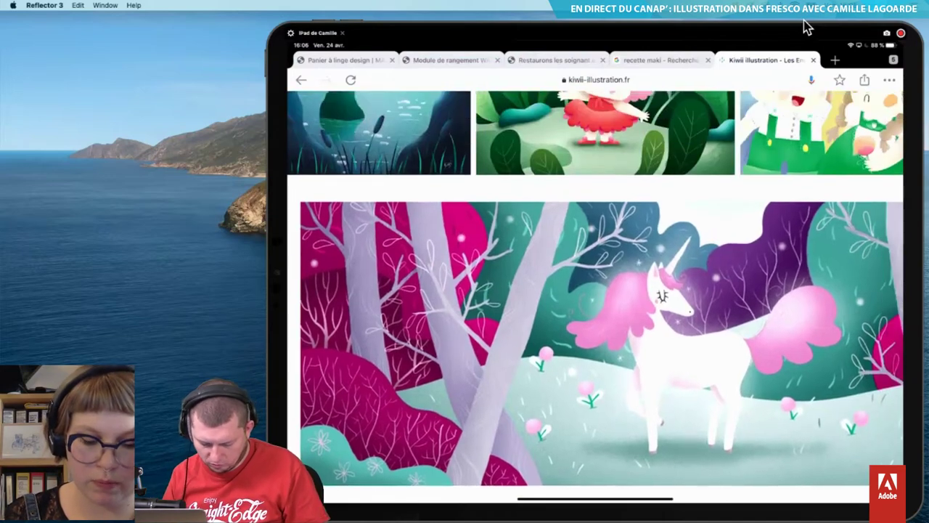
{"action": "scroll", "coordinate": [596, 290], "scroll_direction": "up", "scroll_amount": 3}
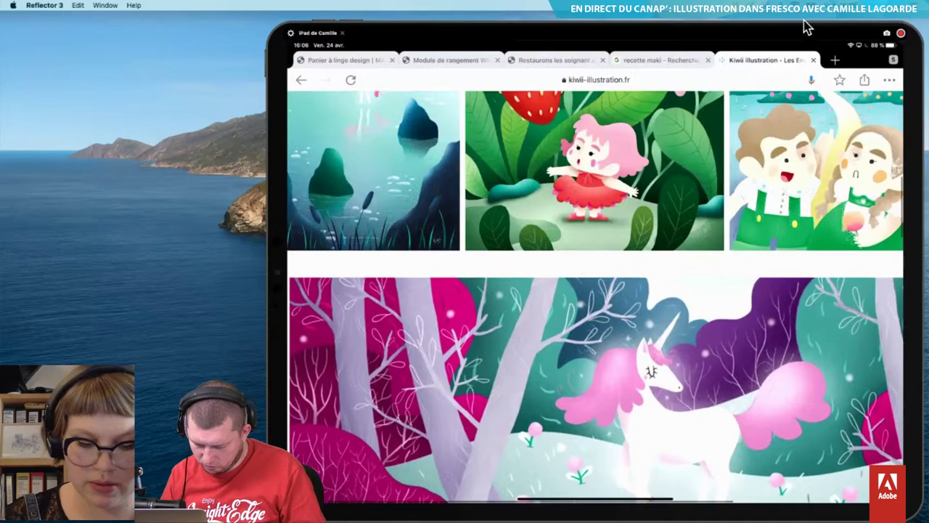
{"action": "scroll", "coordinate": [595, 290], "scroll_direction": "up", "scroll_amount": 2}
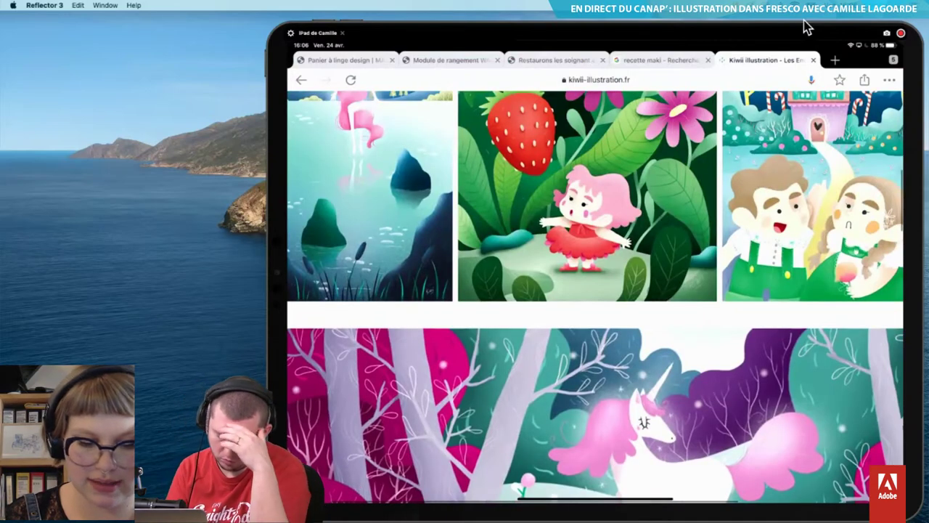
{"action": "scroll", "coordinate": [595, 291], "scroll_direction": "up", "scroll_amount": 2}
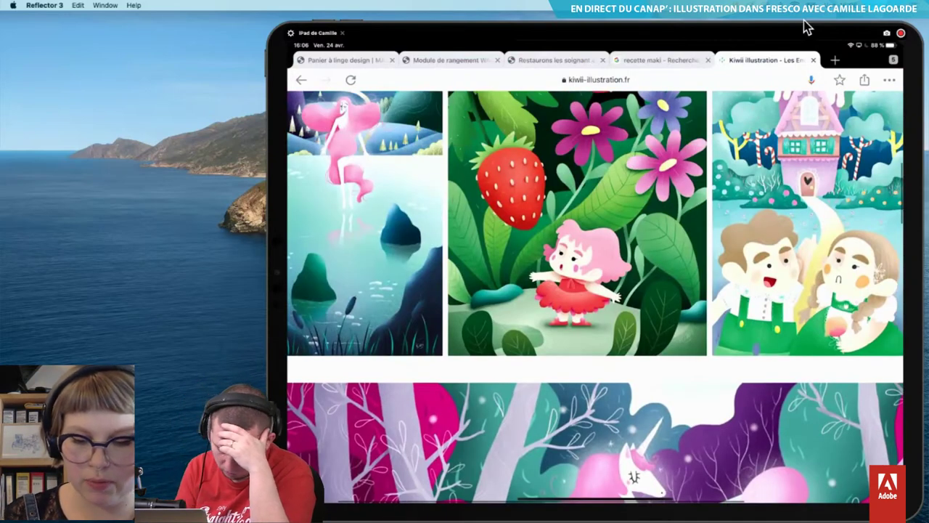
{"action": "scroll", "coordinate": [595, 290], "scroll_direction": "up", "scroll_amount": 2}
{"action": "scroll", "coordinate": [595, 291], "scroll_direction": "up", "scroll_amount": 2}
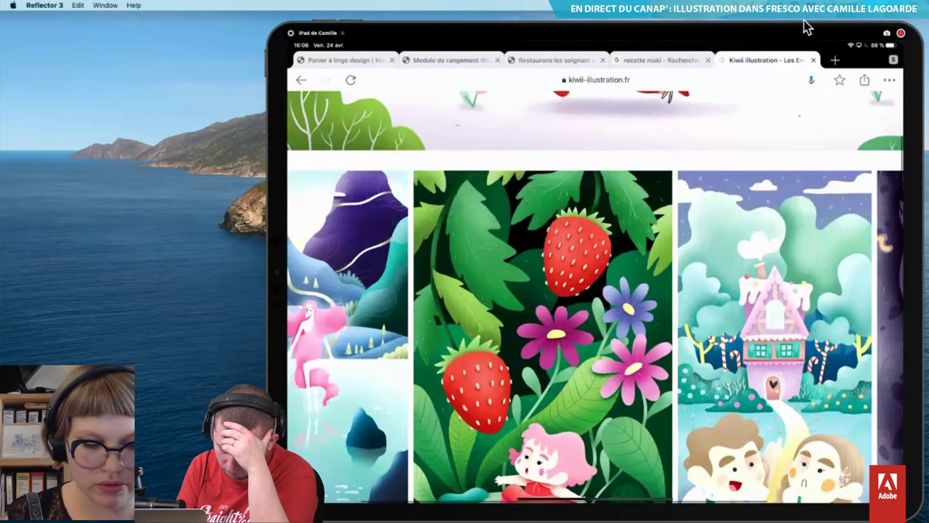
{"action": "scroll", "coordinate": [595, 291], "scroll_direction": "down", "scroll_amount": 1}
{"action": "scroll", "coordinate": [595, 290], "scroll_direction": "down", "scroll_amount": 1}
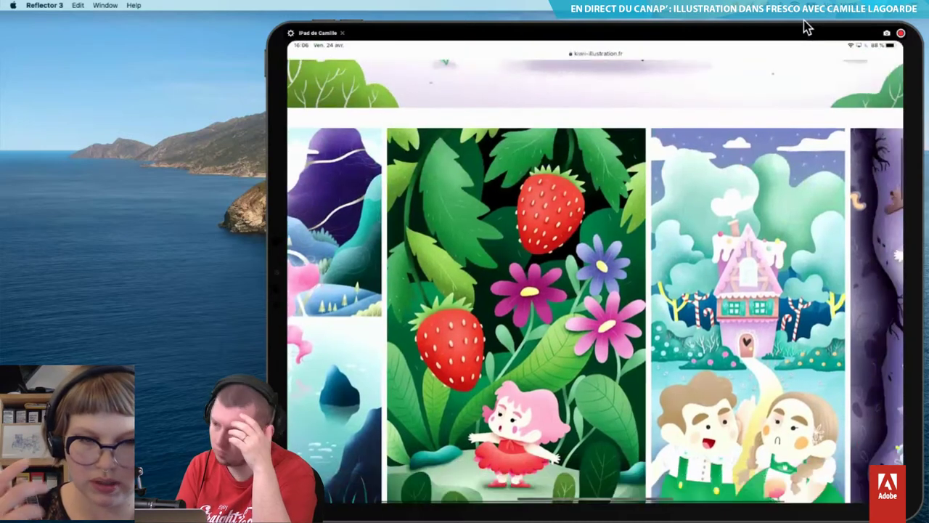
{"action": "scroll", "coordinate": [596, 290], "scroll_direction": "down", "scroll_amount": 1}
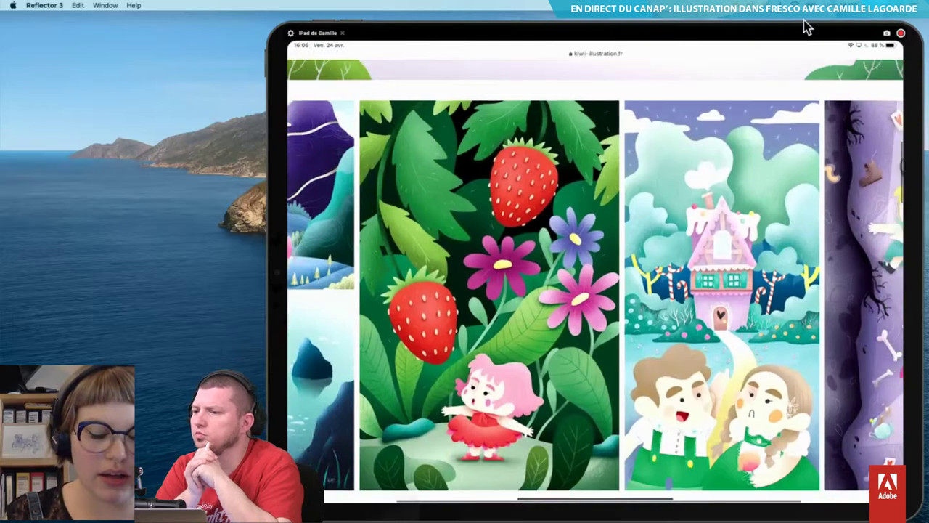